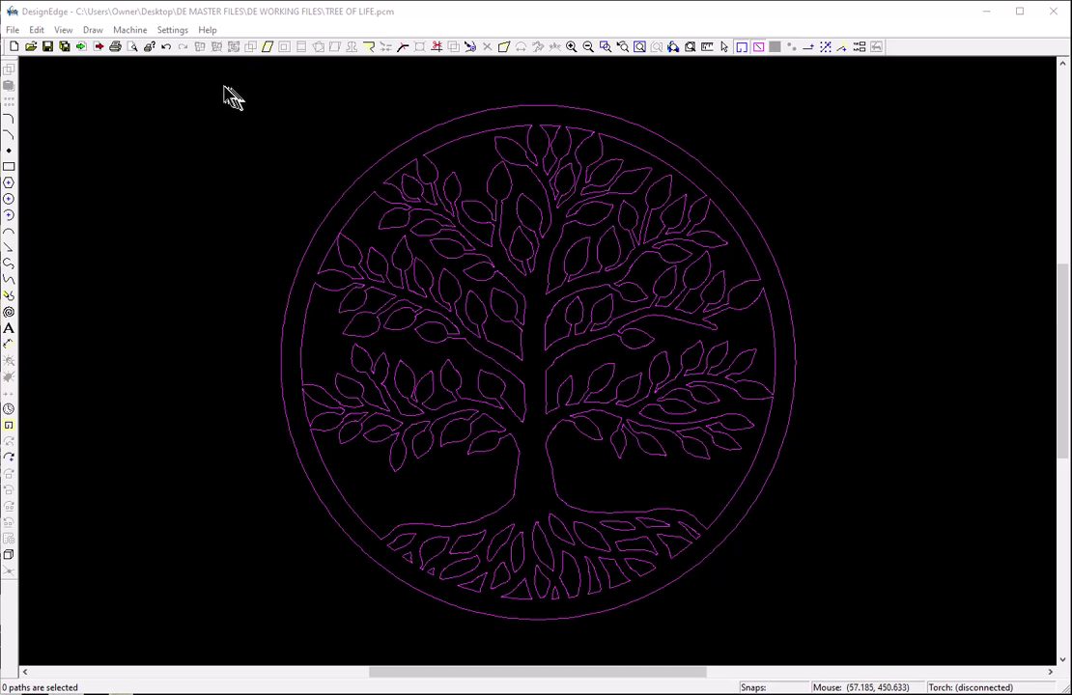
Measure the overall width of the tree design across its outer circle.
mouse_move(214, 82)
left_mouse_down()
mouse_move(687, 246)
mouse_move(866, 643)
left_mouse_up()
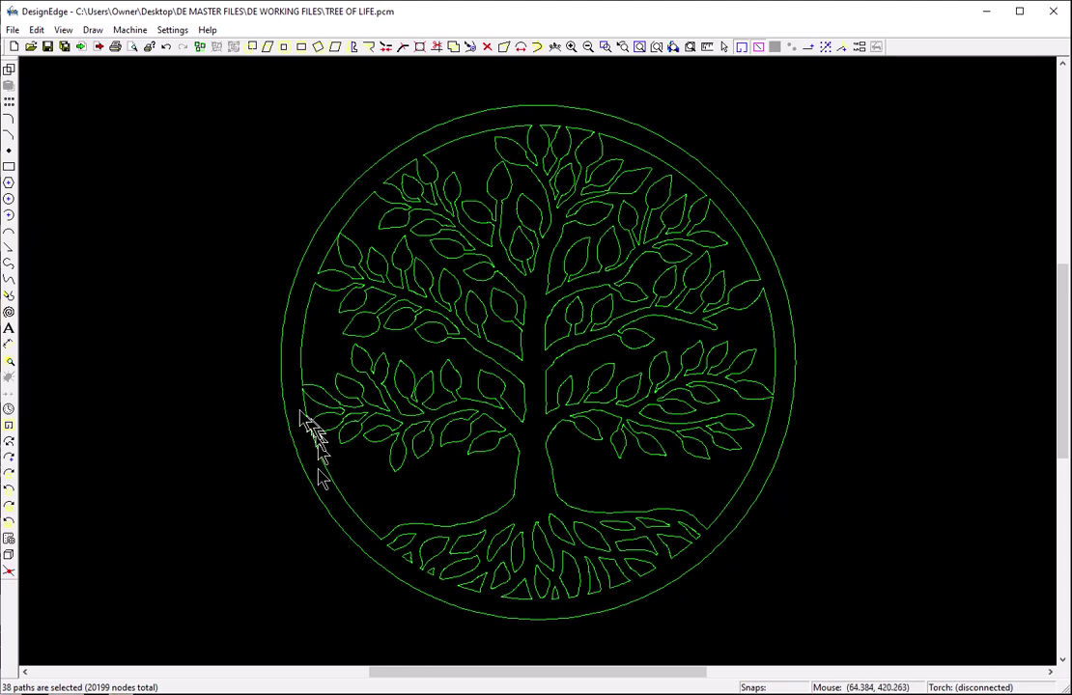
left_click(234, 378)
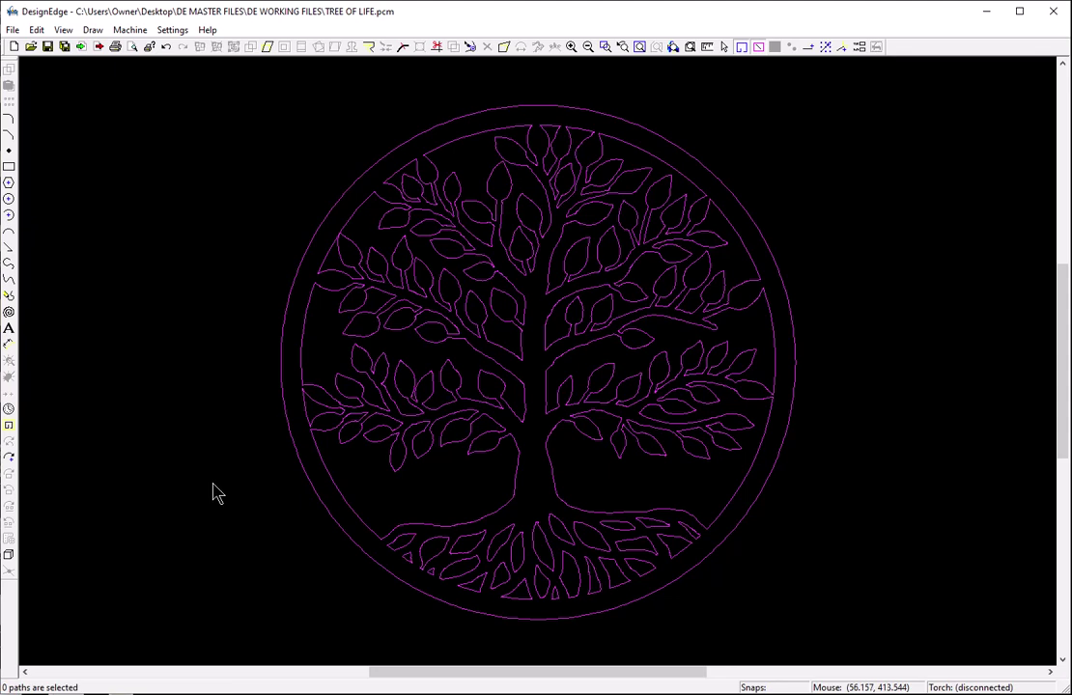
key("d")
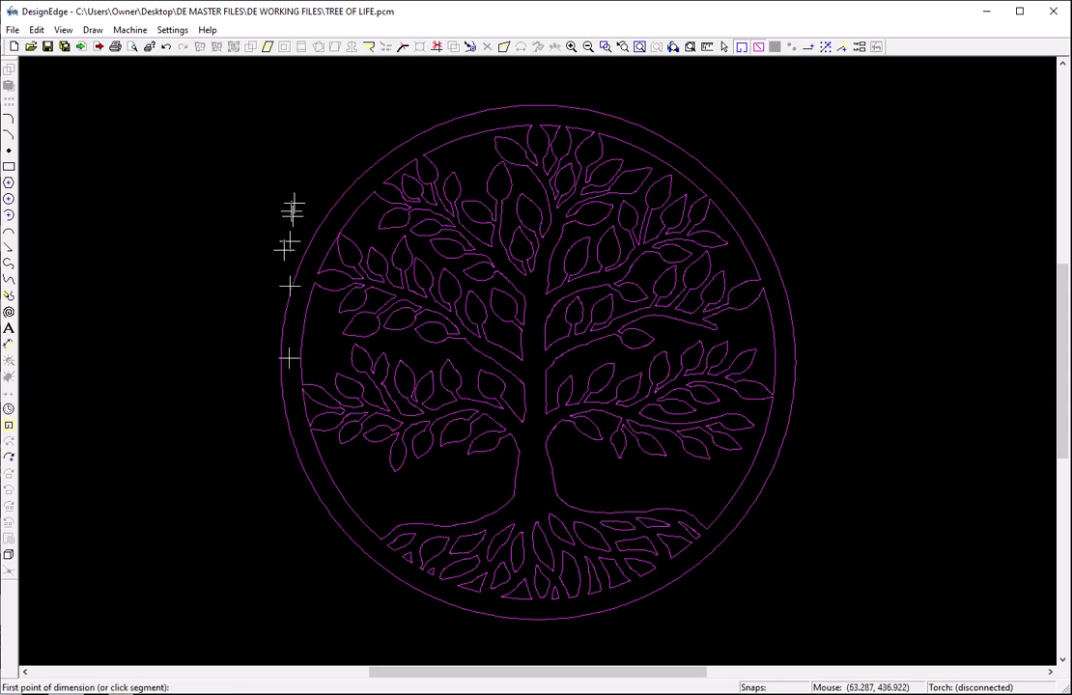
left_click(280, 364)
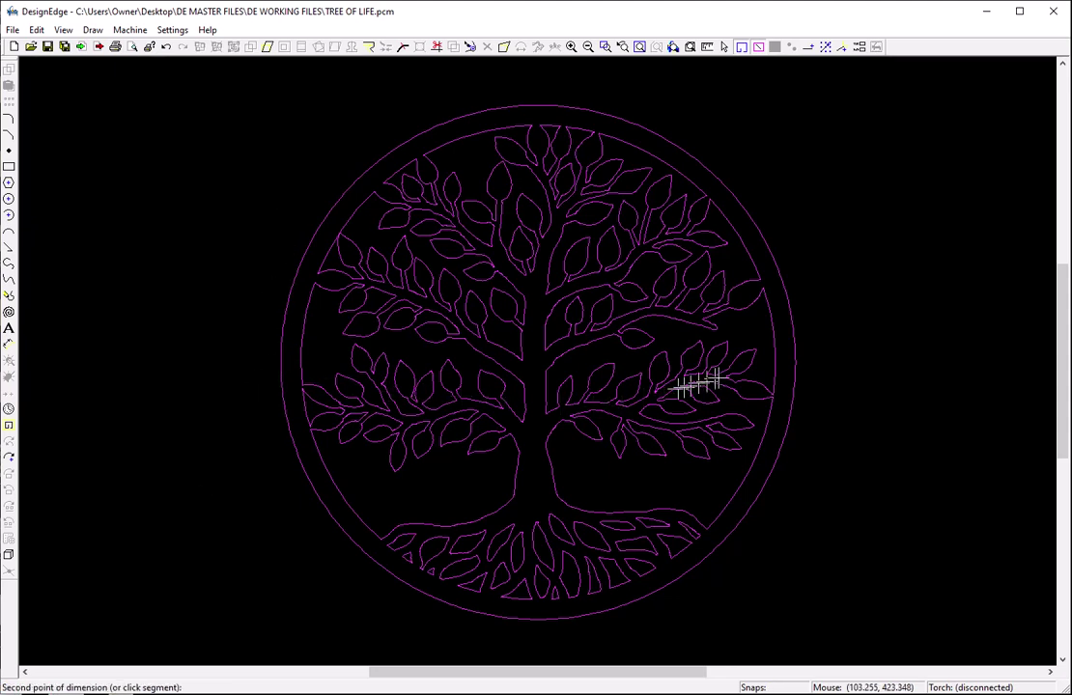
left_click(794, 357)
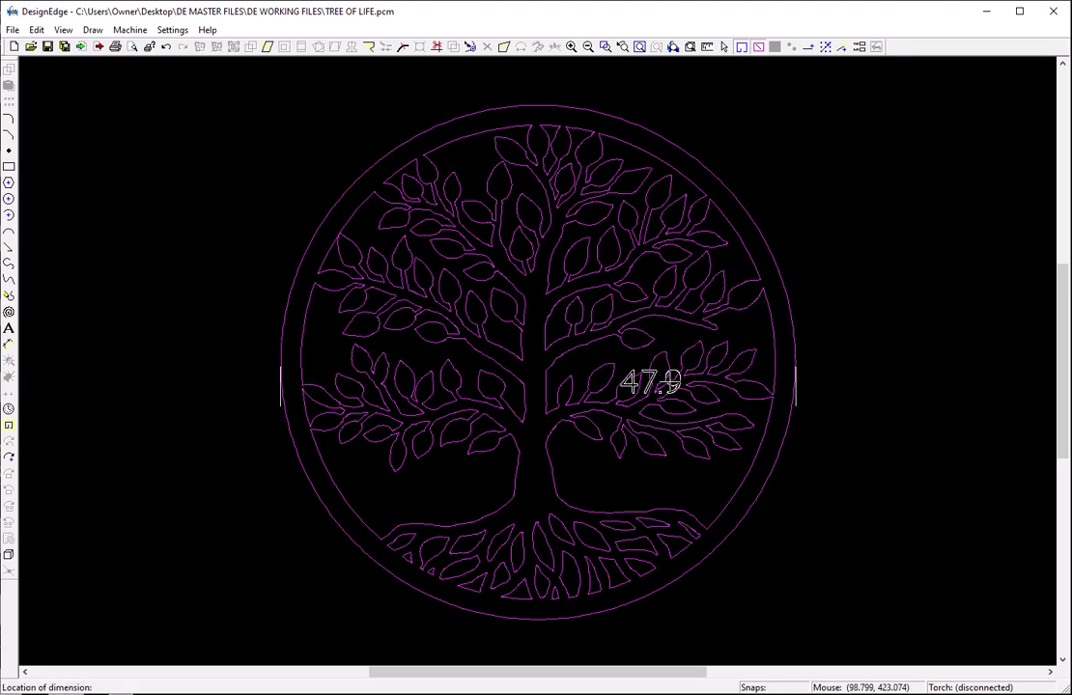
key("Escape")
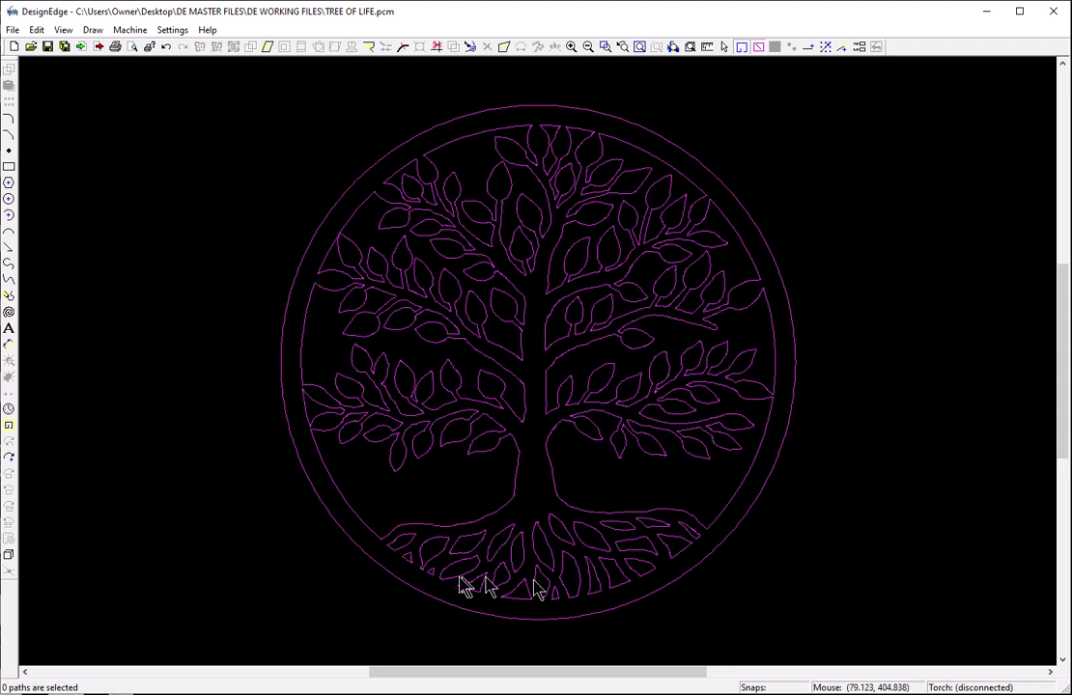
Scale the whole tree design, using the outer circle's full width as the reference distance.
mouse_move(234, 84)
left_mouse_down()
mouse_move(510, 536)
mouse_move(811, 632)
left_mouse_up()
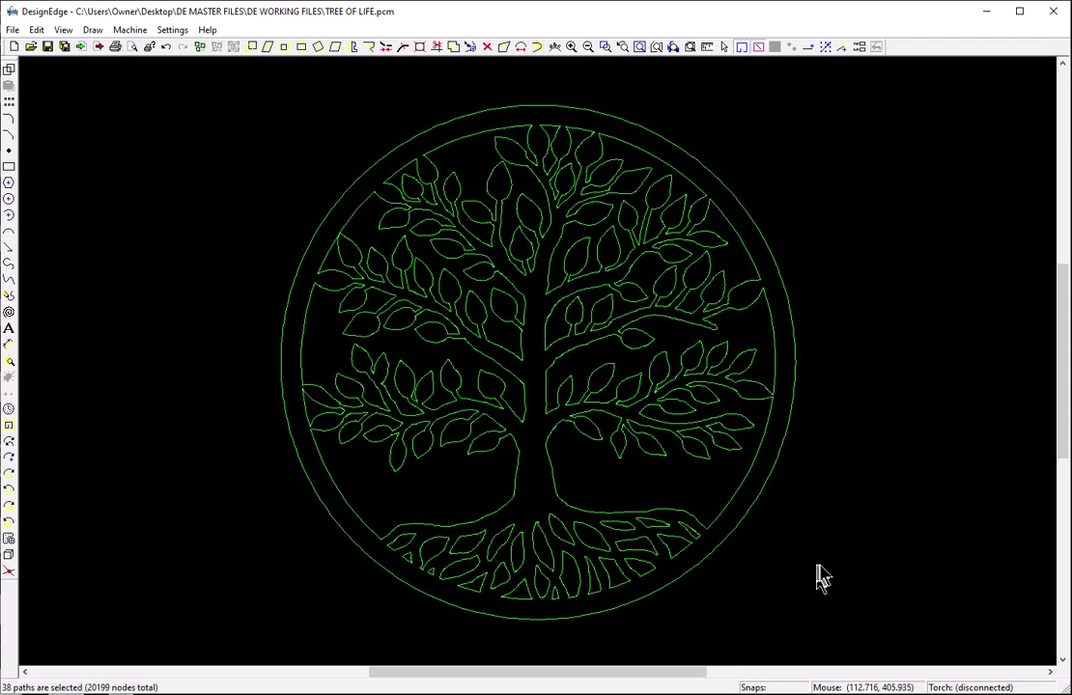
key("s")
left_click(281, 374)
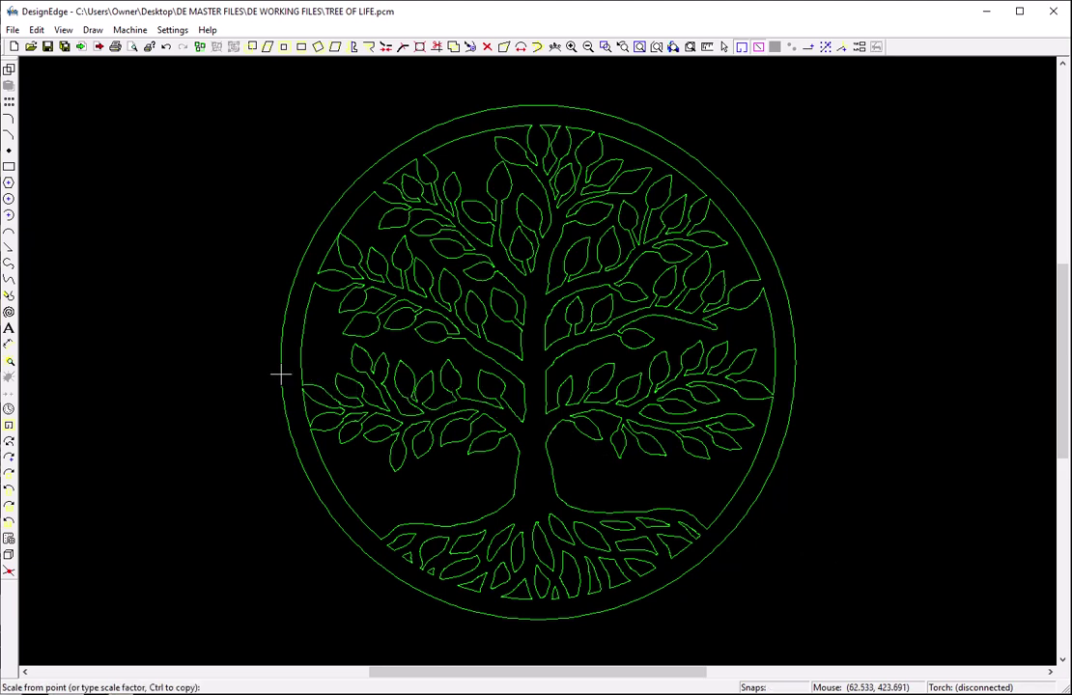
left_click(794, 362)
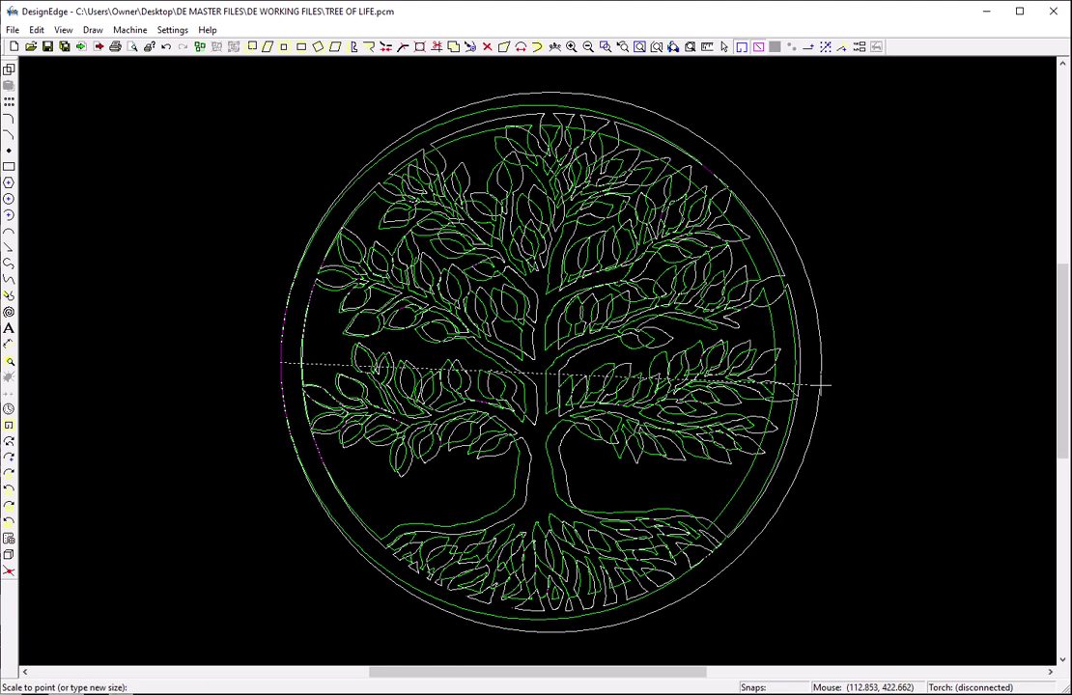
key("Return")
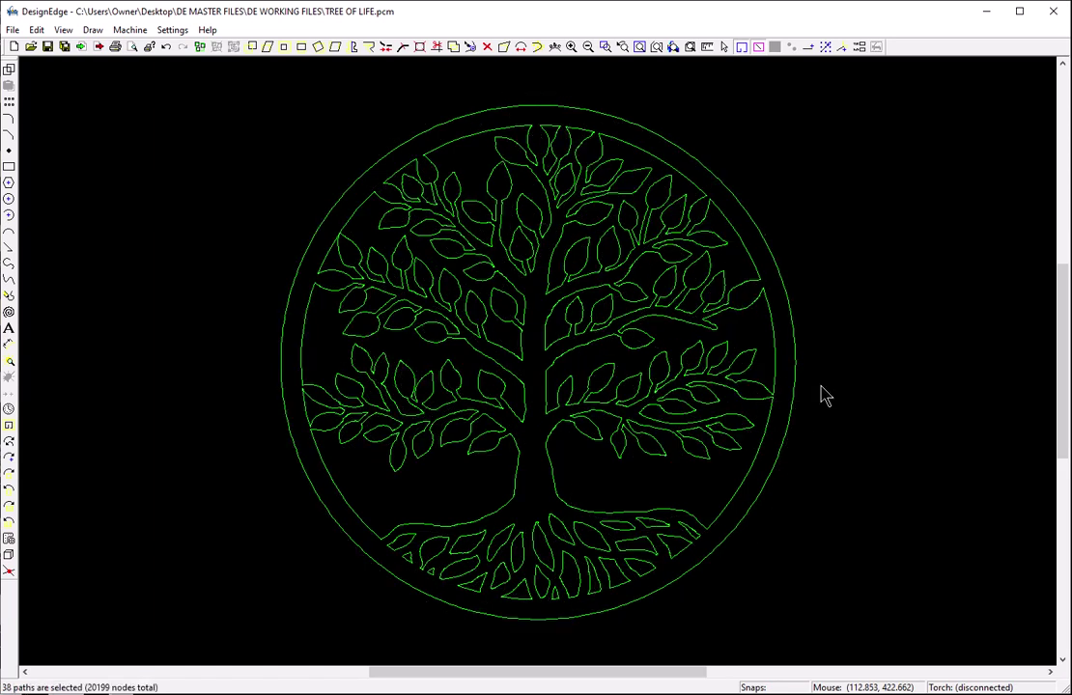
Review the cut path conversion settings for kerf width, pierce lead-in length and end-of-loop gap, leaving them unchanged.
left_click(294, 500)
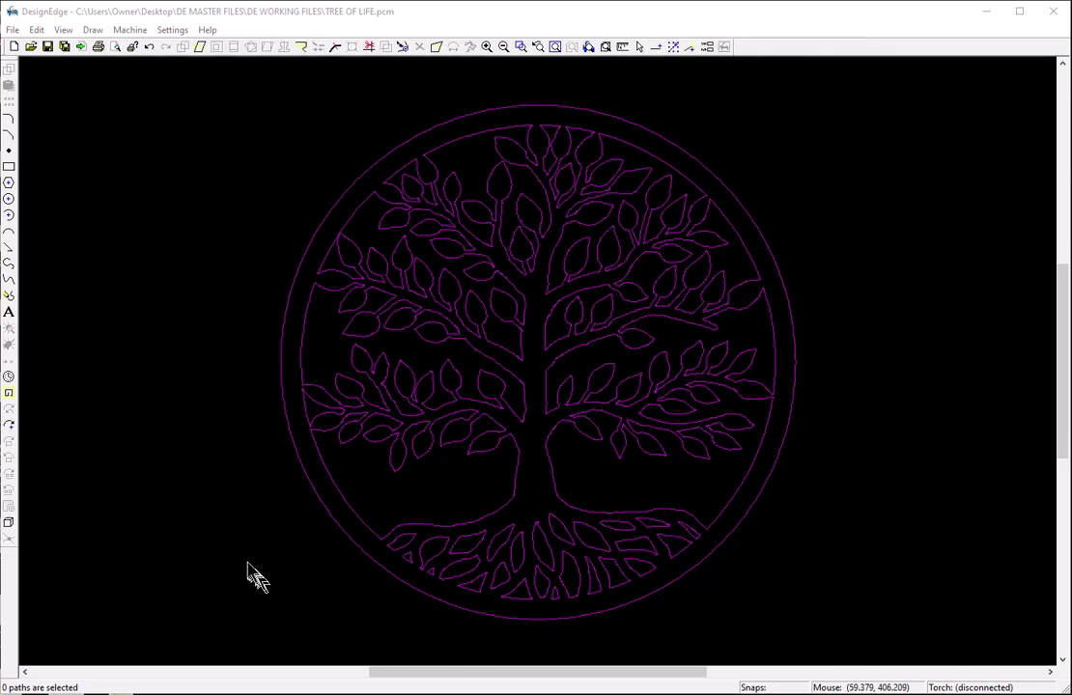
left_click(302, 580)
key("alt+s")
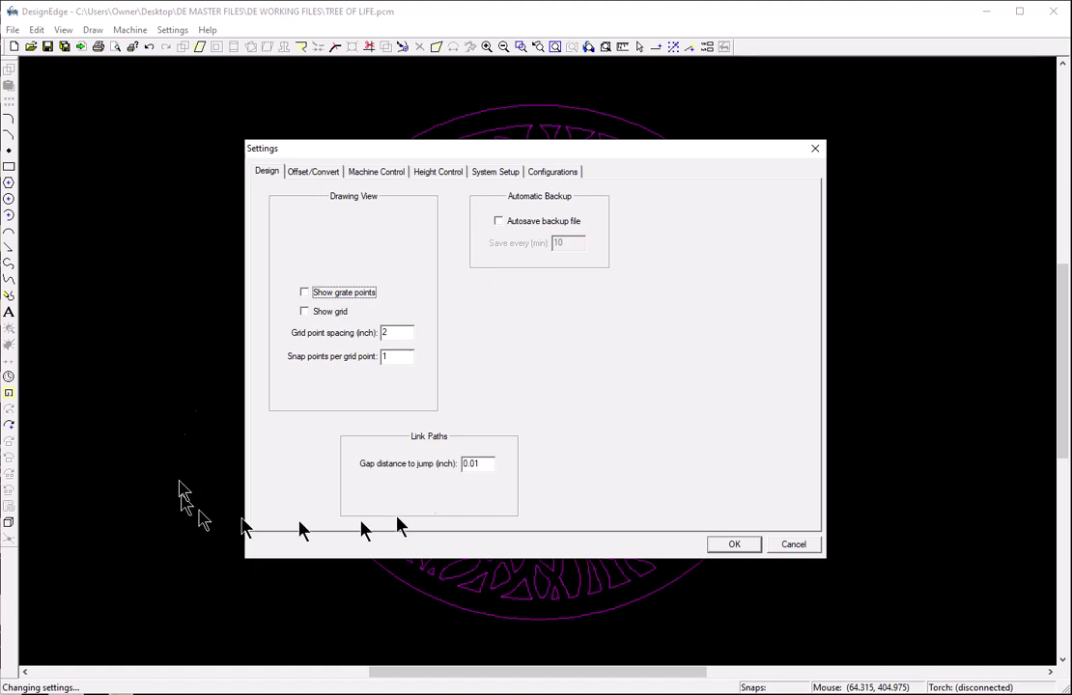
left_click(321, 172)
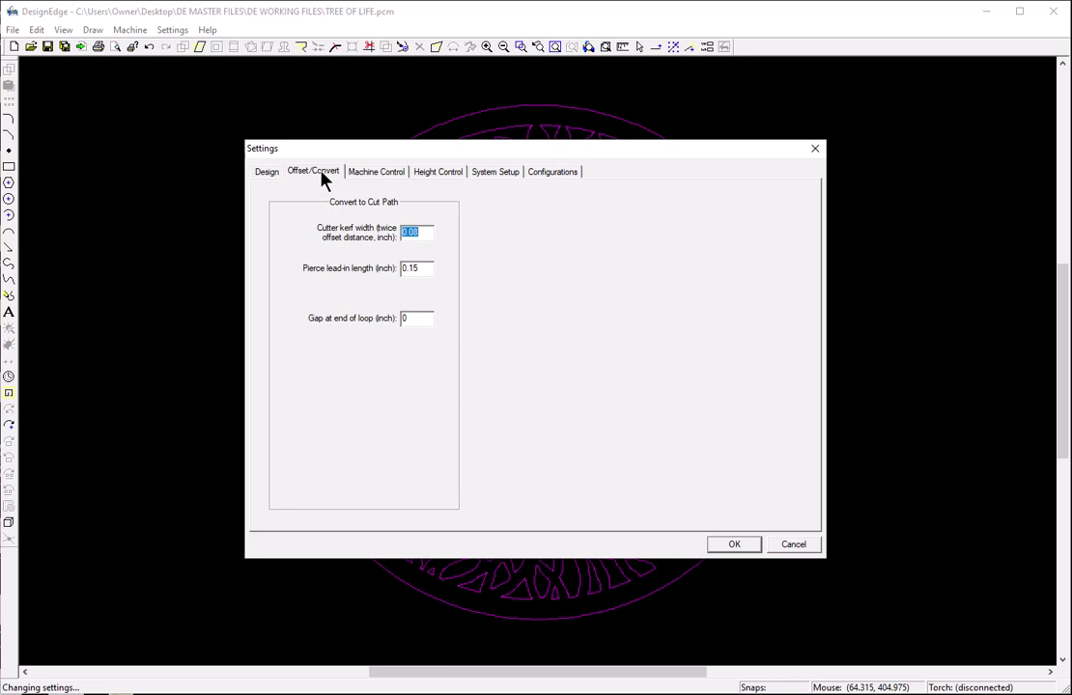
left_click(786, 545)
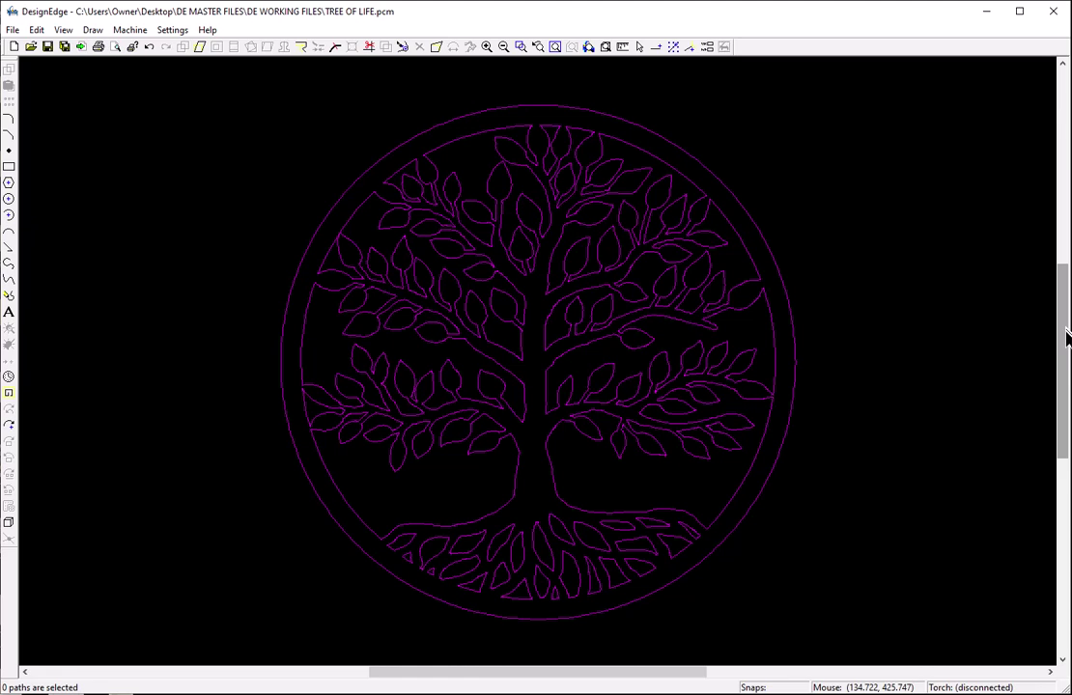
Draw a rectangle 48 inches wide and 3 inches high below the tree design.
left_click_drag(1067, 336, 1062, 355)
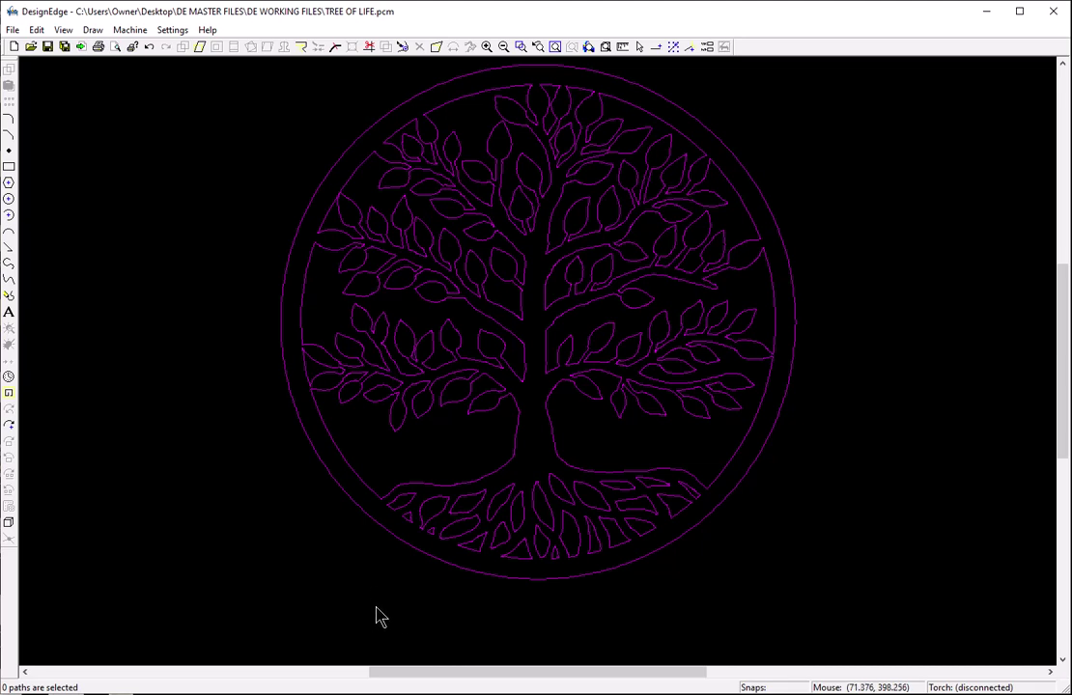
key("r")
left_click(303, 636)
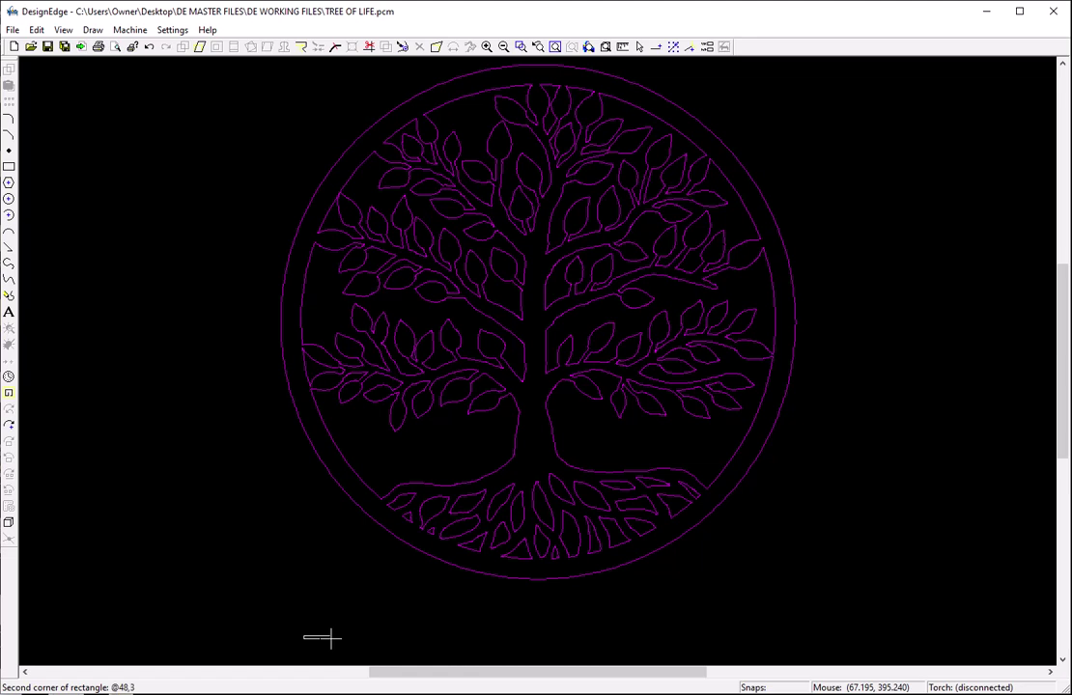
type("@48,3")
key("Return")
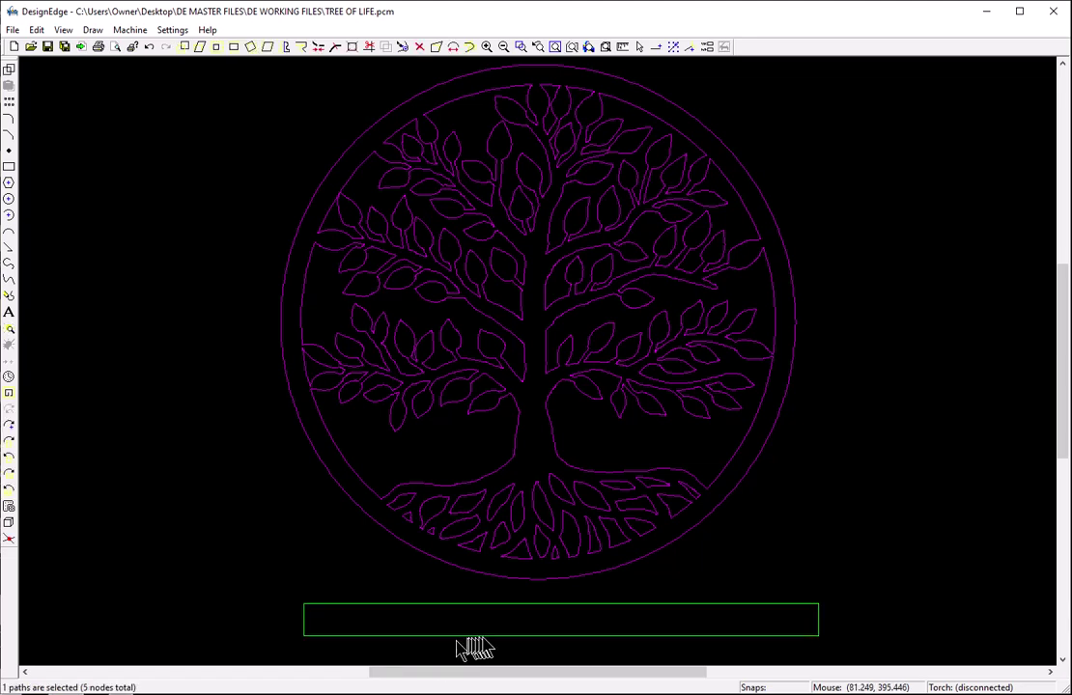
Move the rectangle so the middle of its upper edge meets the lowest point of the outer circle.
key("m")
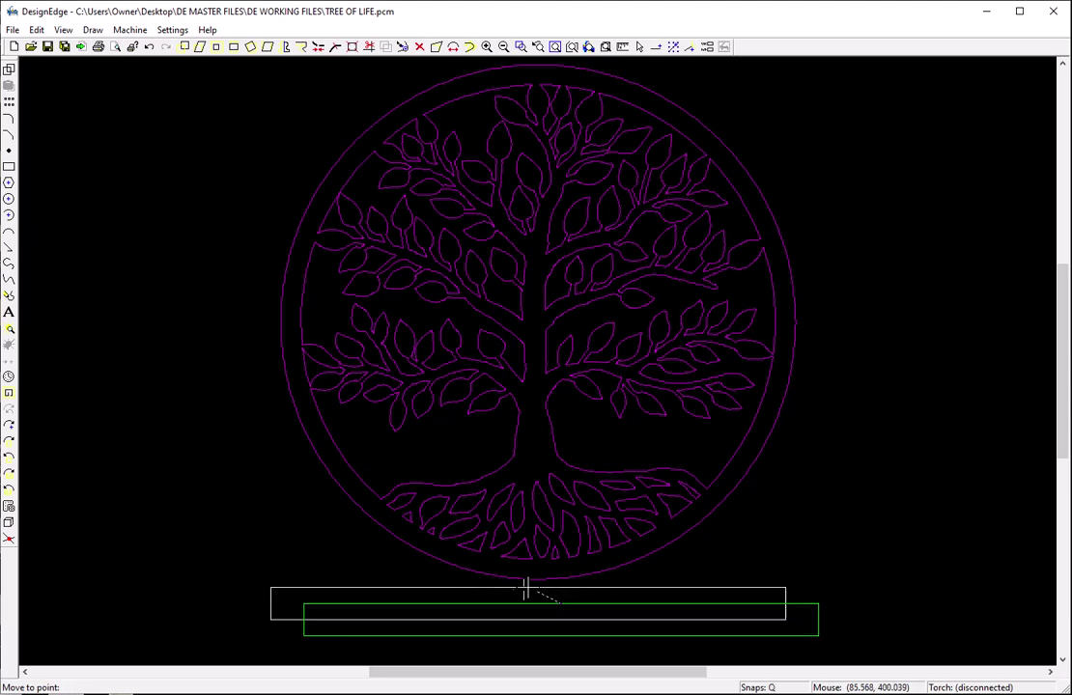
left_click(533, 579)
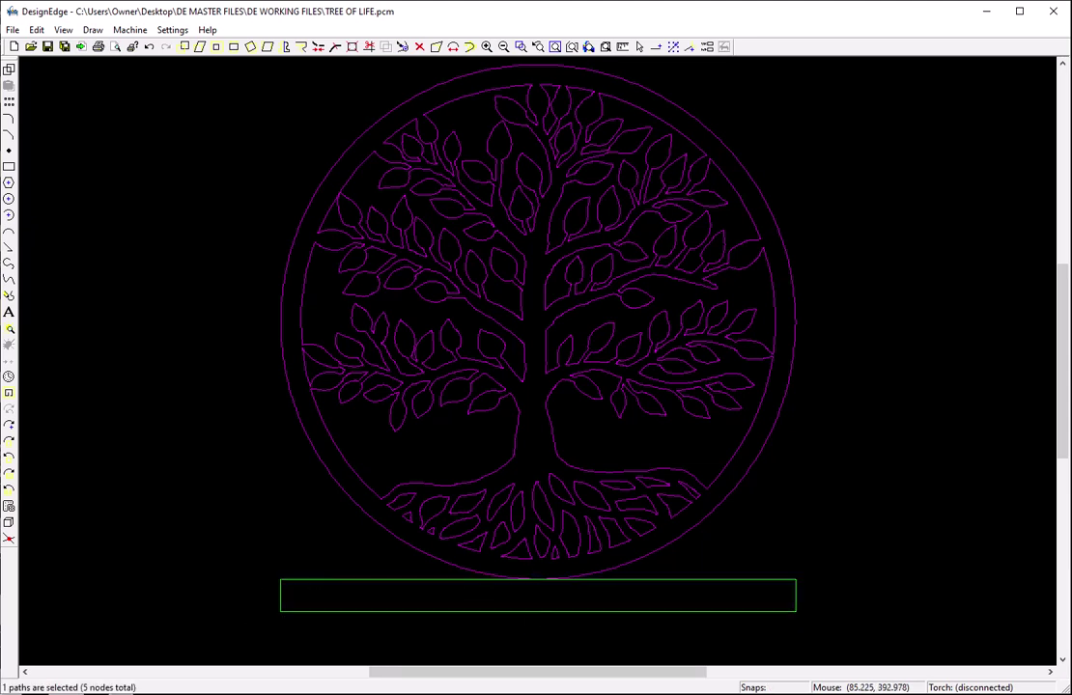
left_click(225, 641)
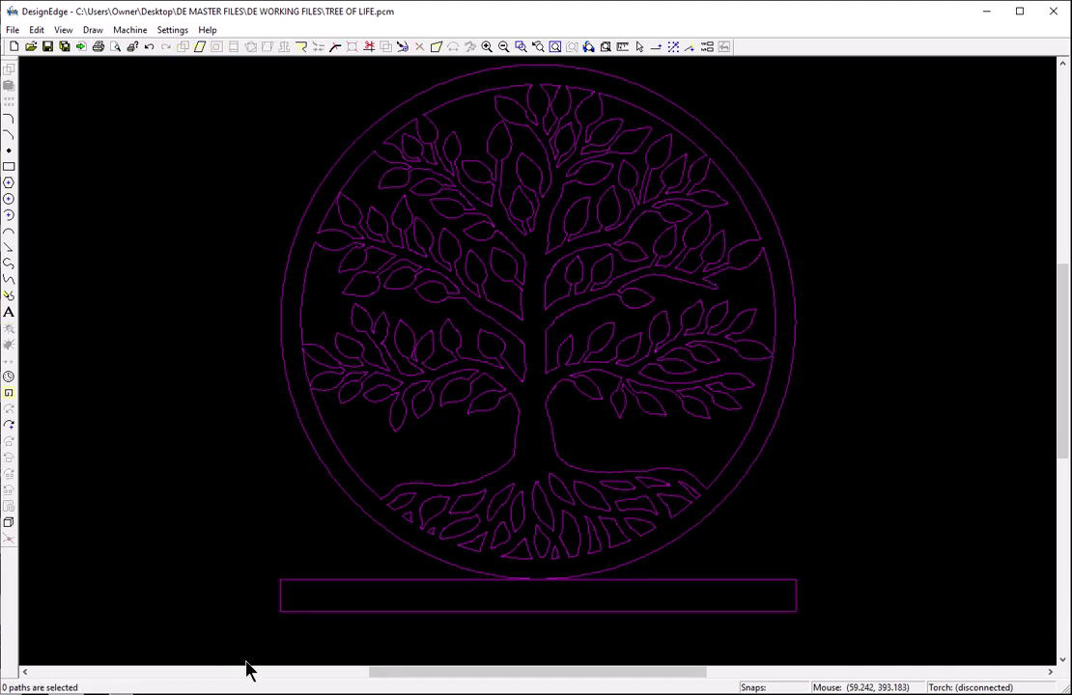
Draw a small circle centred inside the rectangle and check both shapes by selecting them together.
key("c")
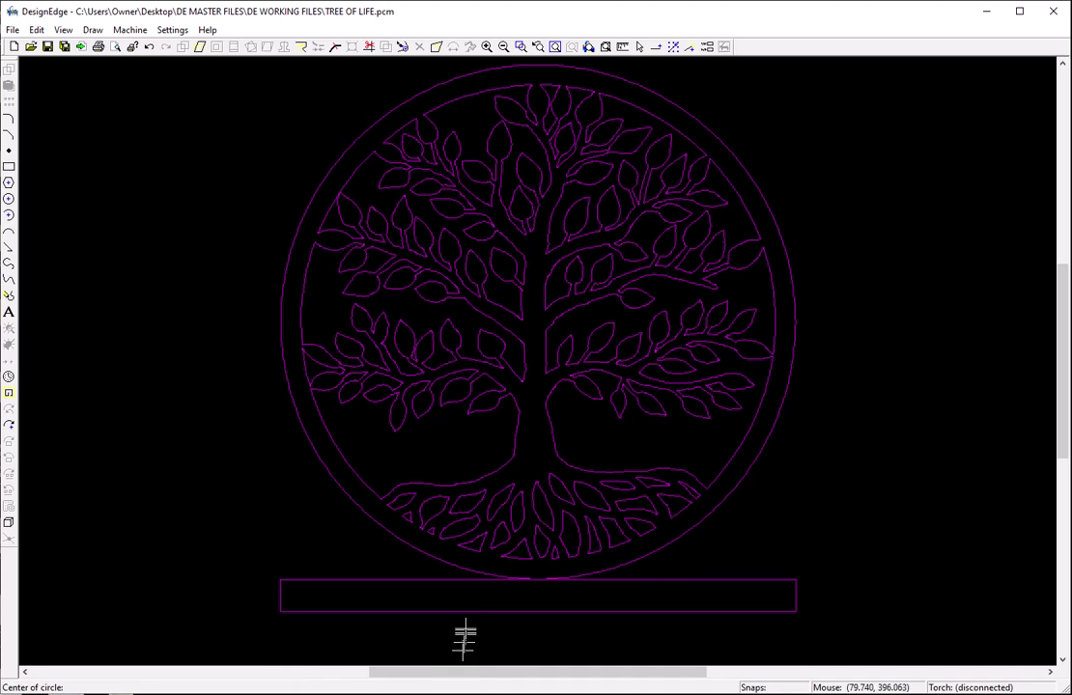
left_click(466, 609)
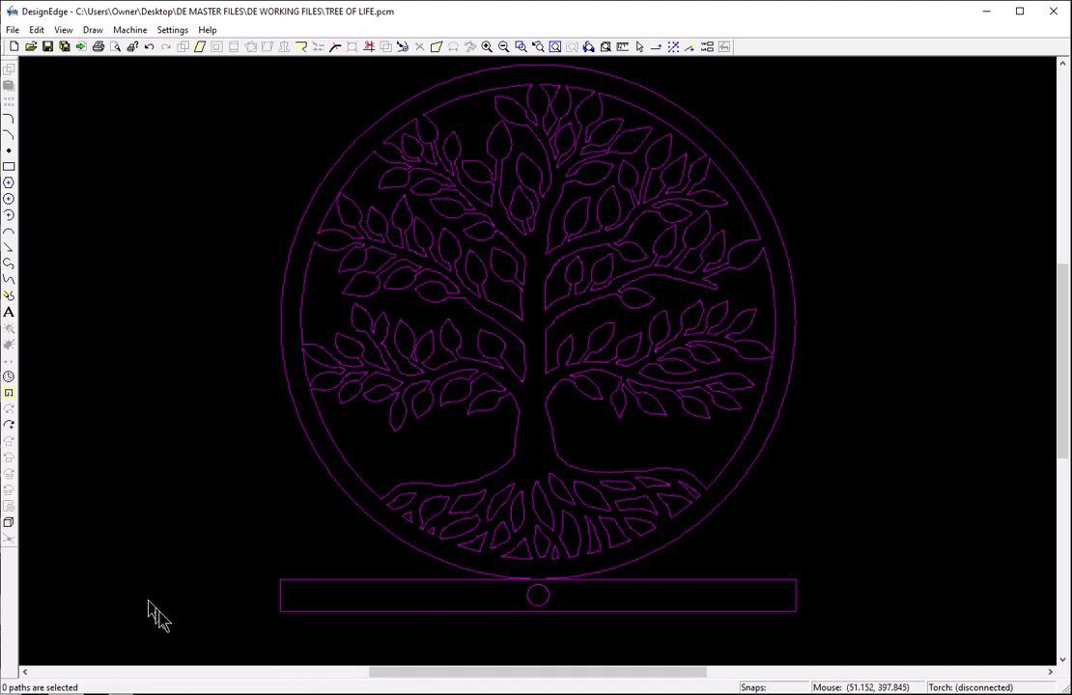
left_click_drag(240, 569, 823, 662)
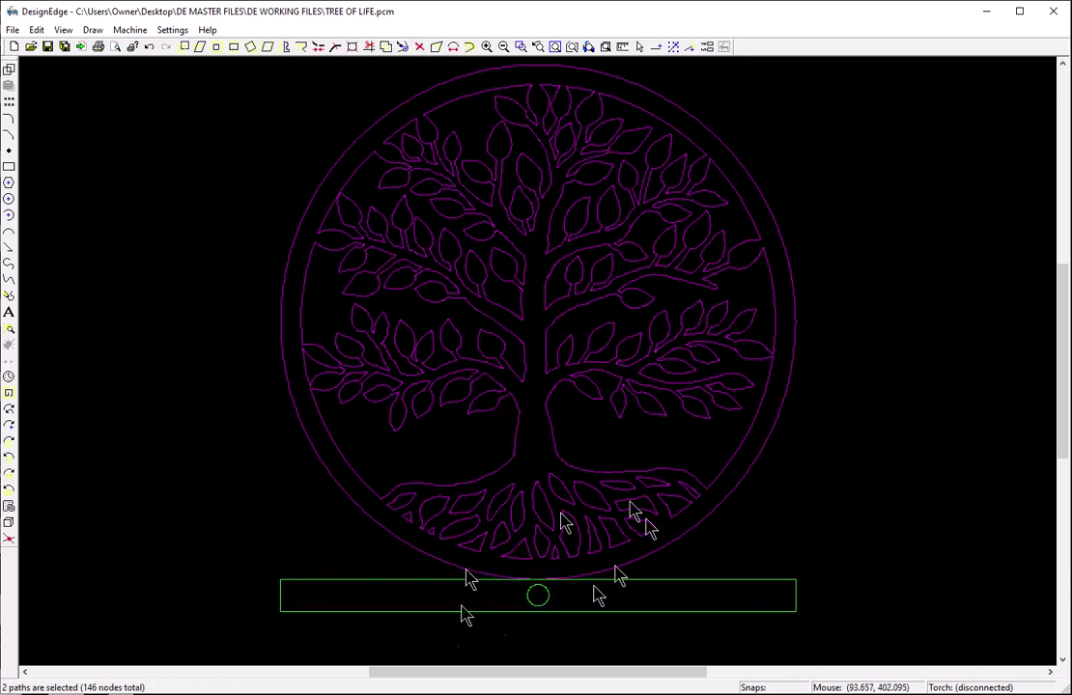
left_click(208, 483)
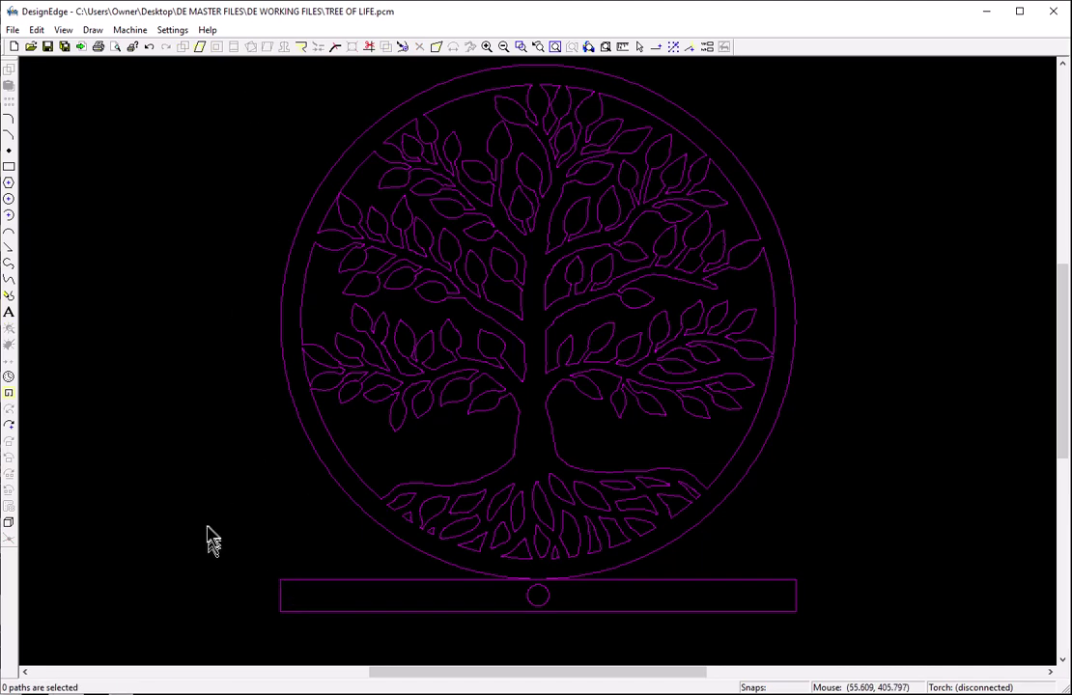
Draw a vertical line from the rectangle's upper-left corner up to the height of the outer circle's top.
key("l")
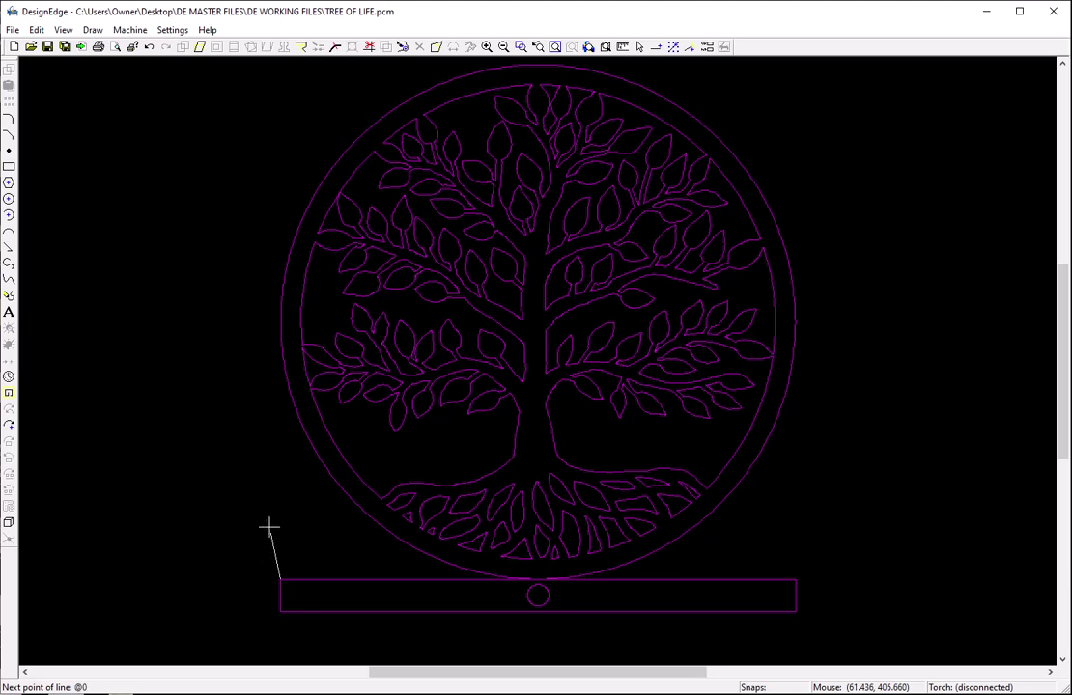
key("Return")
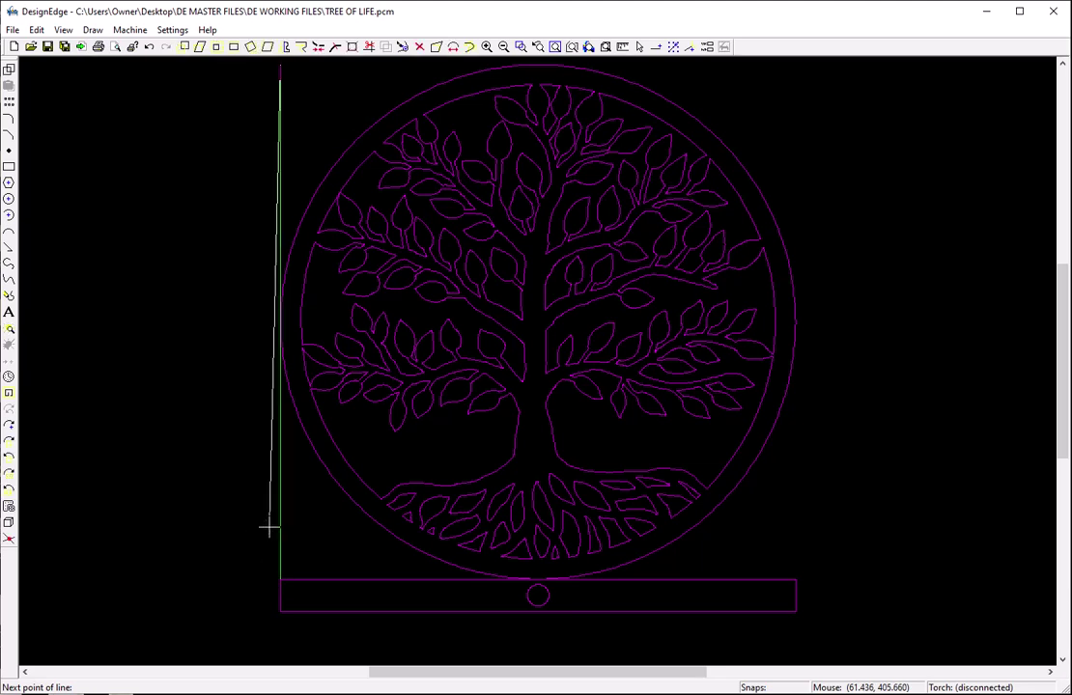
right_click(269, 527)
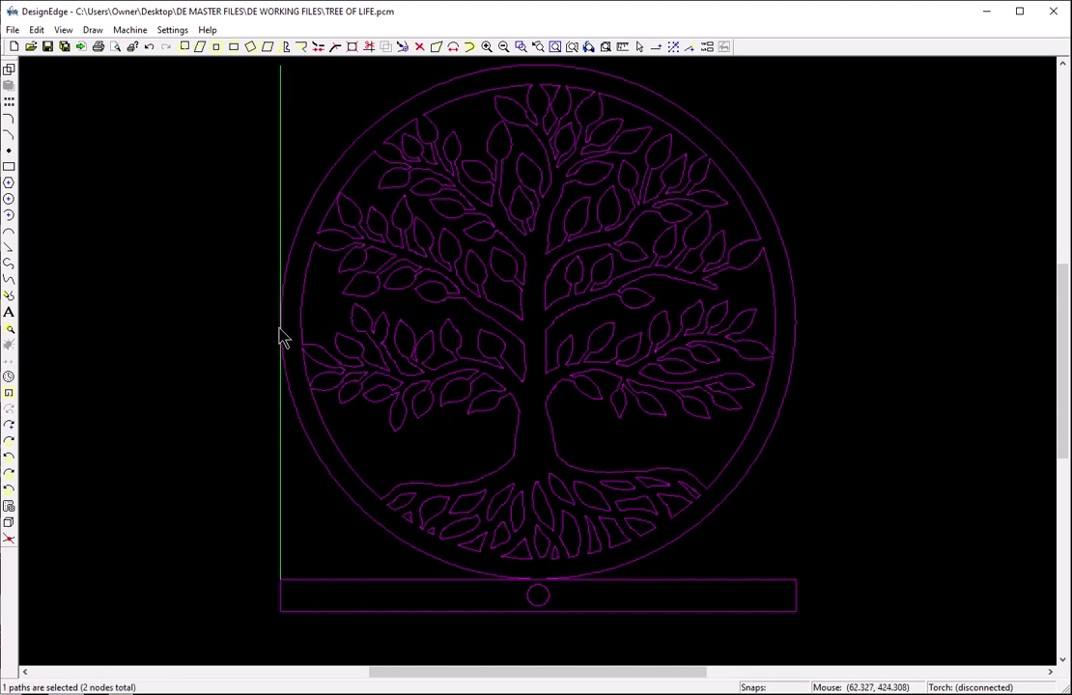
left_click(796, 611)
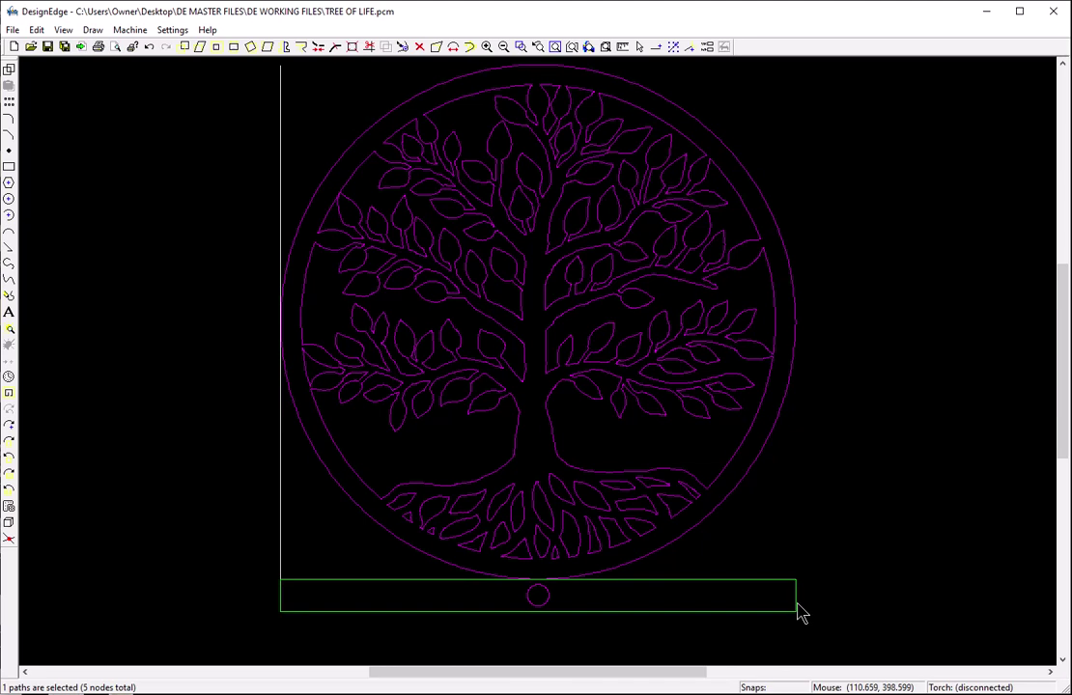
left_click(708, 525)
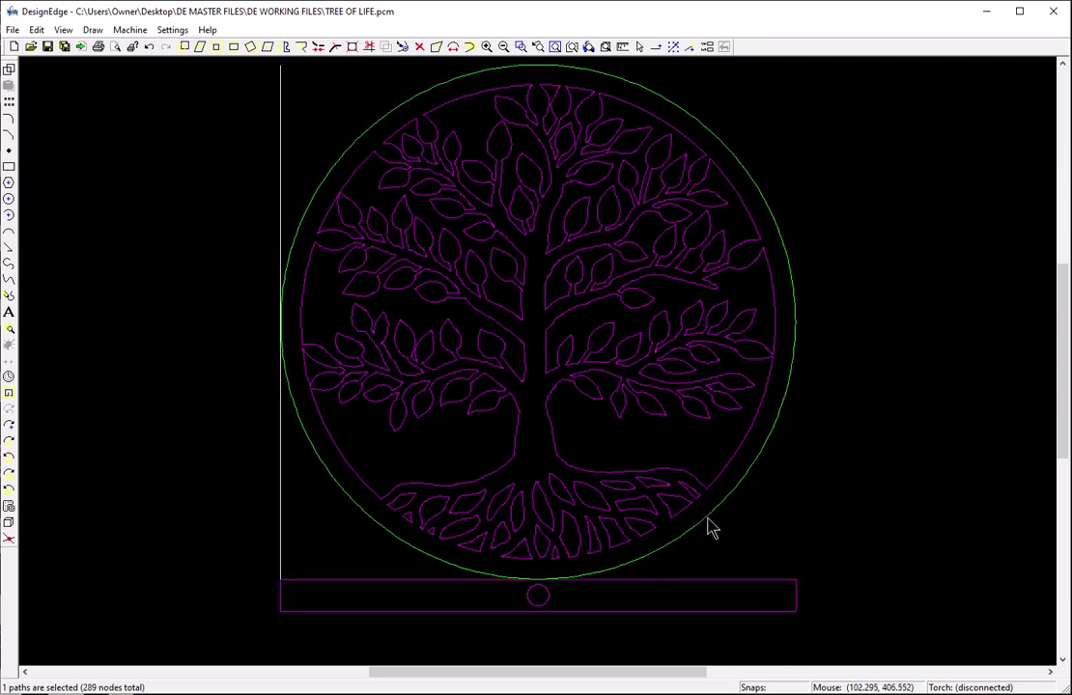
left_click(207, 544)
Create a rectangular array of the vertical line with 4 horizontal copies, 1 vertical copy and 16-inch spacing.
left_click(280, 520)
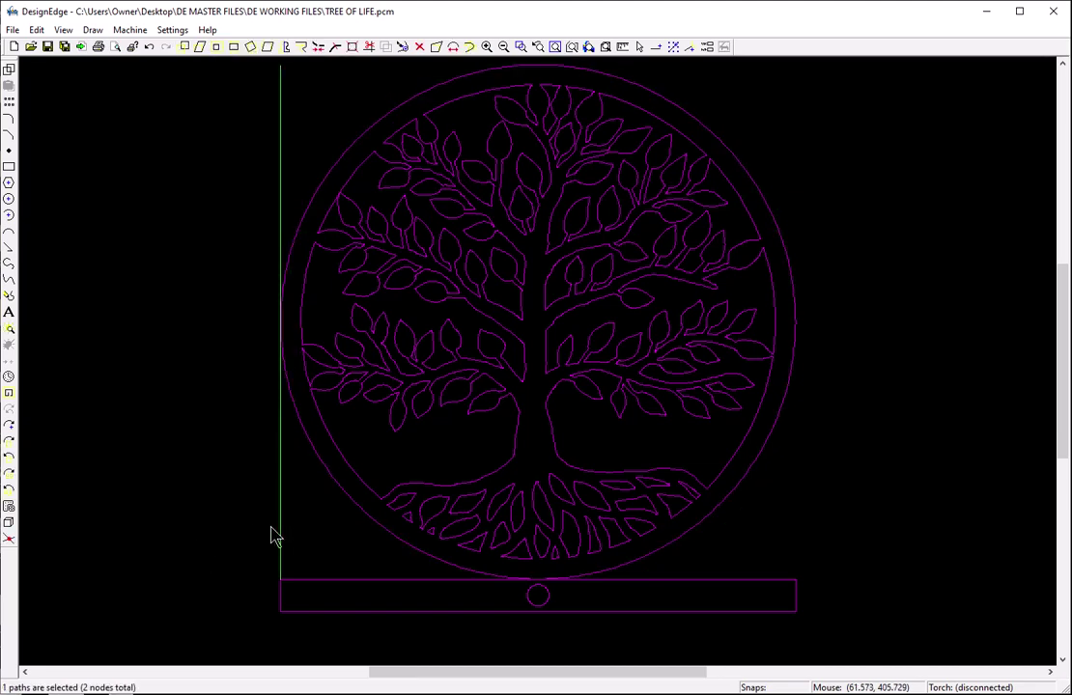
key("a")
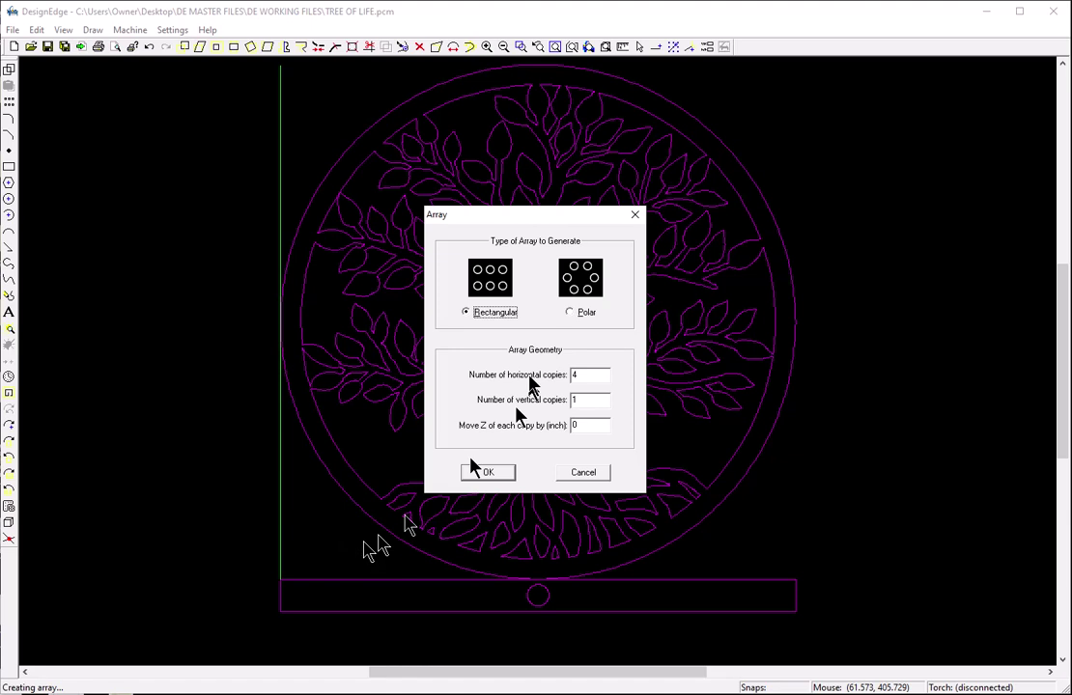
left_click_drag(587, 375, 539, 377)
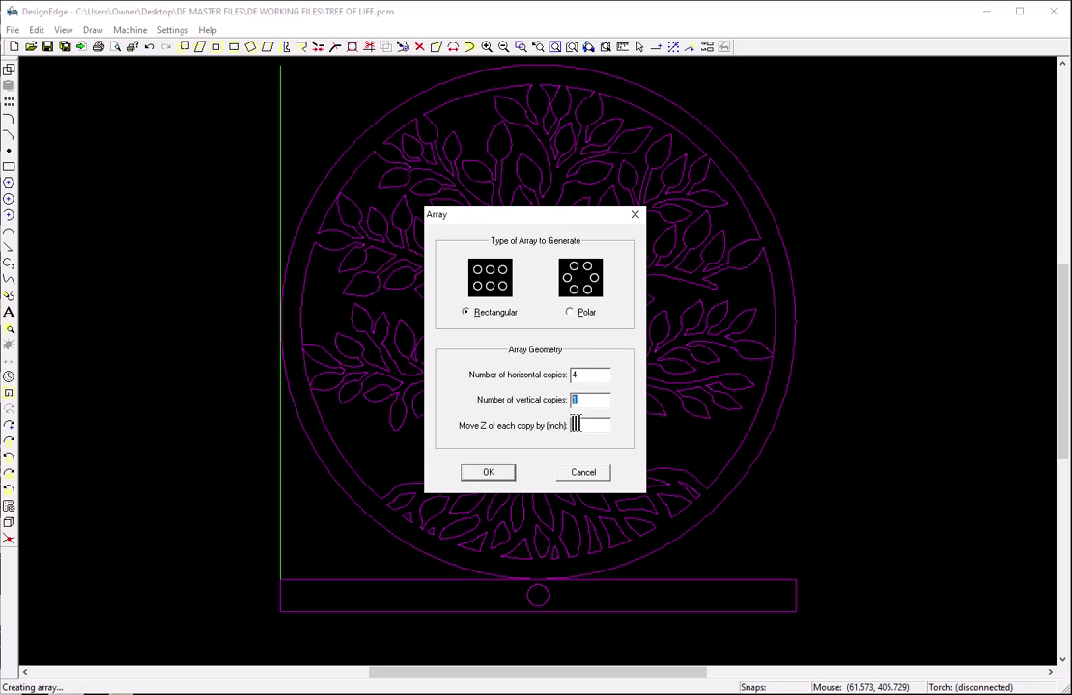
left_click(490, 471)
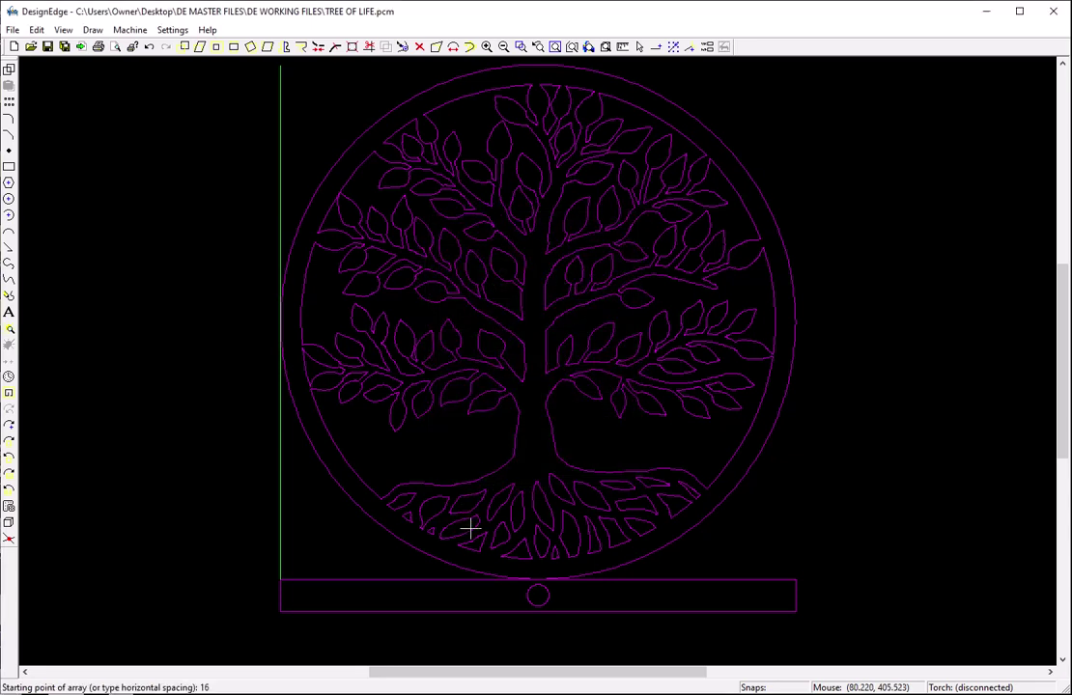
type("16")
key("Return")
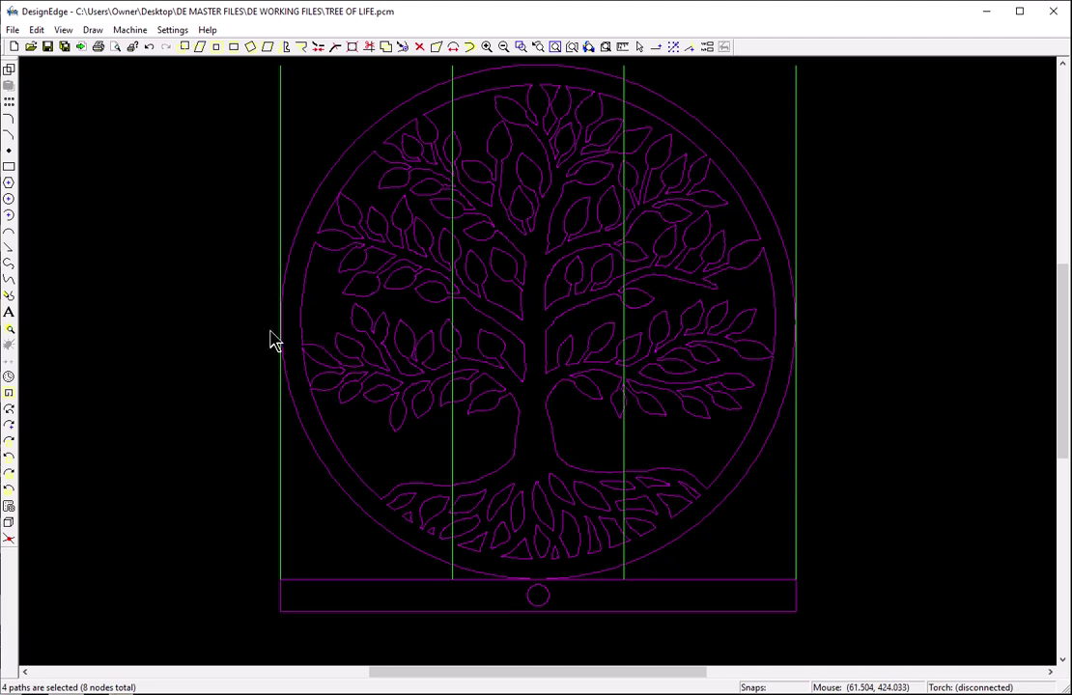
Delete the two outermost vertical lines at the ends of the base bar, keeping the two inner ones.
left_click(253, 515)
left_click(281, 513)
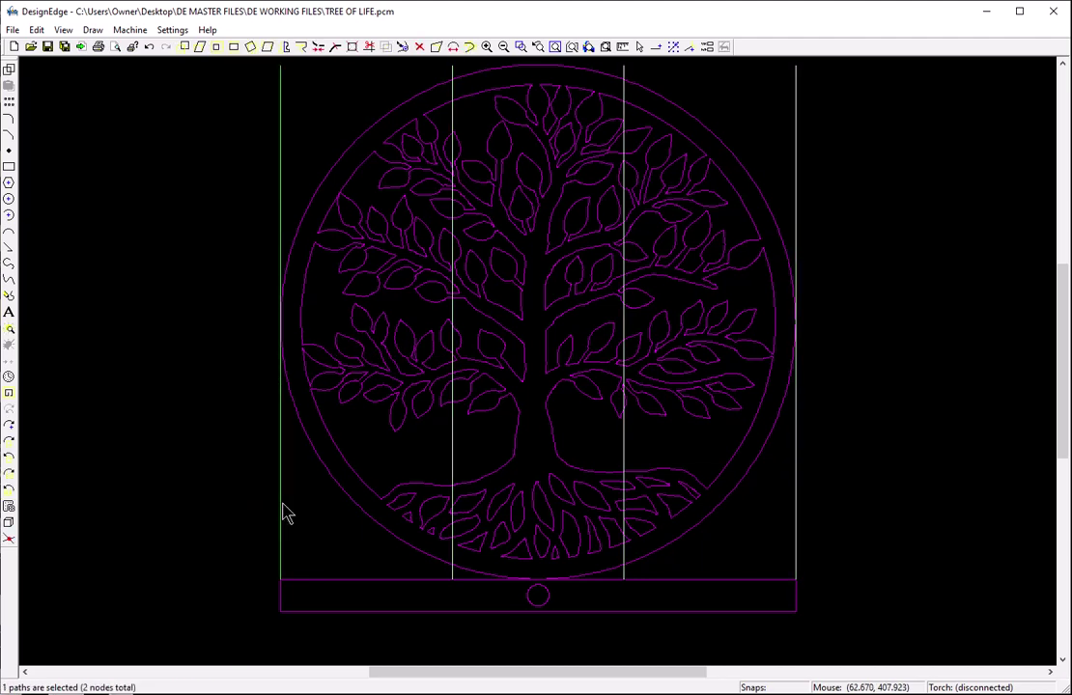
key("Delete")
left_click(796, 540)
key("Delete")
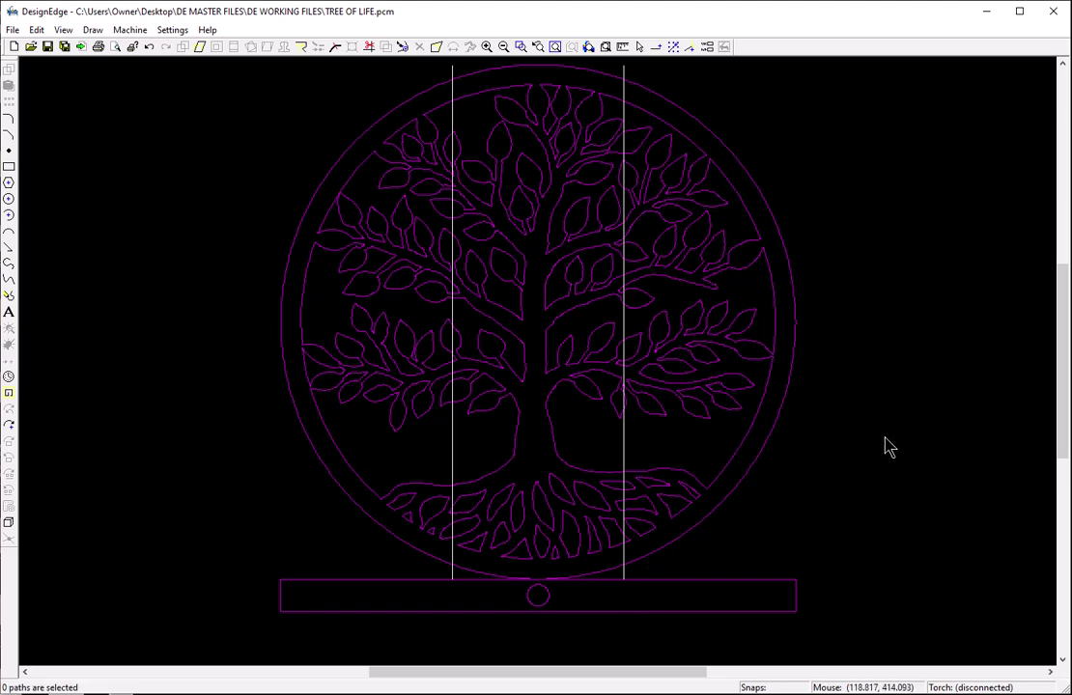
Offset copies of both remaining vertical lines by 0.9 to each side.
key("ctrl")
key("o")
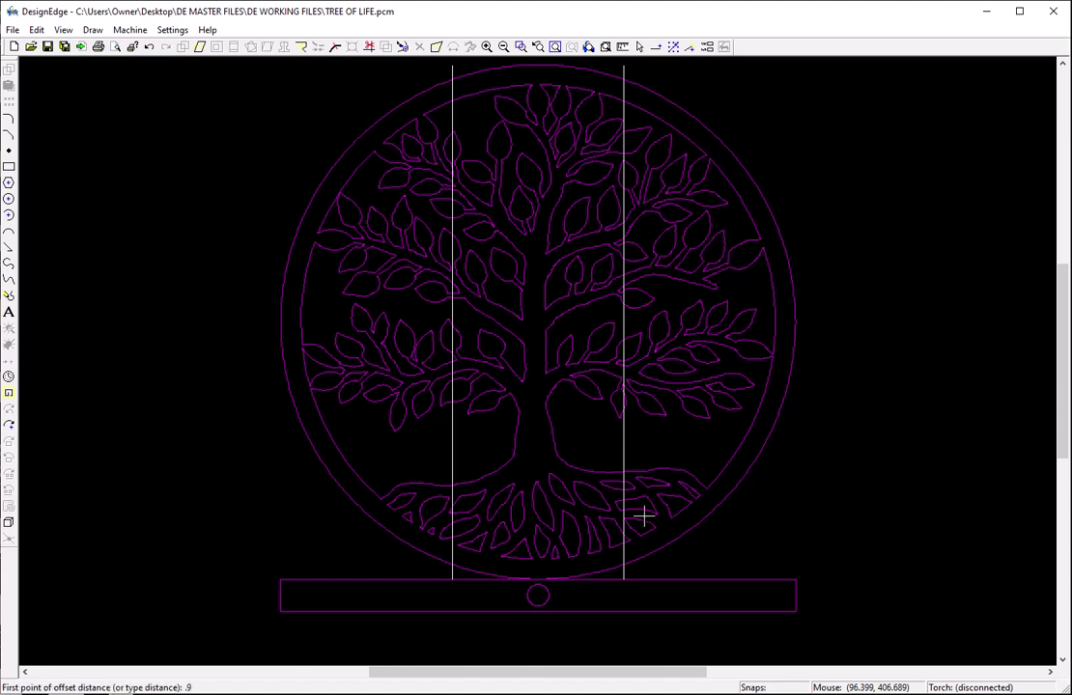
key("Return")
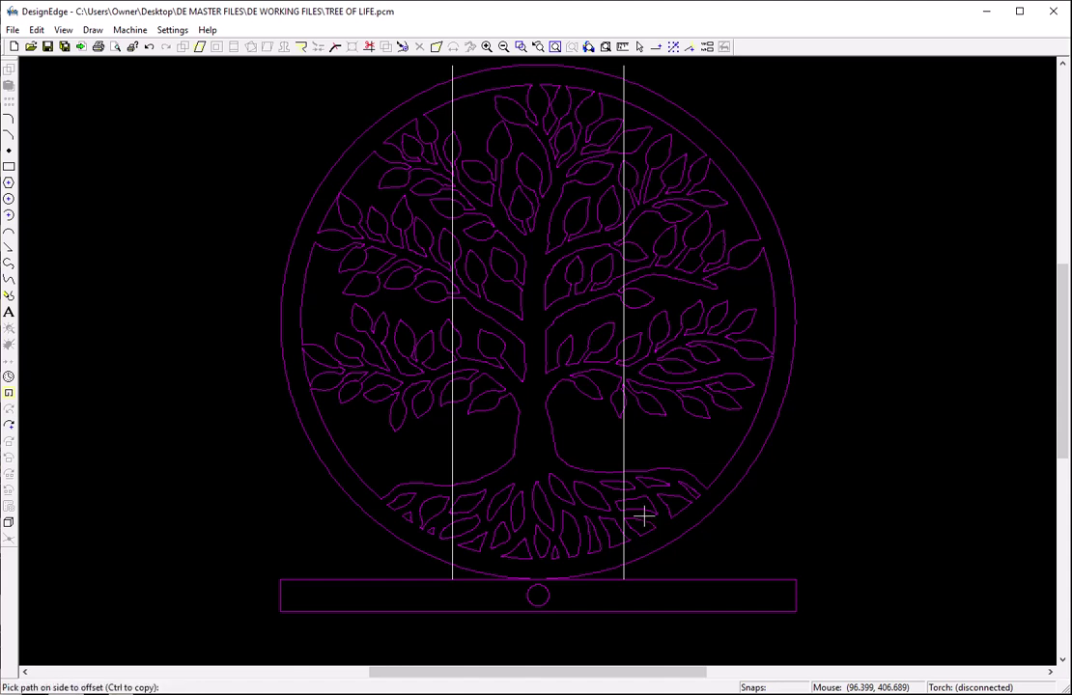
left_click(626, 447, "ctrl")
left_click(614, 450, "ctrl")
left_click(456, 441, "ctrl")
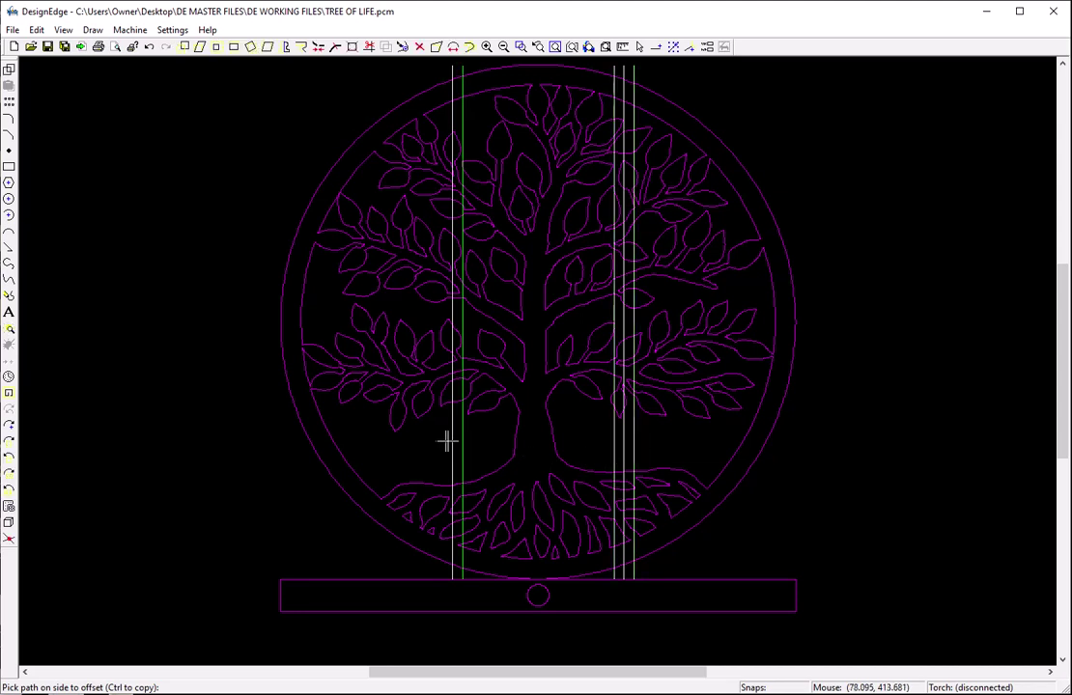
left_click(444, 442, "ctrl")
key("Escape")
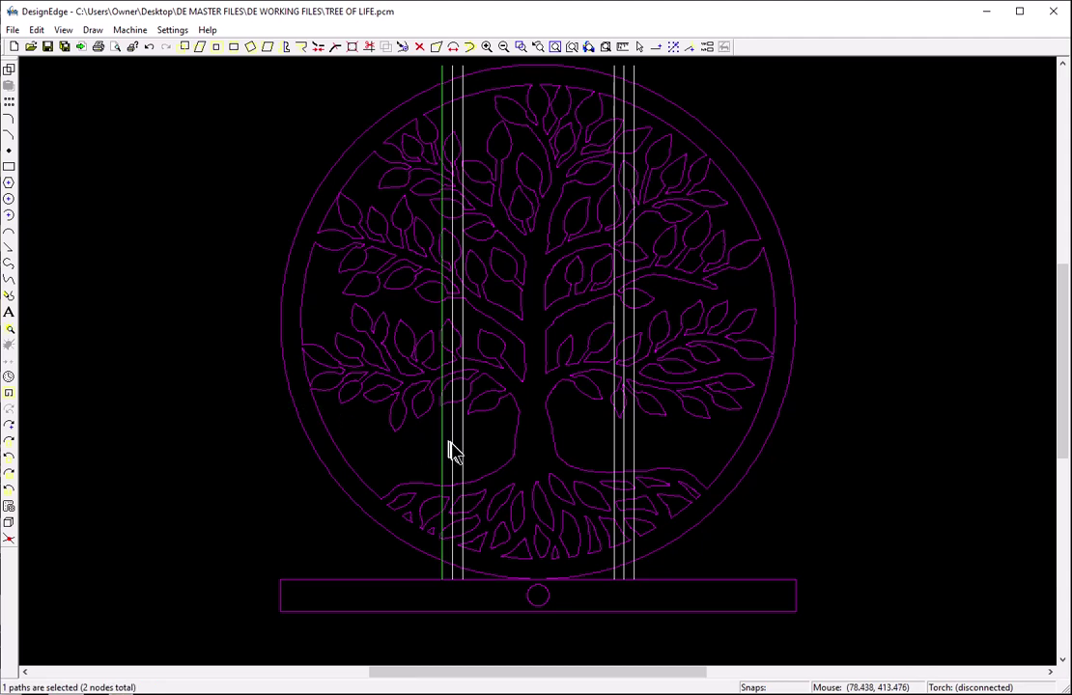
Delete the original centre line from each group of three vertical lines.
left_click(453, 447)
key("Delete")
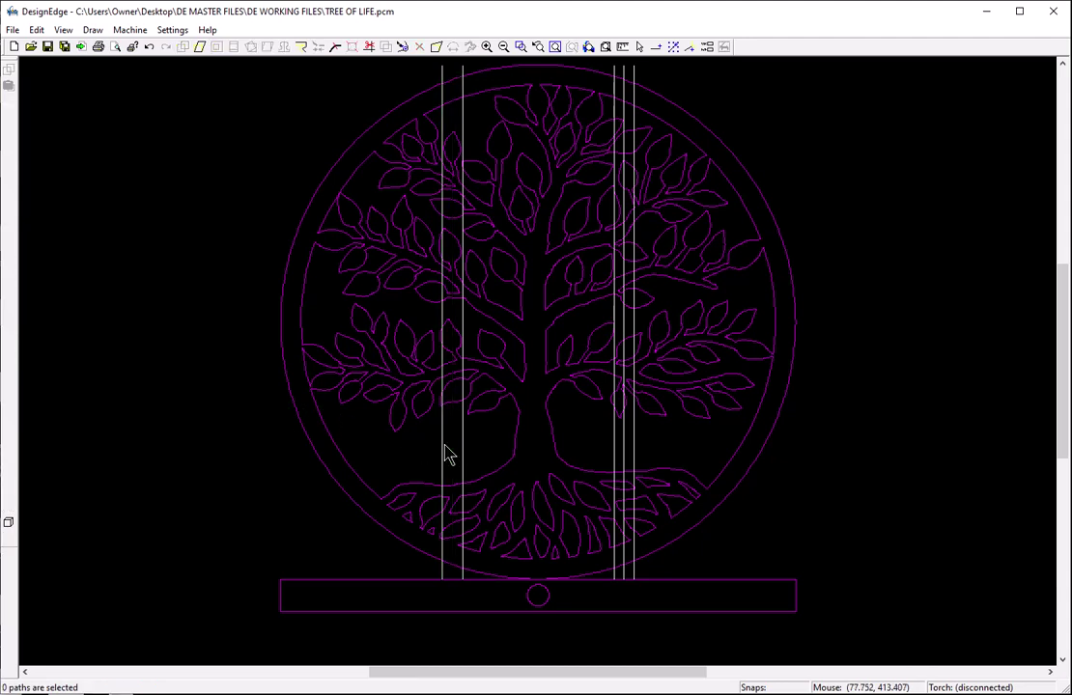
left_click(624, 450)
key("Delete")
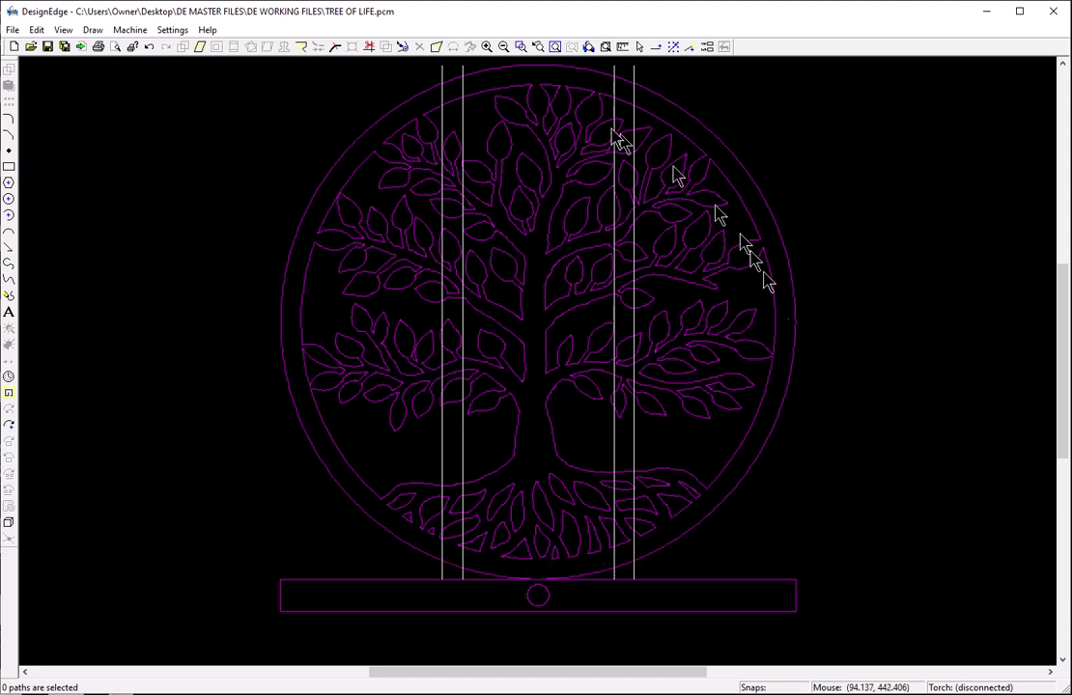
Trim the upper and lower ends of all four vertical lines back to the outer circle.
key("t")
left_click(439, 69)
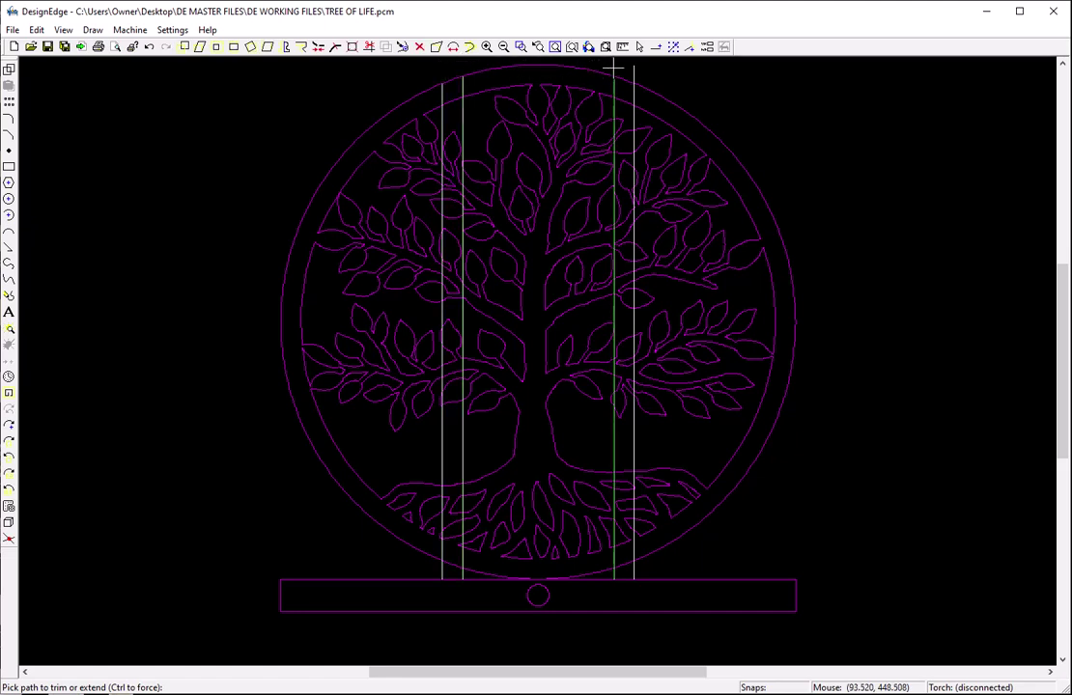
left_click(618, 575)
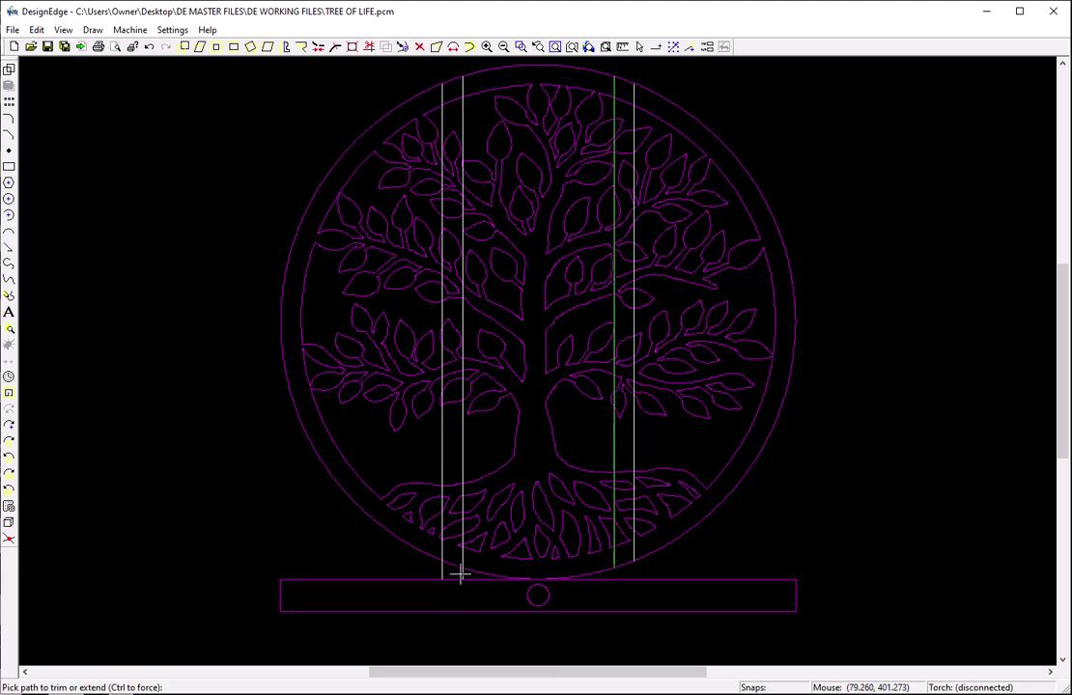
left_click(438, 571)
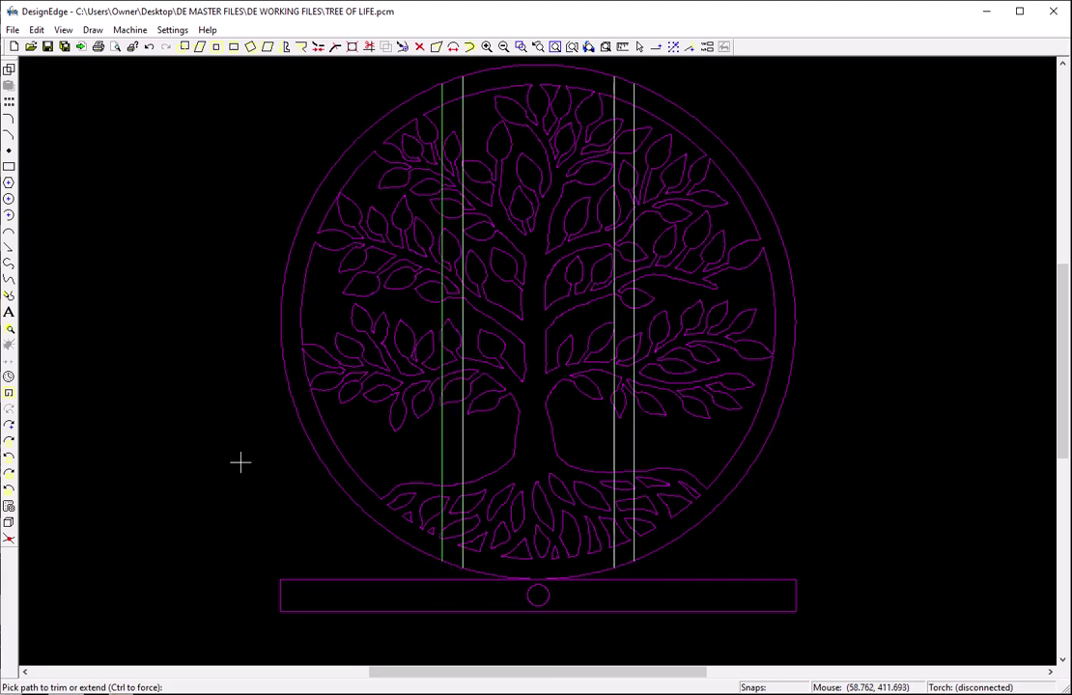
key("Escape")
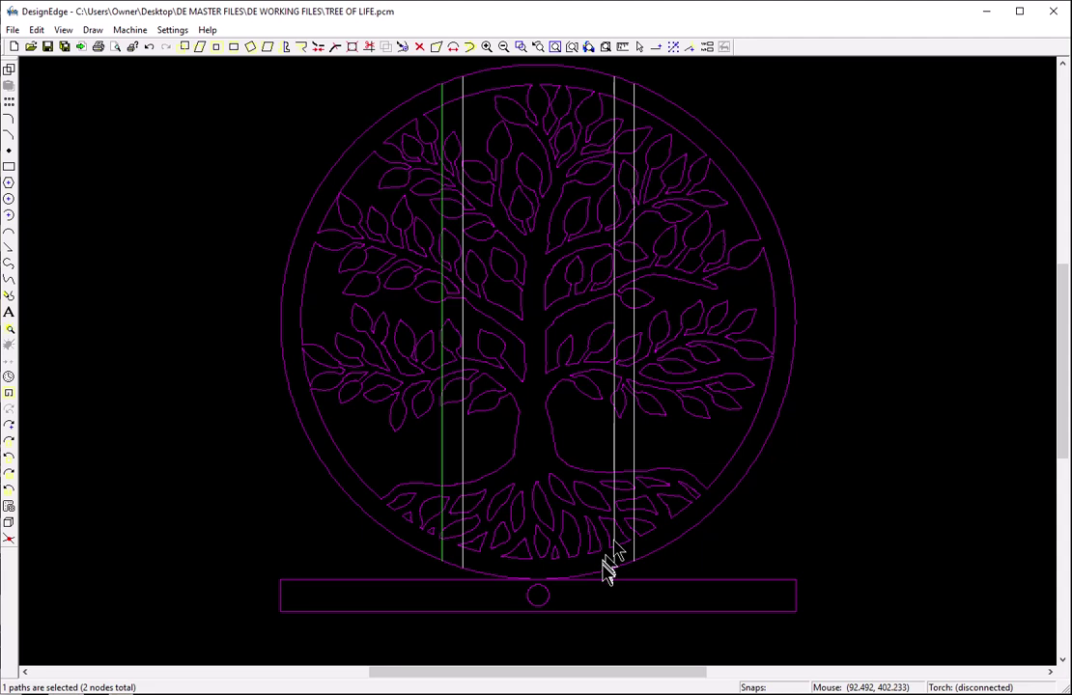
left_click(258, 538)
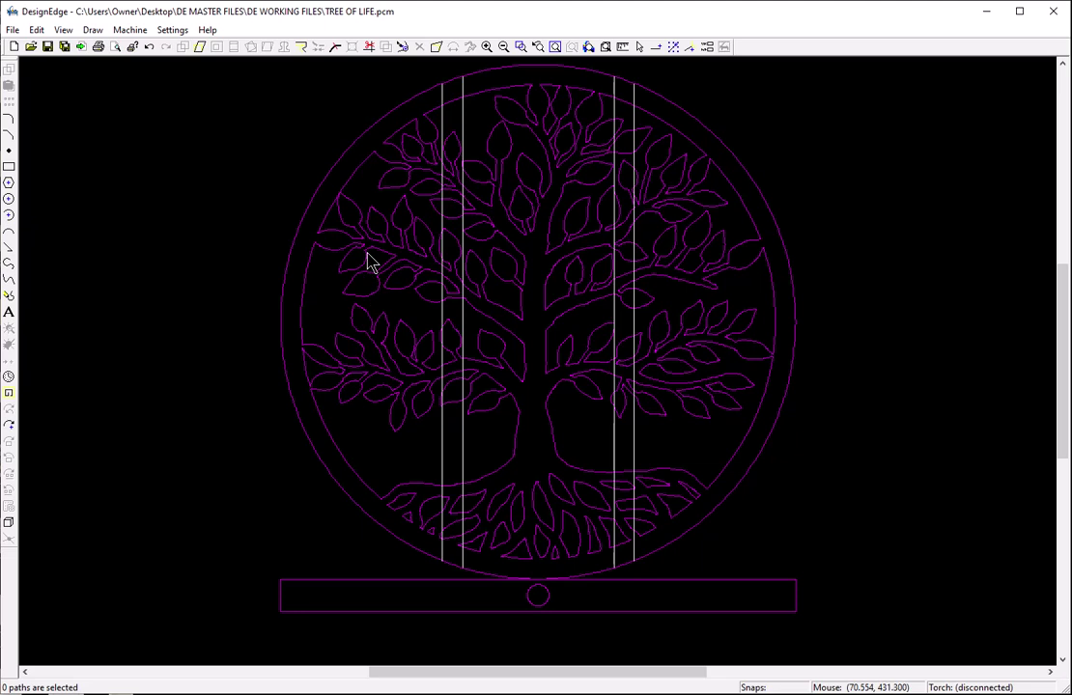
Offset a copy of each of the four vertical lines by 0.5, outward from the centre of its bar.
left_click(237, 523)
key("o")
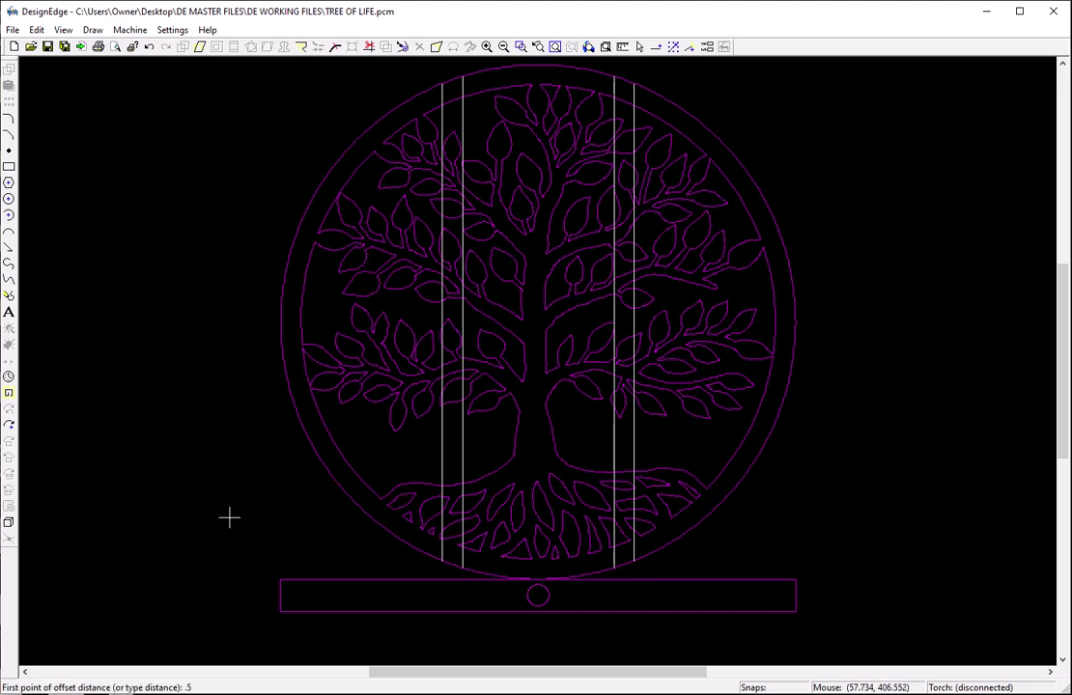
key("Return")
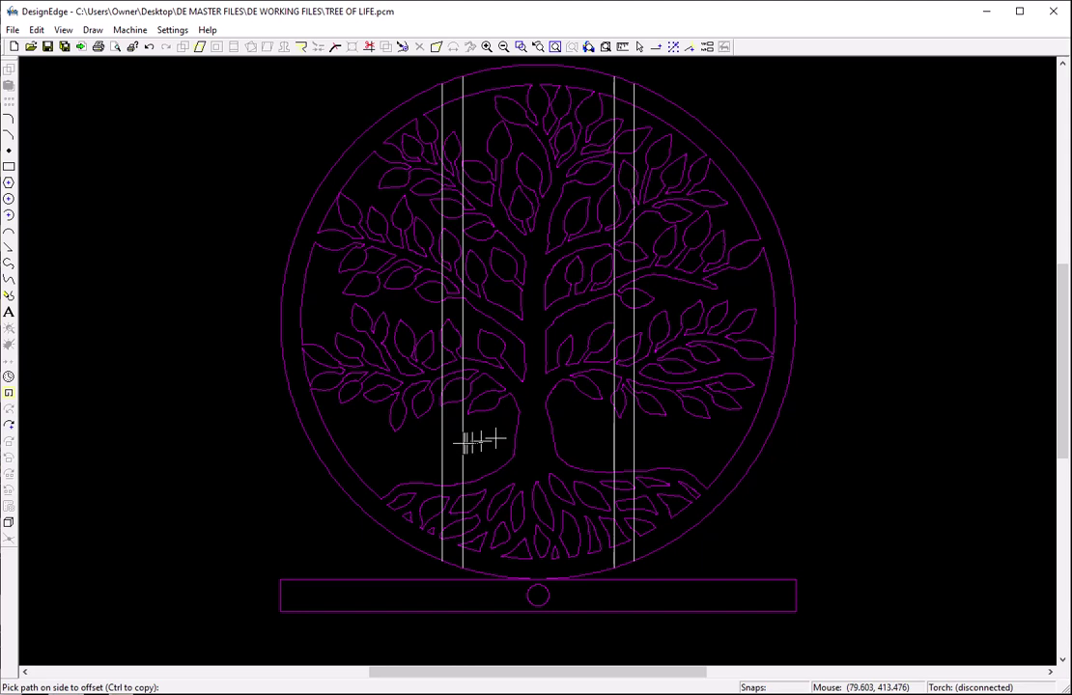
left_click(439, 446)
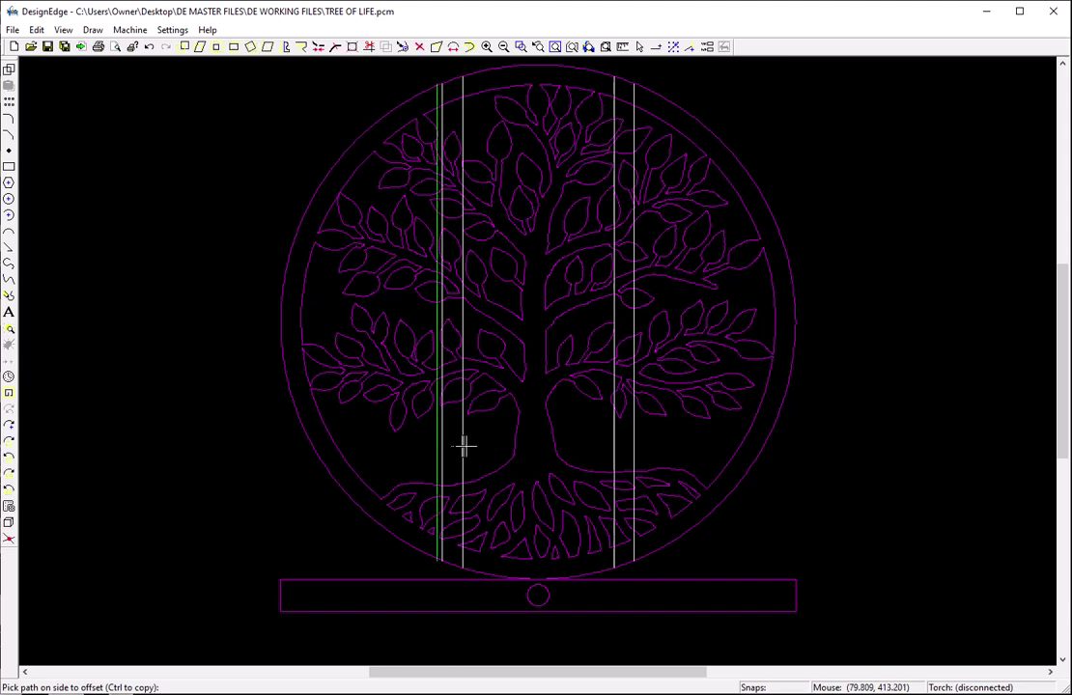
left_click(466, 446)
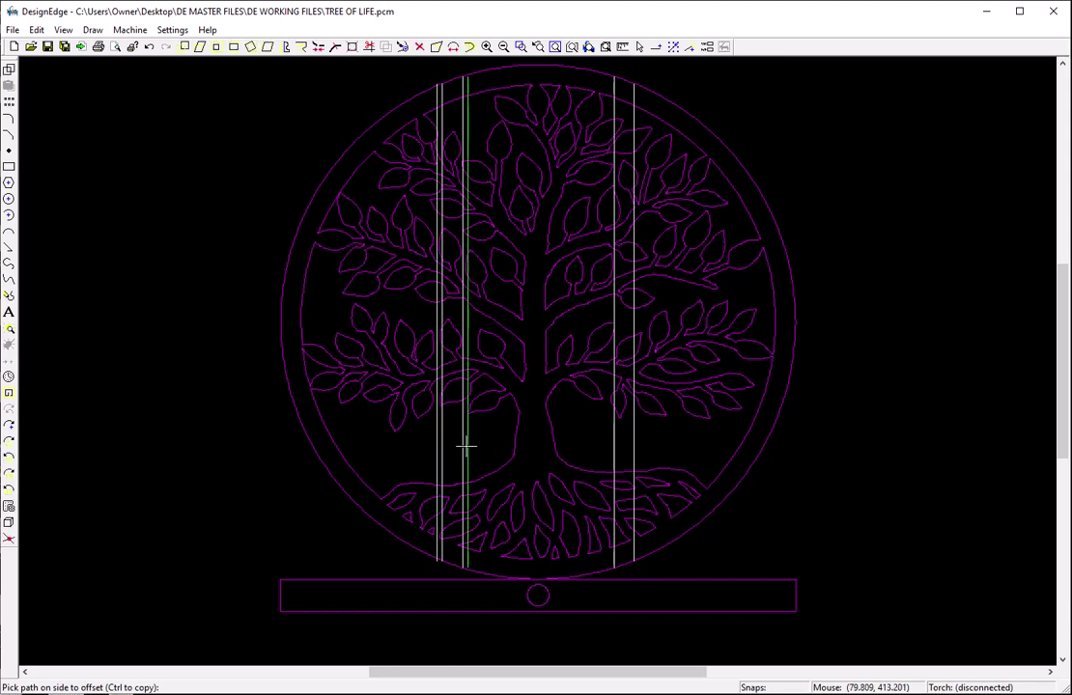
left_click(610, 448)
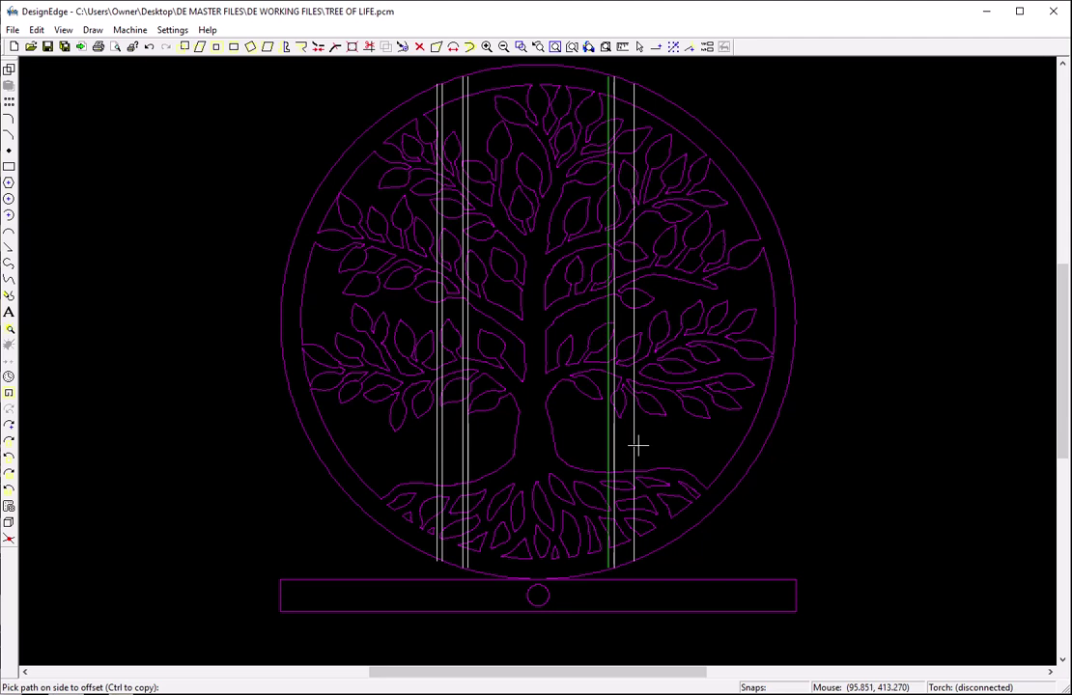
left_click(637, 446)
key("Escape")
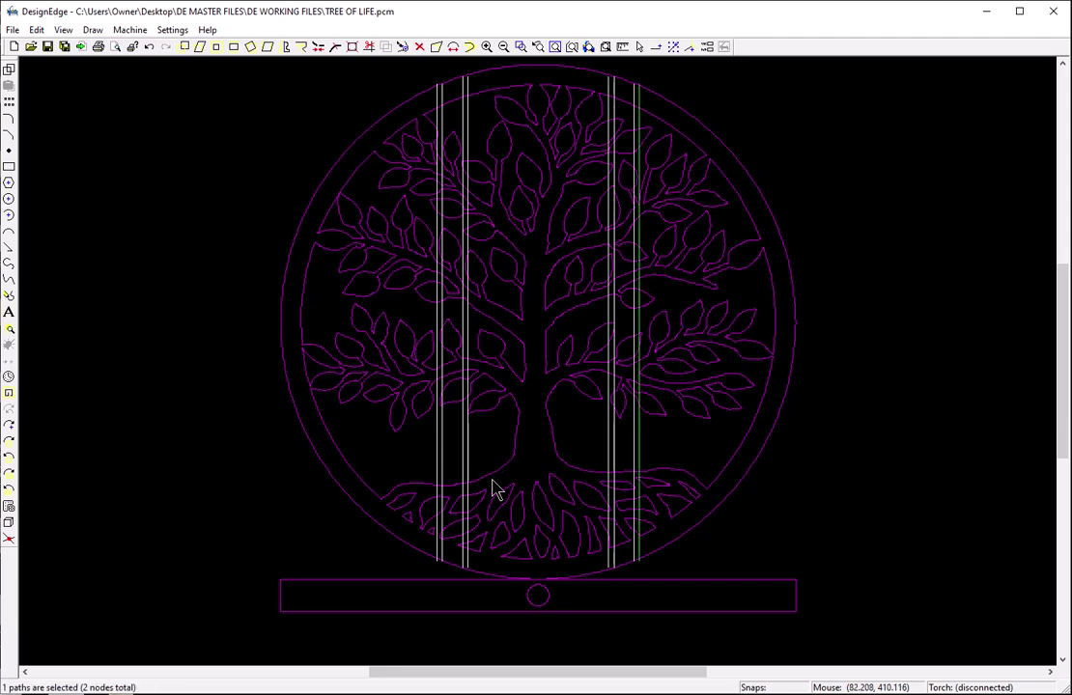
left_click(178, 476)
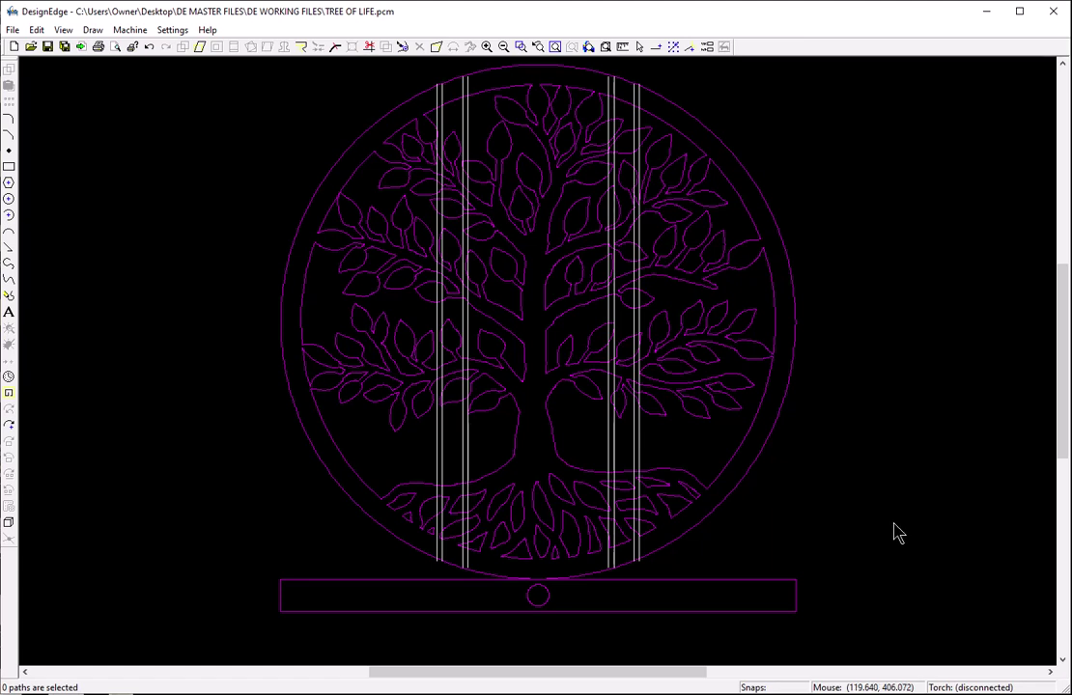
Copy the complete tree design with its vertical lines and base bar into the empty area beside the original.
scroll(768, 506, "down", 1)
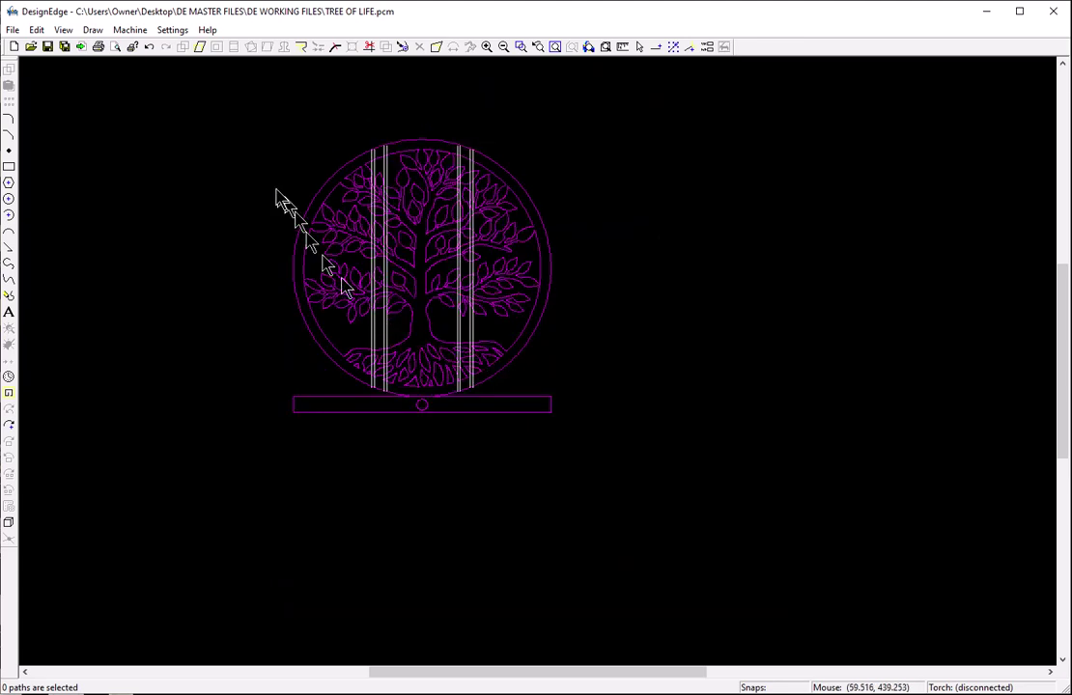
mouse_move(243, 122)
left_mouse_down()
mouse_move(443, 432)
mouse_move(634, 447)
mouse_move(591, 436)
left_mouse_up()
key("ctrl+c")
left_click(427, 283)
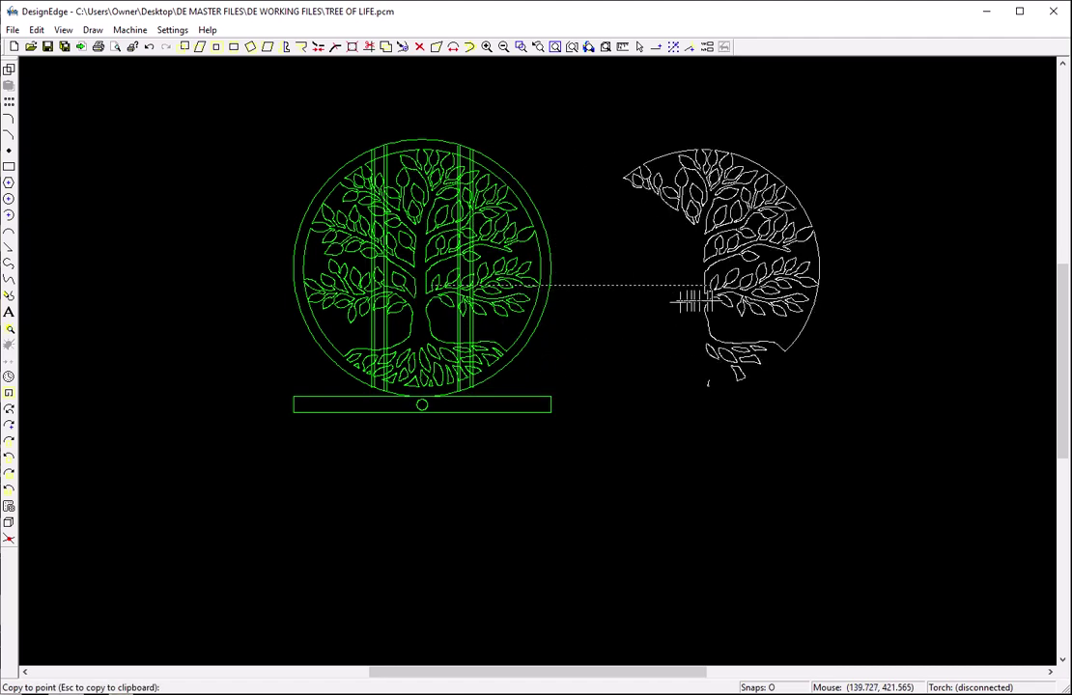
left_click(751, 297)
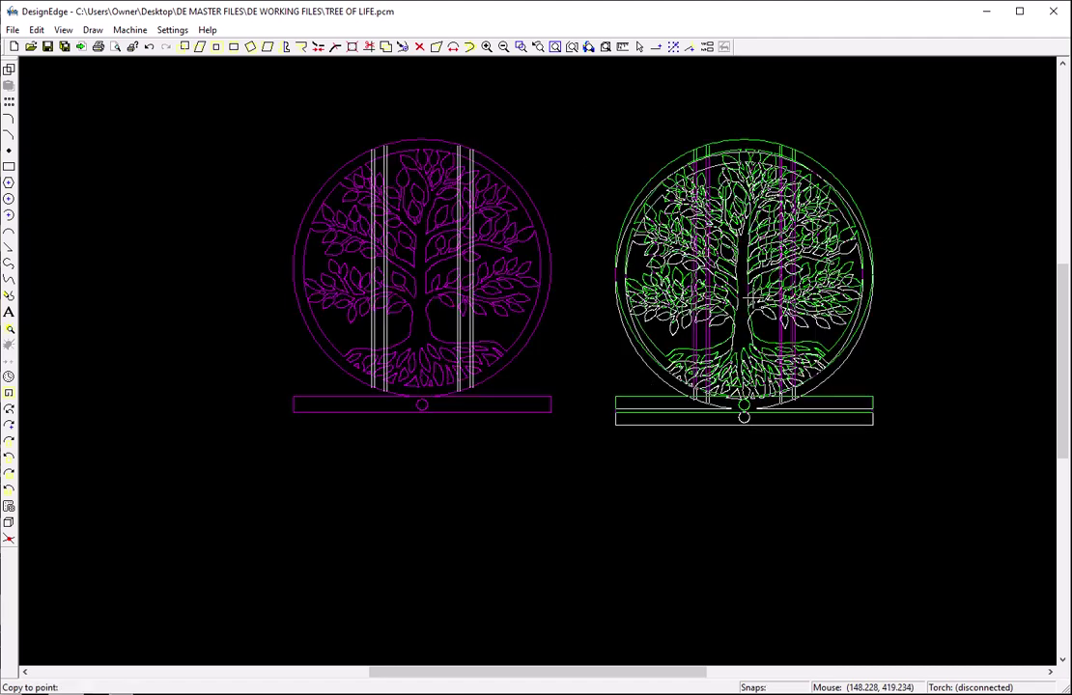
key("Escape")
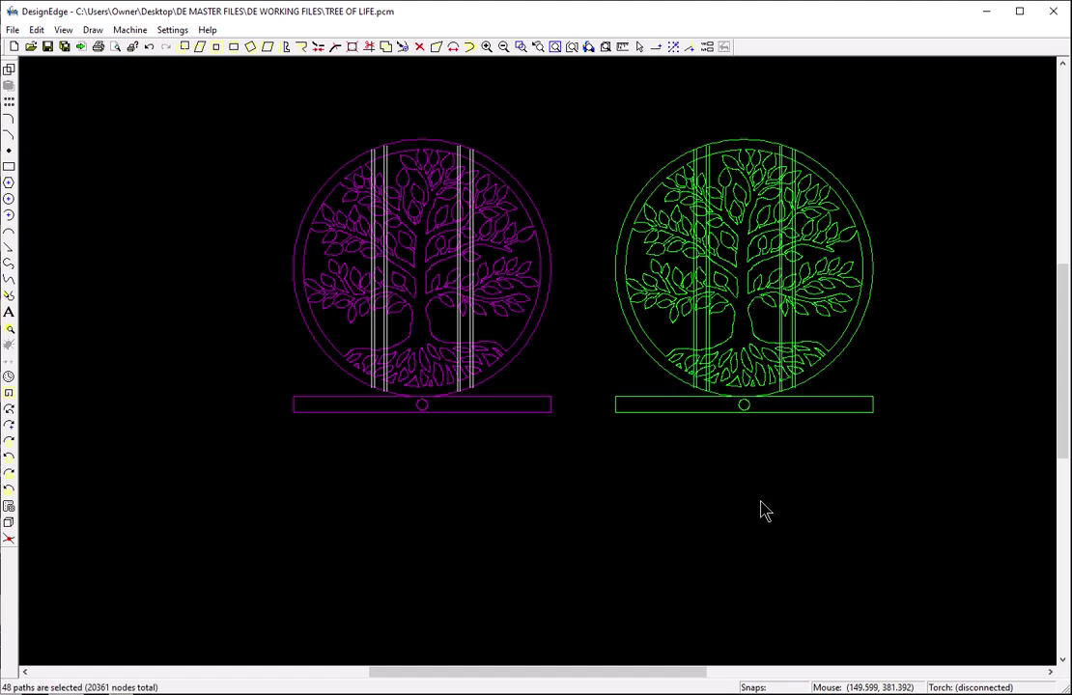
left_click(579, 442)
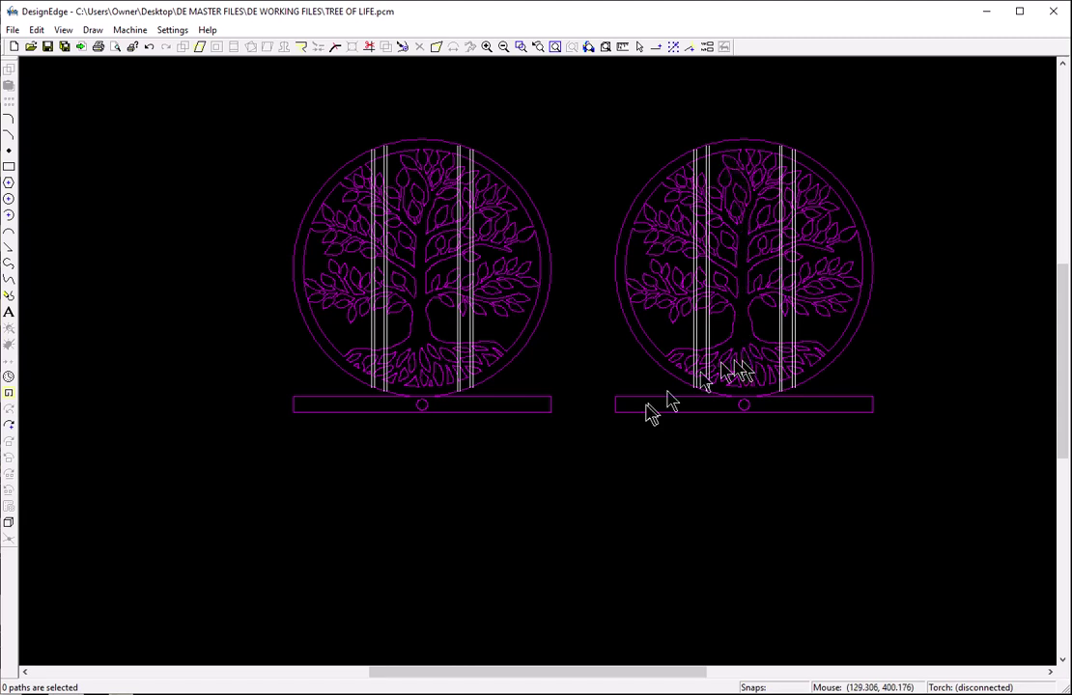
left_click_drag(591, 117, 892, 469)
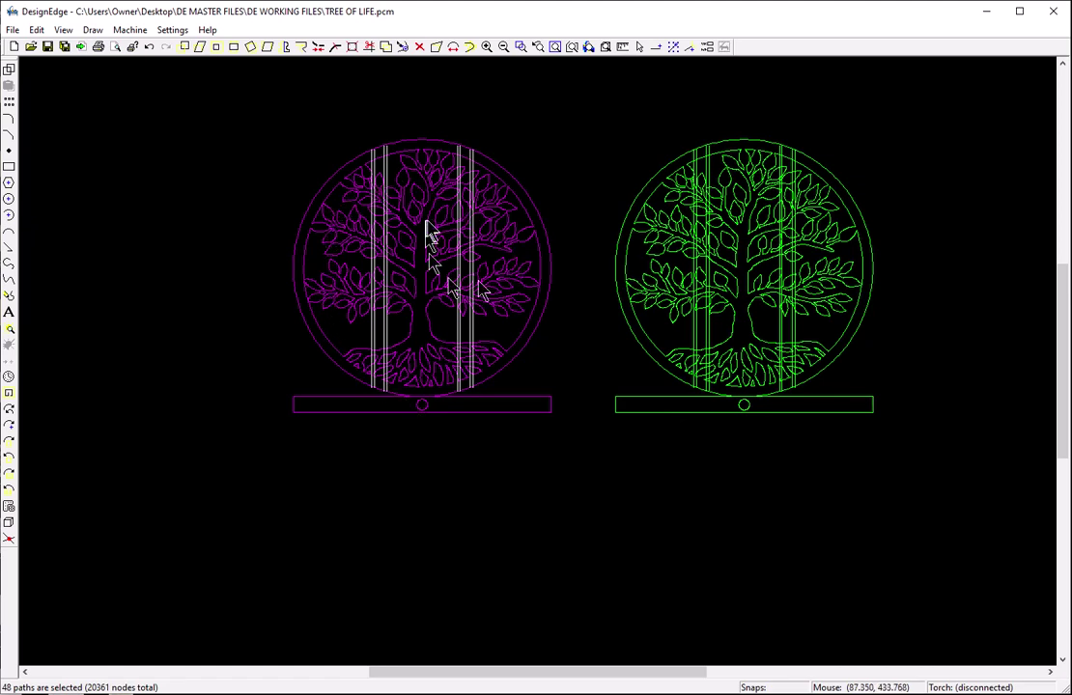
left_click(536, 498)
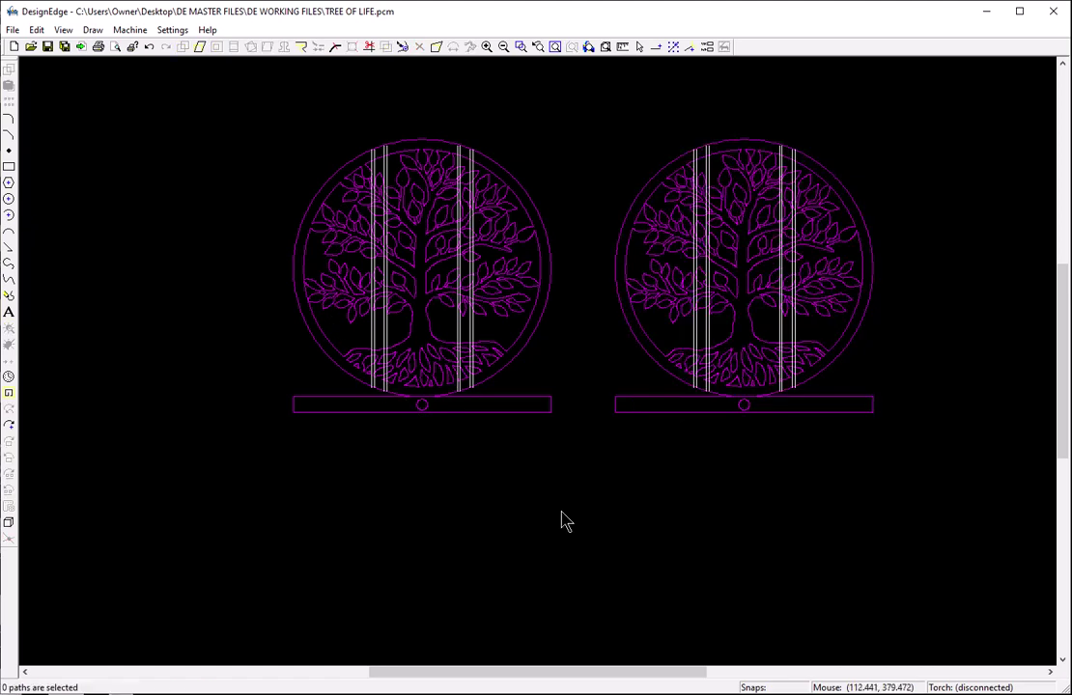
In the original design, delete the two inner pairs of vertical lines nearest the tree trunk.
key("z")
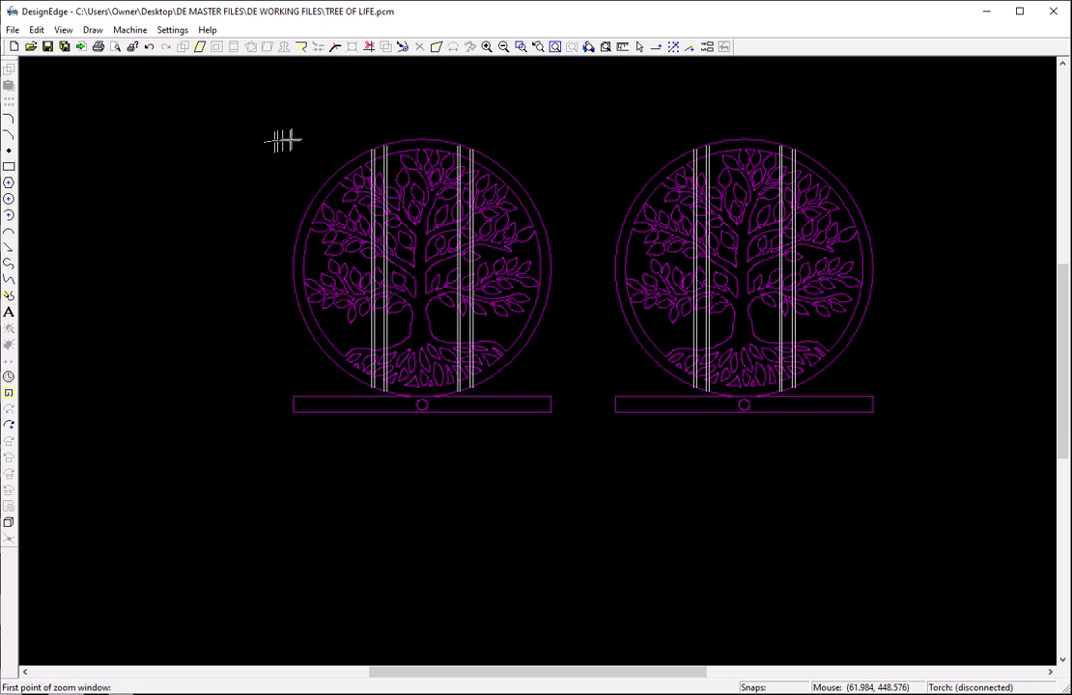
left_click(298, 129)
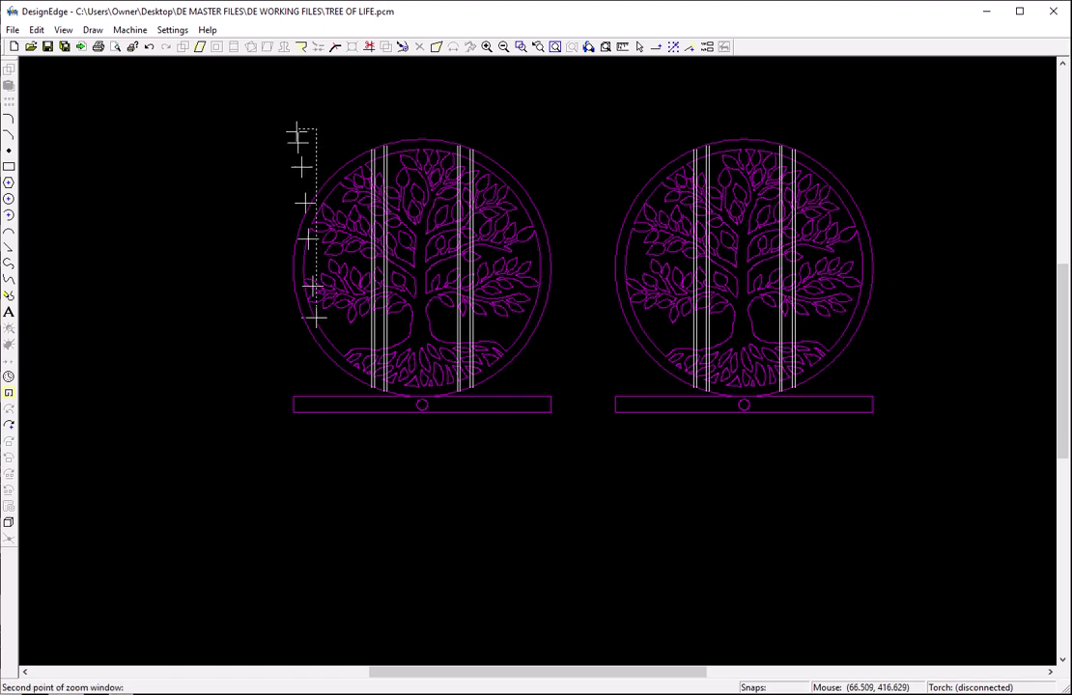
left_click(402, 390)
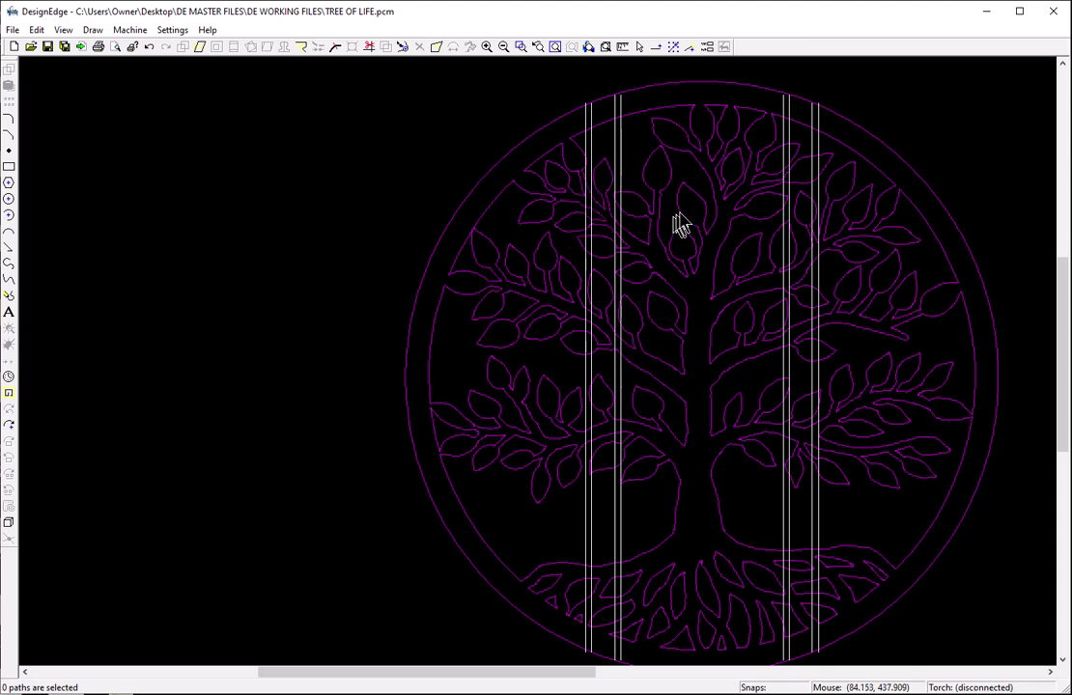
left_click(618, 161)
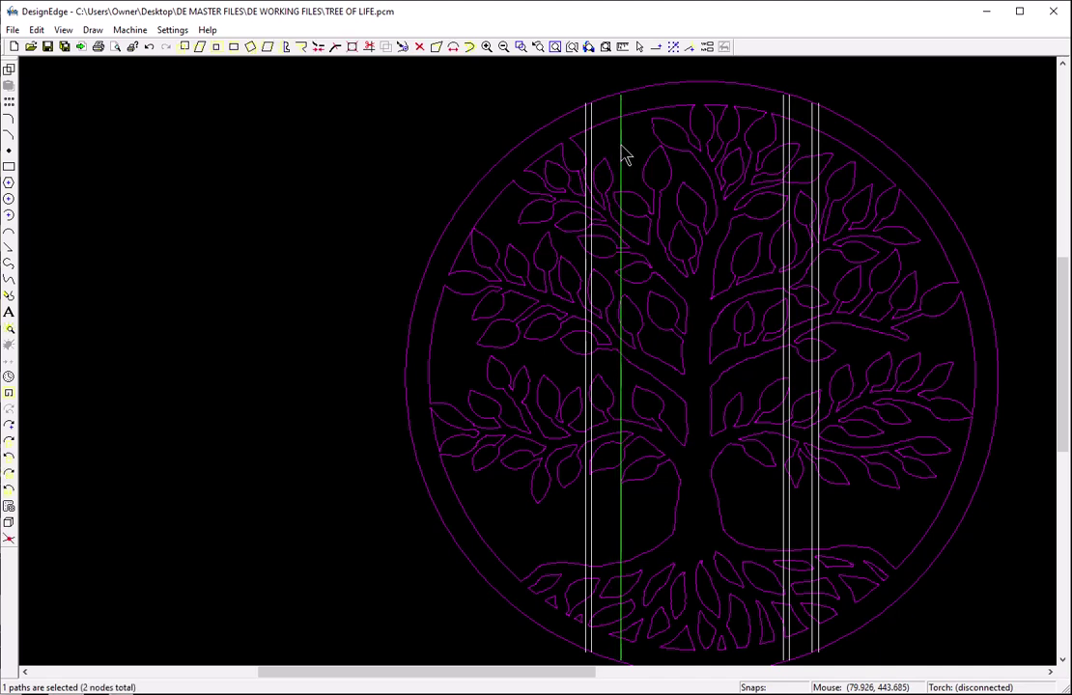
key("Delete")
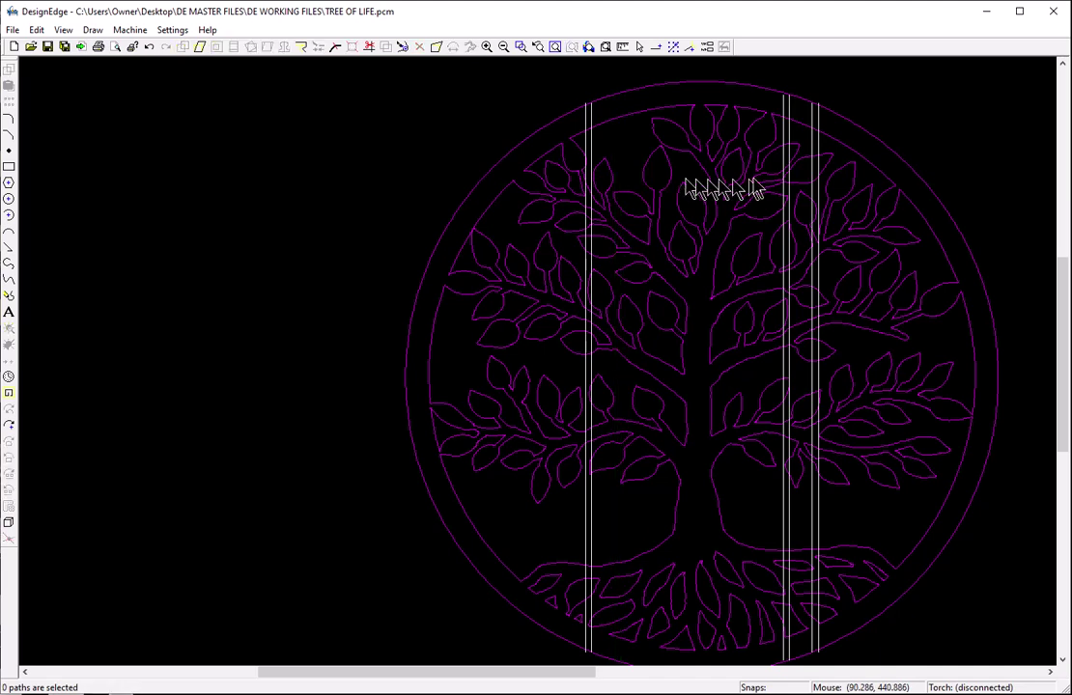
left_click(786, 140)
key("Delete")
left_click(790, 143)
key("Delete")
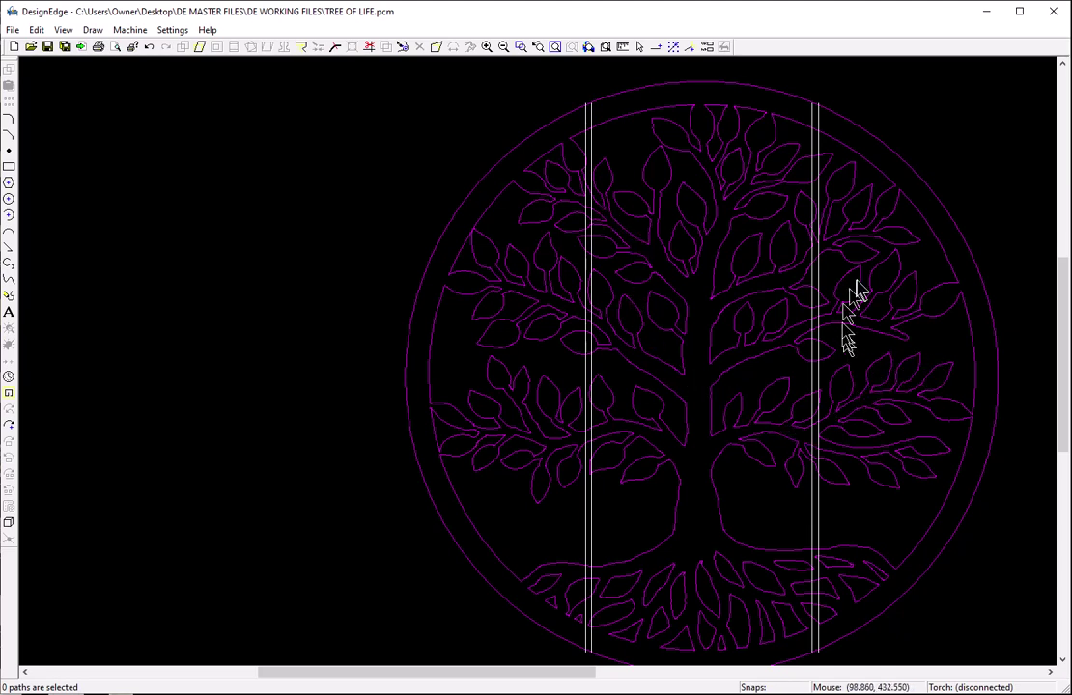
Trim away the outer circle's upper arc and the upper-left branch outlines between the two remaining pairs of vertical lines.
key("t")
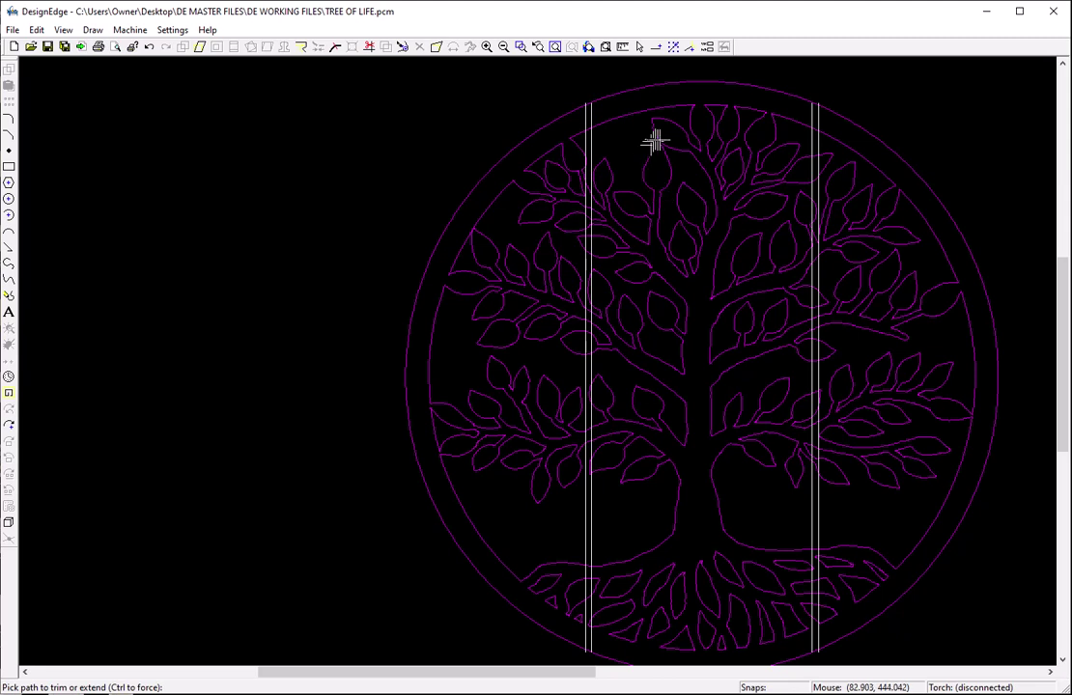
left_click(687, 85)
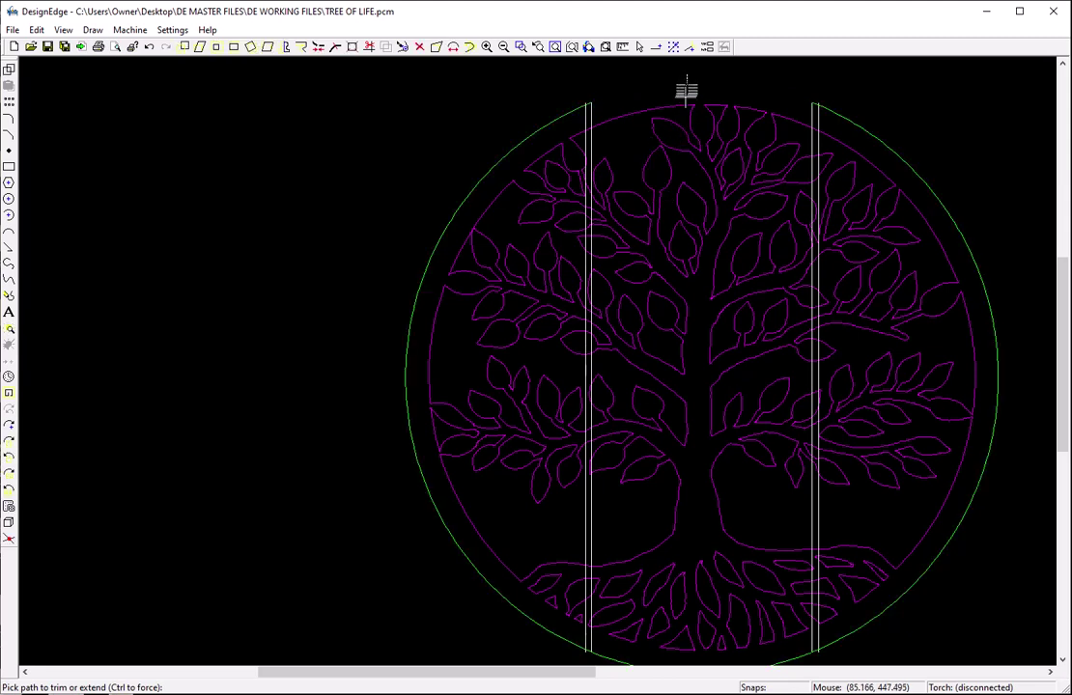
left_click(685, 103)
left_click(718, 104)
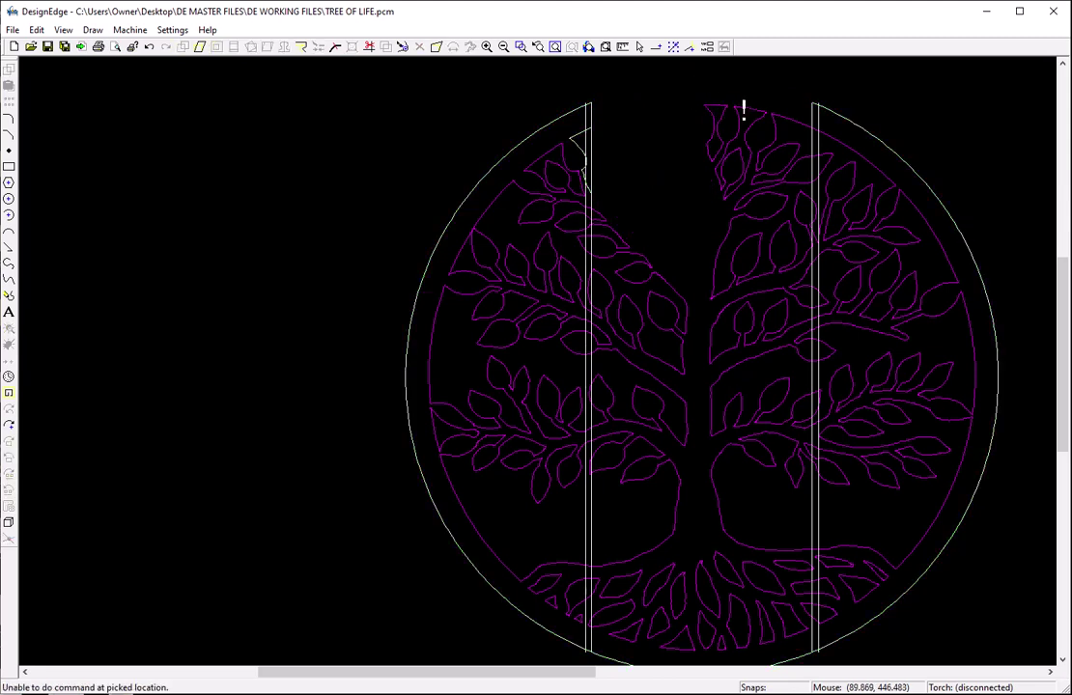
Trim the right-side branch, leaf and trunk outlines back to the inner line of the right vertical pair.
left_click(776, 115)
left_click(783, 176)
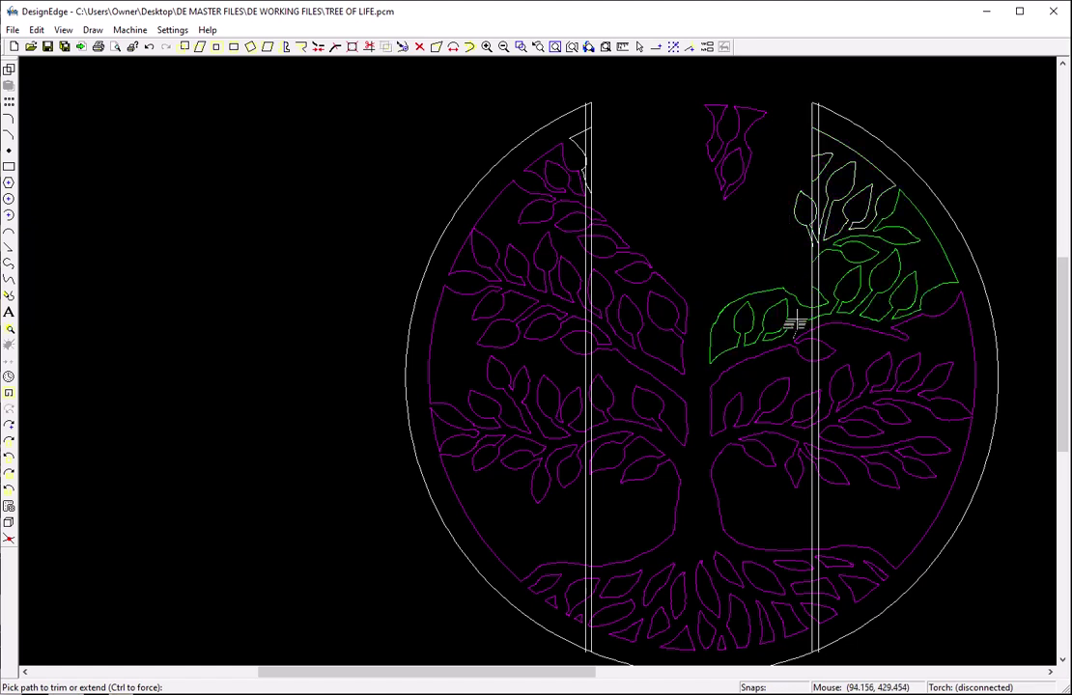
left_click(795, 300)
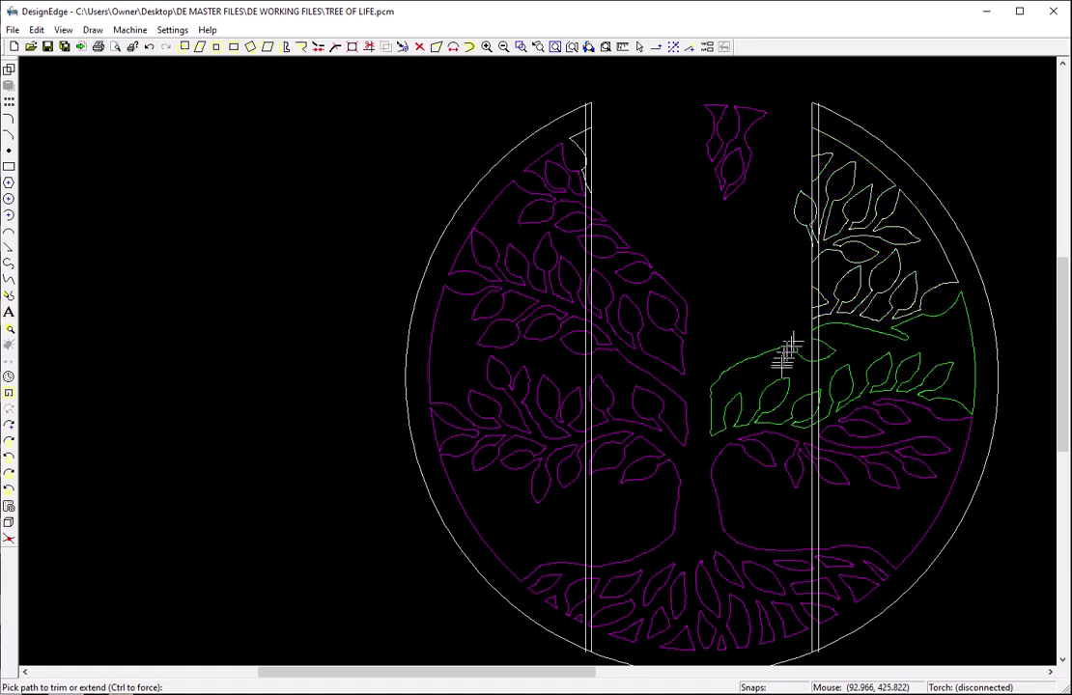
left_click(796, 384)
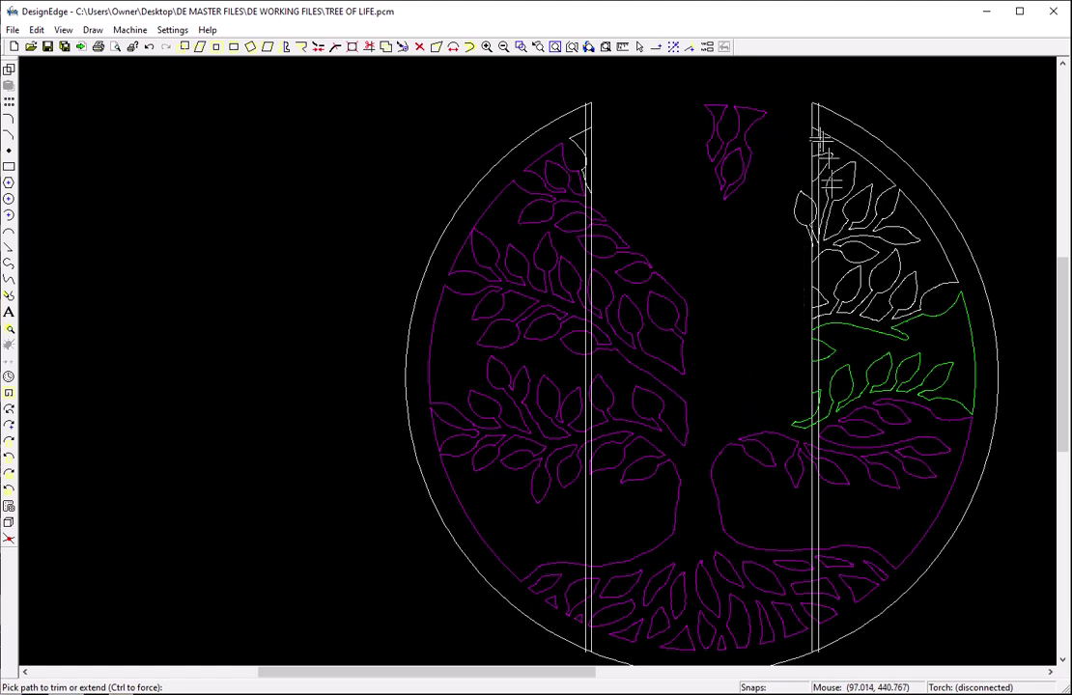
left_click(791, 448)
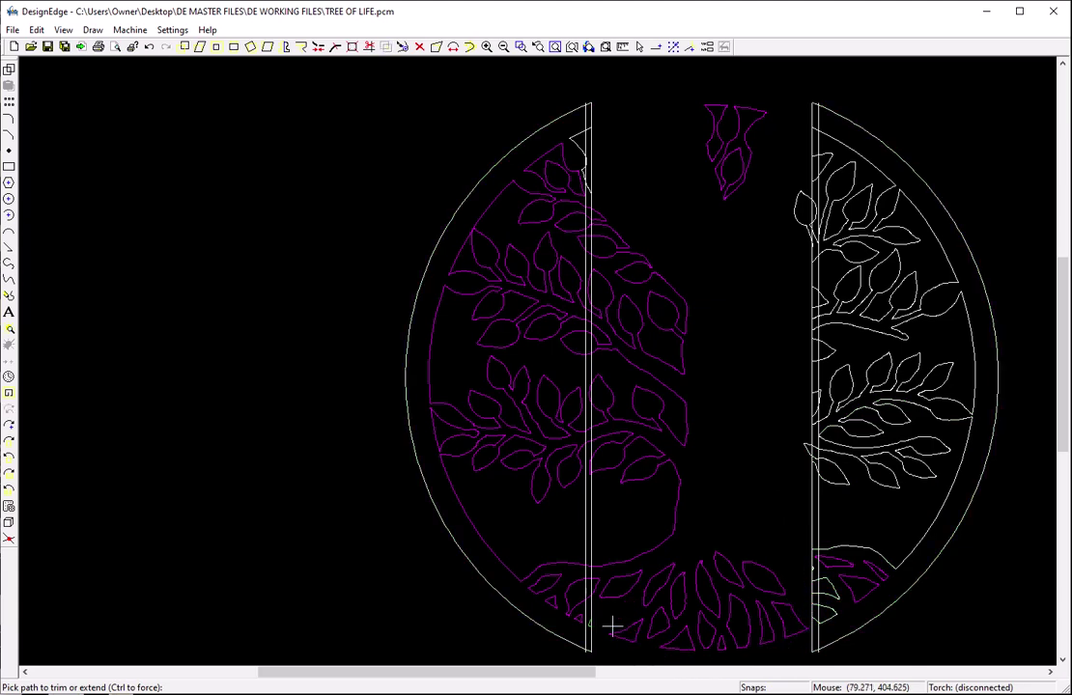
Trim the left-side trunk, branch and leaf outlines back to the inner line of the left vertical pair.
left_click(609, 563)
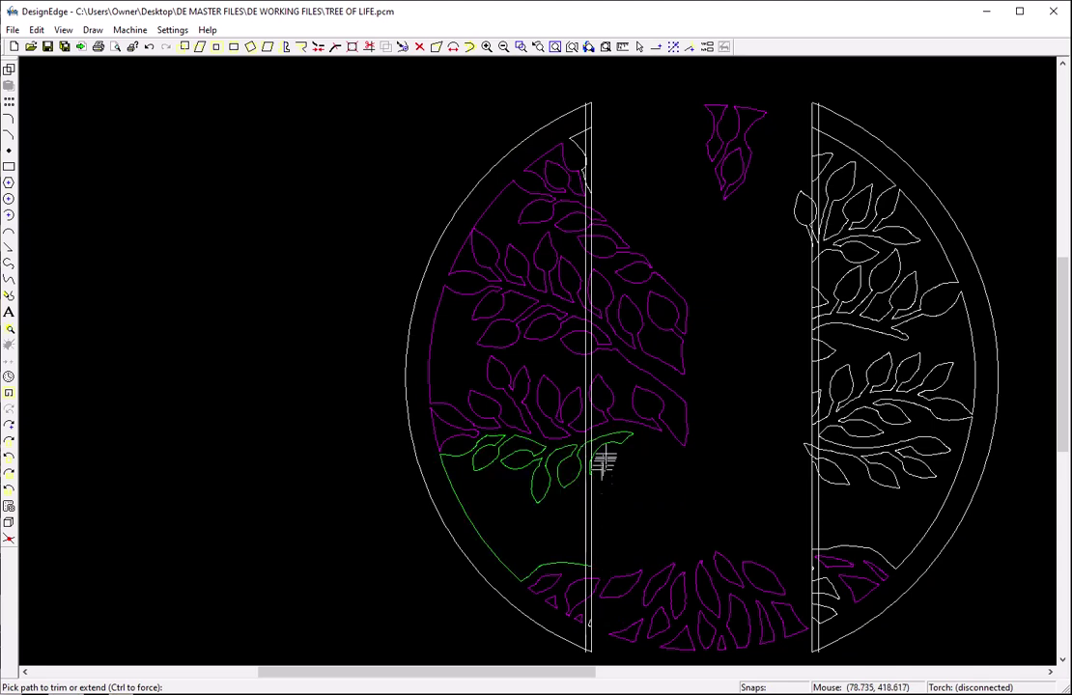
left_click(605, 442)
left_click(617, 353)
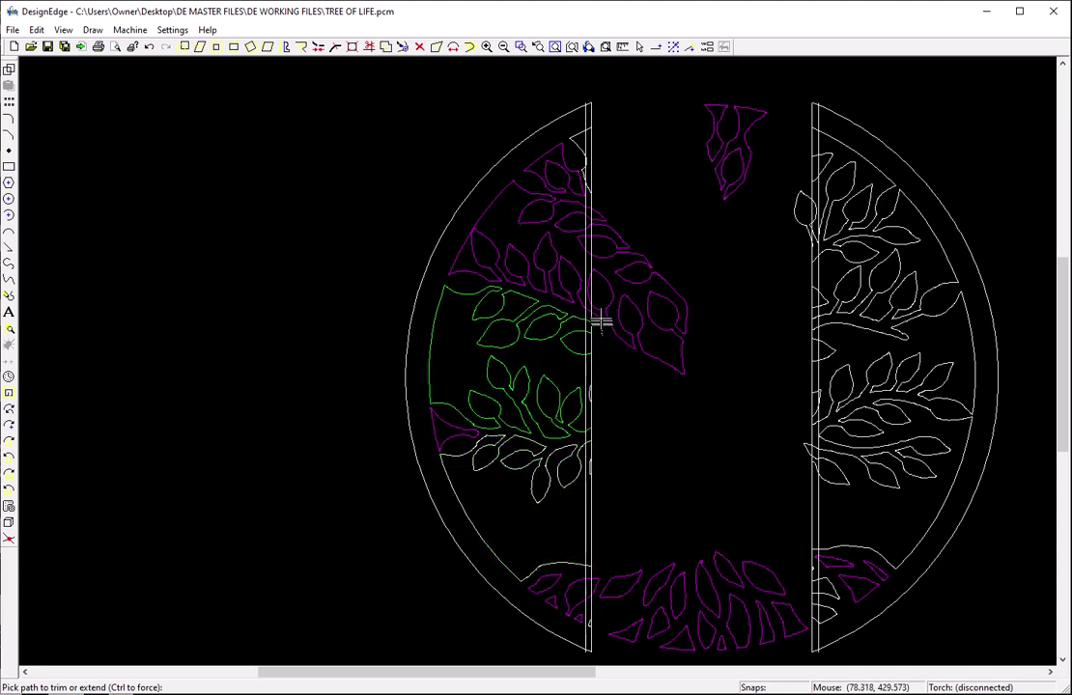
left_click(603, 314)
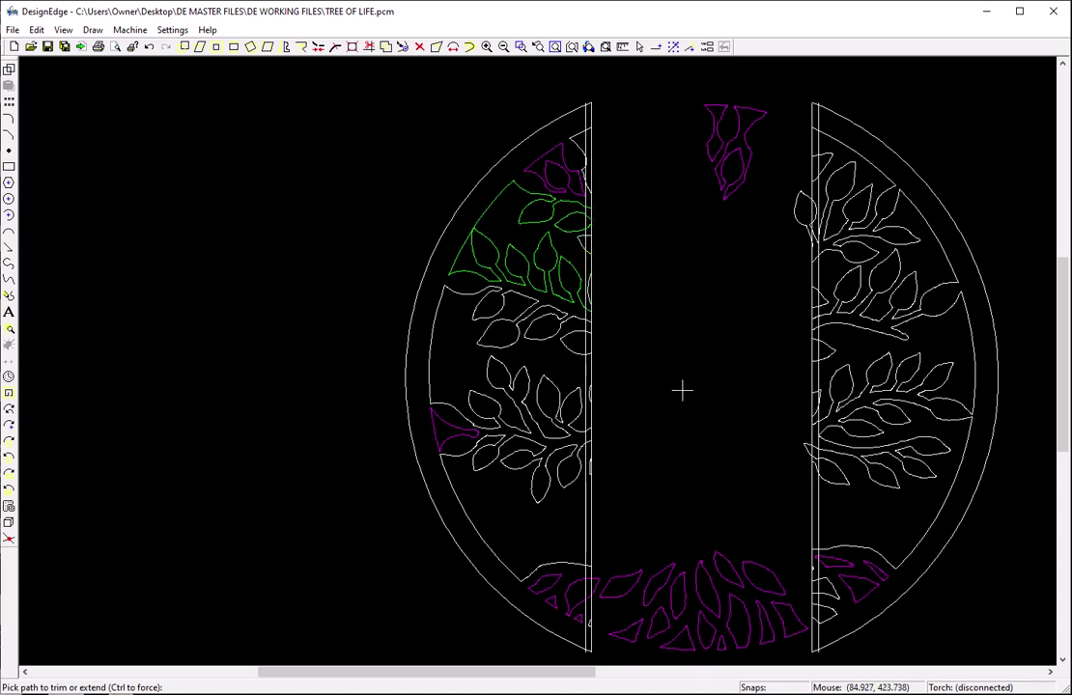
key("Escape")
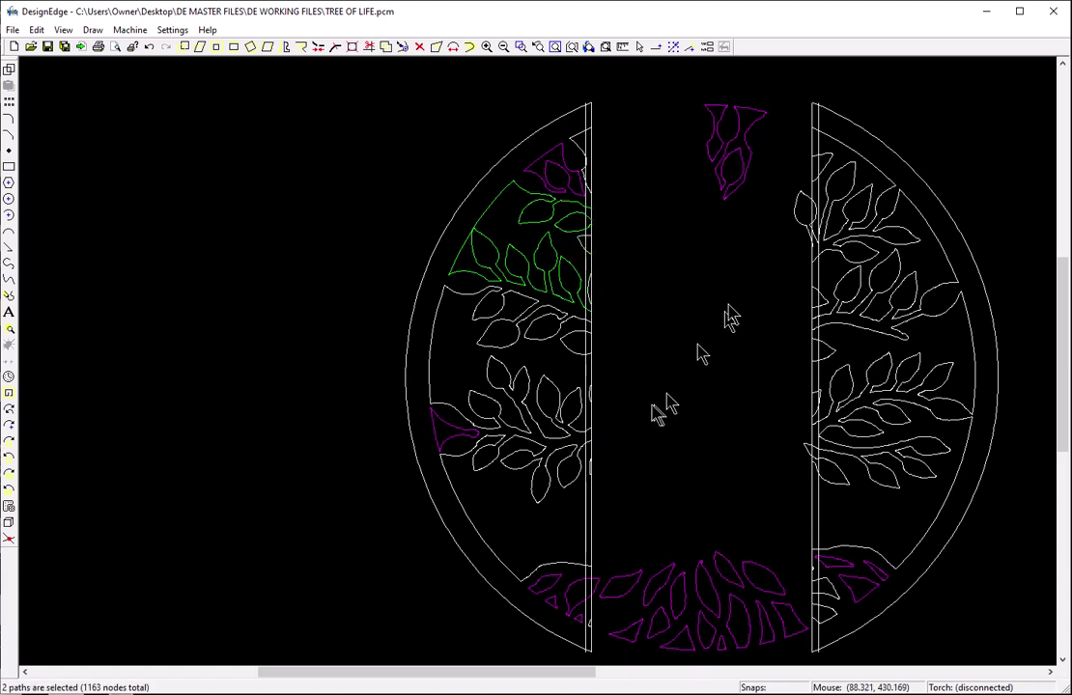
Trim the overhanging right-hand leaf outline, and cut the lower ends of both pairs' outer lines back to the outer circle.
key("t")
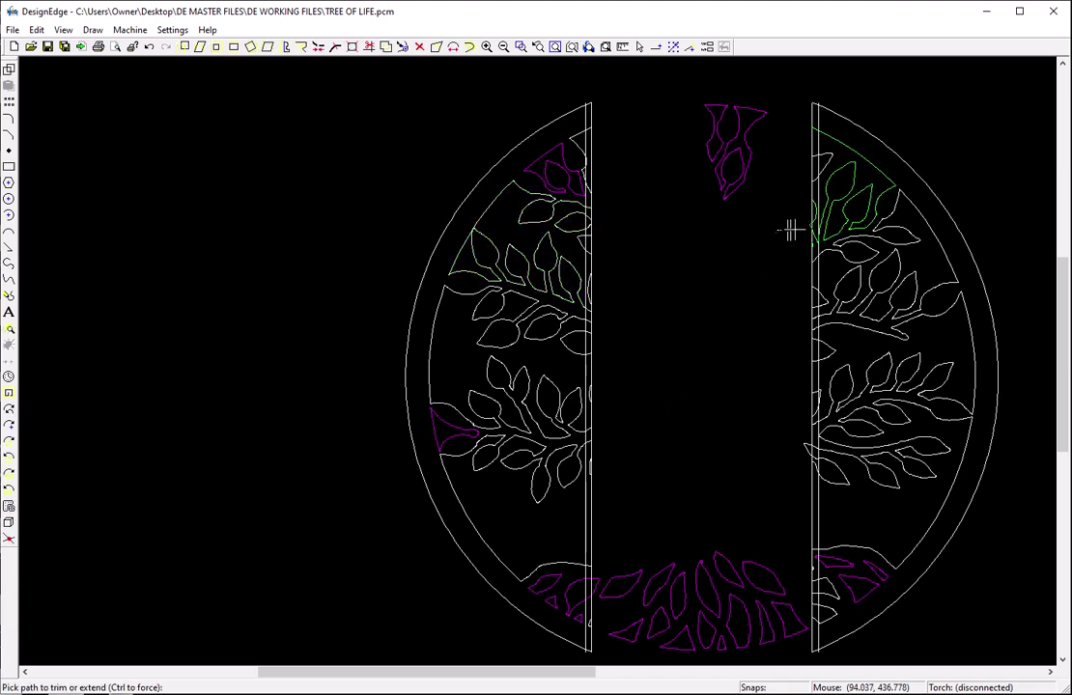
scroll(794, 229, "up", 4)
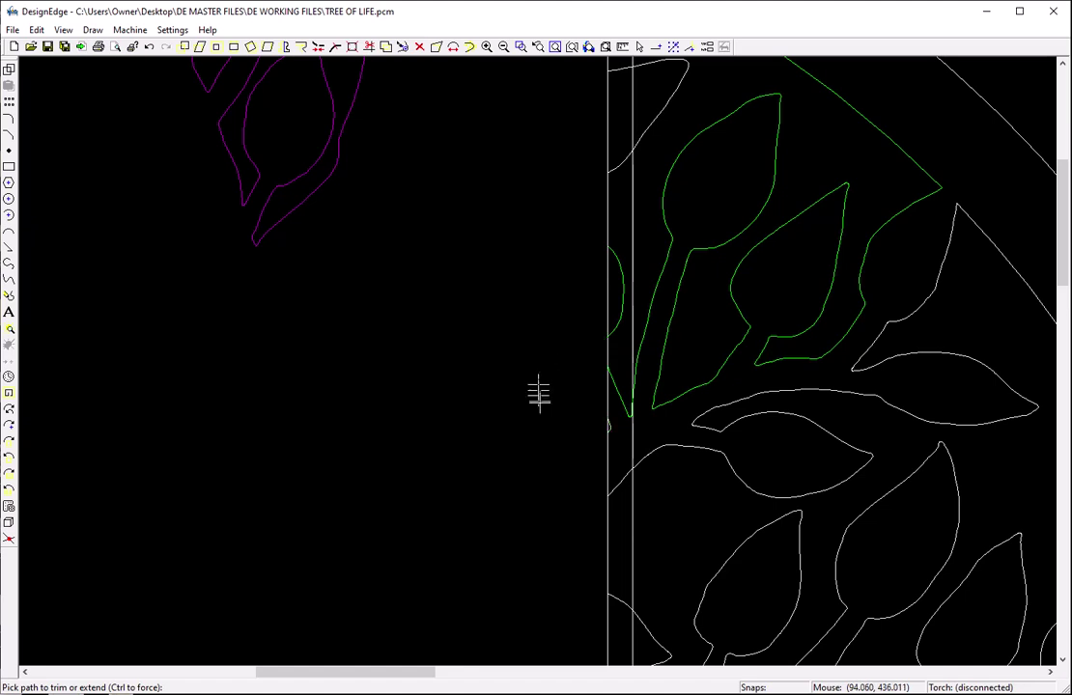
scroll(543, 401, "down", 3)
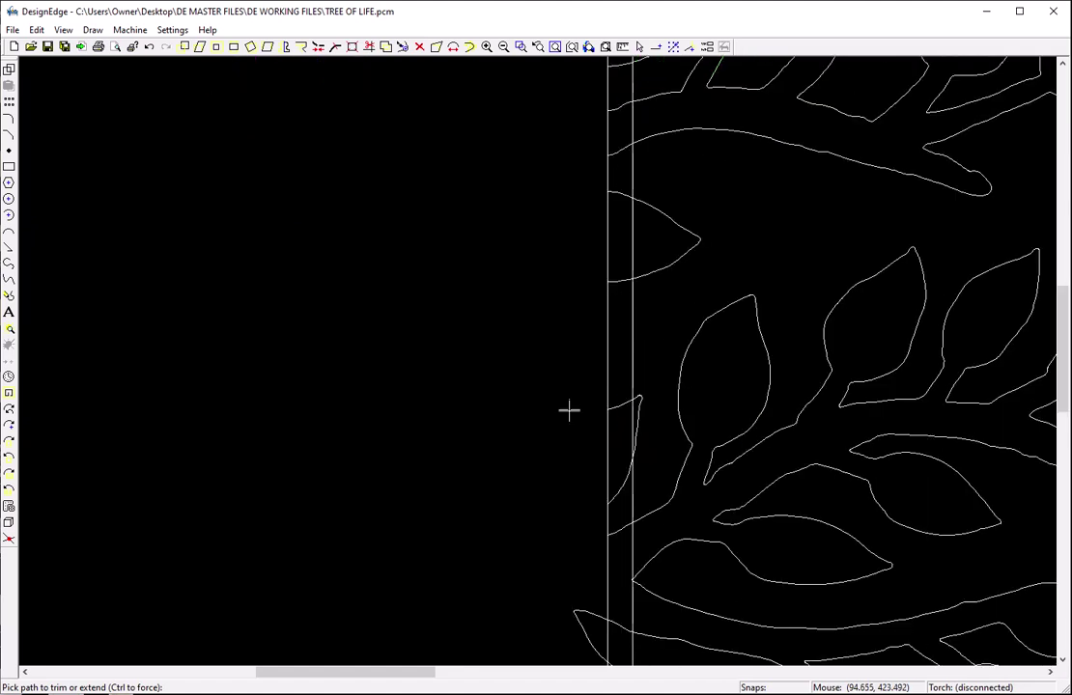
scroll(538, 359, "down", 5)
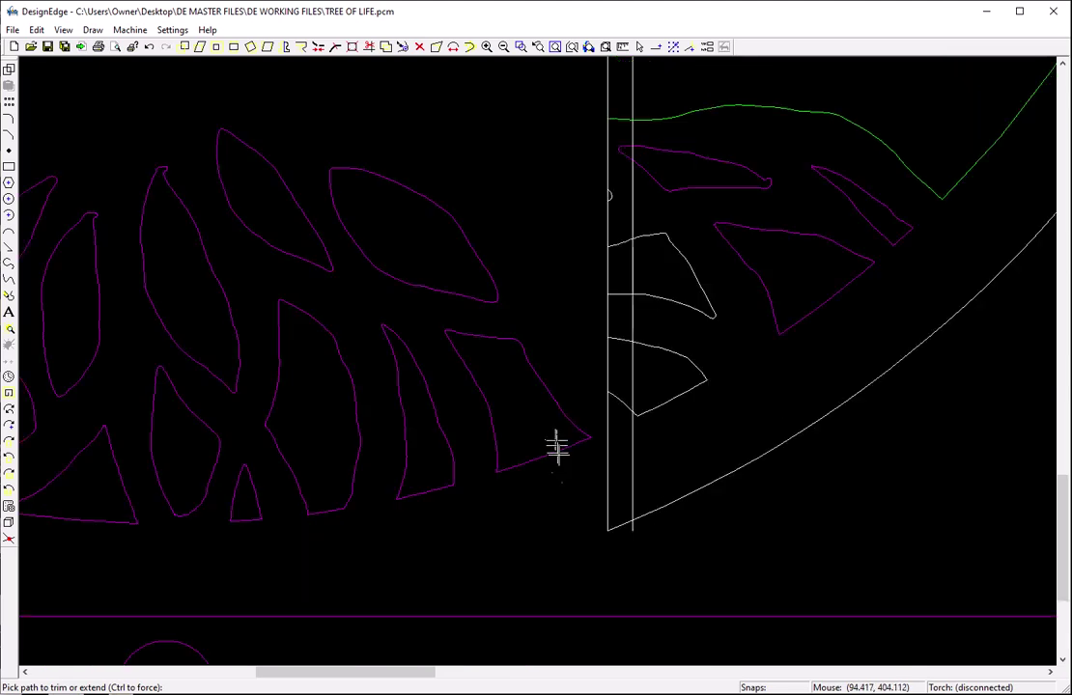
left_click(632, 529)
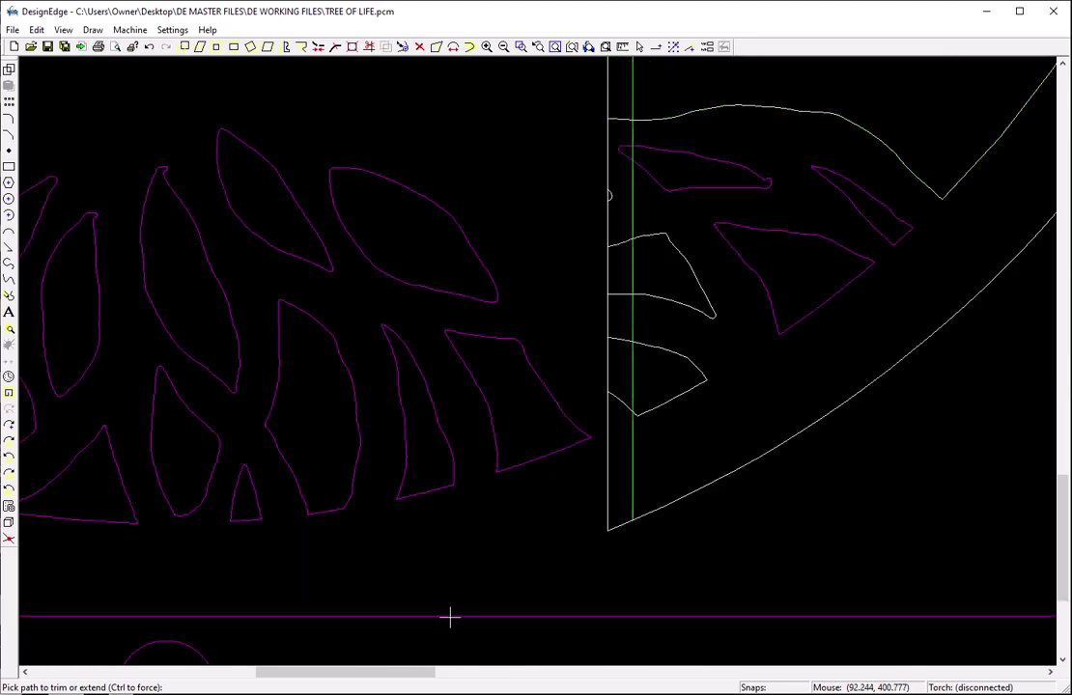
scroll(450, 618, "left", 5)
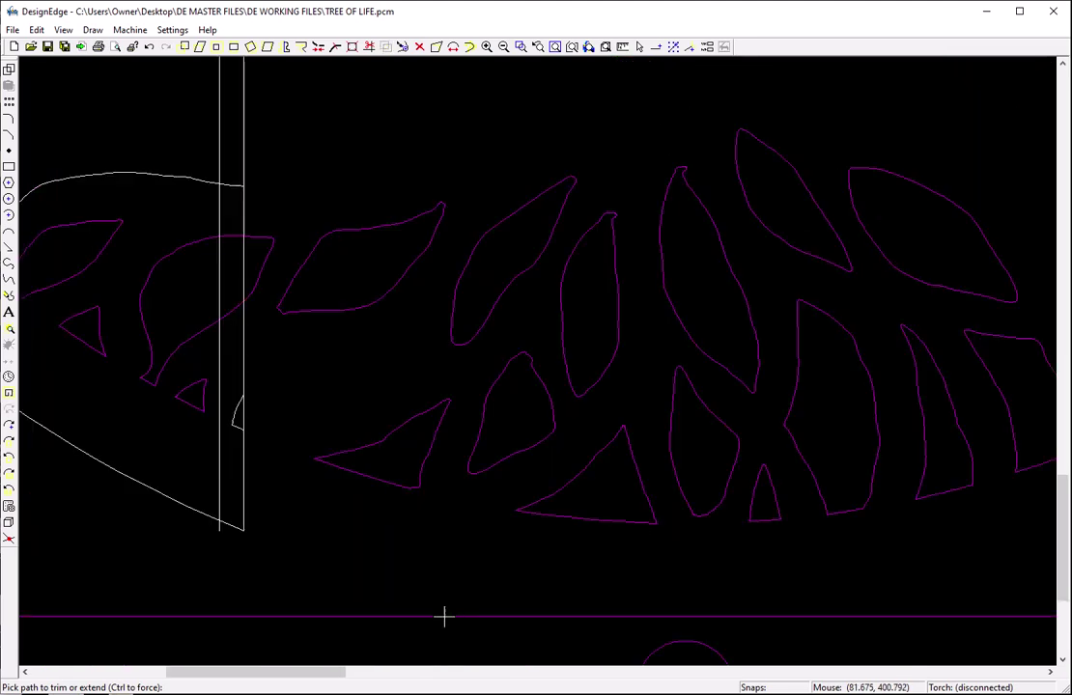
left_click(217, 526)
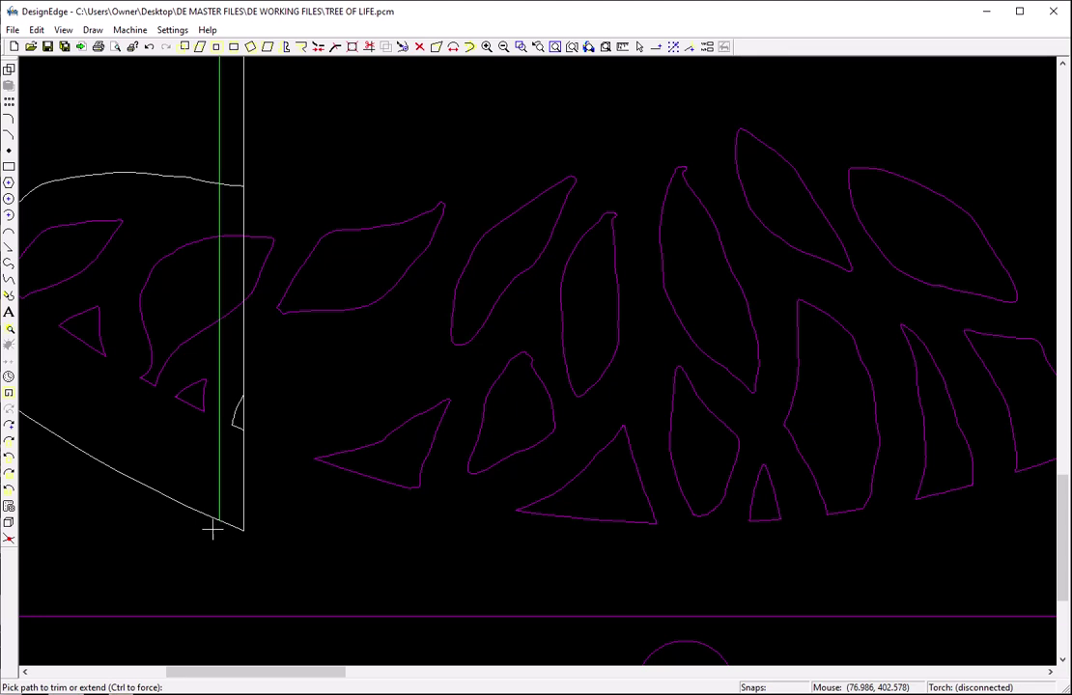
Trim the root cutout crossing the left pair to its inner line, and the outer line's upper end to the circle.
left_click(274, 279)
scroll(274, 280, "up", 15)
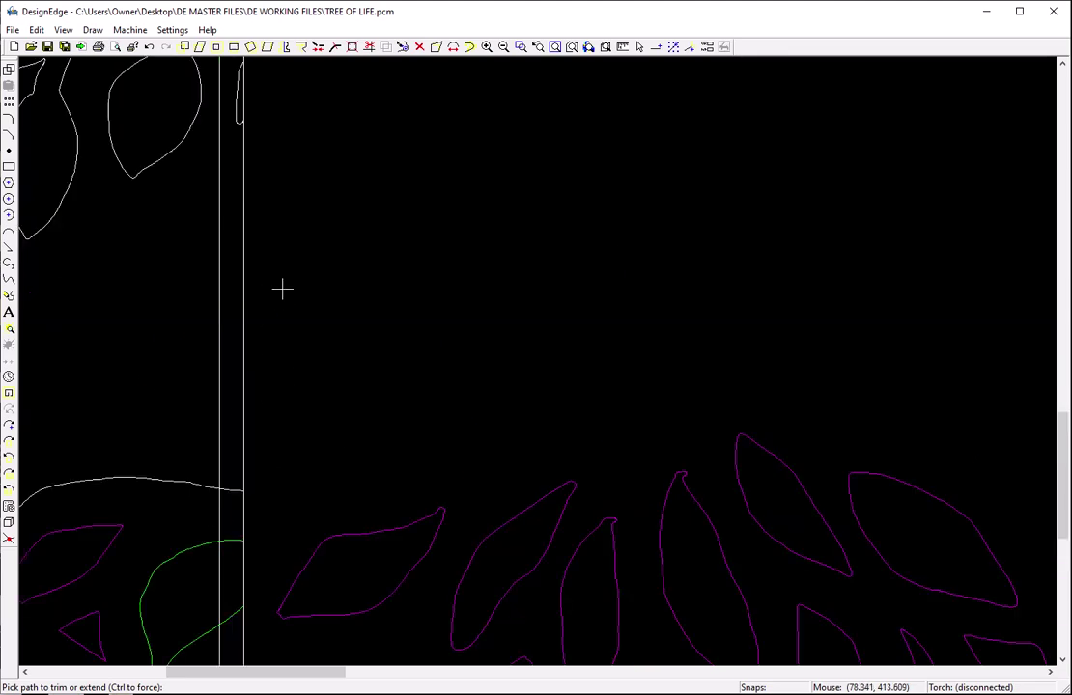
scroll(273, 278, "up", 4)
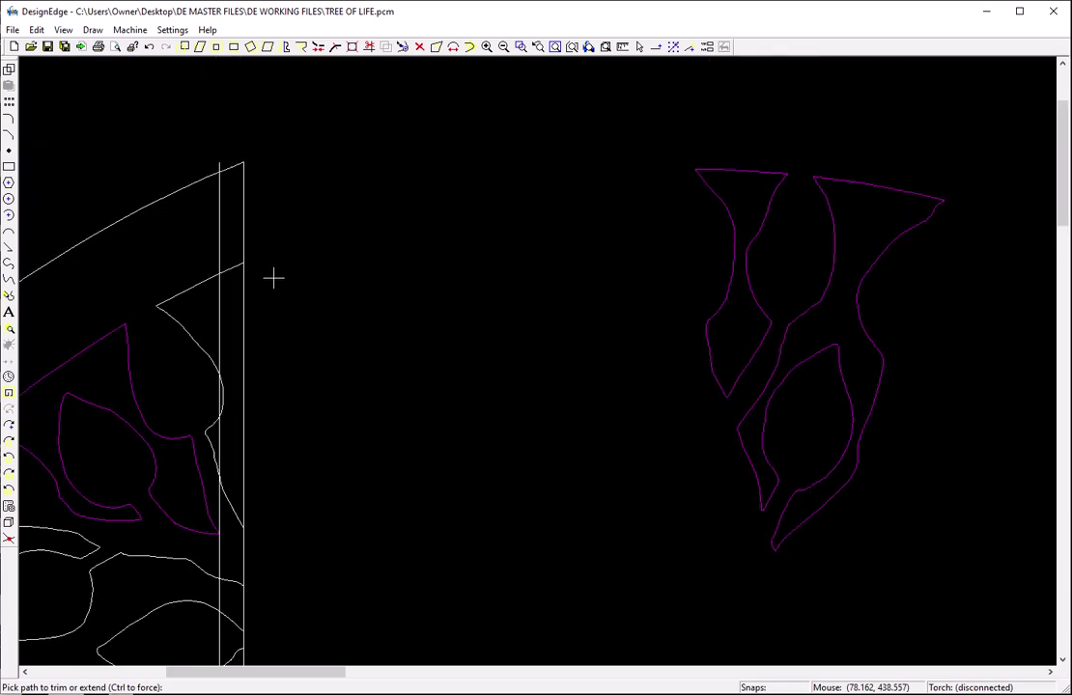
left_click(214, 166)
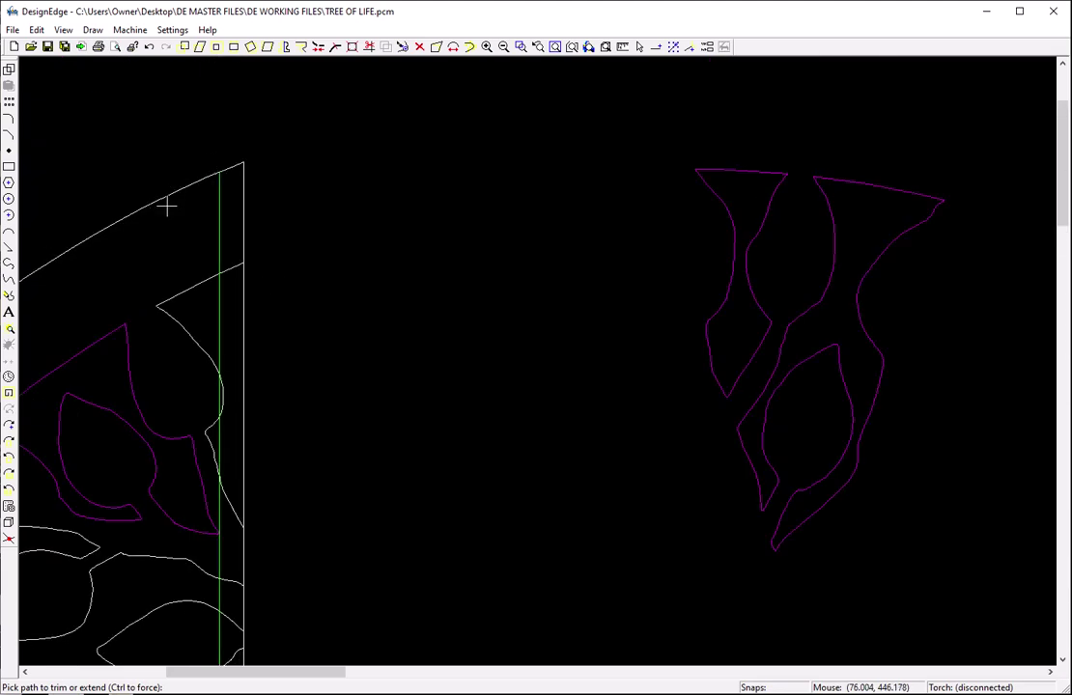
Trim the topmost cutout of the left section against the pair's outer line and remove the line segments between the resulting openings.
scroll(179, 264, "left", 6)
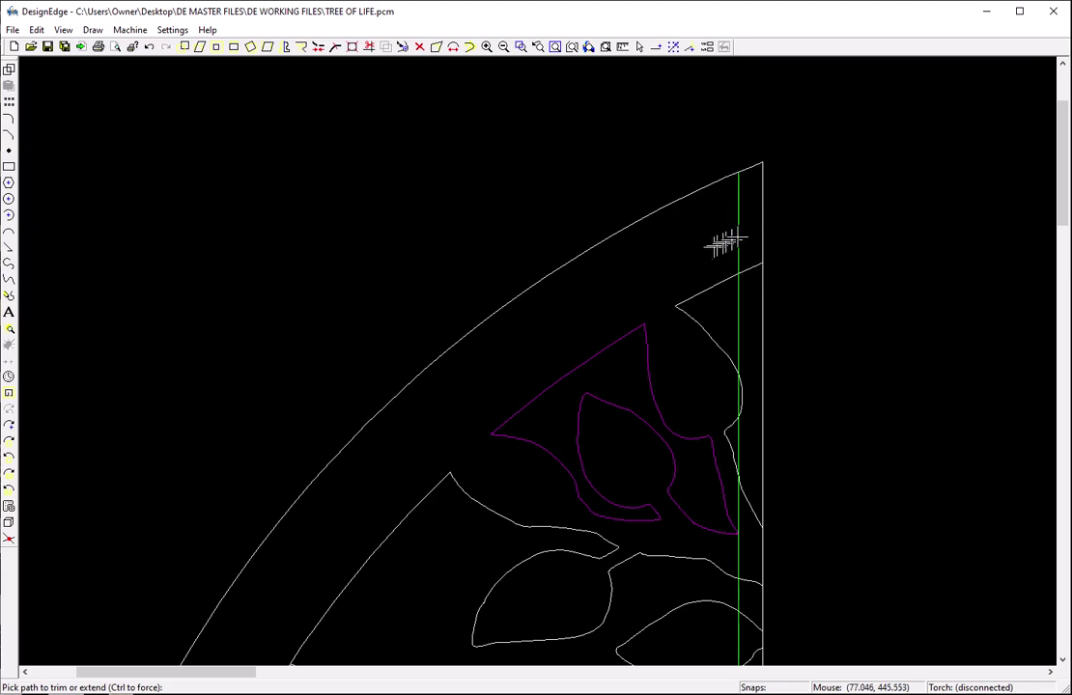
left_click(749, 266)
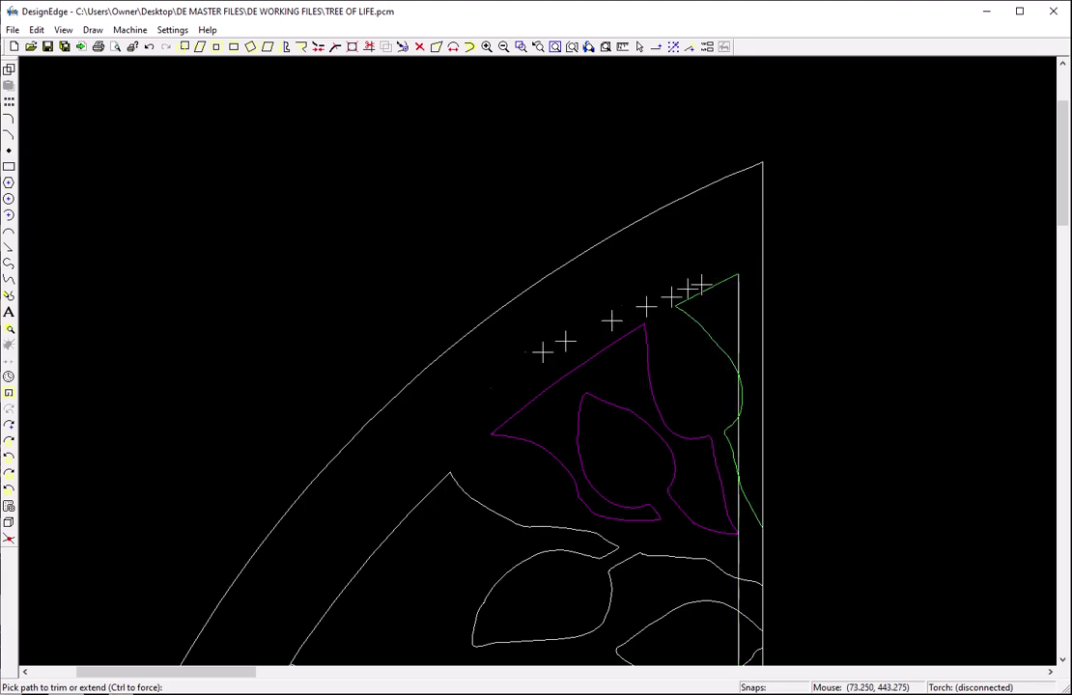
left_click(737, 393)
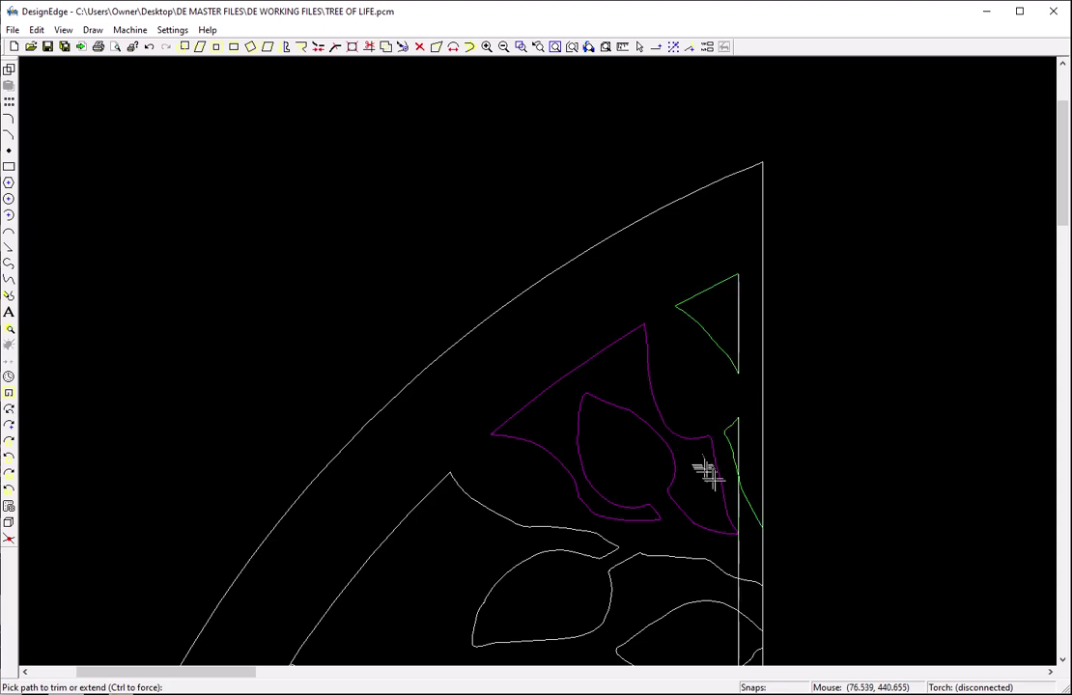
left_click(749, 502)
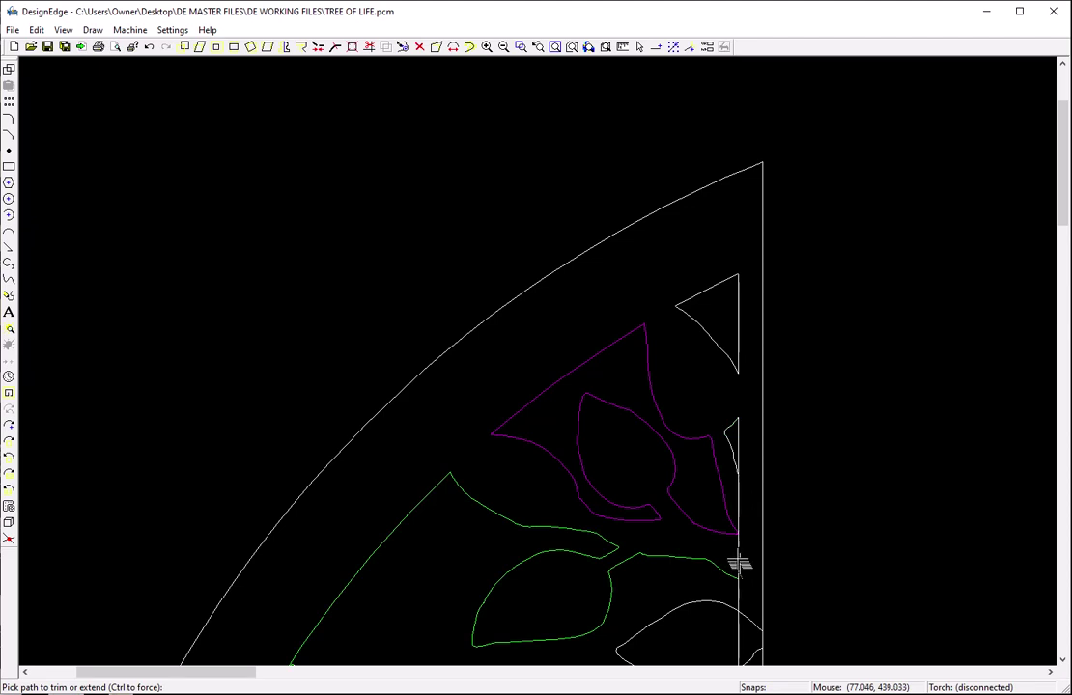
left_click(740, 511)
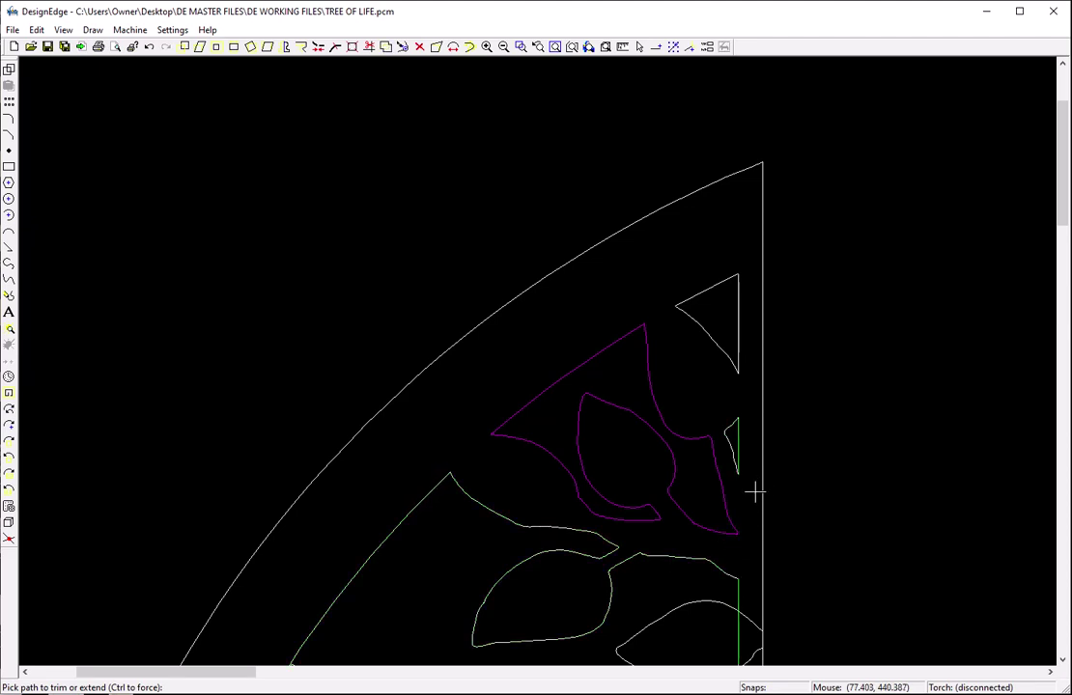
Trim the upper leaf and branch outlines of the left section to the pair's outer line, removing the line segment between cutouts.
scroll(754, 493, "down", 3)
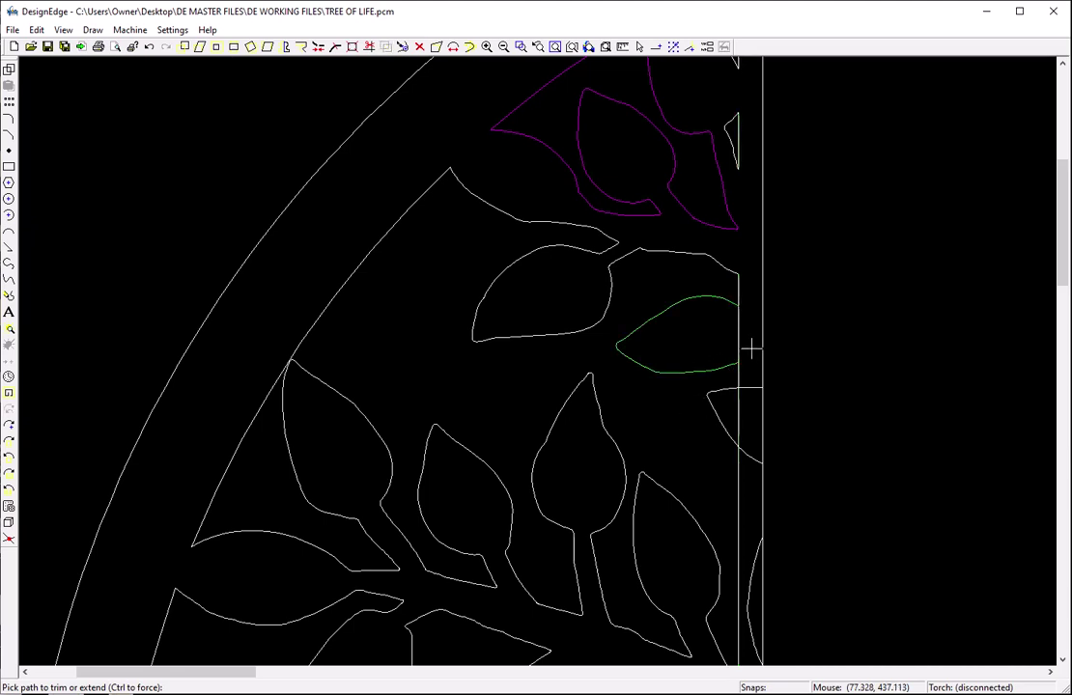
left_click(740, 335)
left_click(748, 387)
left_click(748, 453)
scroll(743, 429, "down", 3)
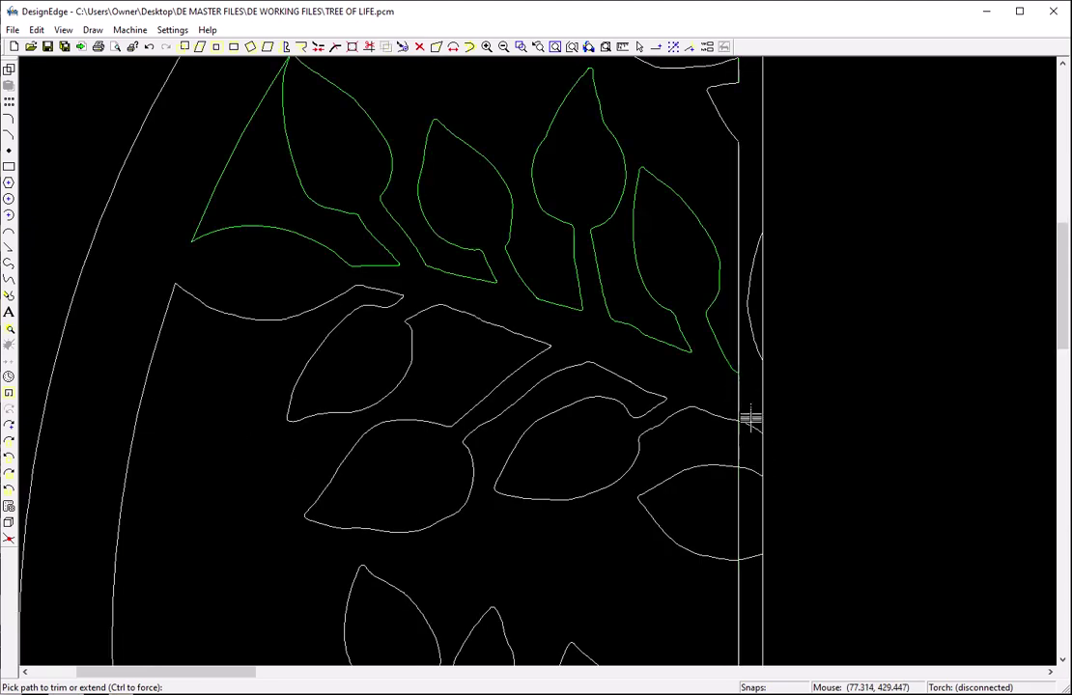
Trim the middle branch outline and the outer line where they cross, and delete the leaf sliver between the two vertical lines.
left_click(749, 421)
left_click(738, 410)
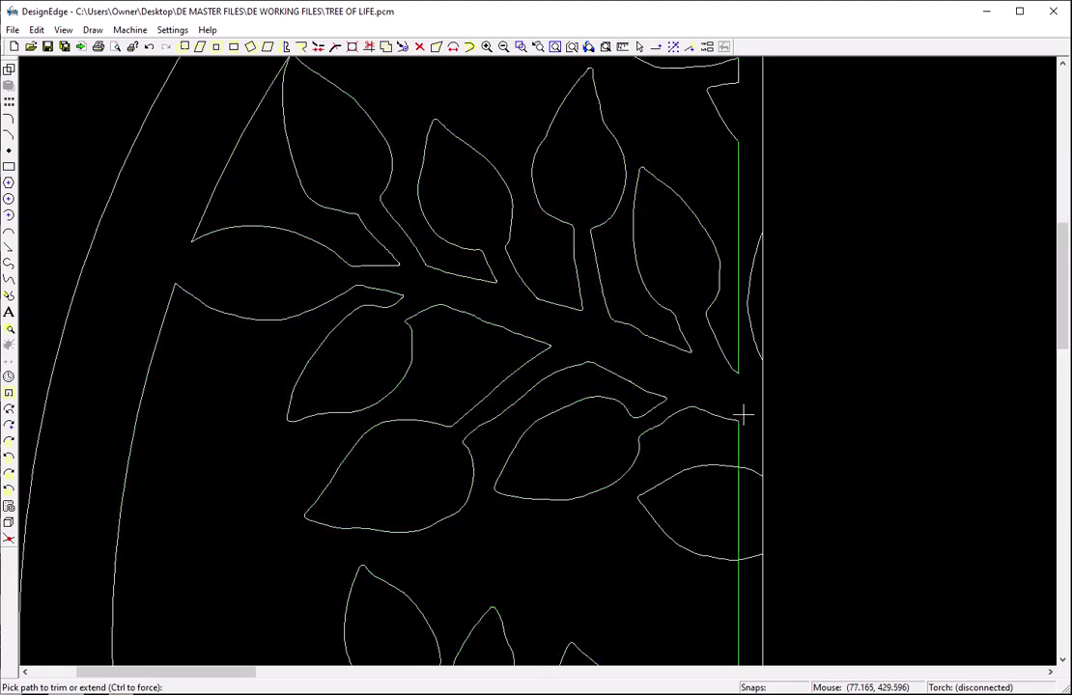
right_click(742, 414)
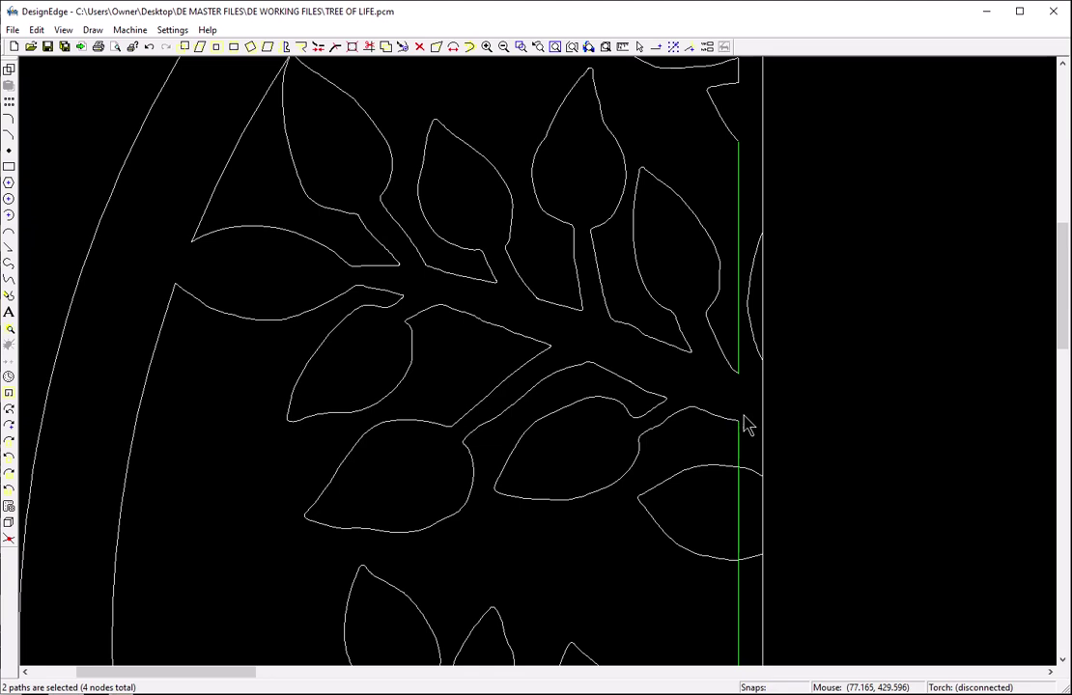
left_click(749, 328)
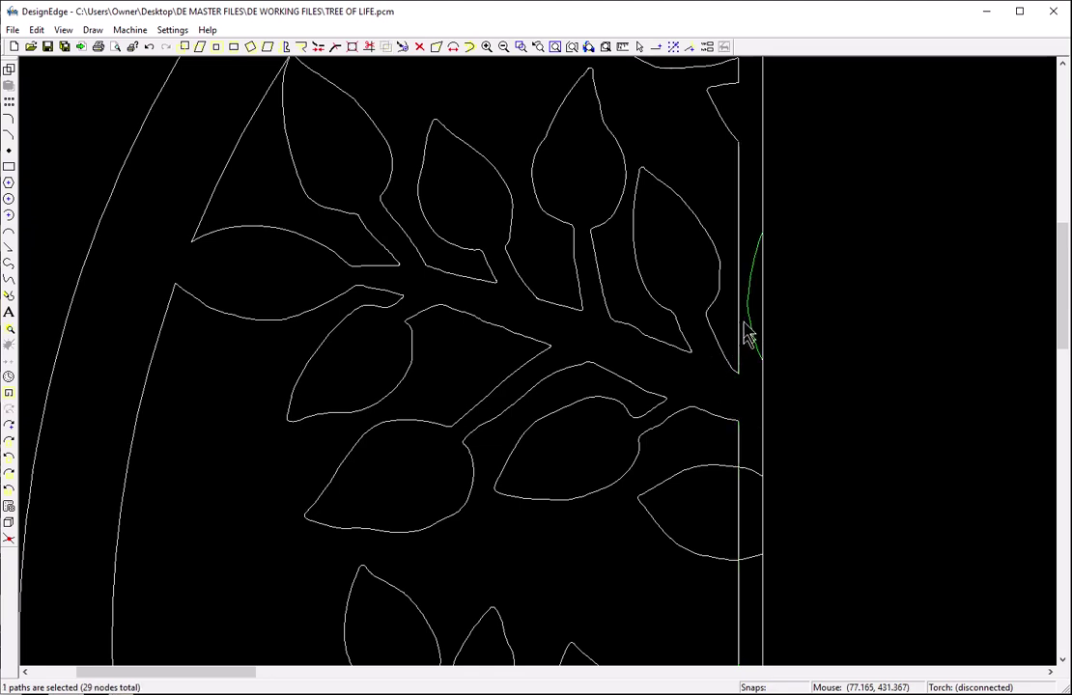
key("Delete")
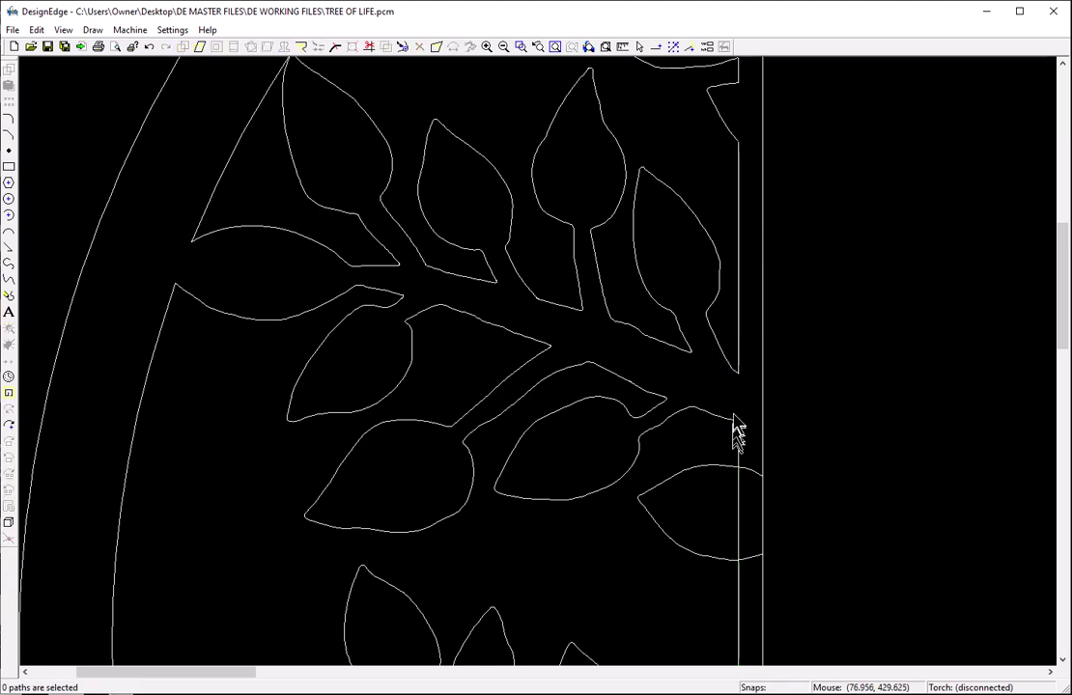
Trim the leaf below the middle branch to the left pair's outer line and remove the line segment across that leaf.
key("t")
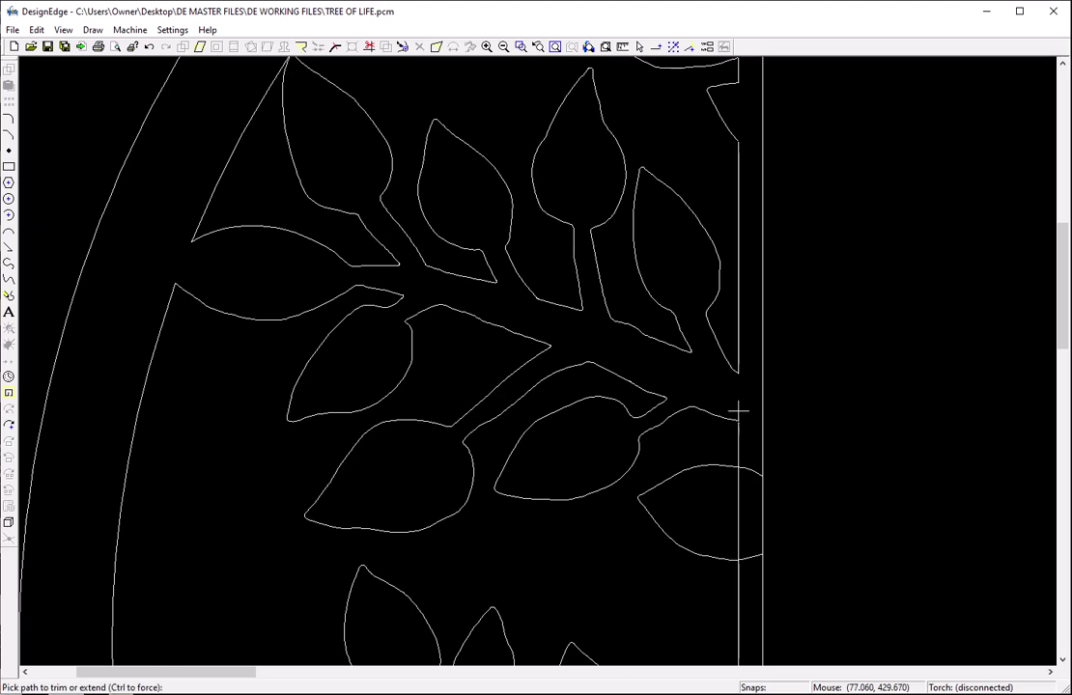
left_click(751, 469)
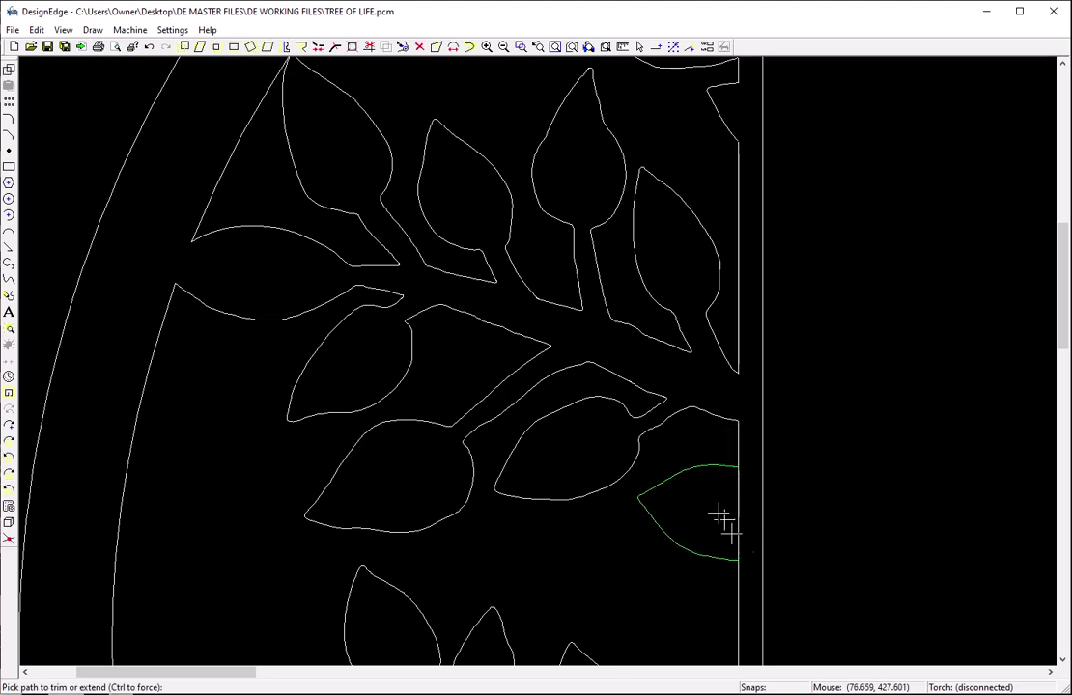
left_click(737, 518)
scroll(738, 521, "down", 3)
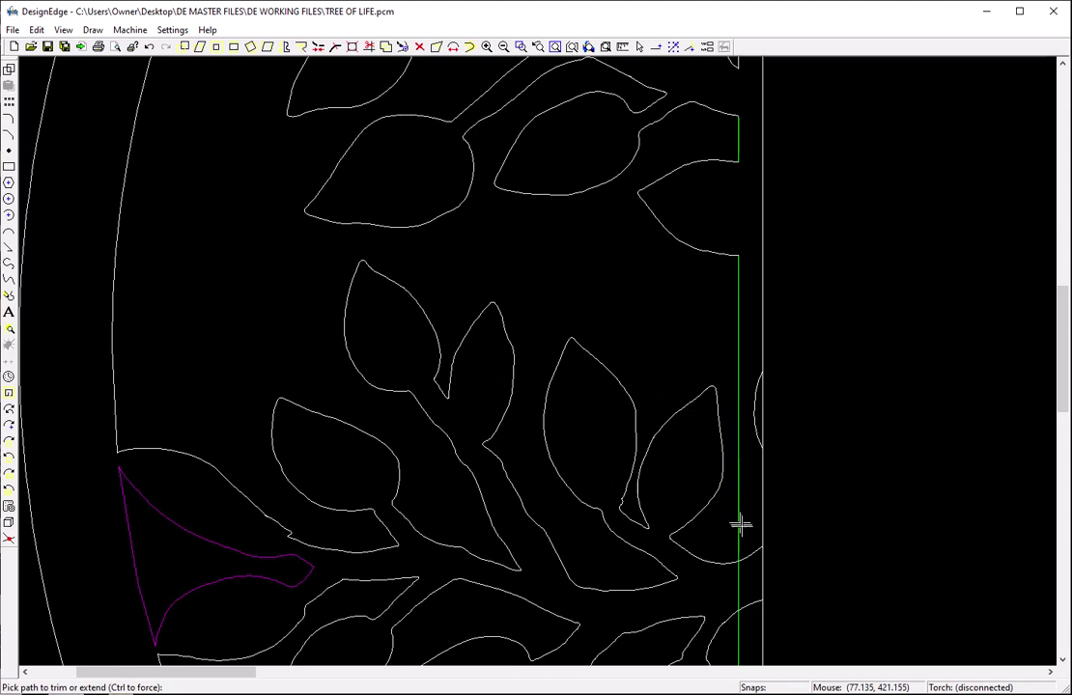
Trim the lower leaf outlines to the left pair's outer line, open the line between them, and delete the two leaf slivers between the lines.
scroll(751, 555, "down", 3)
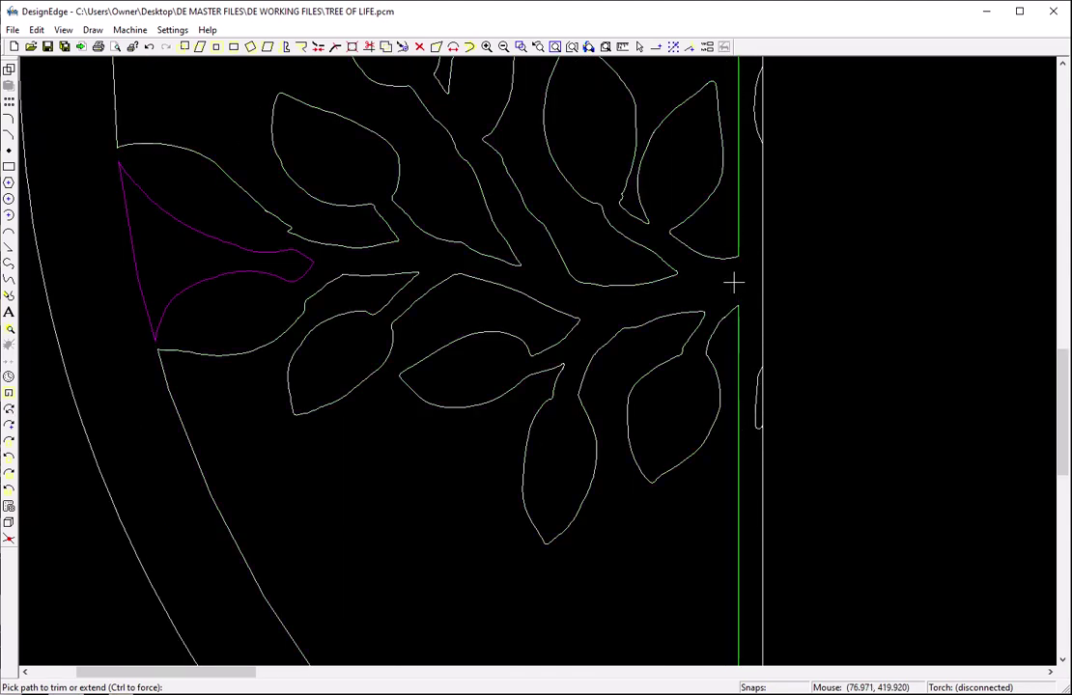
left_click(708, 307)
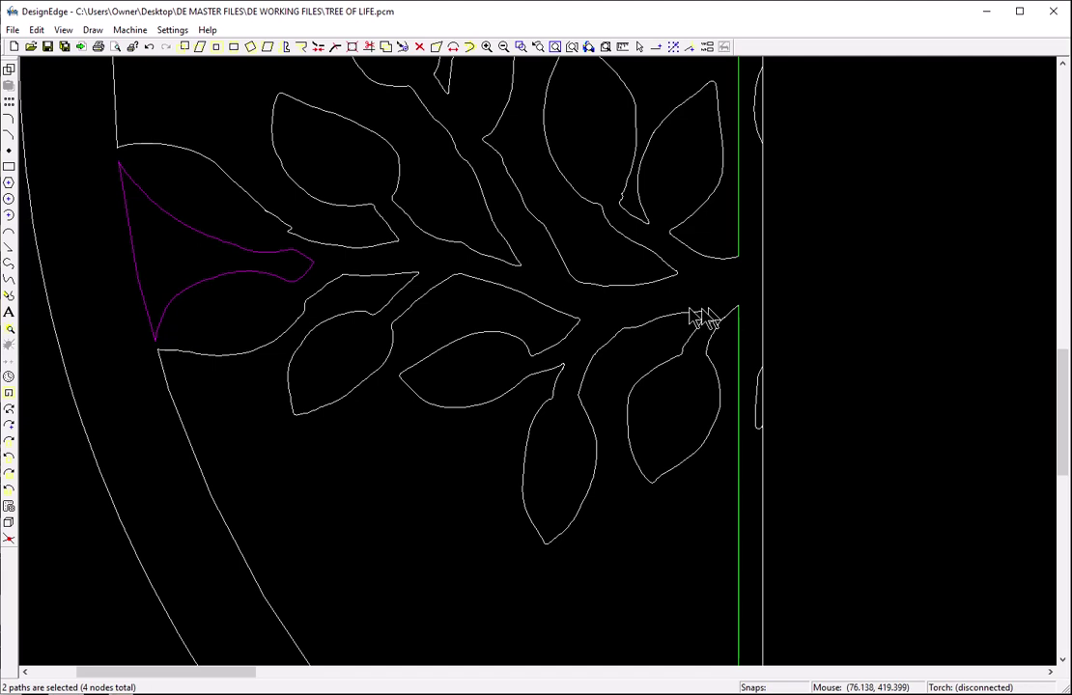
left_click(759, 415)
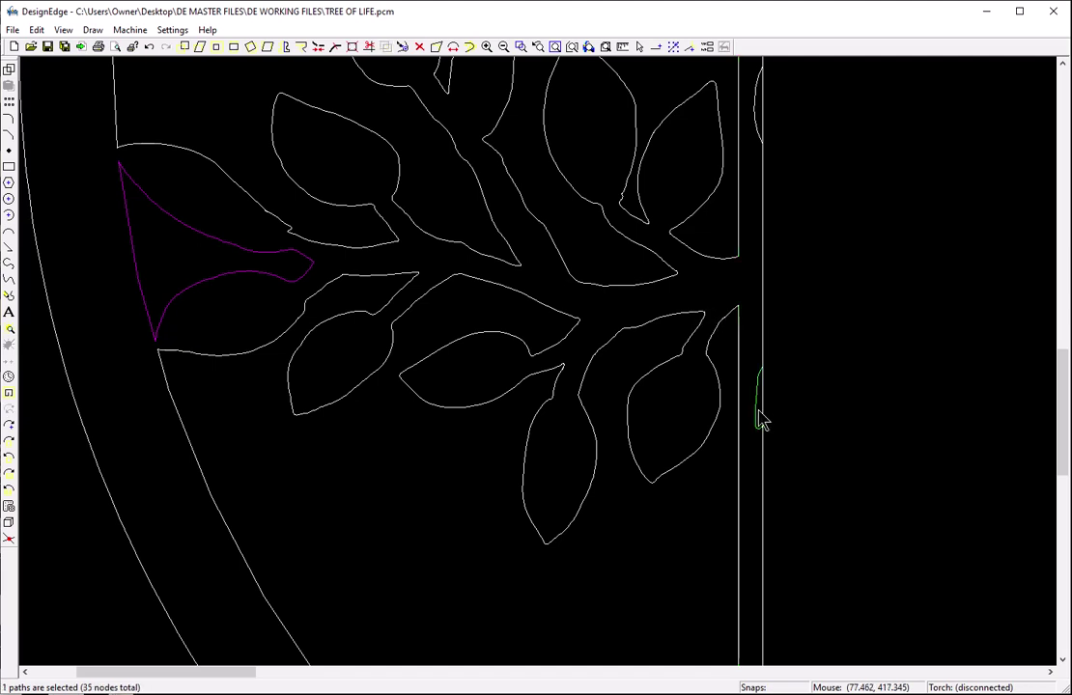
left_click(754, 132)
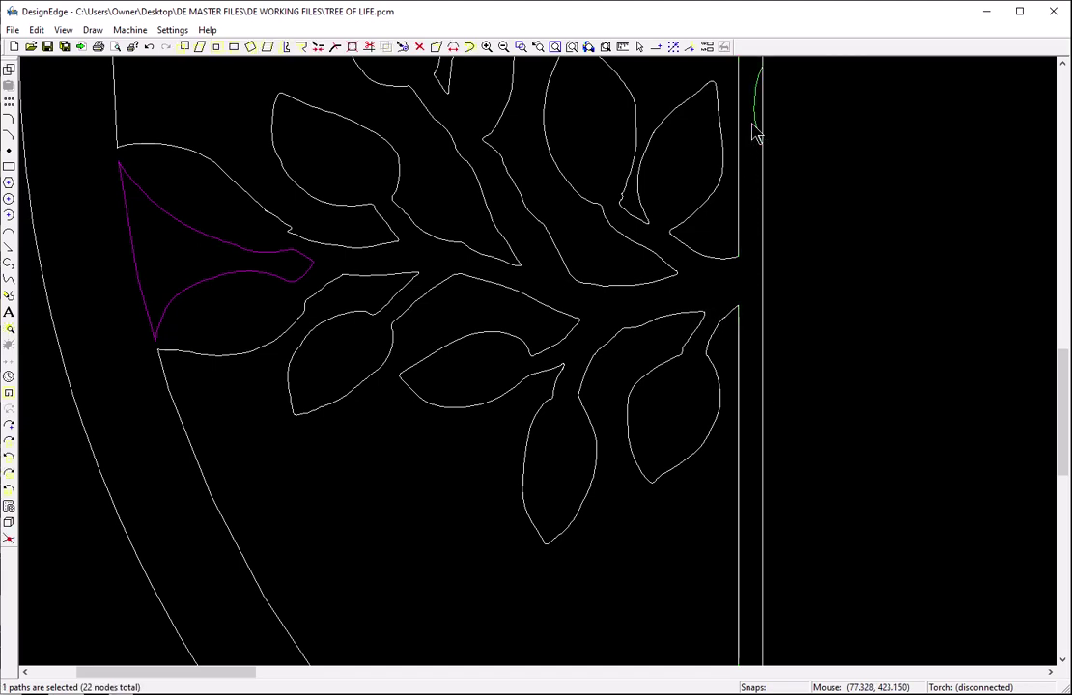
key("Delete")
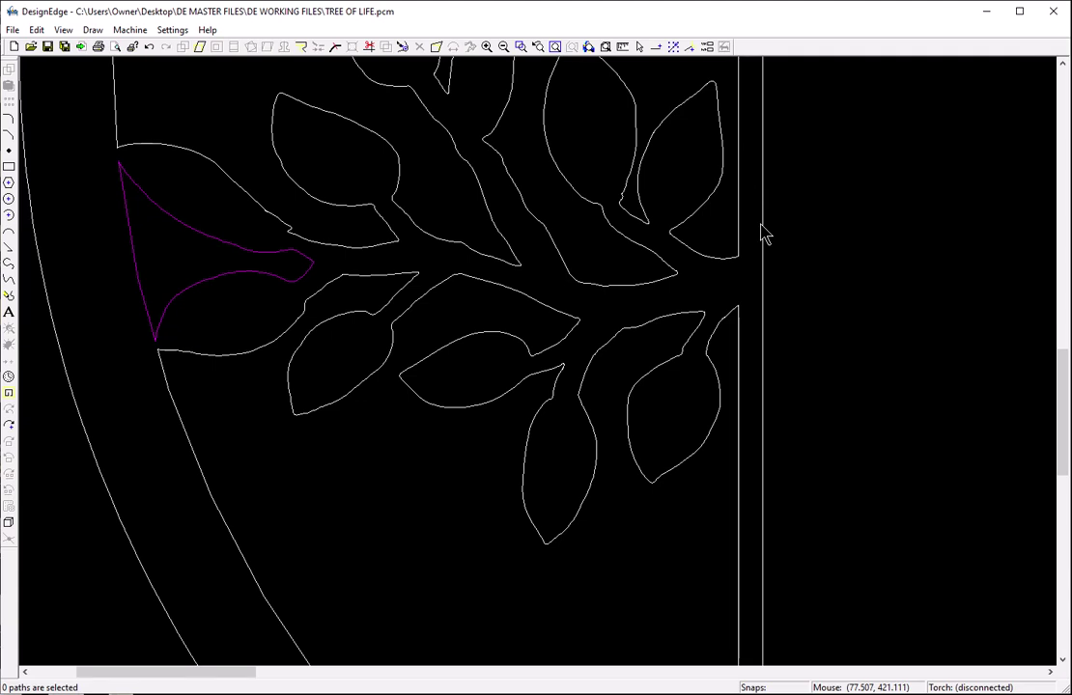
Trim the ground outline and the large root cutout of the left section to the pair's outer line, removing the line segment between them.
scroll(761, 228, "down", 1)
scroll(710, 516, "down", 1)
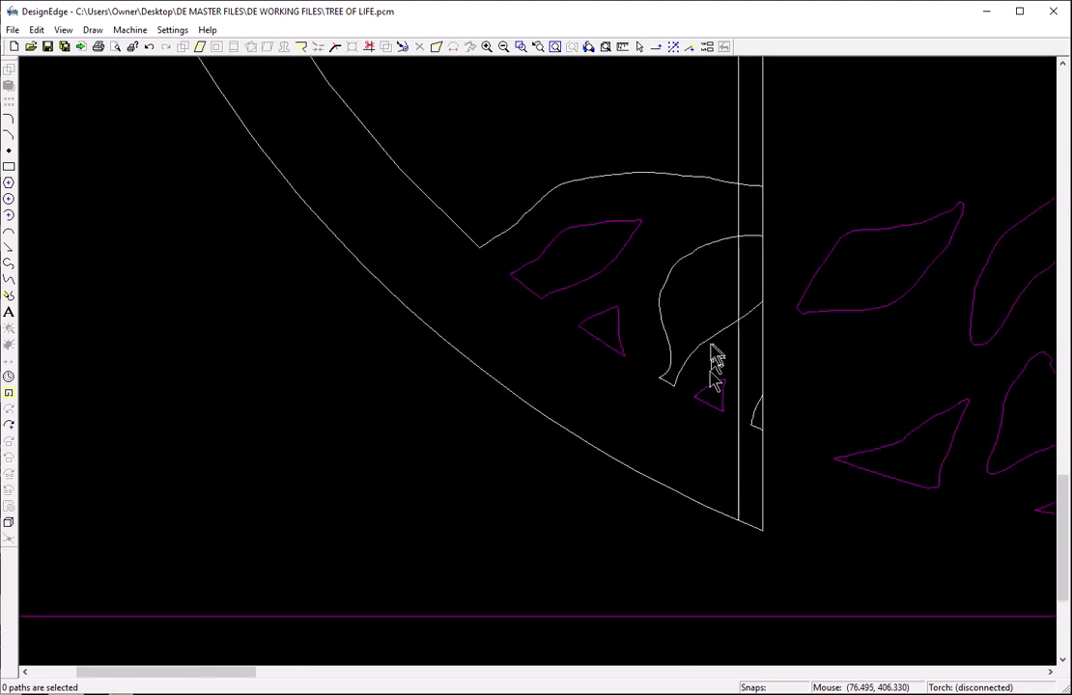
key("t")
left_click(748, 237)
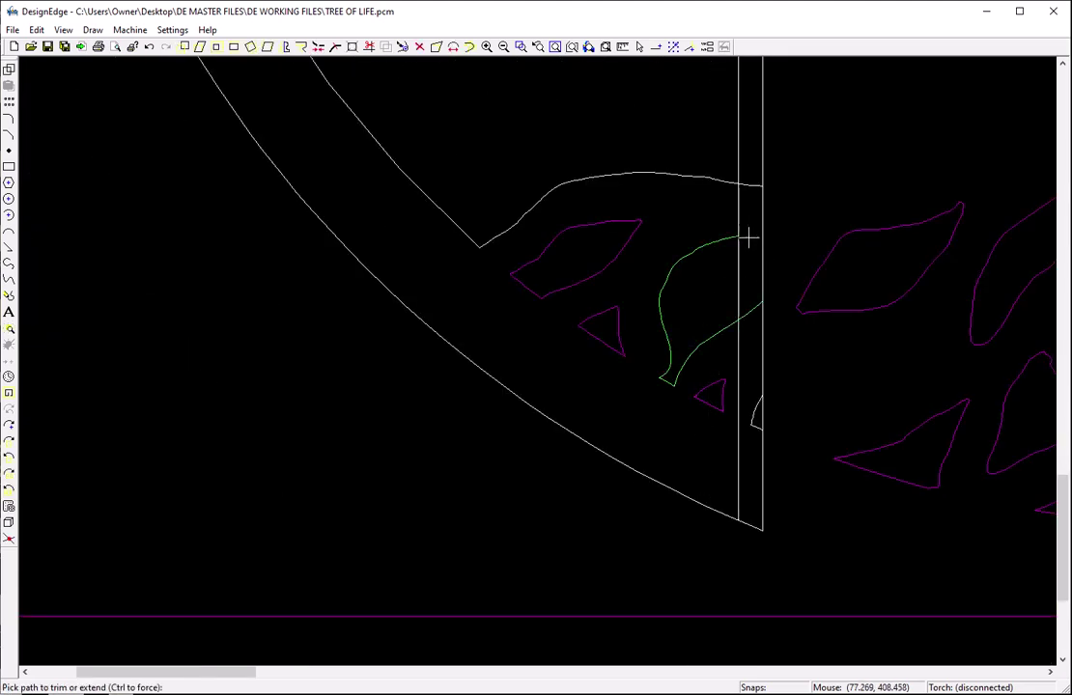
left_click(751, 185)
left_click(739, 207)
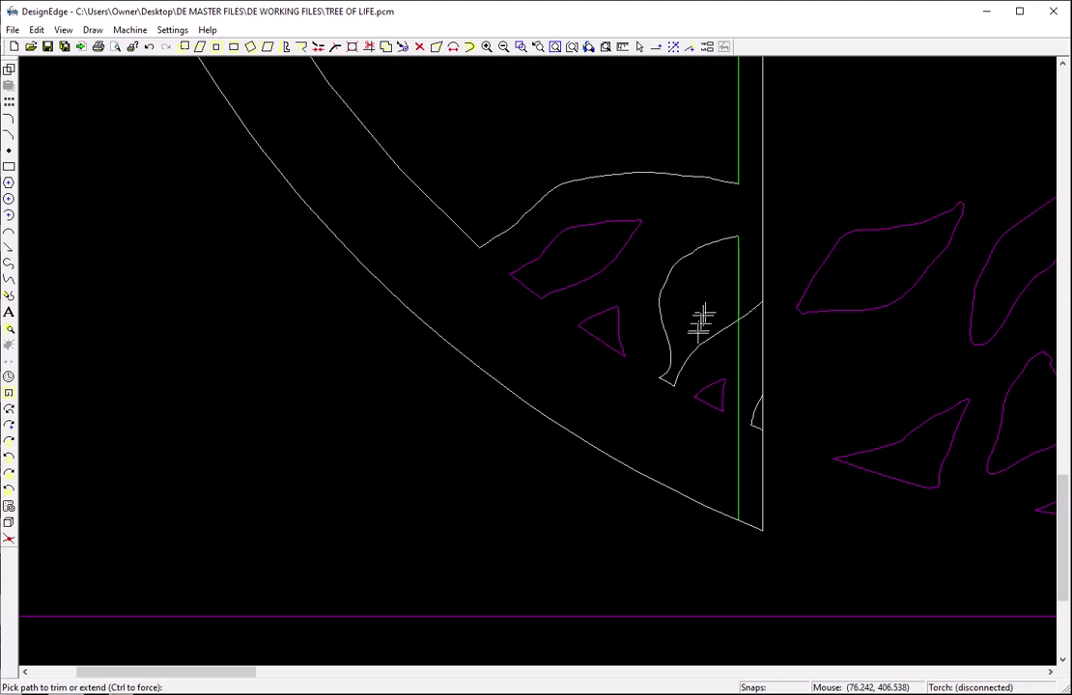
left_click(751, 311)
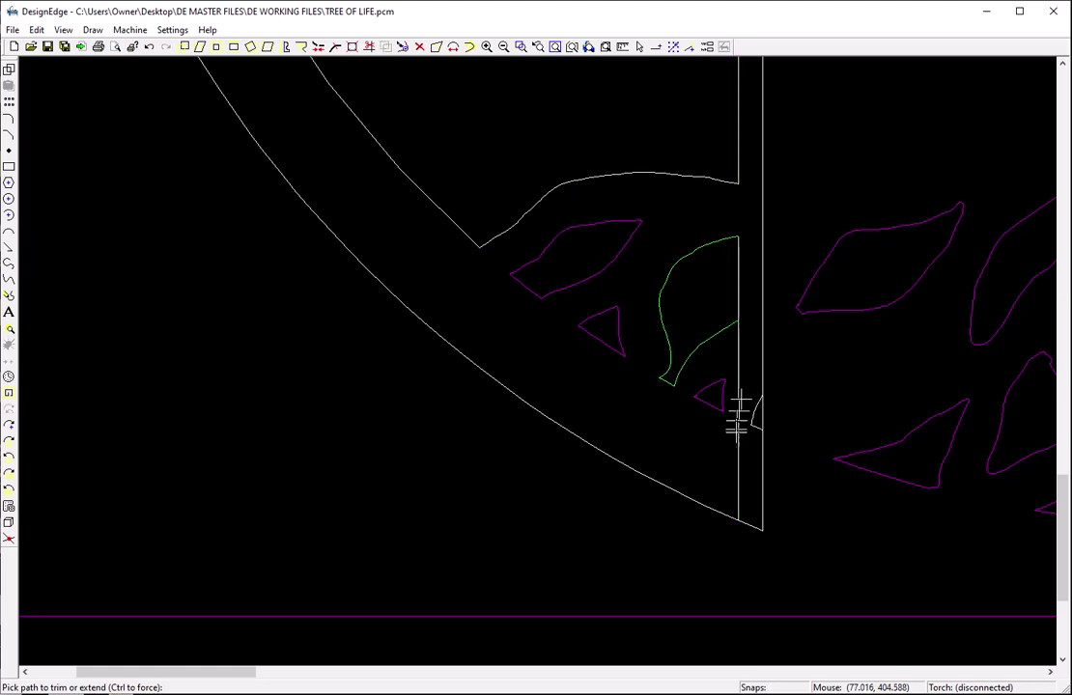
Remove the outer line's remainder below the large root cutout and delete the small sliver near the section's bottom corner.
left_click(738, 415)
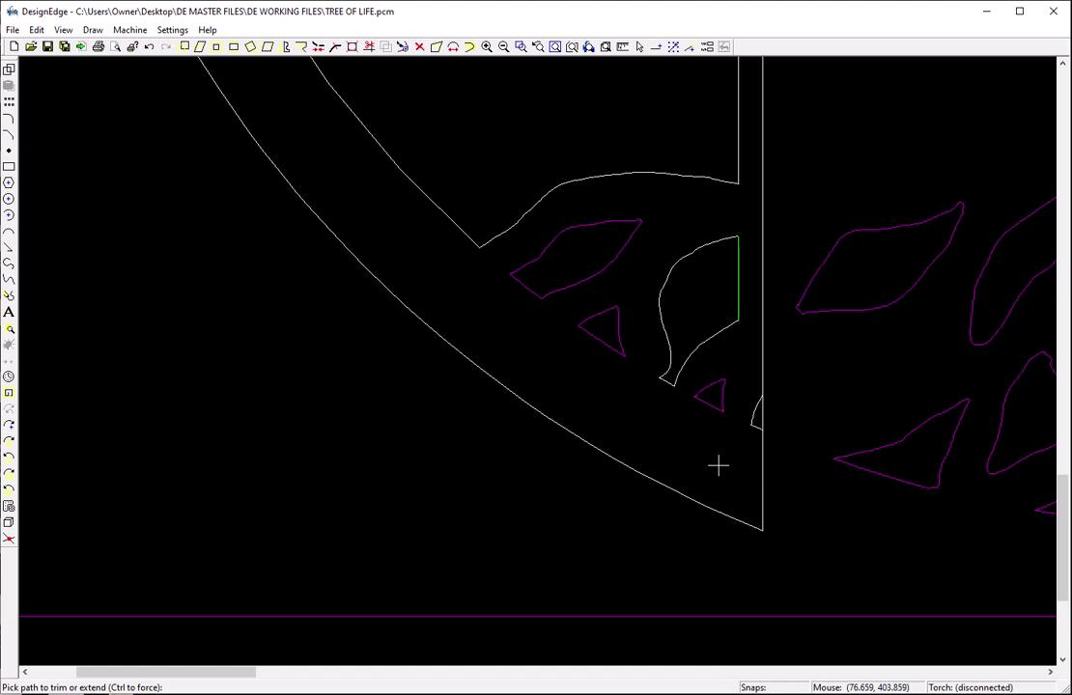
key("Escape")
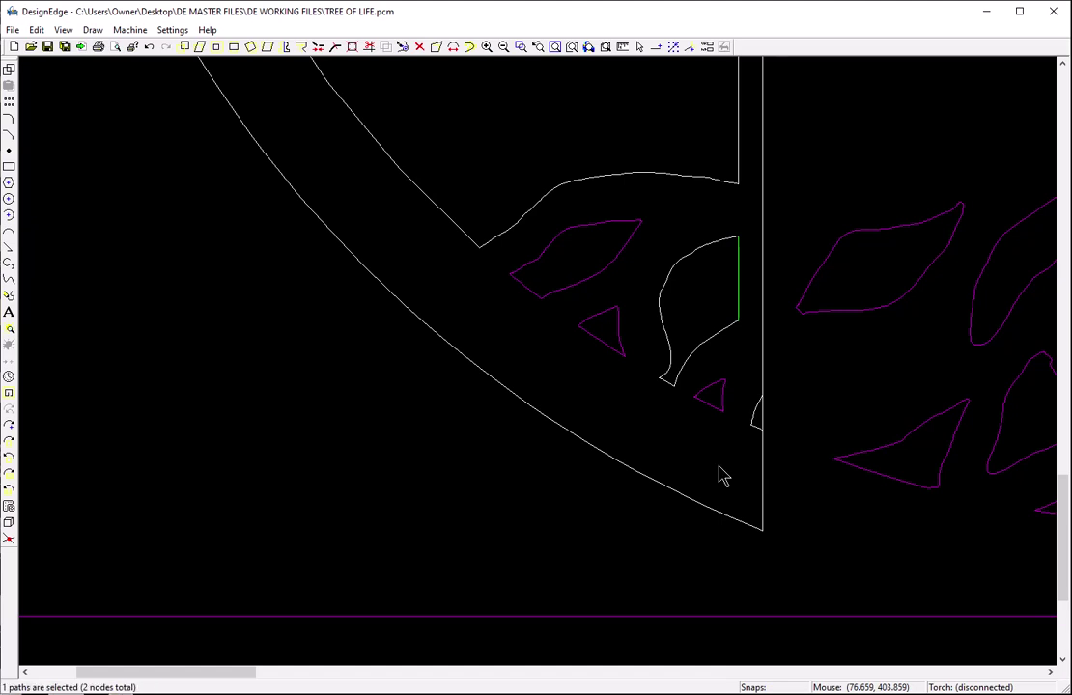
left_click(757, 429)
key("Delete")
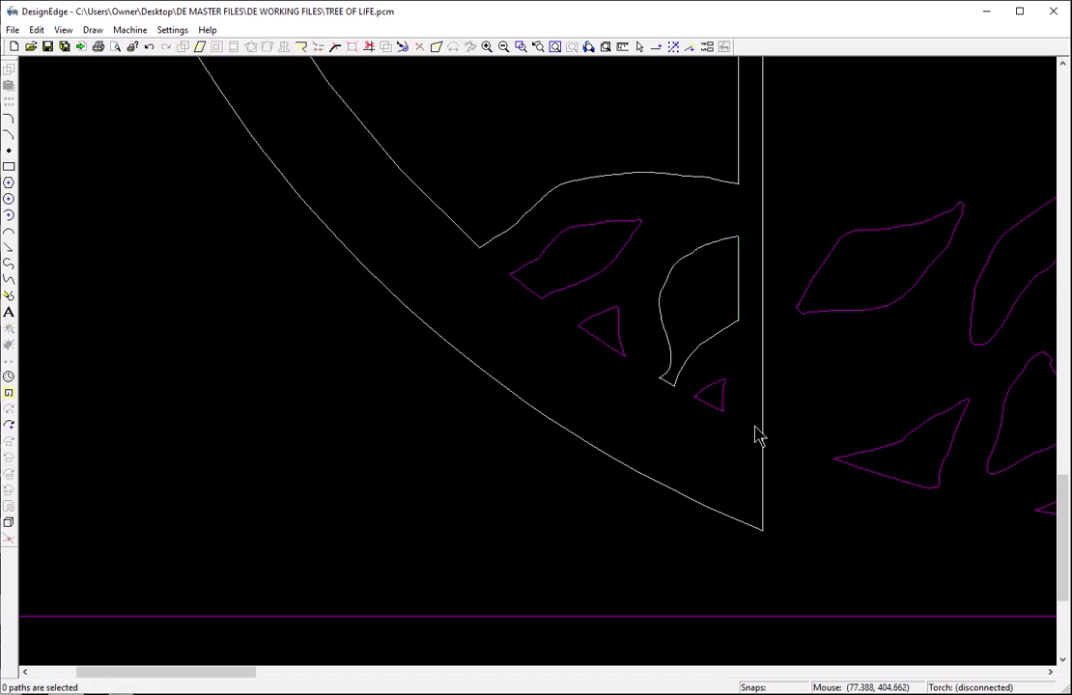
Join the left section's trimmed outlines into closed paths and select the pieces to check them.
scroll(758, 436, "down", 4)
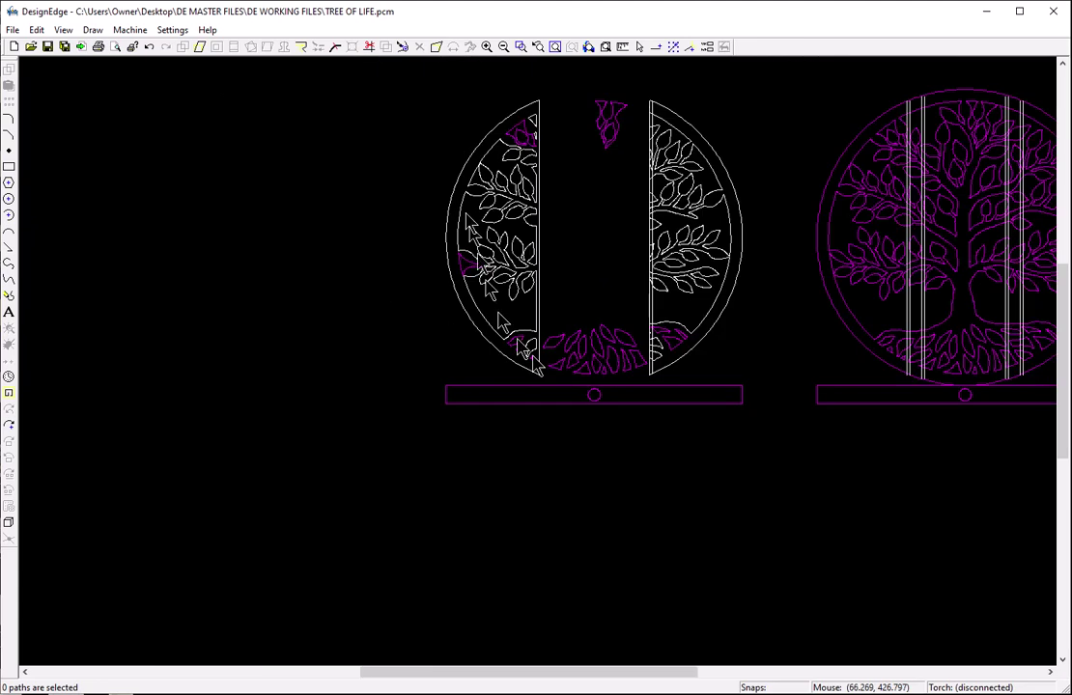
mouse_move(424, 83)
left_mouse_down()
mouse_move(550, 334)
mouse_move(543, 386)
left_mouse_up()
key("ctrl+j")
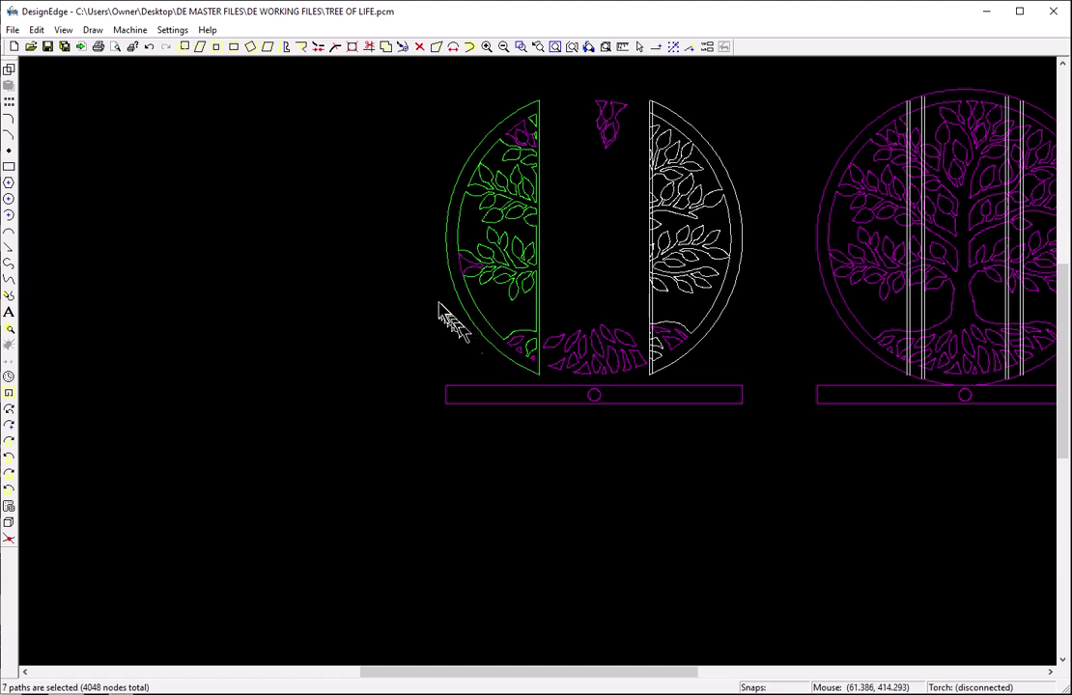
left_click(419, 302)
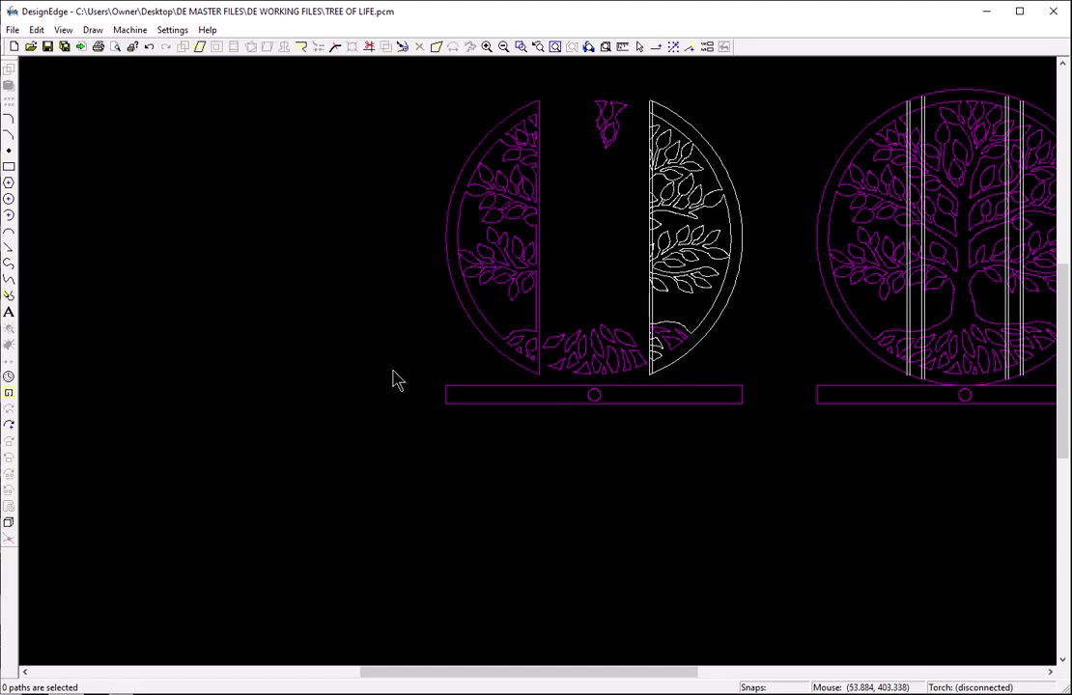
left_click(468, 250)
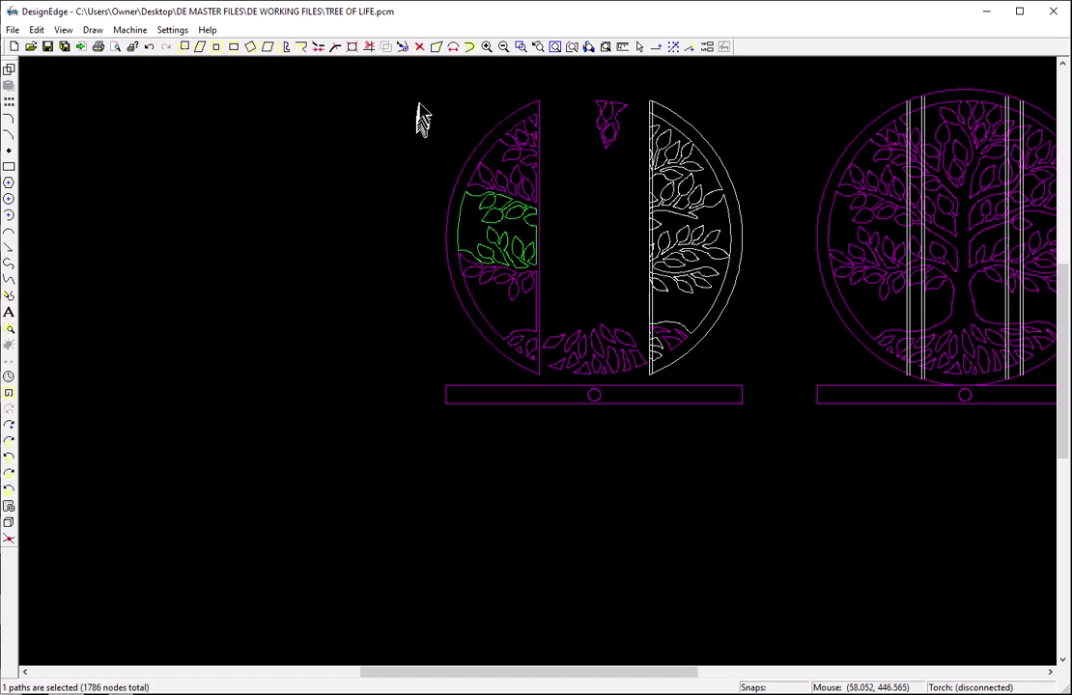
mouse_move(419, 79)
left_mouse_down()
mouse_move(502, 364)
mouse_move(543, 400)
mouse_move(541, 380)
mouse_move(545, 389)
left_mouse_up()
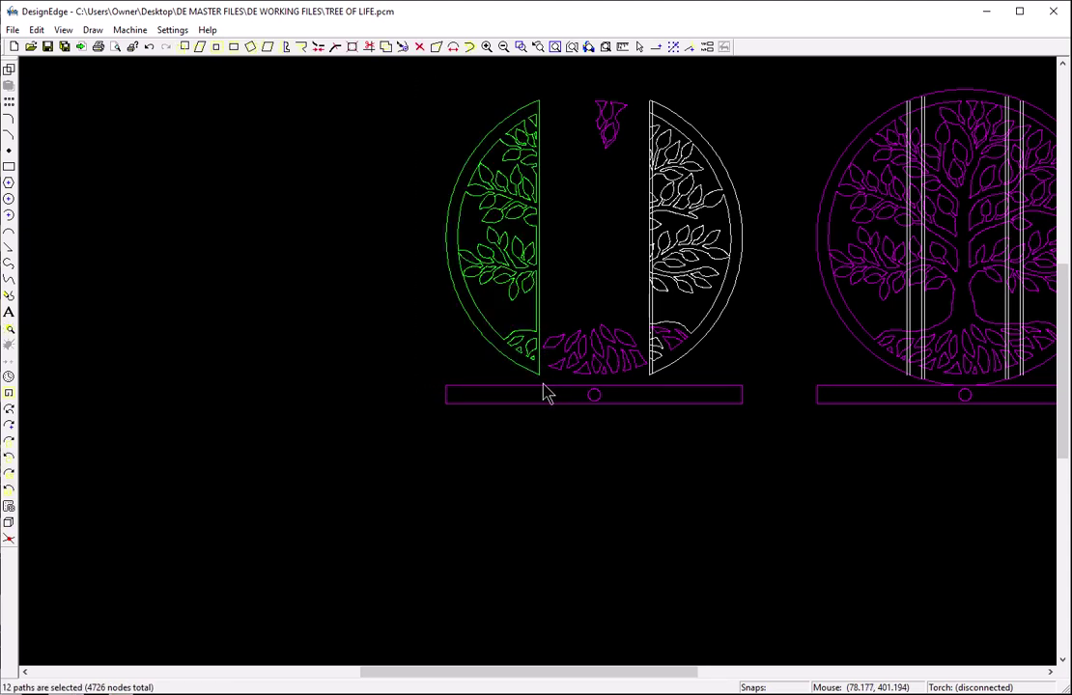
left_click(434, 377)
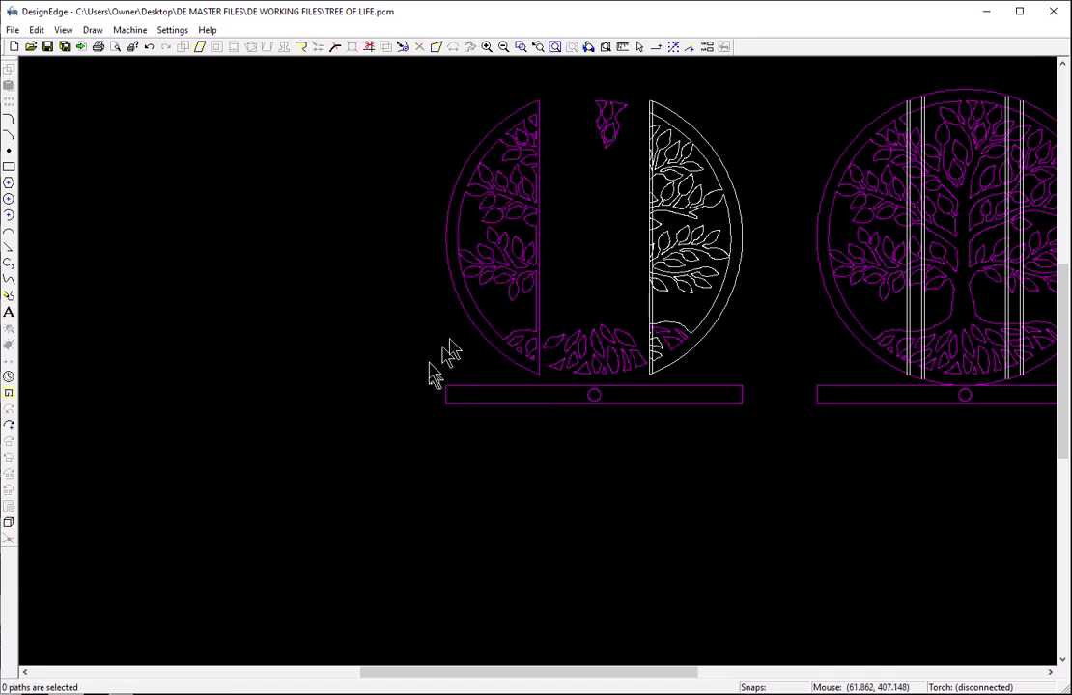
left_click(500, 289)
left_click(418, 324)
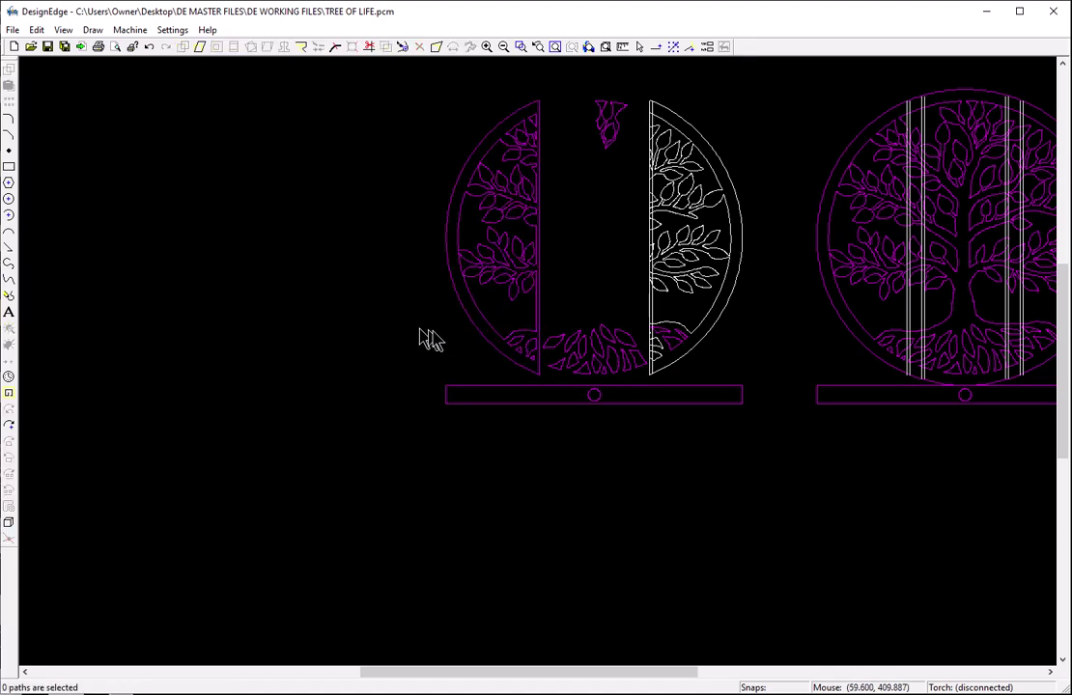
Delete the leftover leaf cutouts at the top of the gap between the two side sections.
left_click_drag(572, 84, 613, 166)
left_click_drag(573, 87, 627, 166)
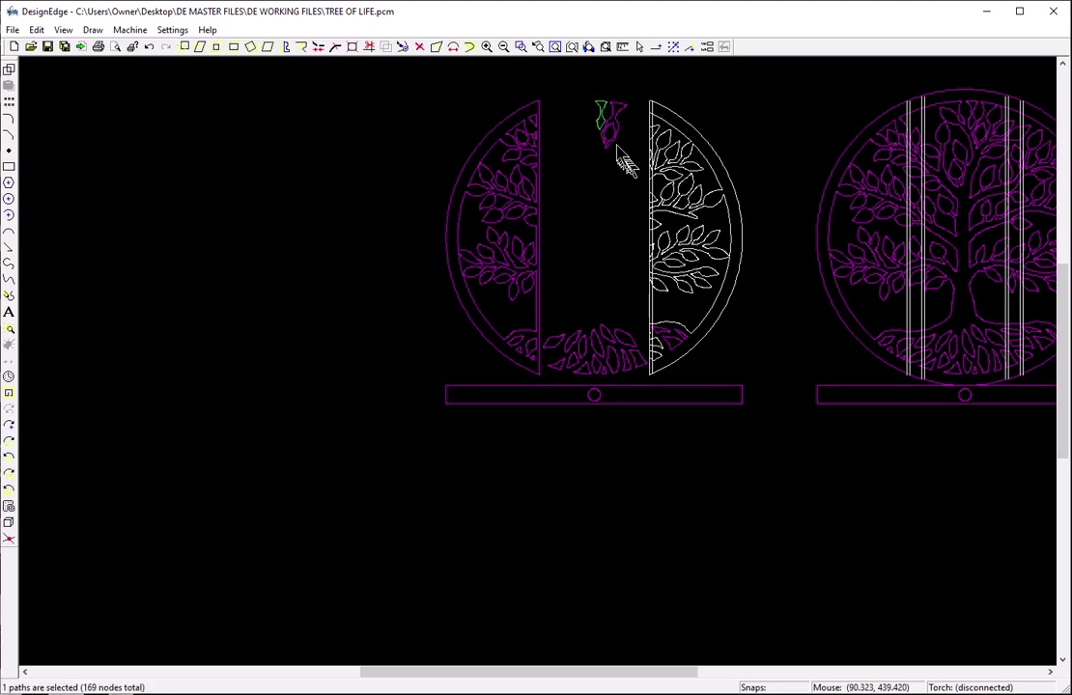
left_click_drag(570, 85, 635, 172)
key("Delete")
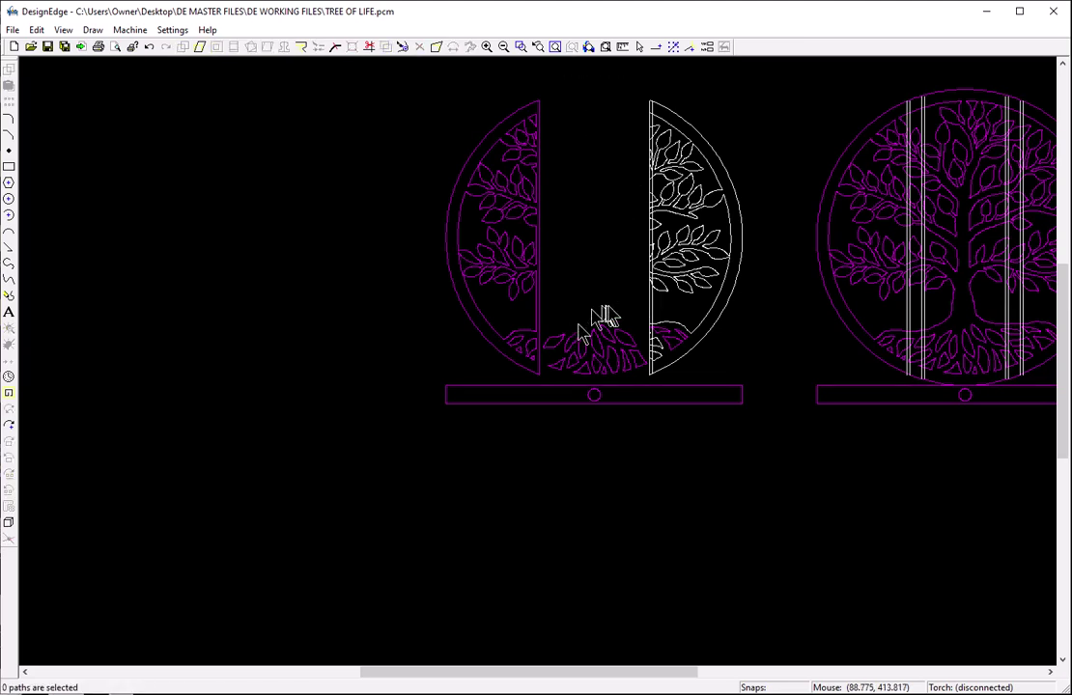
Delete all the leftover root cutouts at the bottom of the gap between the two side sections.
left_click_drag(627, 312, 560, 379)
key("Delete")
left_click(552, 347)
key("Delete")
left_click(557, 362)
key("Delete")
left_click(617, 339)
key("Delete")
left_click(623, 362)
left_click_drag(629, 367, 610, 388)
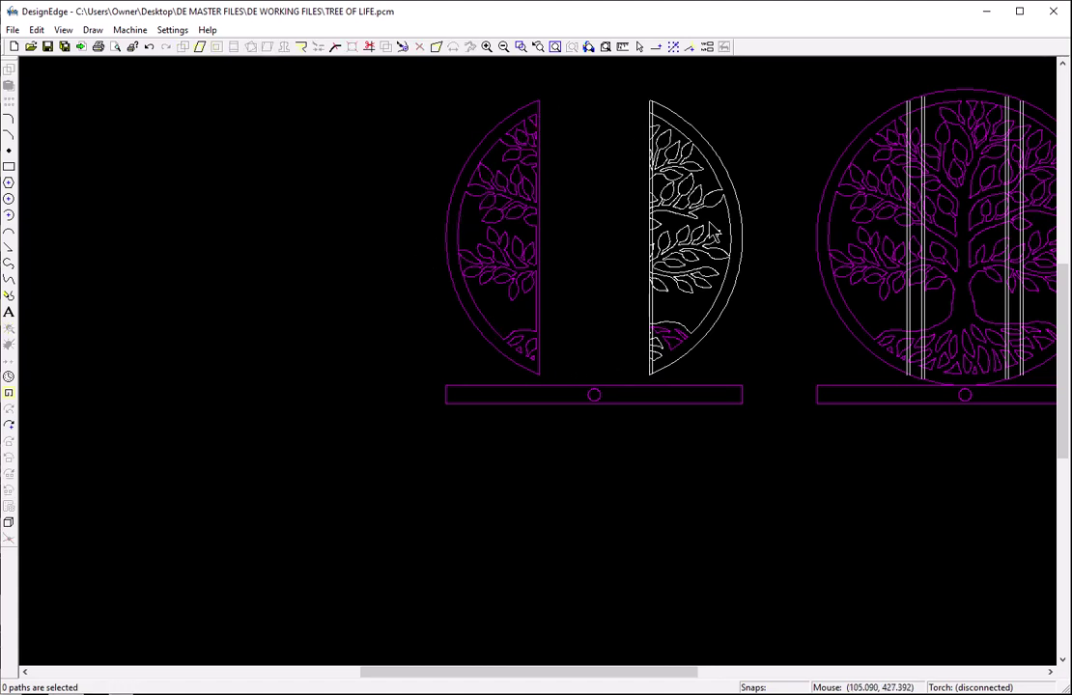
Trim the right section's inner rim and topmost leaf to the pair's outer line, removing the line's top end and the segment across the leaf.
key("z")
left_click(628, 88)
left_click(728, 213)
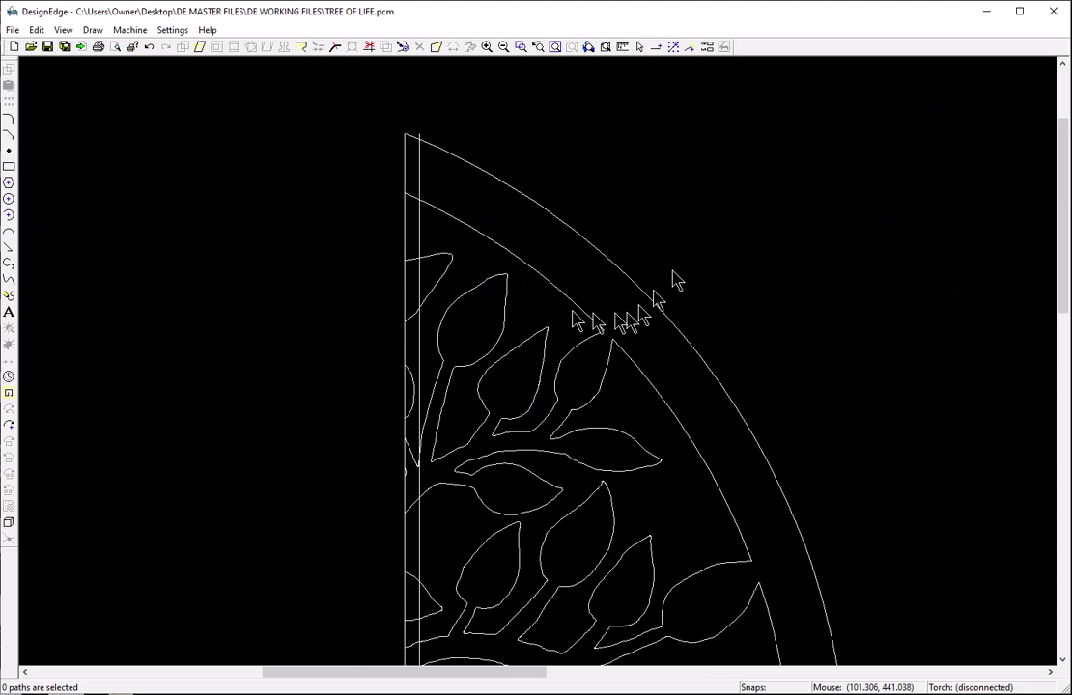
key("t")
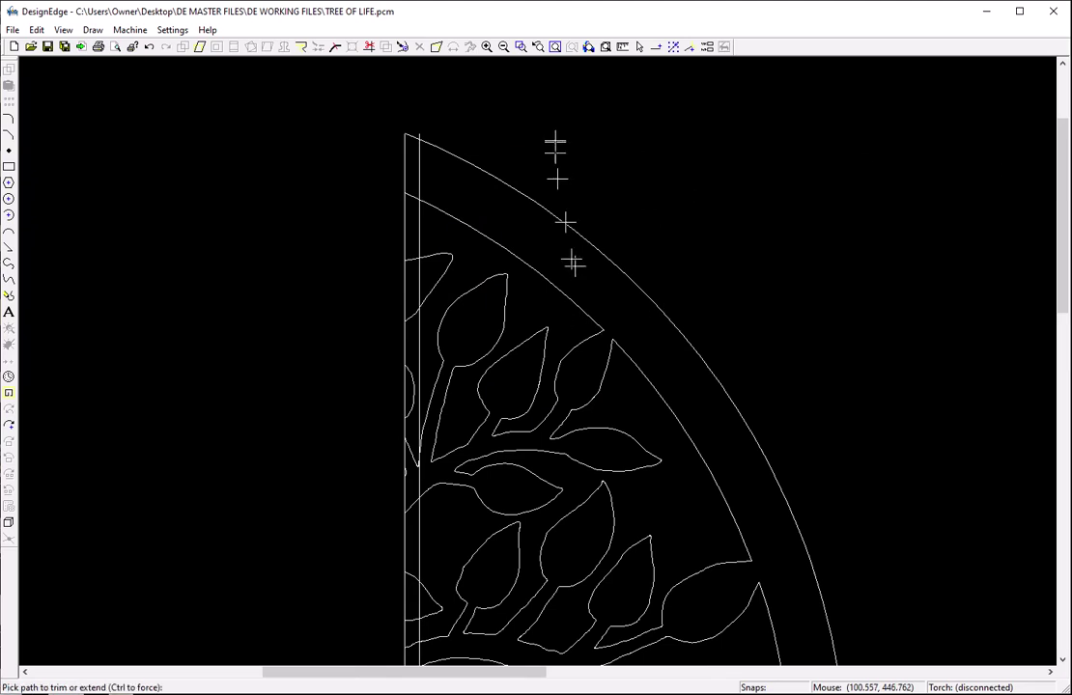
left_click(417, 133)
left_click(417, 166)
left_click(410, 198)
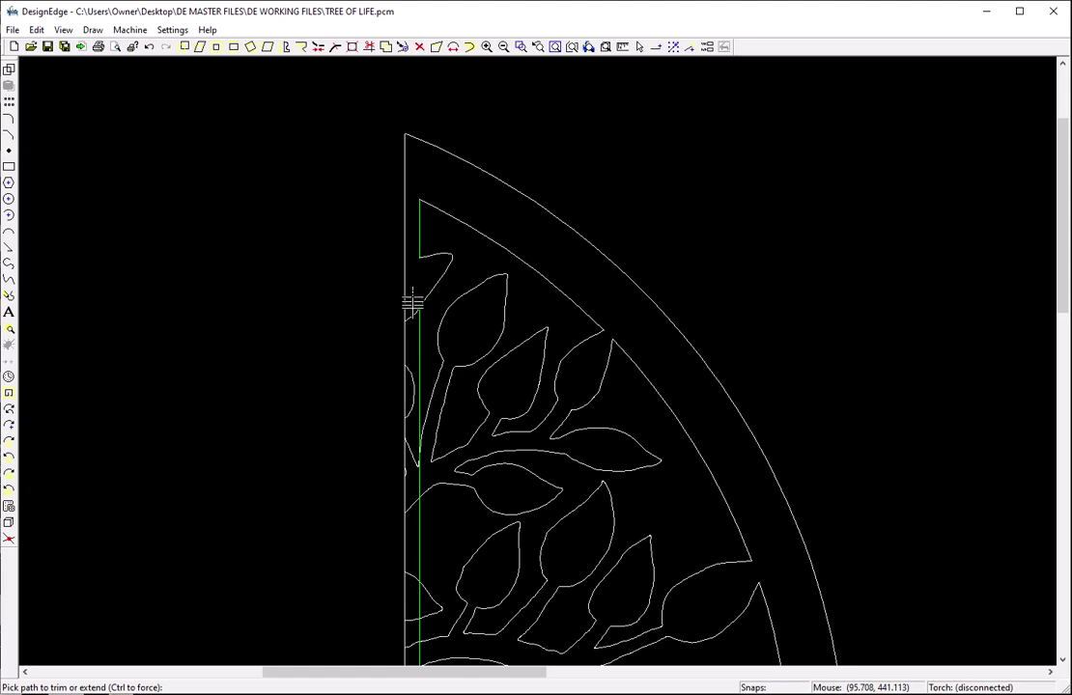
left_click(412, 309)
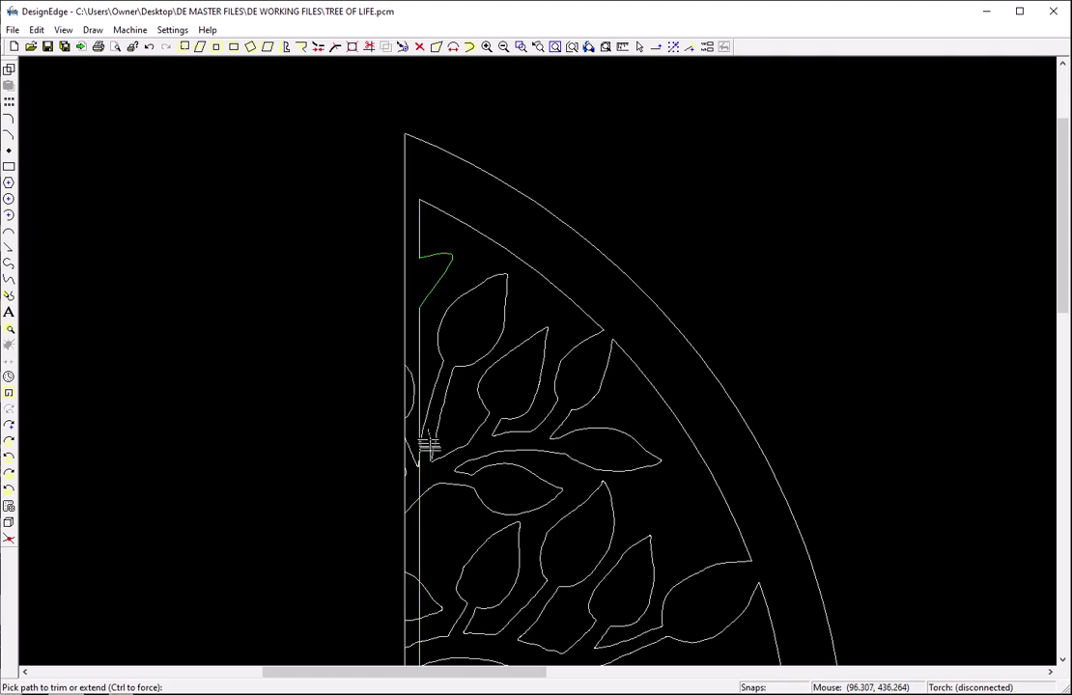
Undo the mistaken trim, then trim the upper branch outline to the right pair's outer line and remove the segment between the two cutouts.
left_click(424, 478)
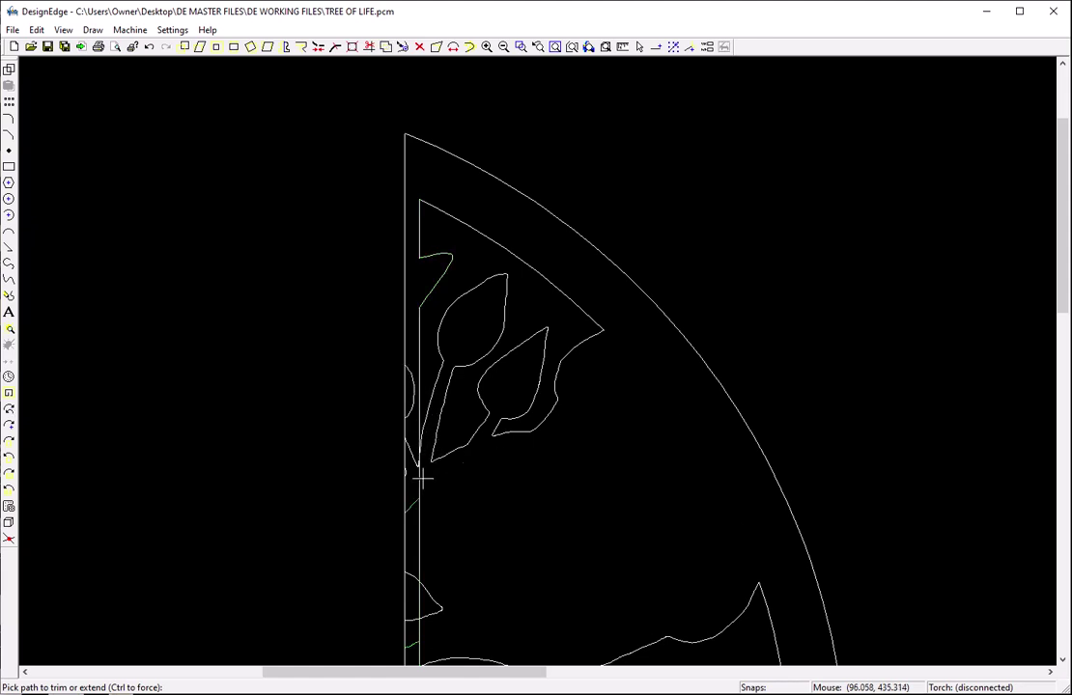
key("ctrl+z")
key("t")
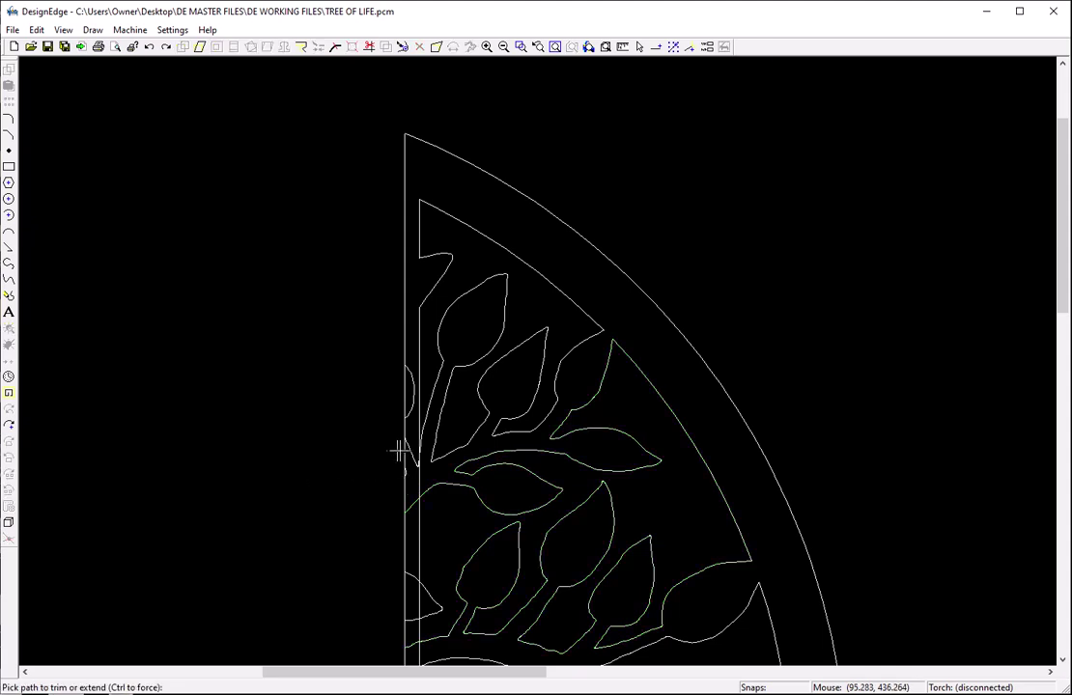
left_click(414, 500)
left_click(417, 475)
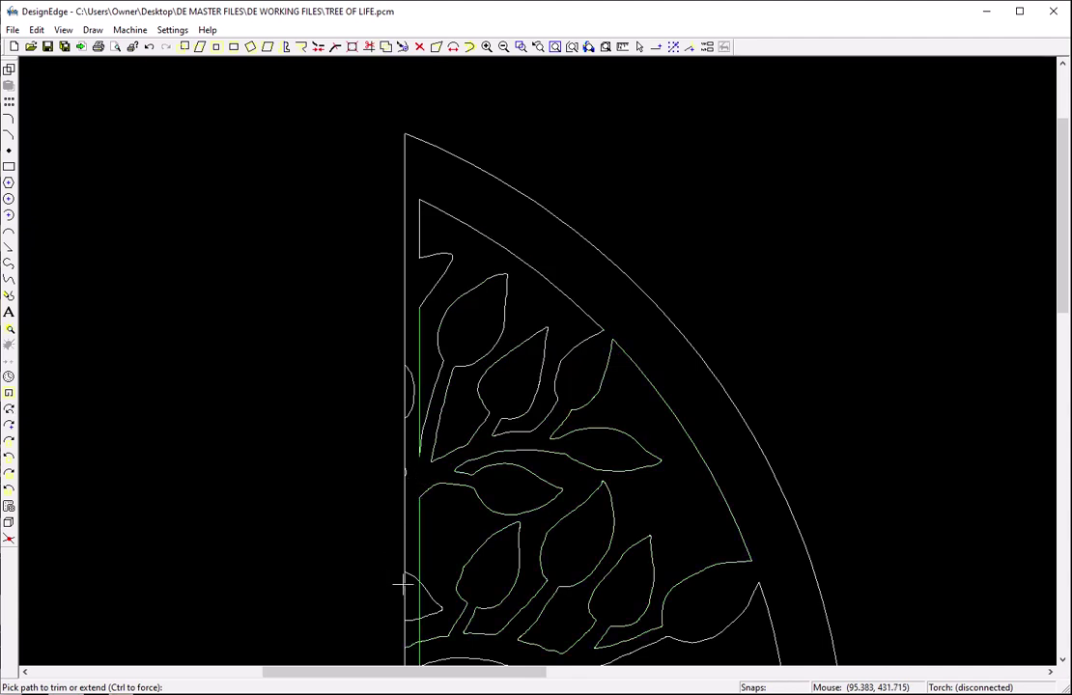
Trim the small pointed leaf above the right section's middle branch to the outer line and remove the line segment across it.
scroll(401, 579, "down", 3)
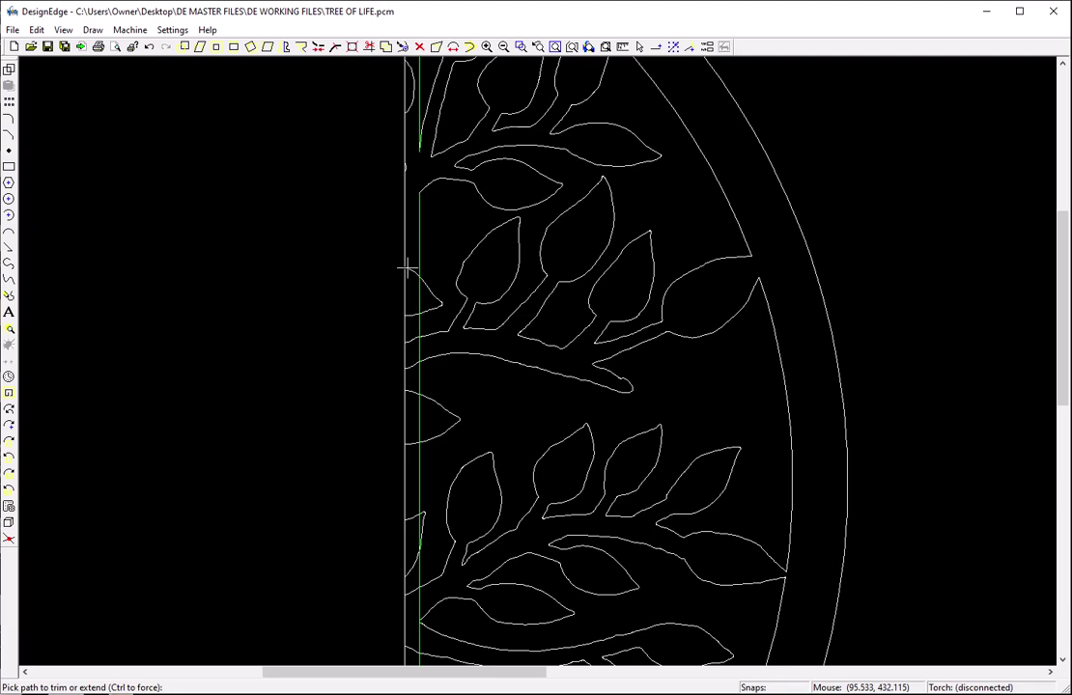
left_click(406, 311)
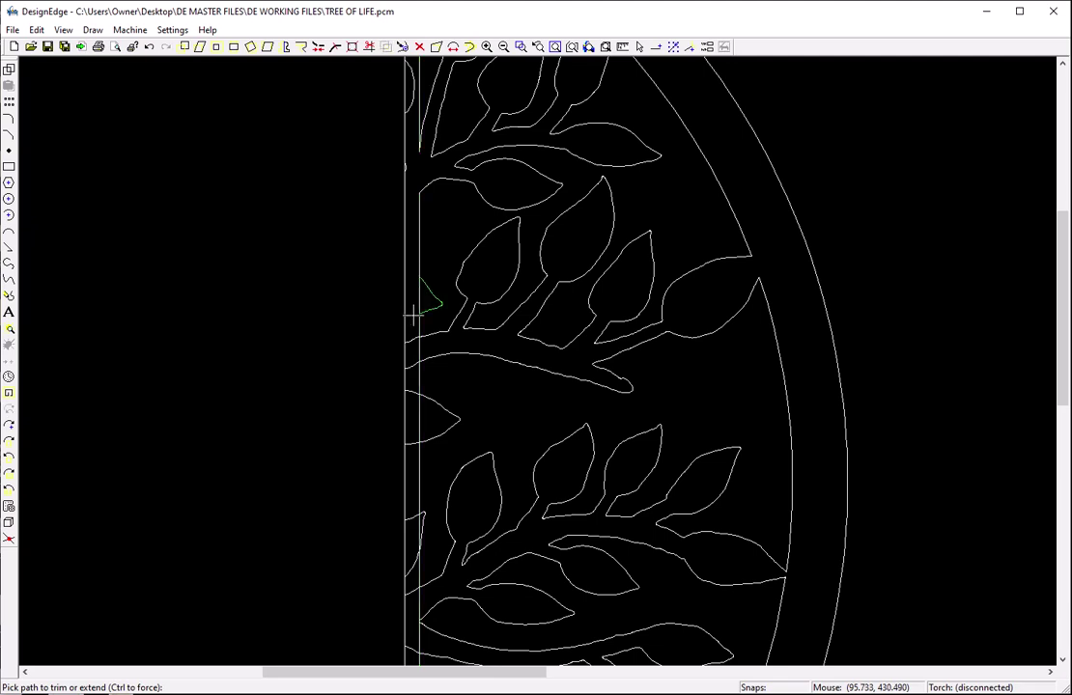
left_click(417, 305)
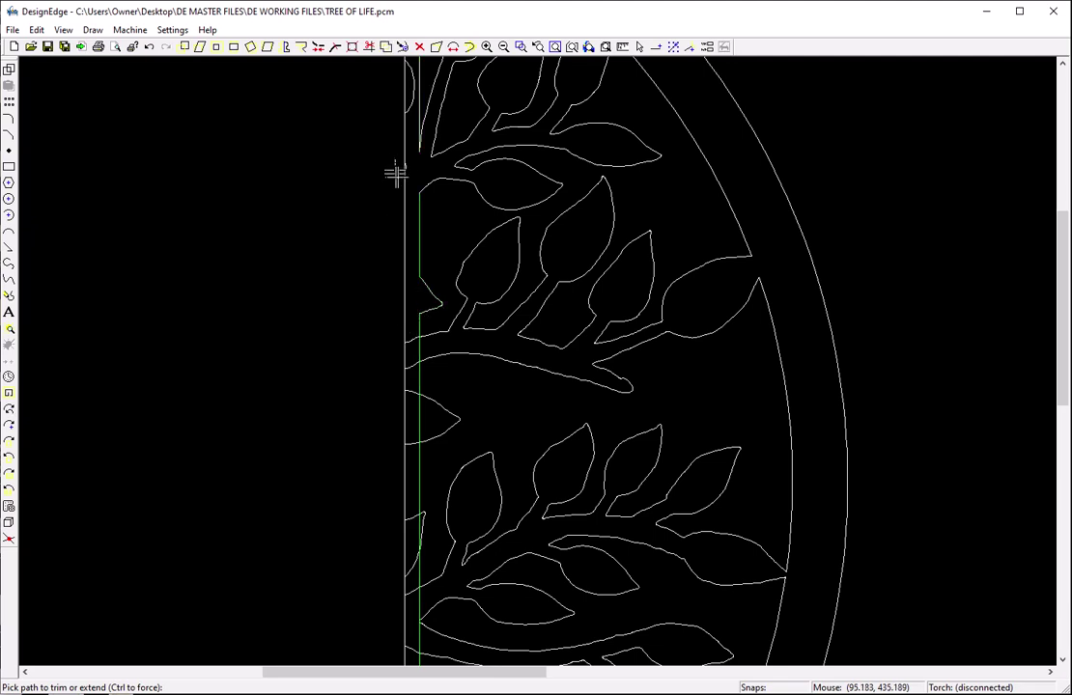
left_click(410, 99)
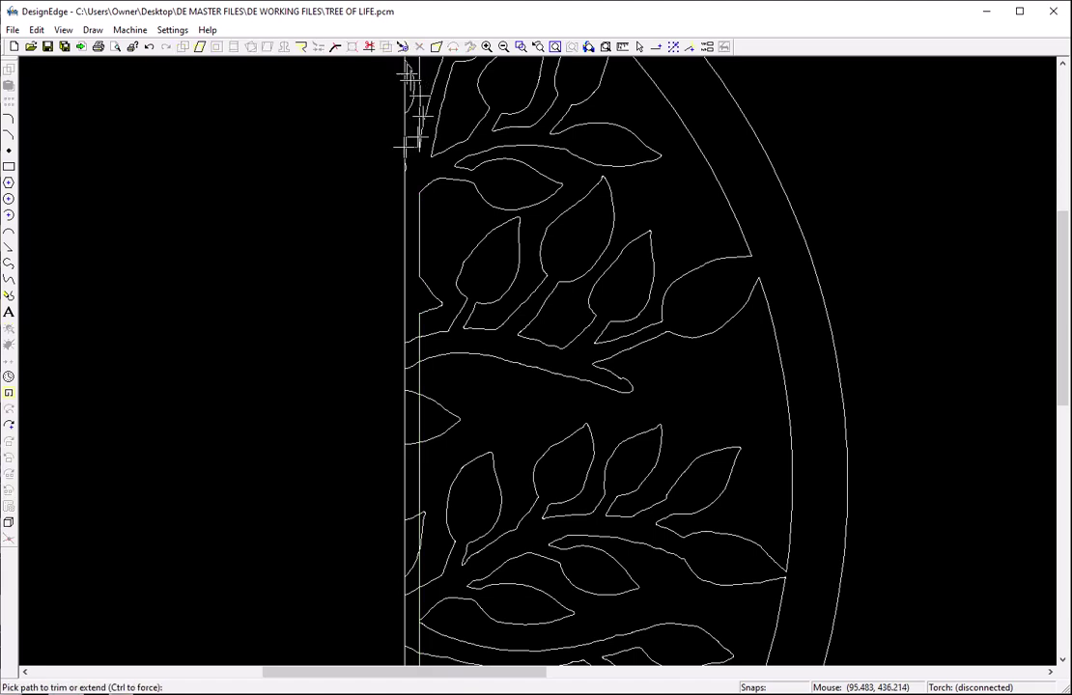
Trim the right section's middle branch outlines and the leaf below to the outer line, removing the line segments across the branch and leaf.
left_click(414, 336)
left_click(415, 363)
left_click(416, 386)
left_click(403, 445)
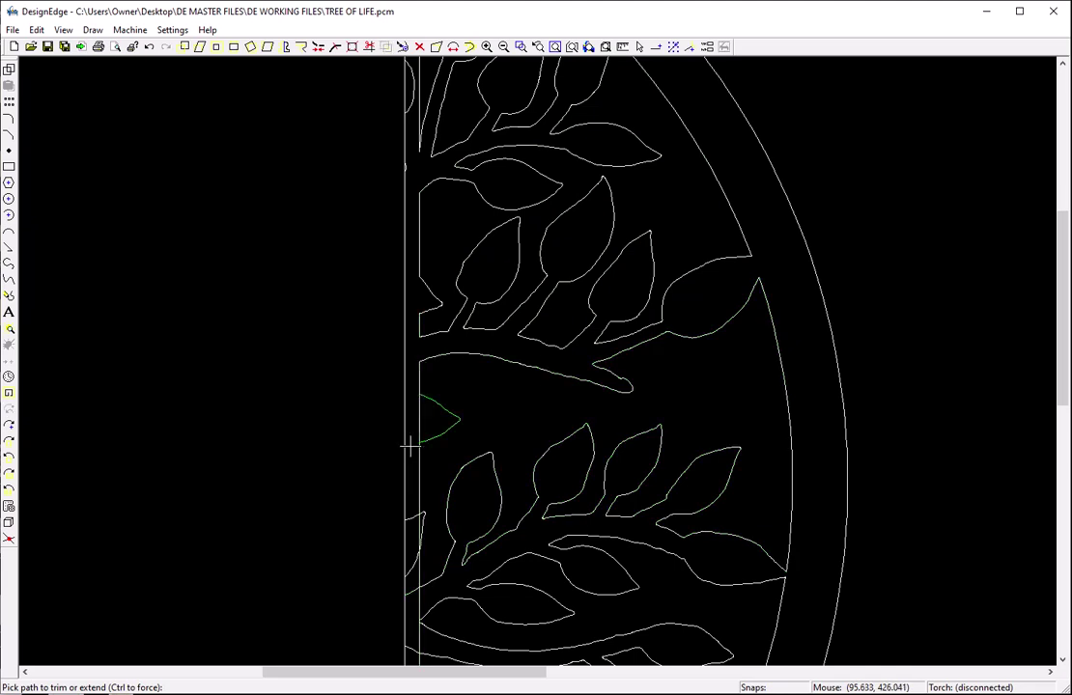
left_click(419, 371)
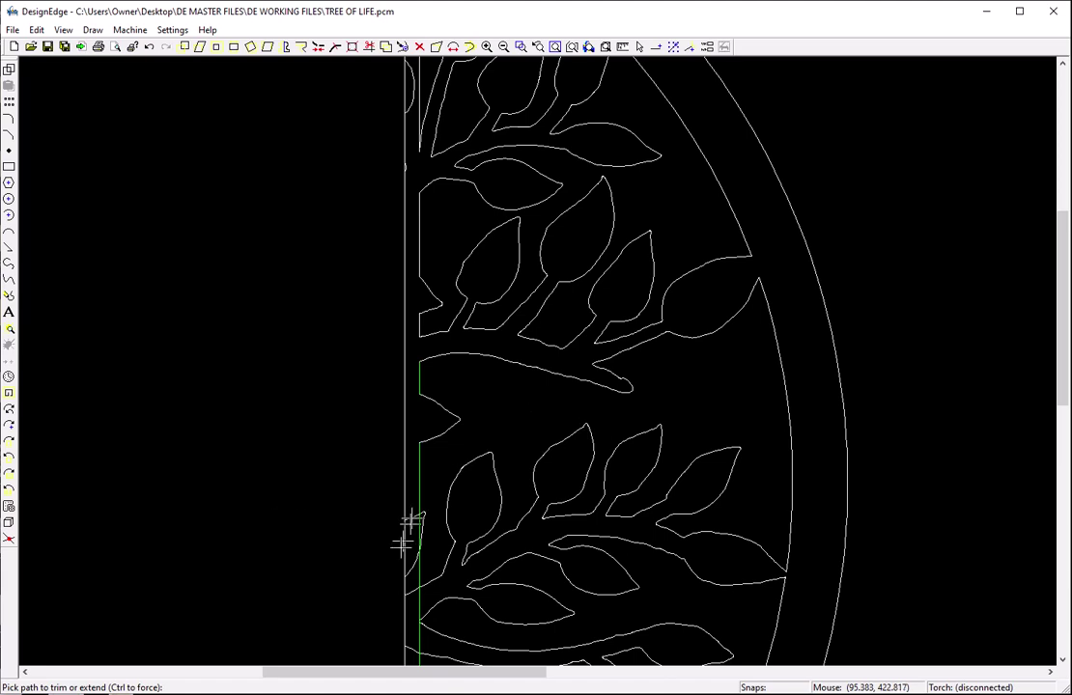
Trim the right section's lower branch outlines and connecting line segment at the outer line, and delete the leftover leaf between the two lines.
left_click(410, 593)
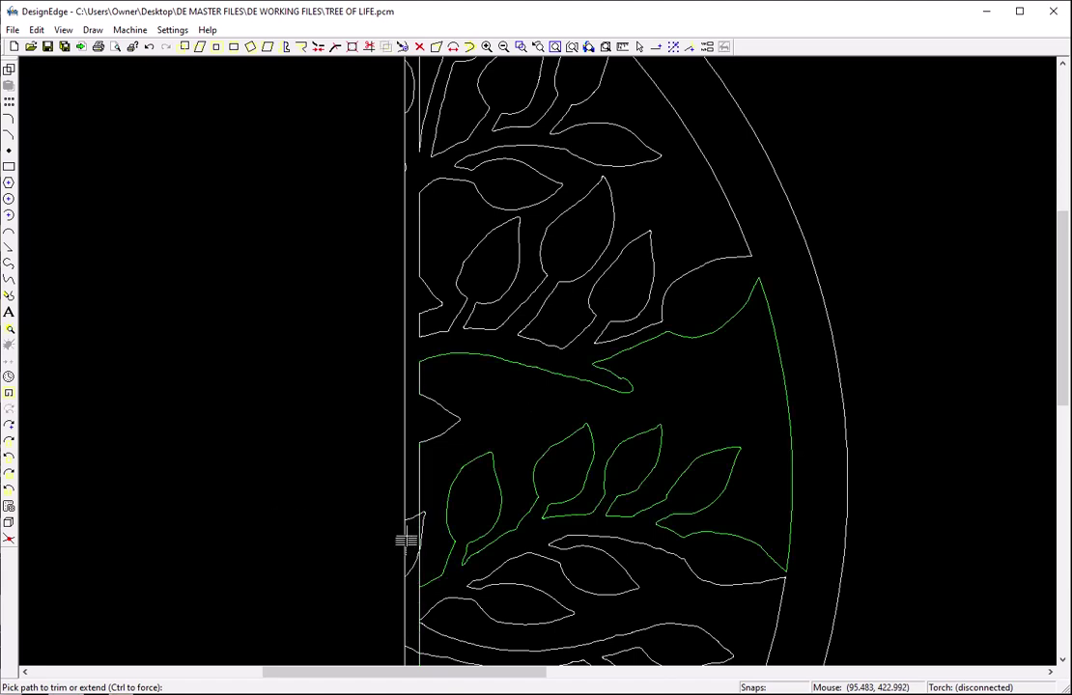
left_click(411, 649)
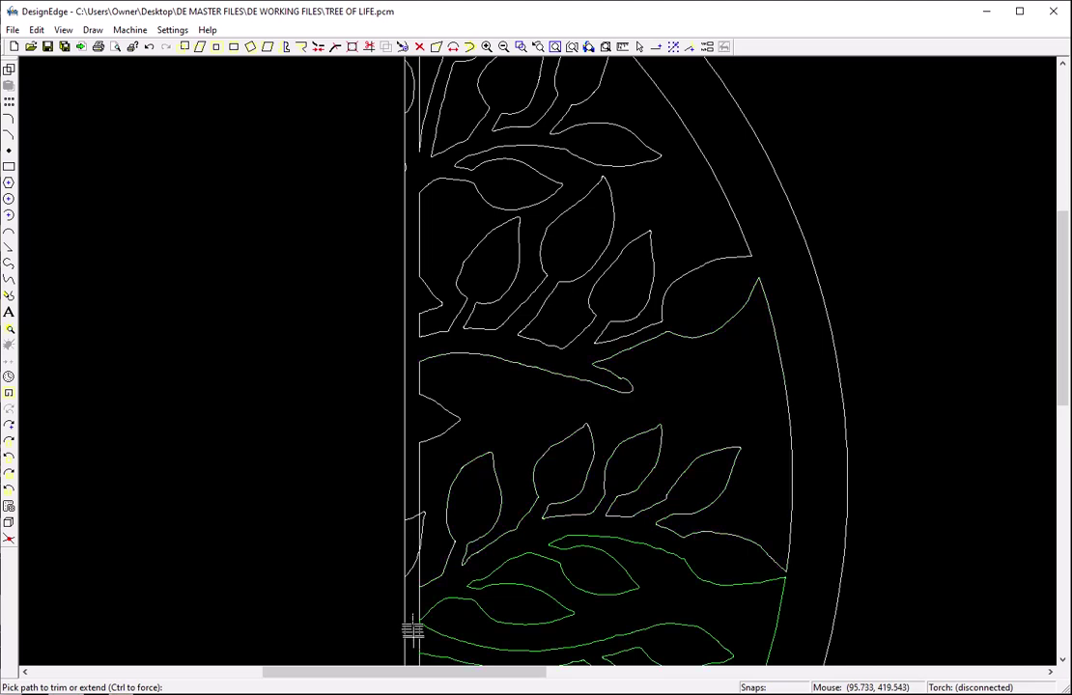
left_click(419, 633)
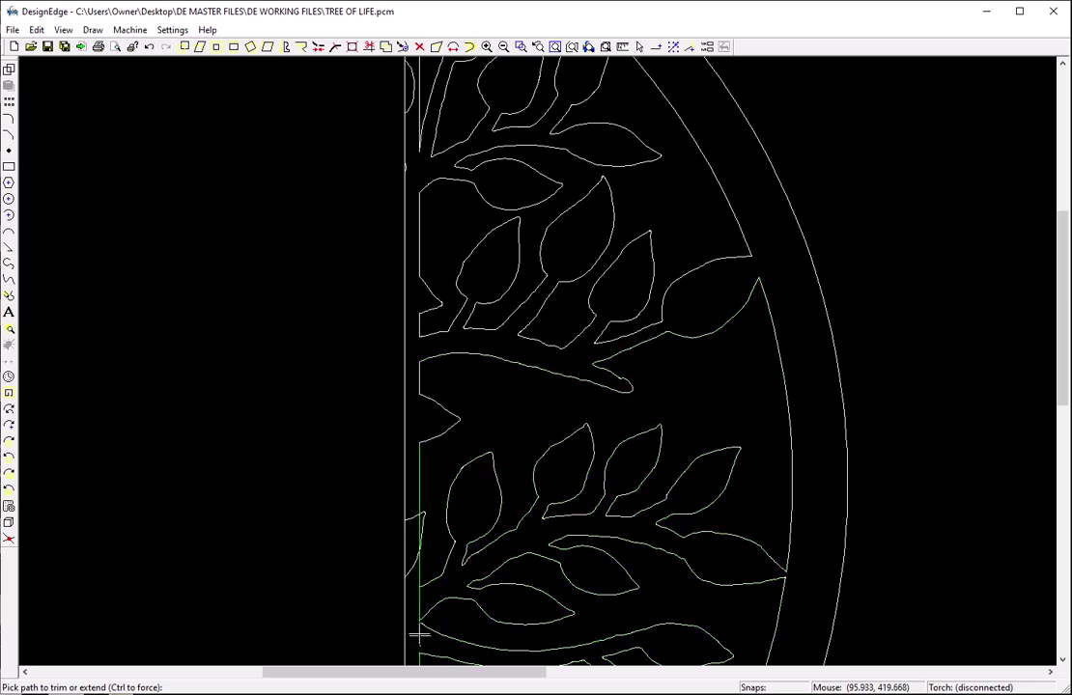
right_click(328, 629)
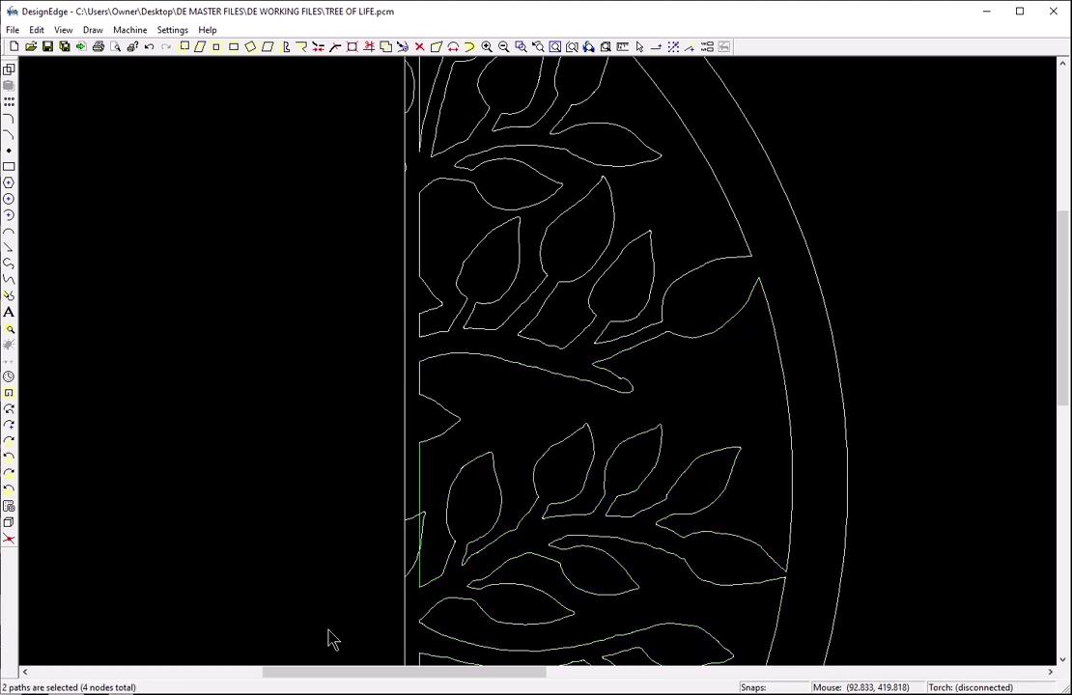
left_click(413, 526)
key("Delete")
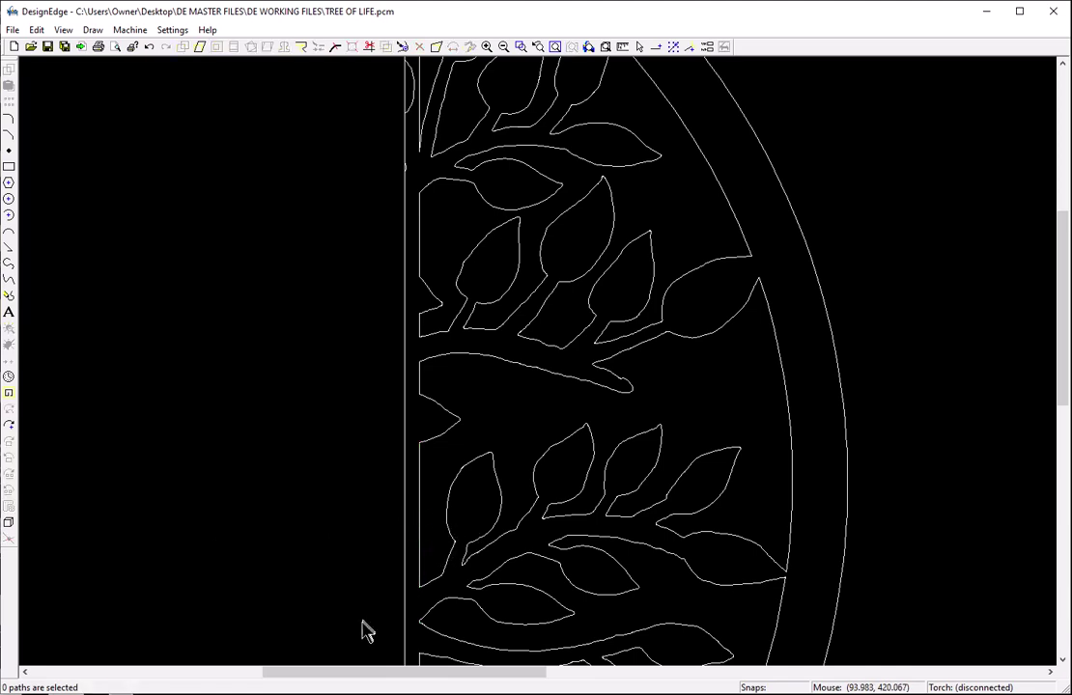
Trim the leaf beneath the right section's lowest branch to the outer line and remove the line segment across it.
scroll(370, 642, "down", 3)
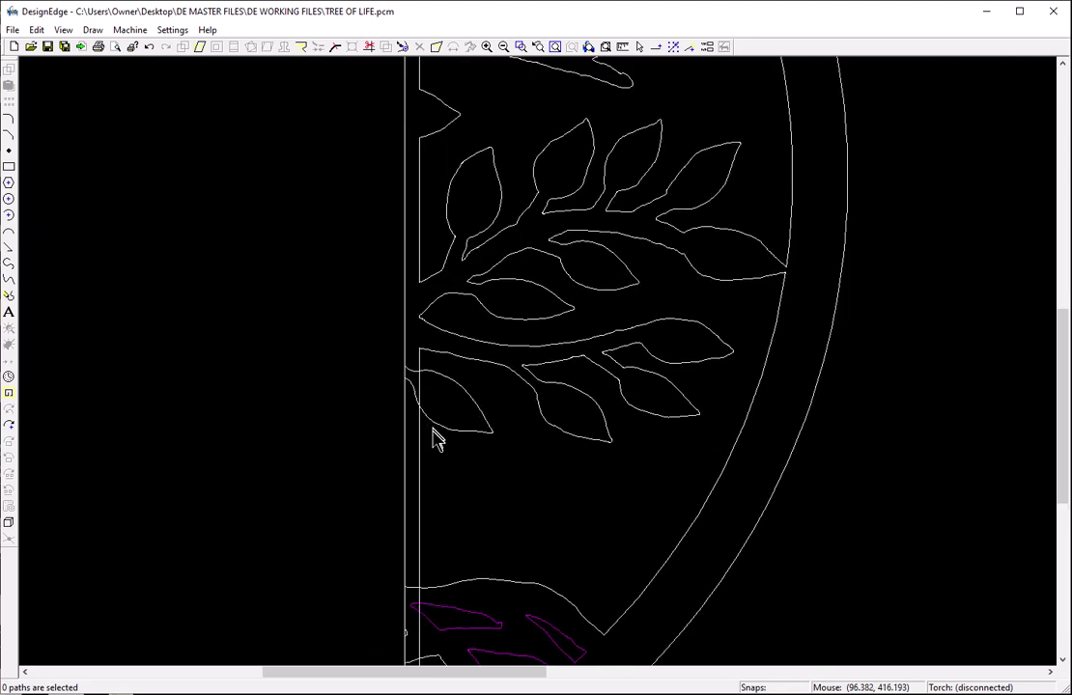
key("t")
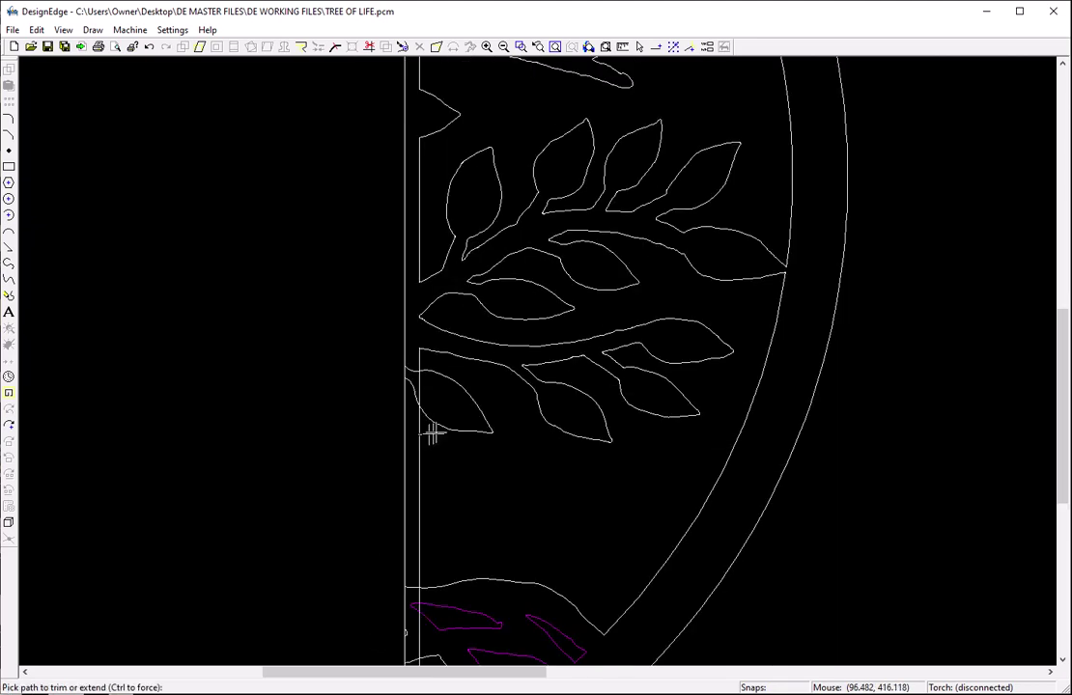
left_click(415, 382)
left_click(417, 384)
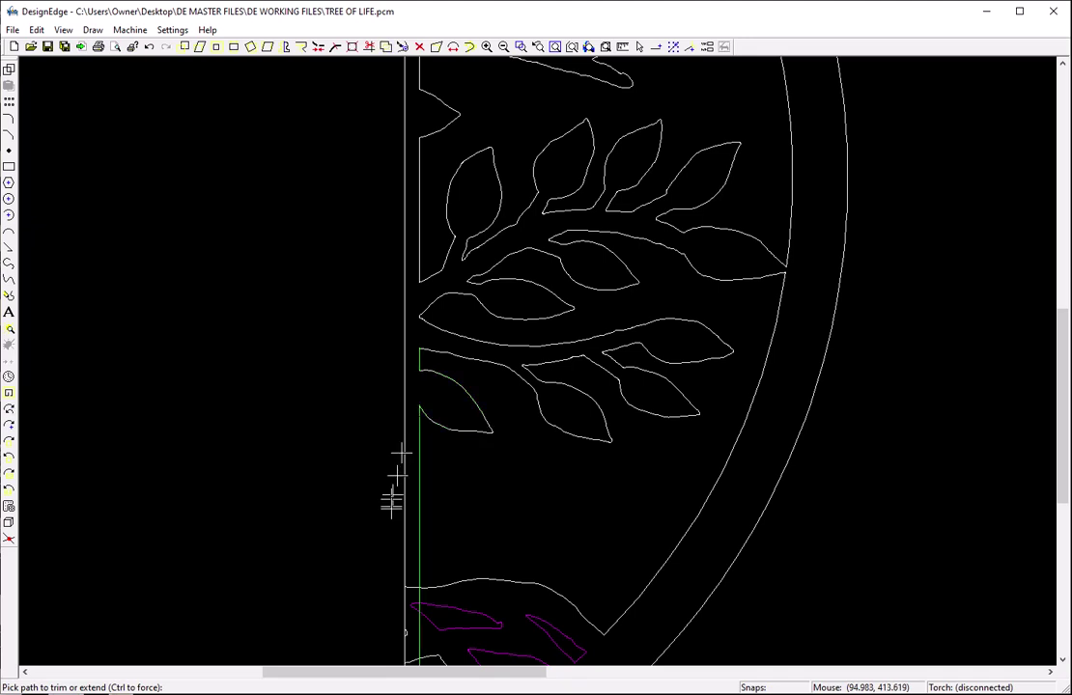
Trim the right section's ground outline and the root cutouts below it to the outer line, removing the line segments between the cutouts.
scroll(386, 538, "down", 3)
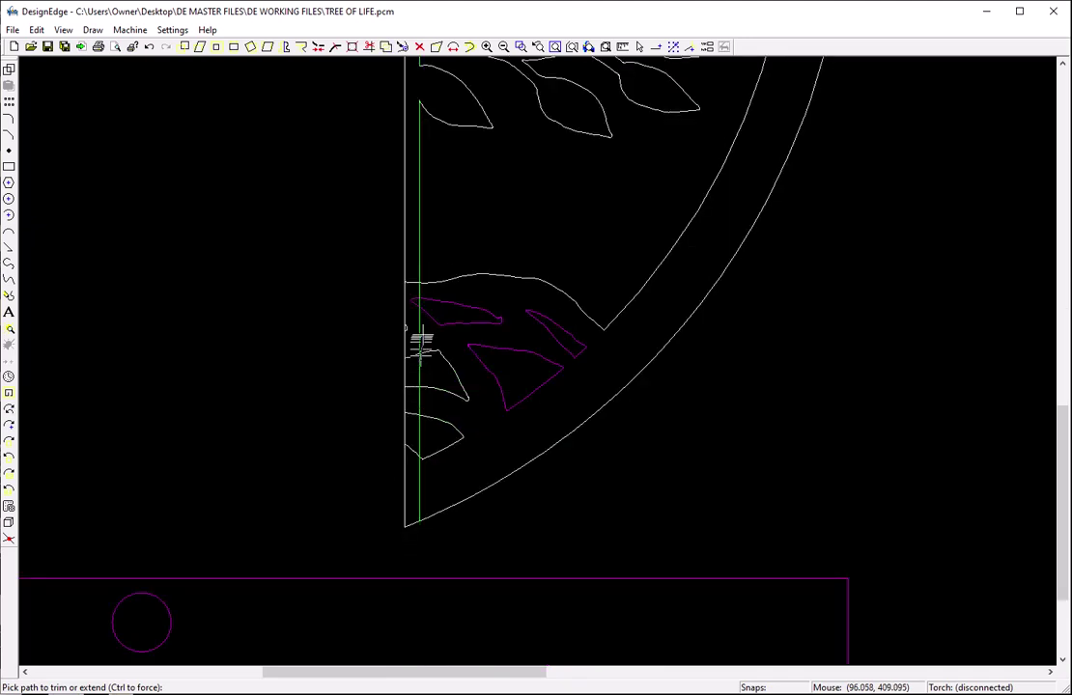
left_click(409, 281)
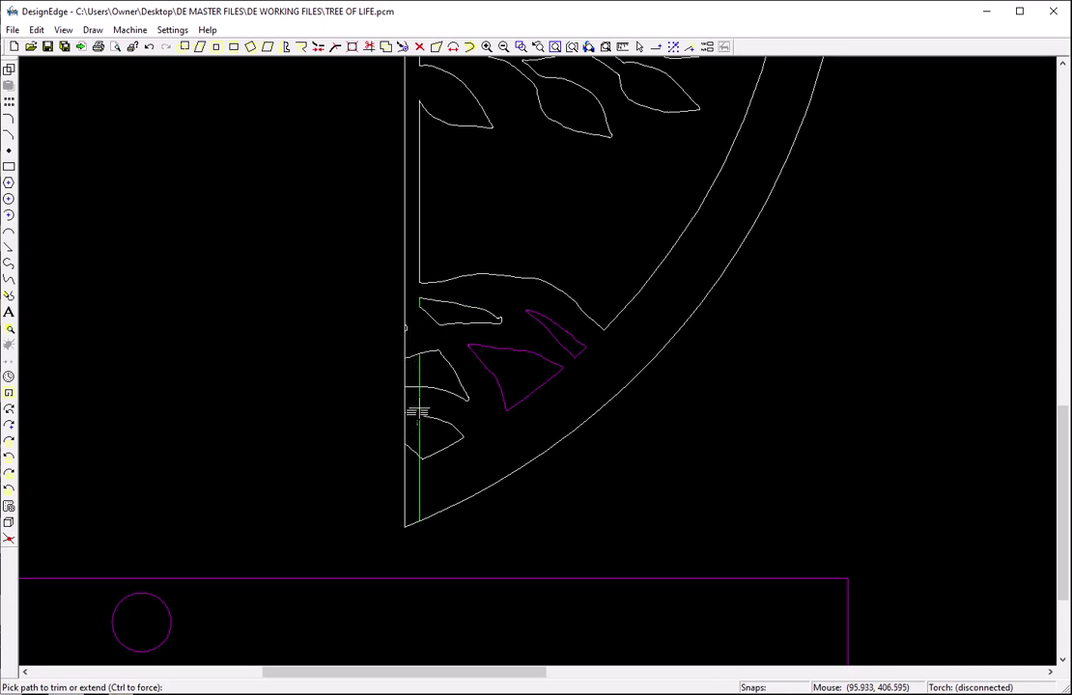
left_click(415, 386)
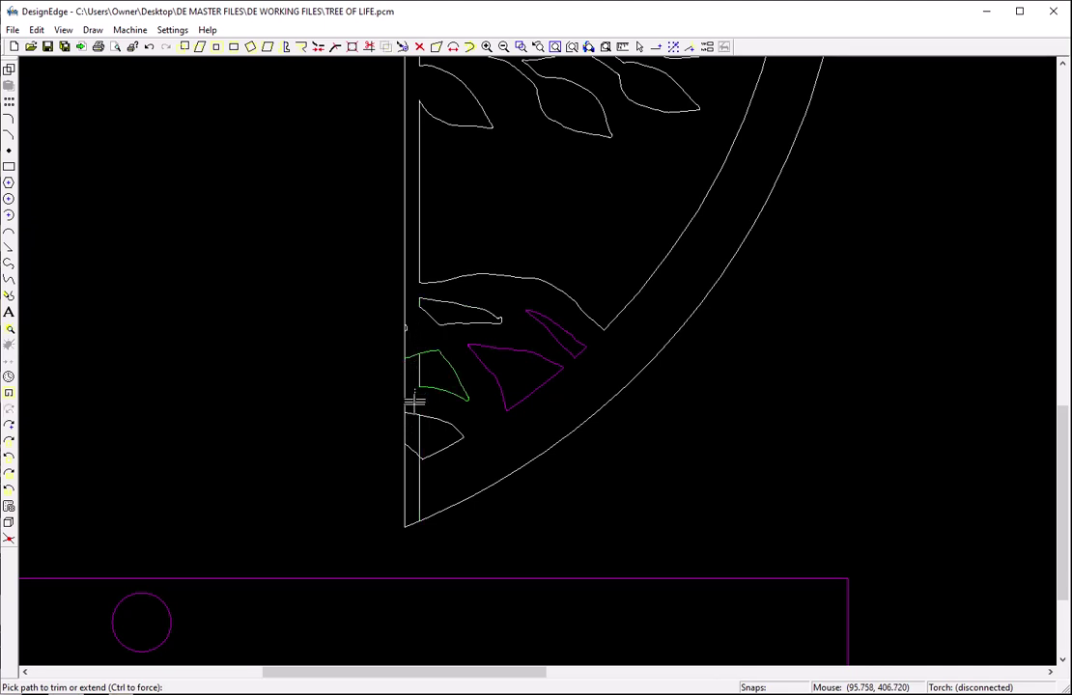
left_click(412, 410)
left_click(411, 357)
left_click(420, 483)
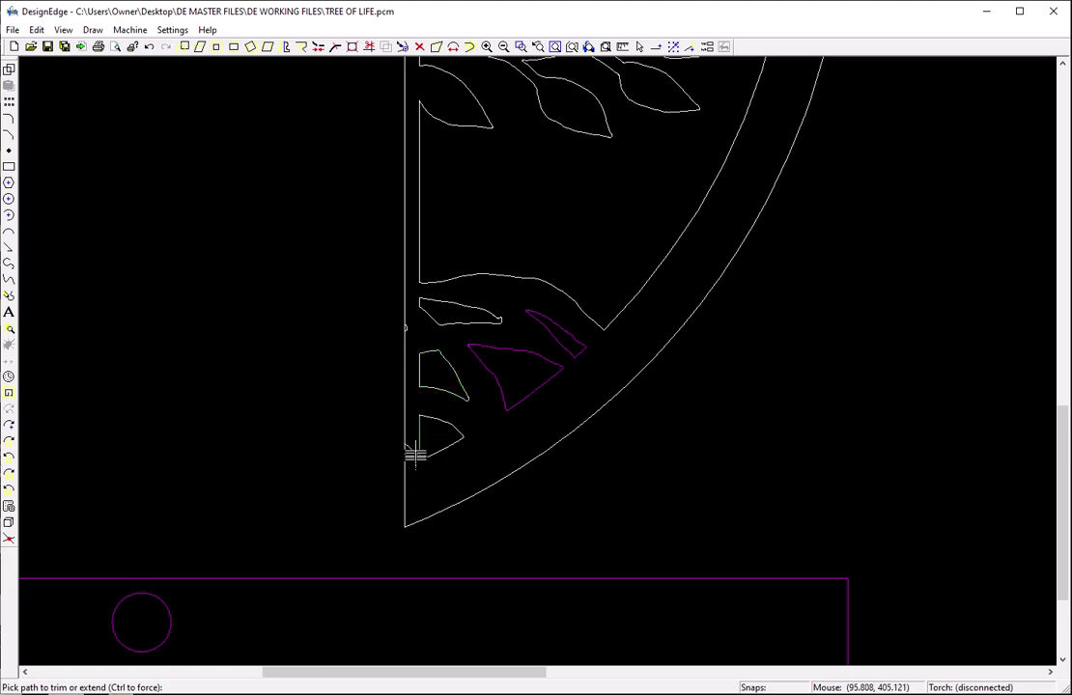
left_click(415, 454)
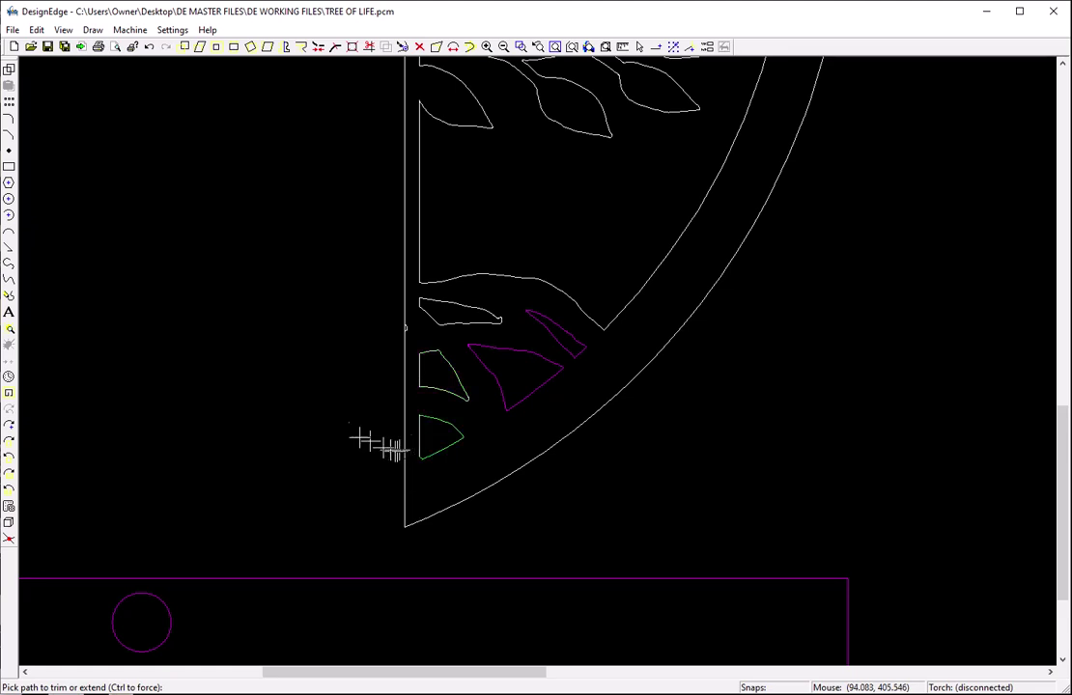
right_click(311, 406)
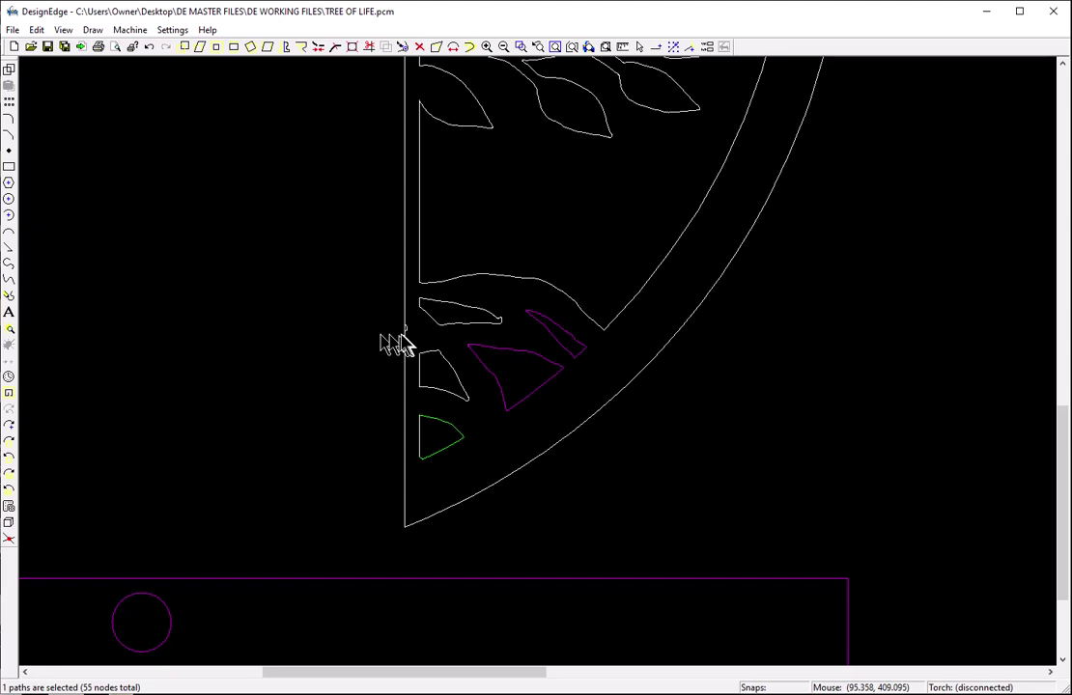
Delete the leftover fragments between the right section's two vertical lines, beside the root cutouts and near the upper branches.
left_click_drag(382, 318, 414, 341)
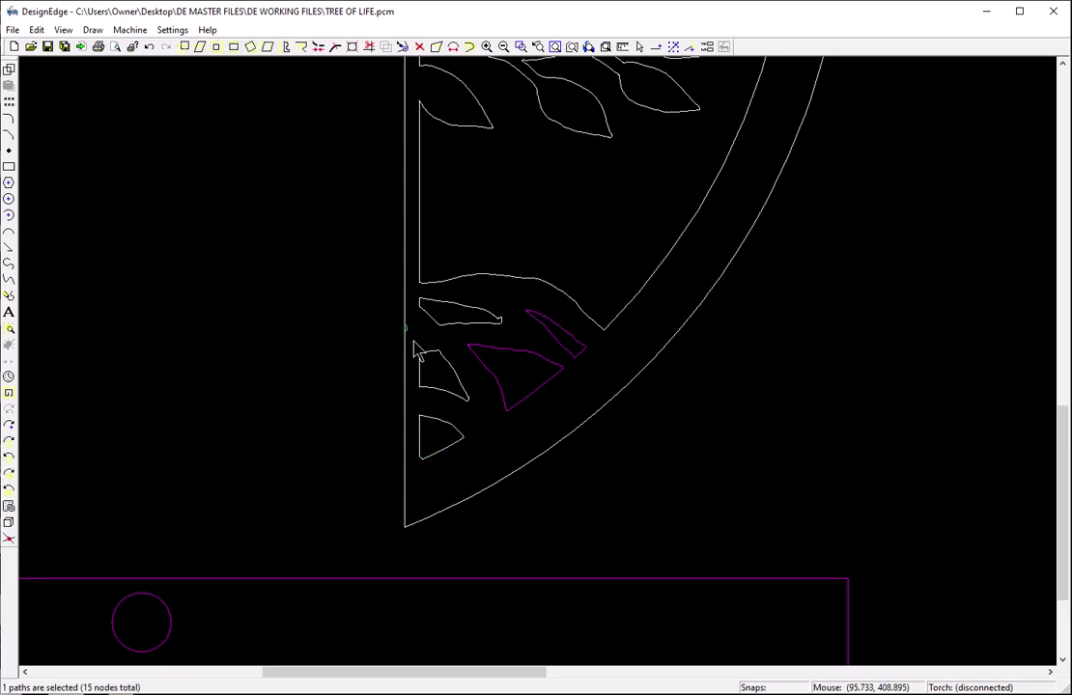
left_click(415, 349)
scroll(414, 346, "up", 3)
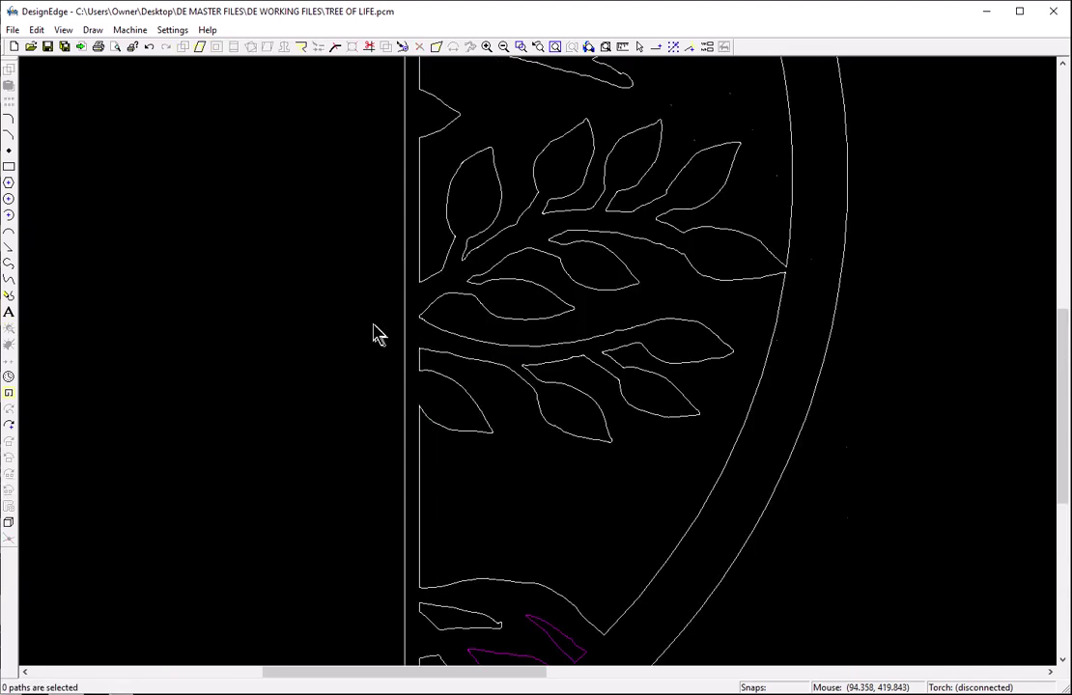
scroll(376, 331, "up", 3)
mouse_move(400, 178)
left_mouse_down()
mouse_move(386, 154)
mouse_move(417, 194)
left_mouse_up()
scroll(409, 204, "up", 3)
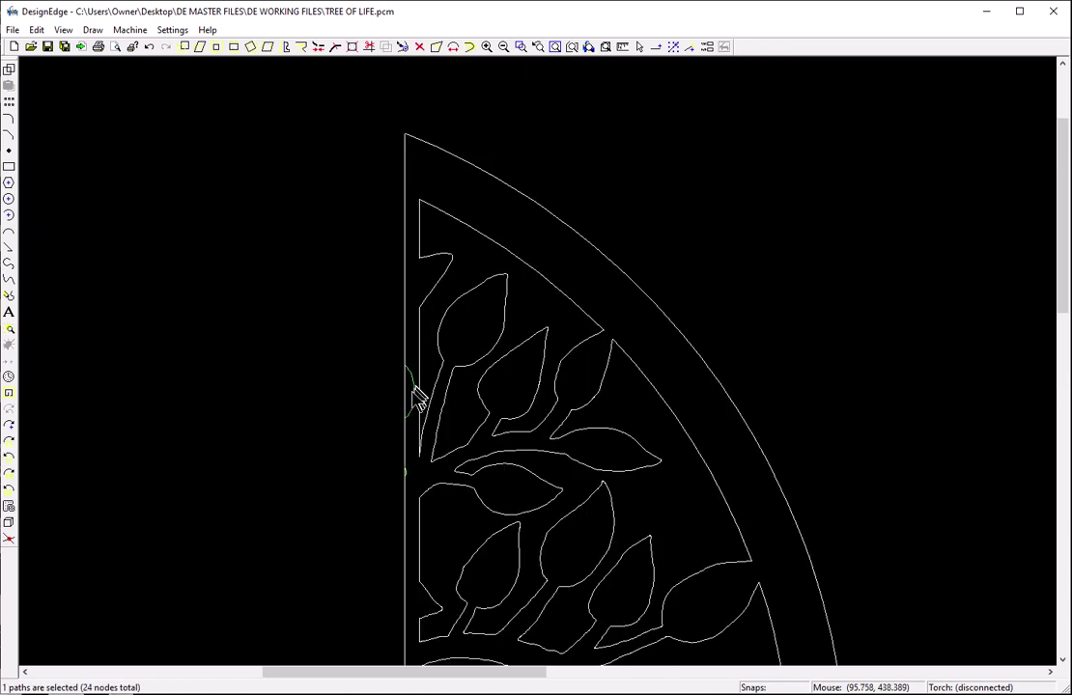
key("Delete")
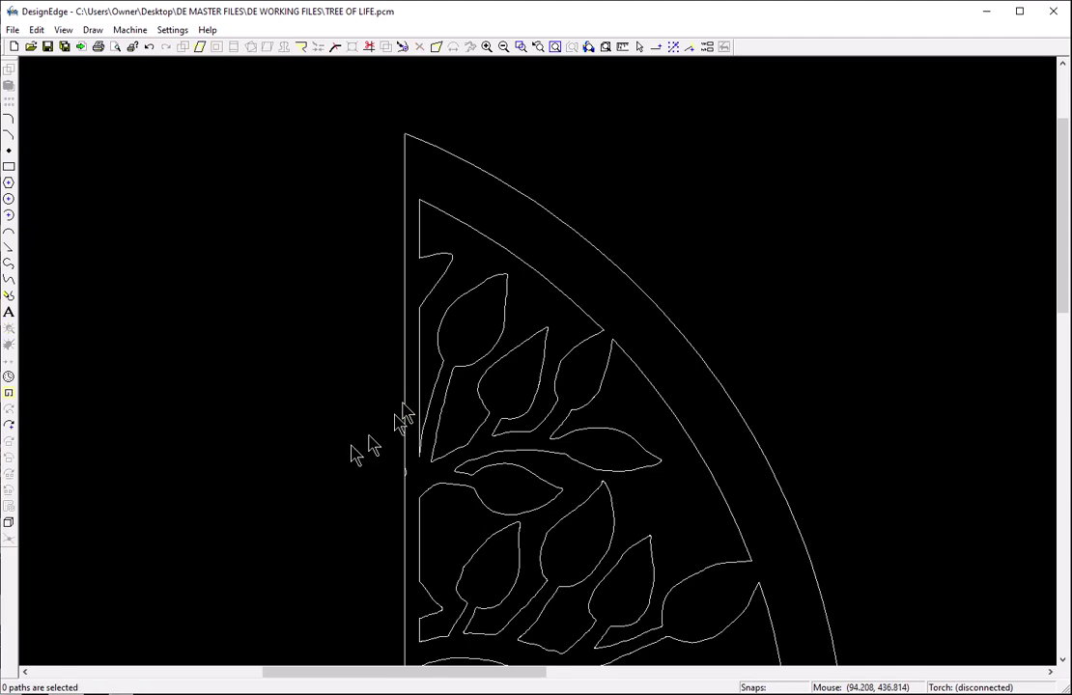
Join all the trimmed paths of the right section into closed shapes.
scroll(323, 417, "down", 3)
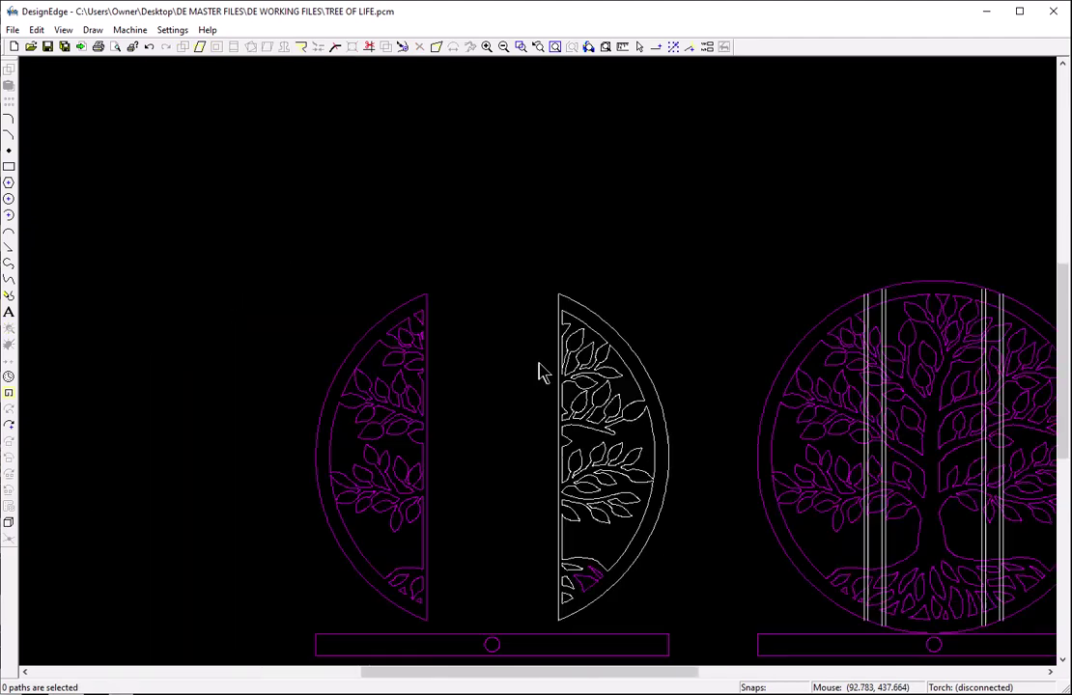
left_click_drag(527, 263, 688, 637)
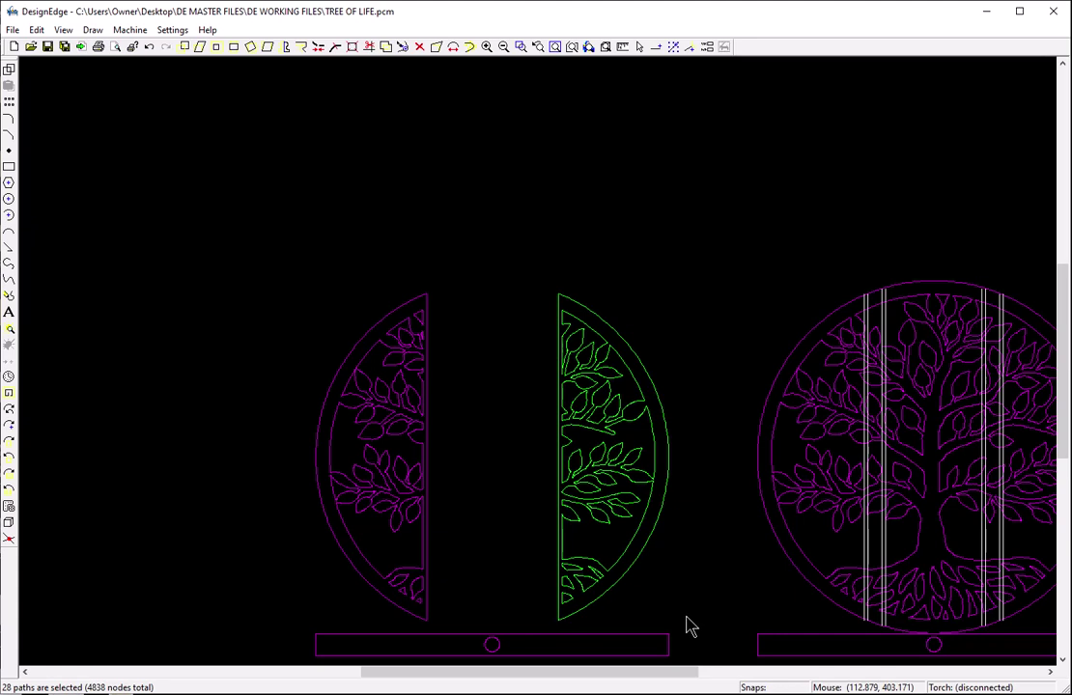
left_click(519, 507)
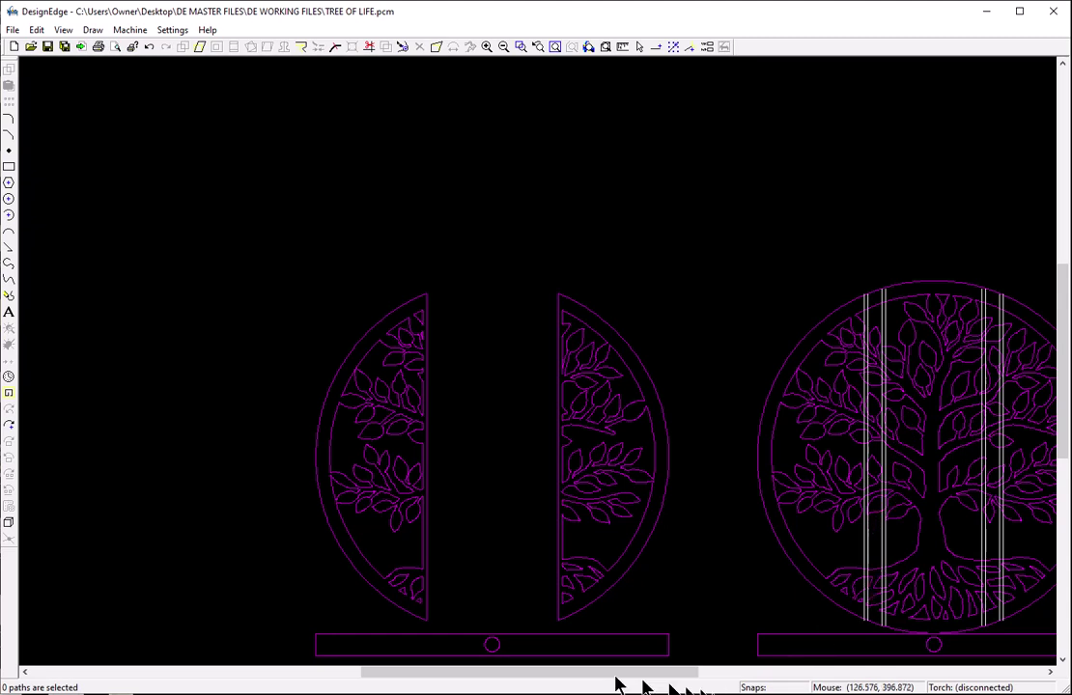
Delete the base rectangles beneath the finished side sections and beneath the full tree copy, keeping the small circles.
left_click_drag(507, 679, 586, 681)
key("z")
left_click(574, 240)
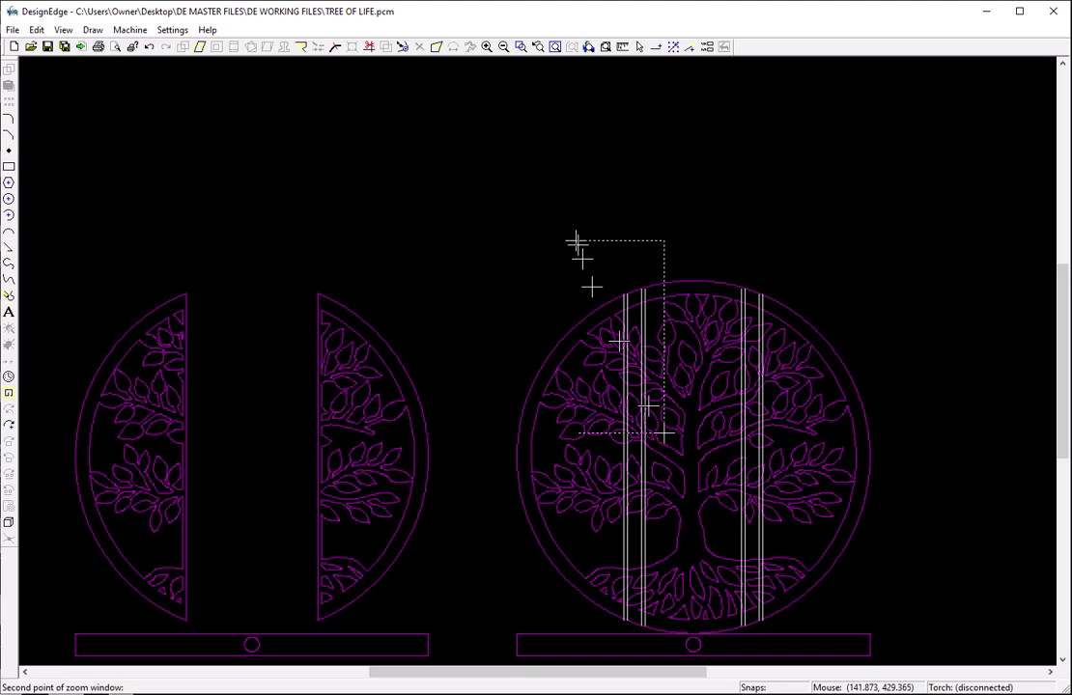
left_click(822, 648)
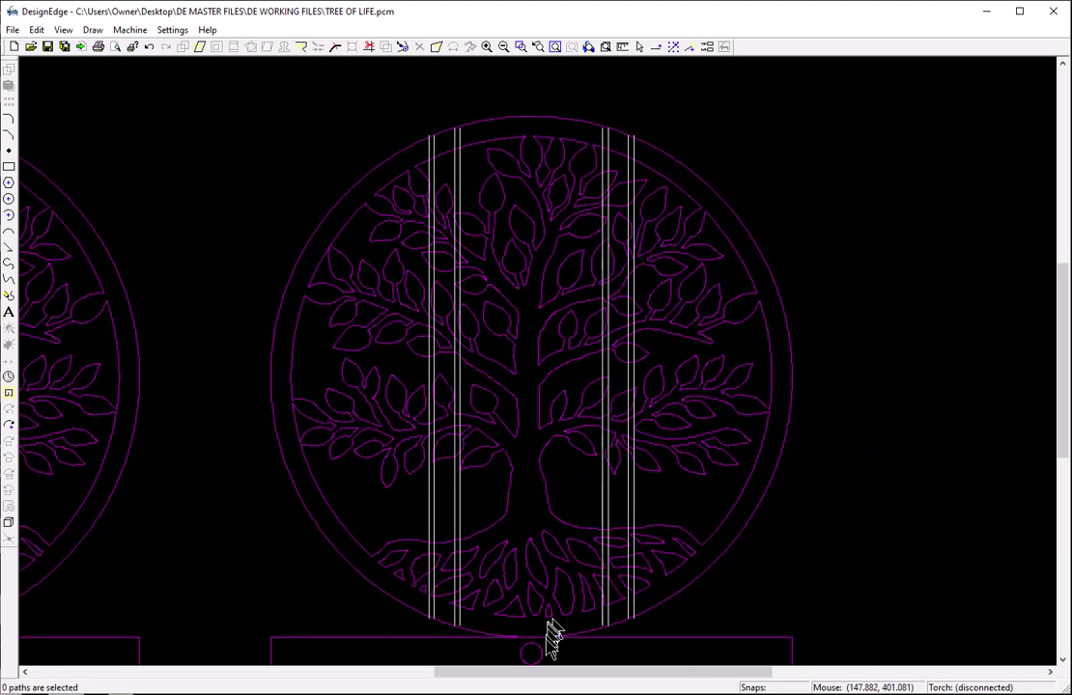
left_click(537, 658)
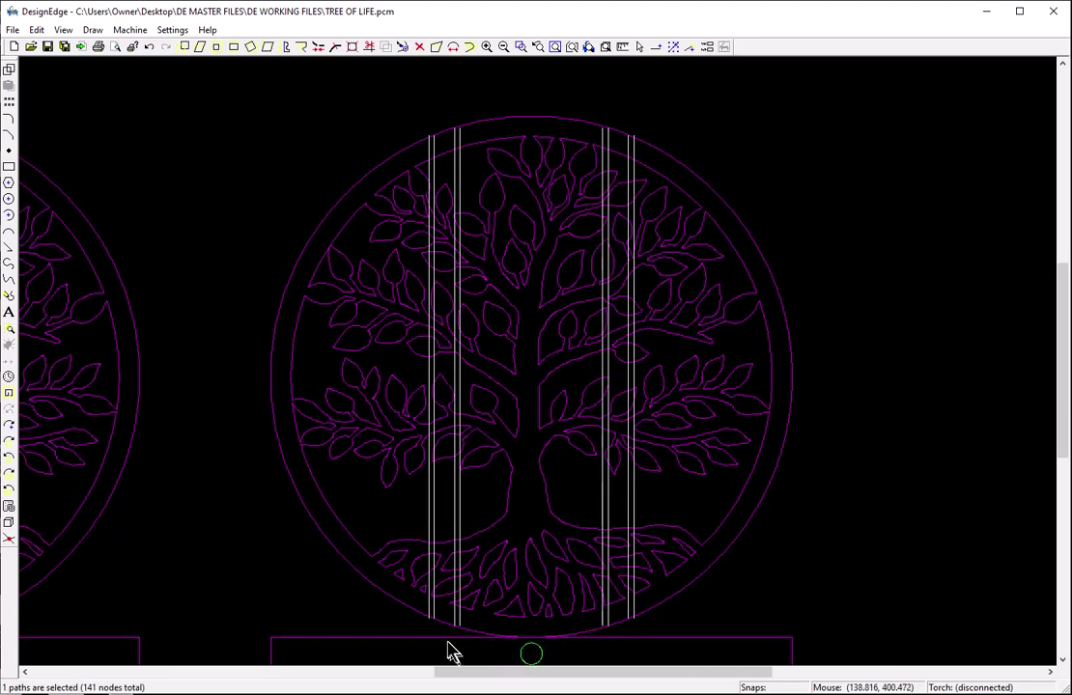
left_click(483, 659)
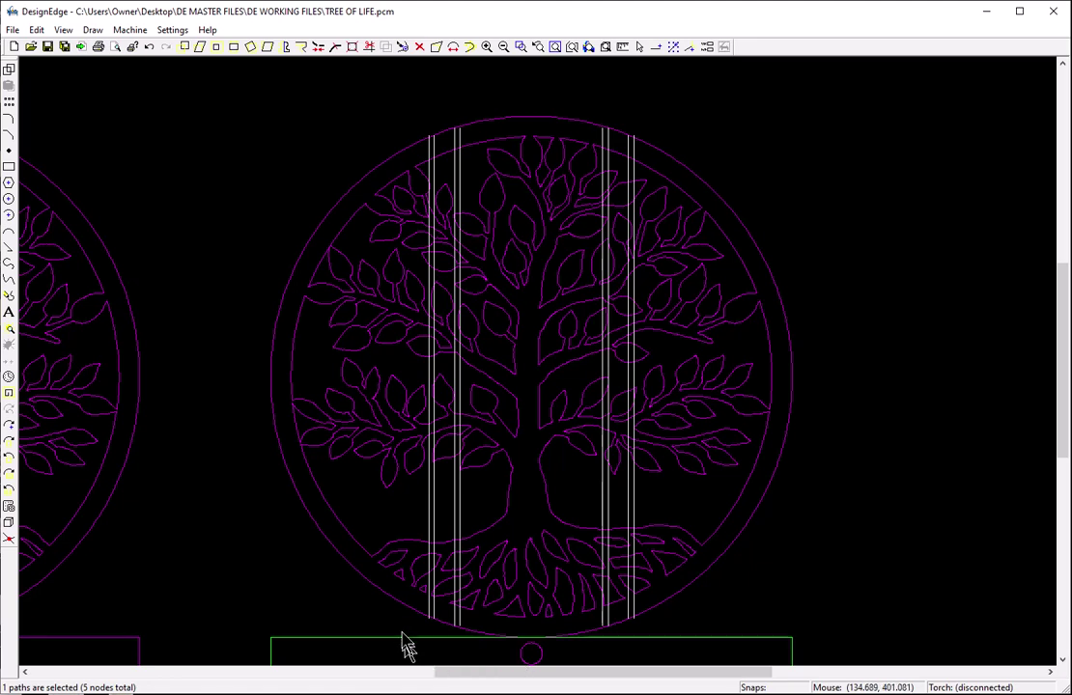
left_click(118, 639)
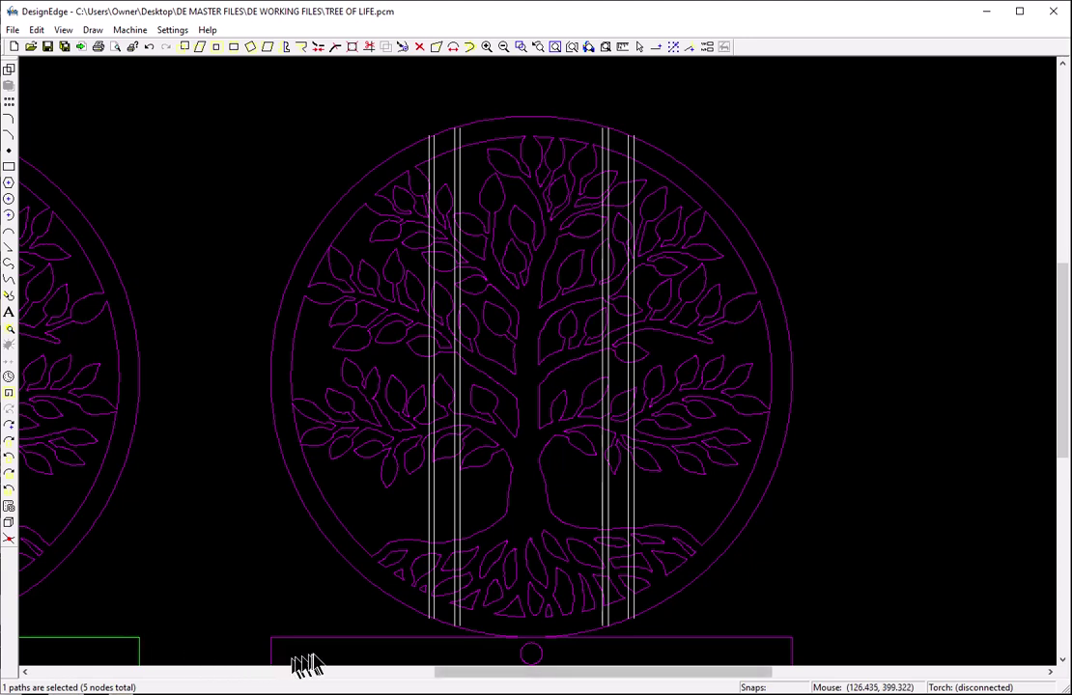
key("Delete")
left_click(326, 650)
key("Delete")
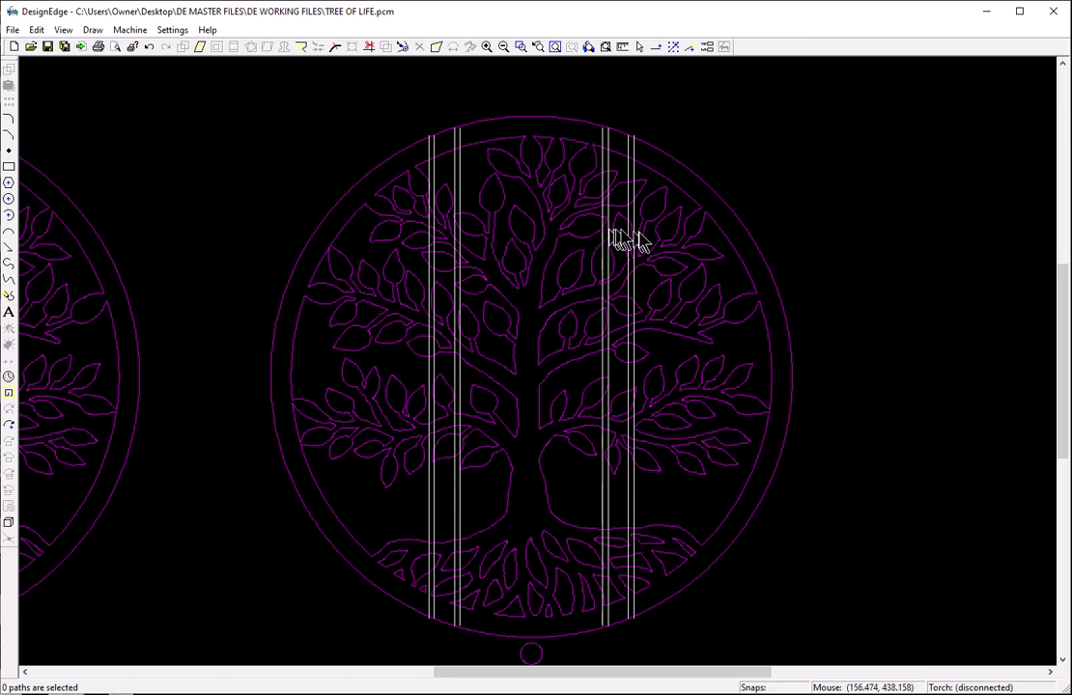
Delete the outermost pair of vertical lines on each side of the full tree copy, keeping the two inner pairs.
left_click(632, 181)
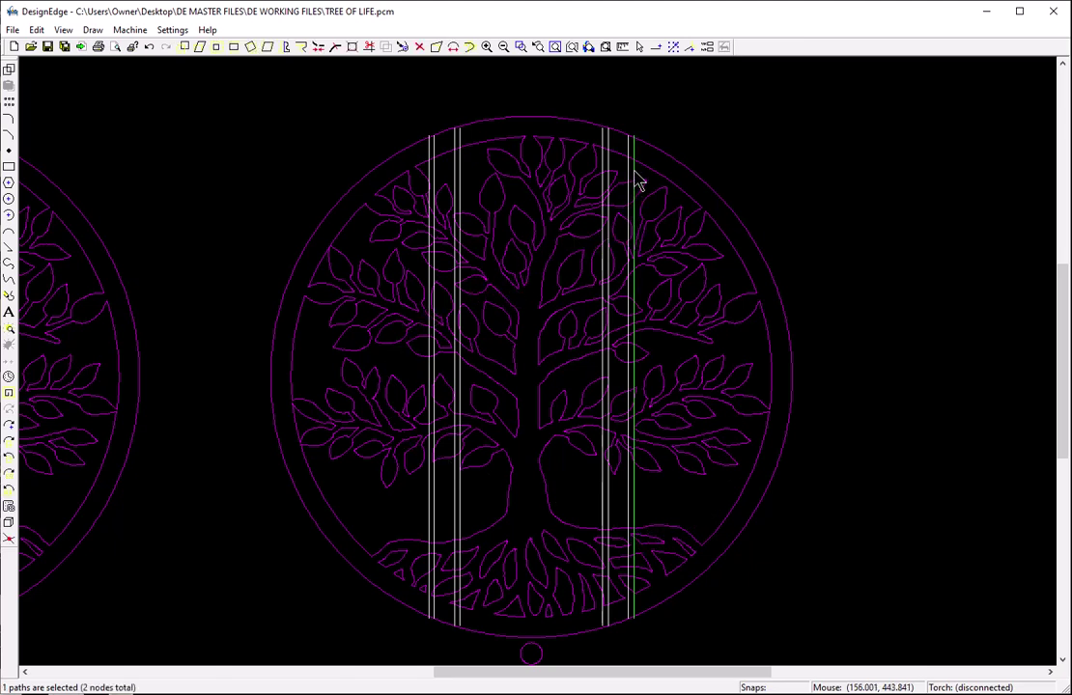
key("Delete")
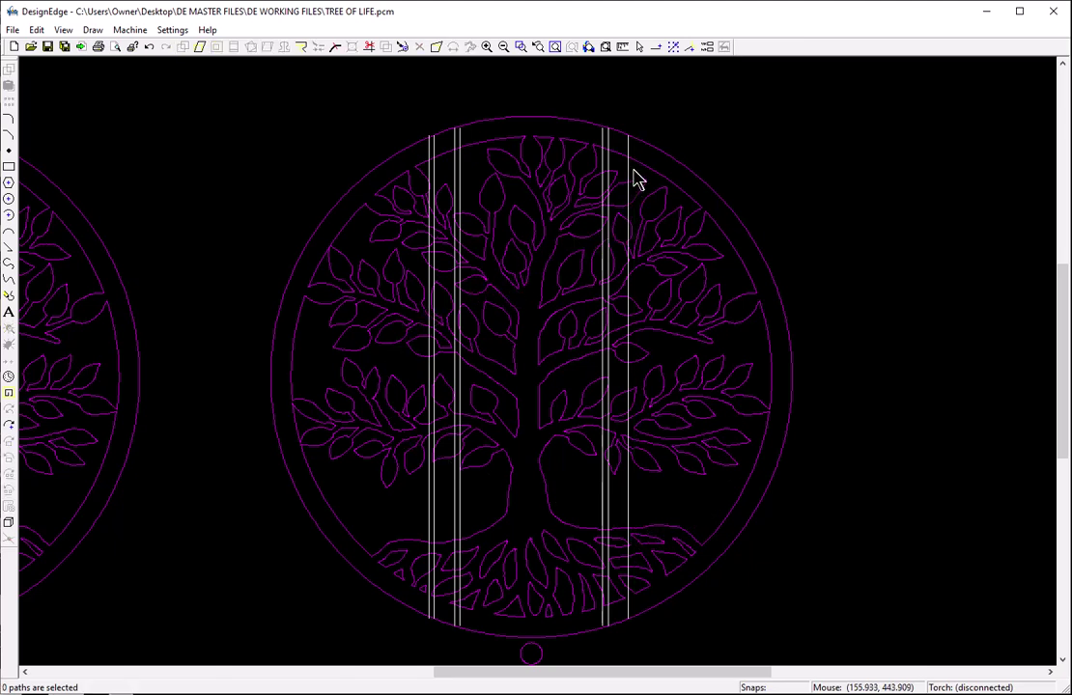
left_click(629, 180)
key("Delete")
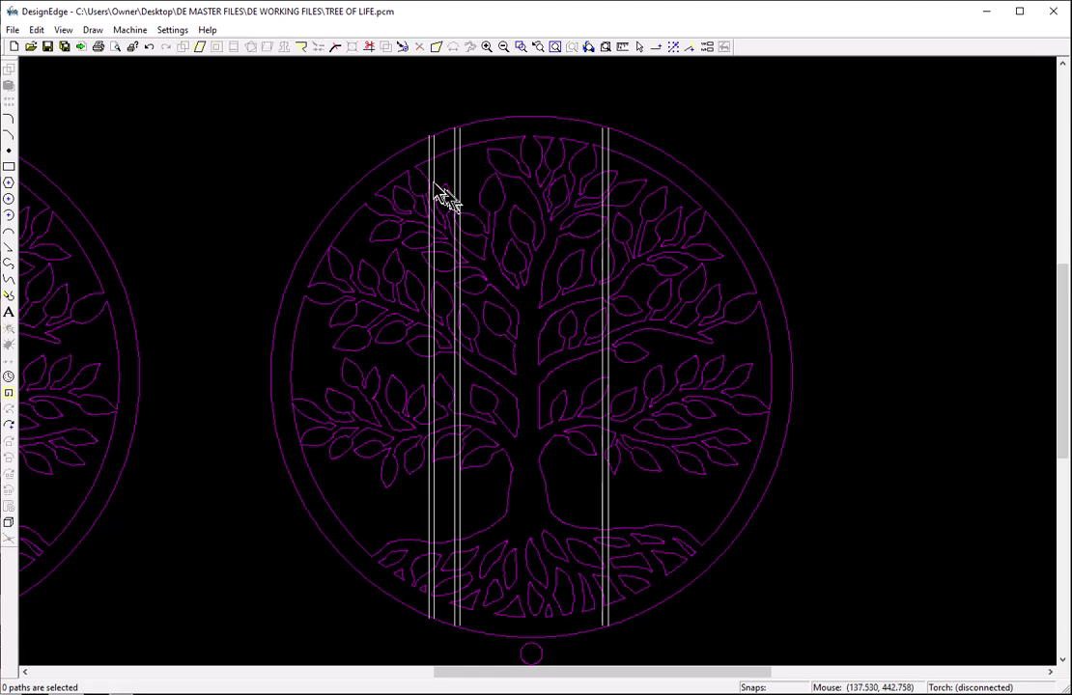
left_click(434, 168)
key("Delete")
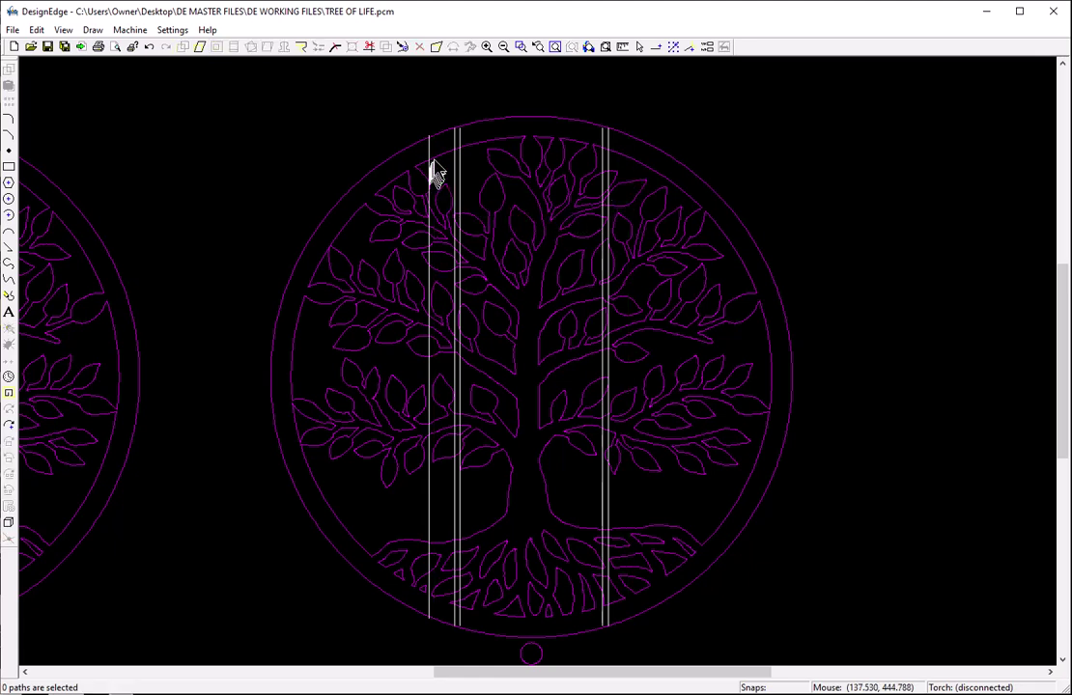
left_click(428, 154)
key("Delete")
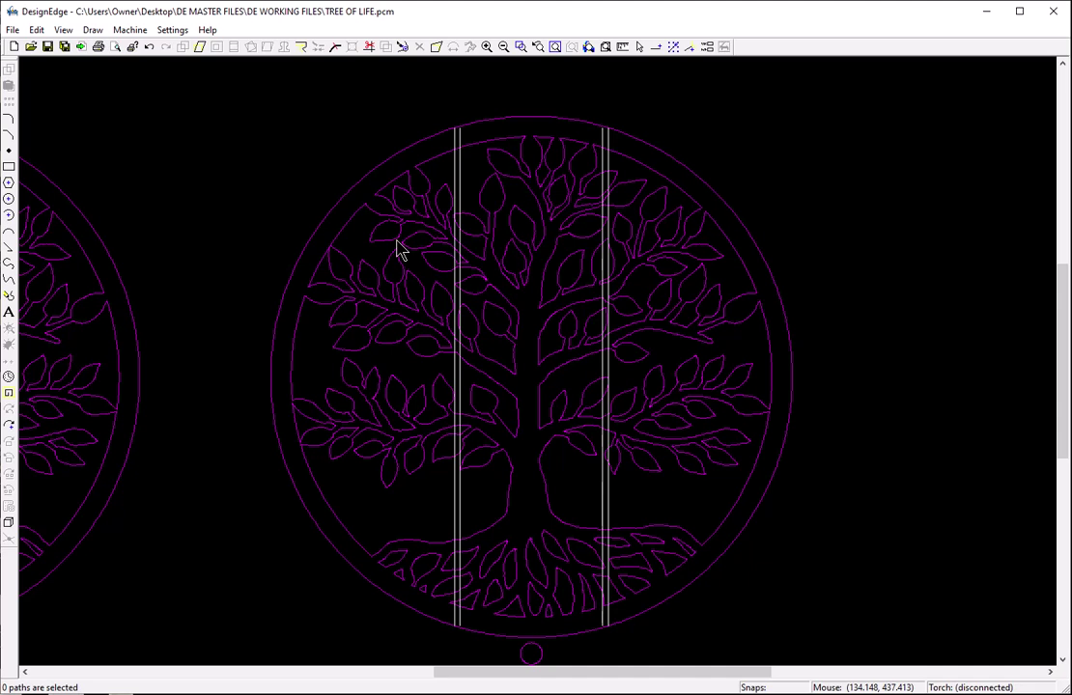
Trim the outer circle on both sides and the upper-right canopy cutout to the outermost vertical lines of the full tree copy.
key("t")
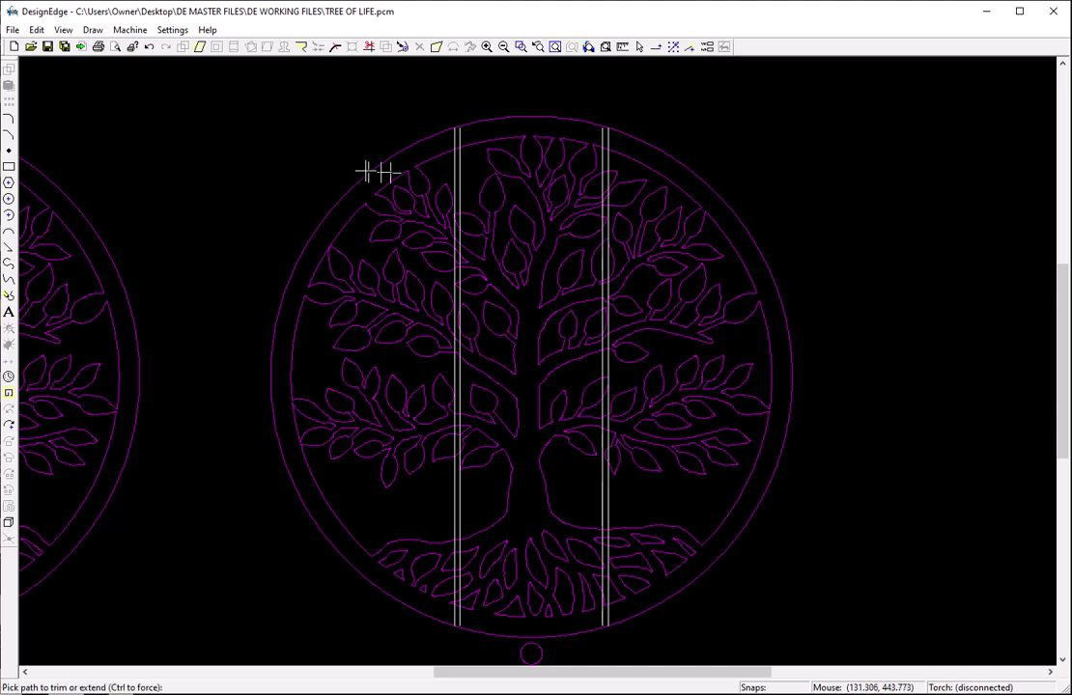
left_click(377, 164)
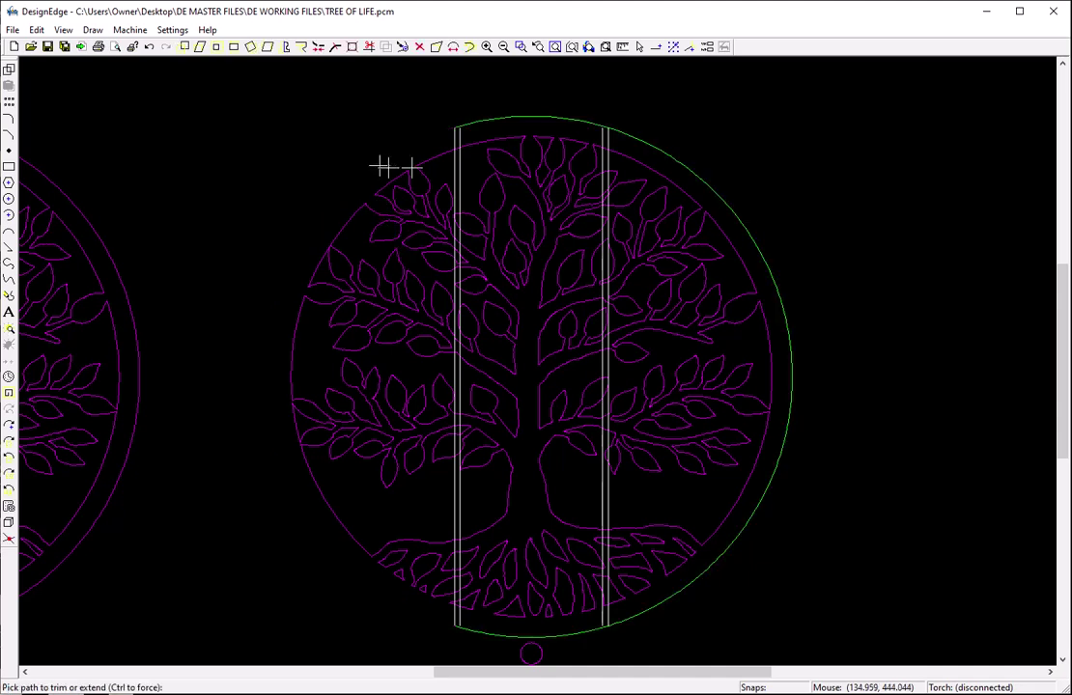
left_click(650, 146)
left_click(637, 166)
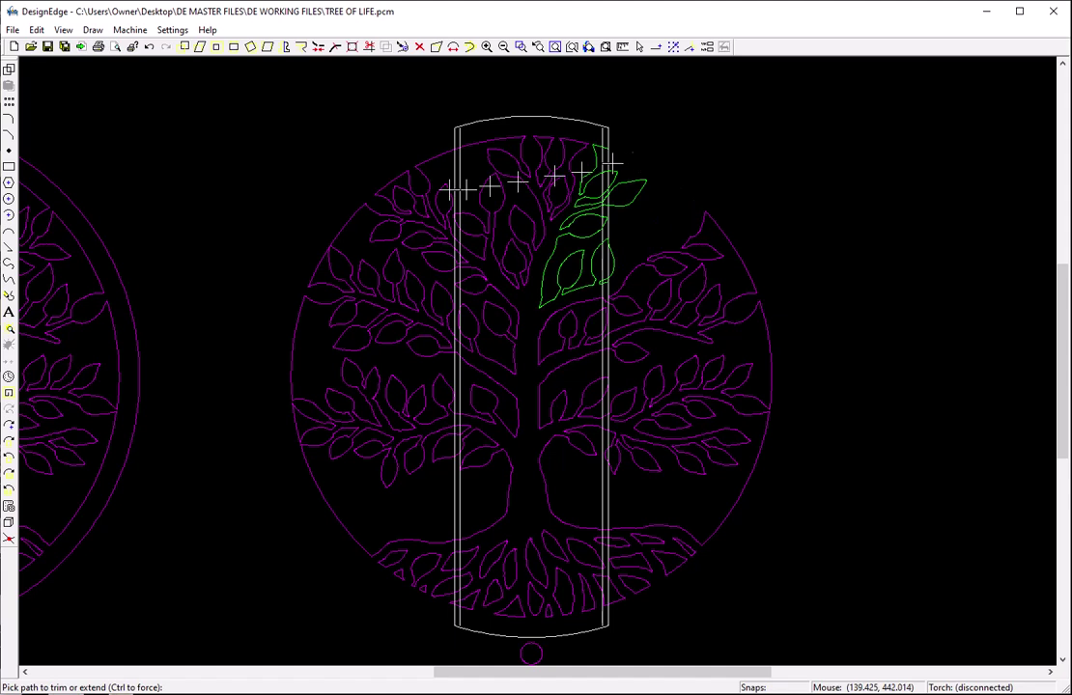
Trim the canopy, branch and root cutouts extending beyond the leftmost vertical line of the center section.
left_click(425, 167)
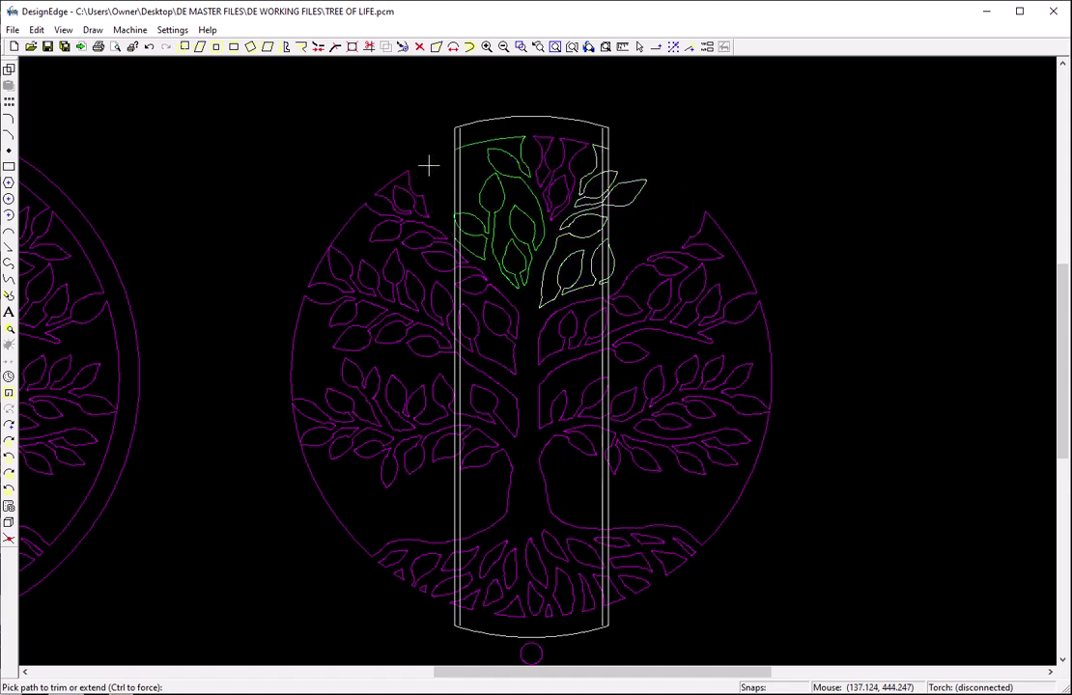
left_click(440, 246)
left_click(425, 353)
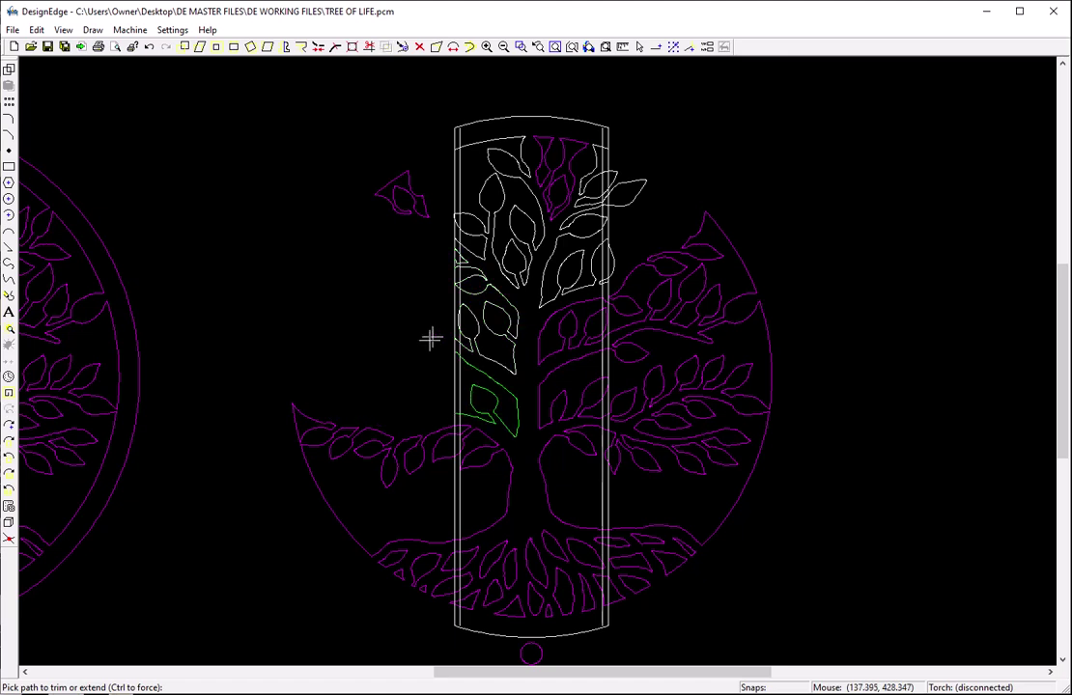
left_click(431, 431)
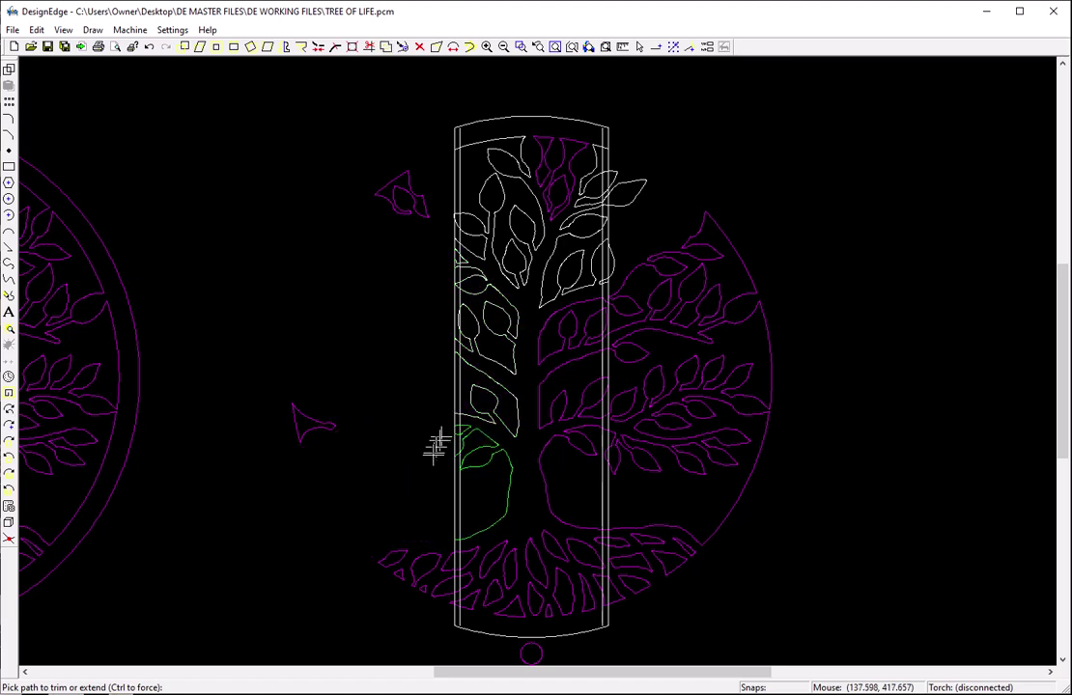
left_click(437, 566)
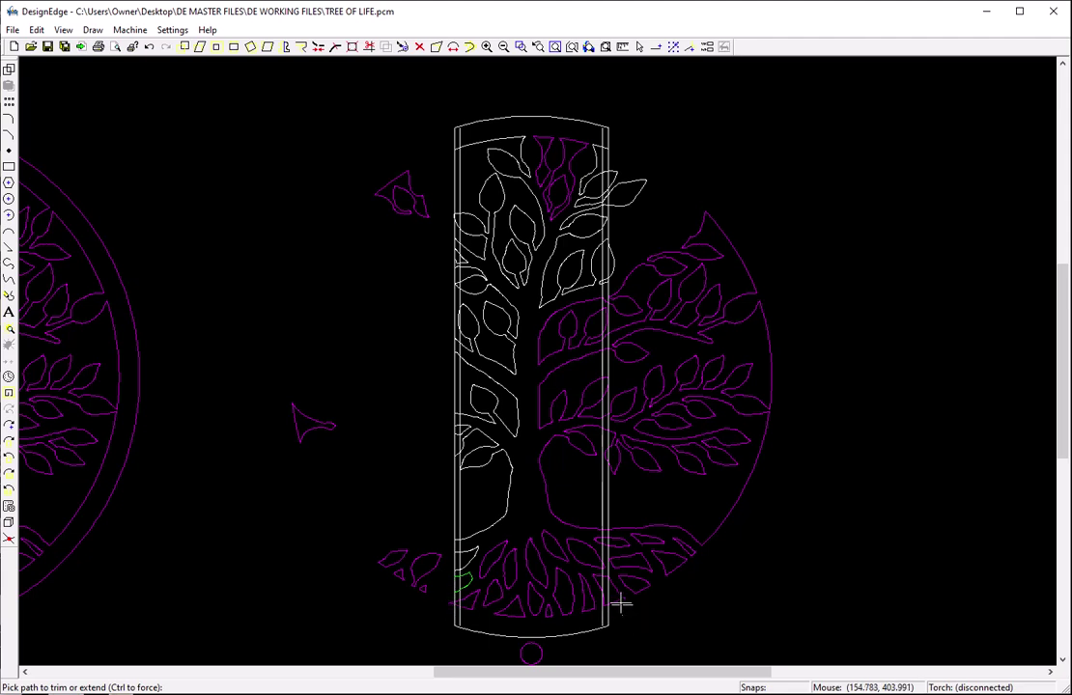
Trim the root, branch and leaf cutouts extending beyond the rightmost vertical line of the center section.
left_click(618, 563)
left_click(618, 524)
left_click(626, 416)
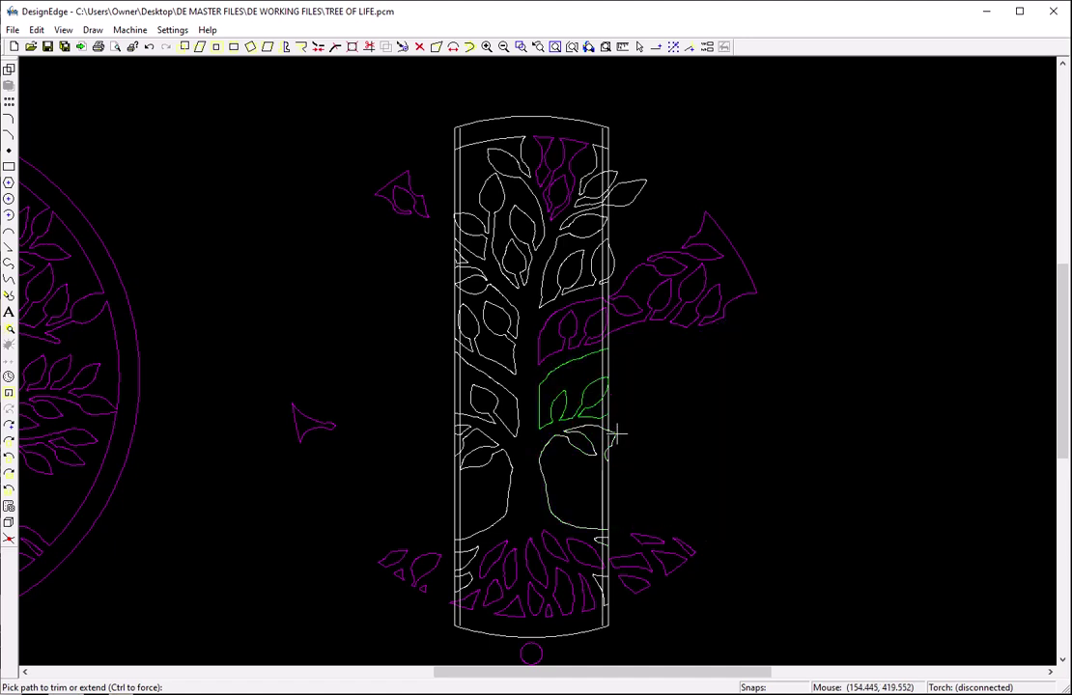
left_click(623, 336)
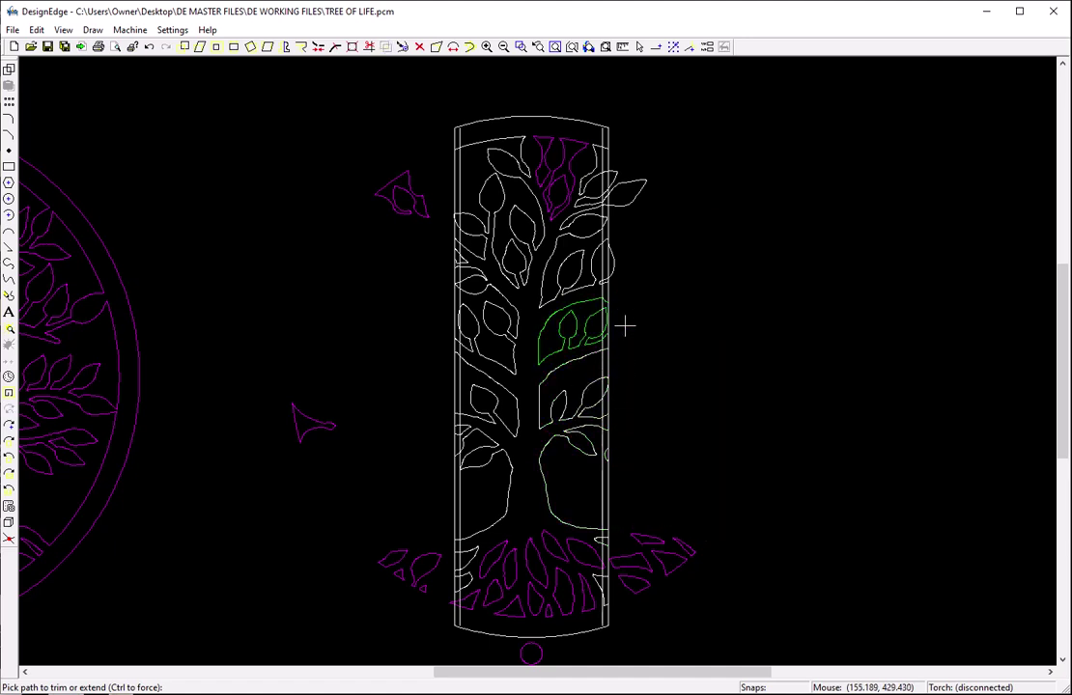
left_click(626, 196)
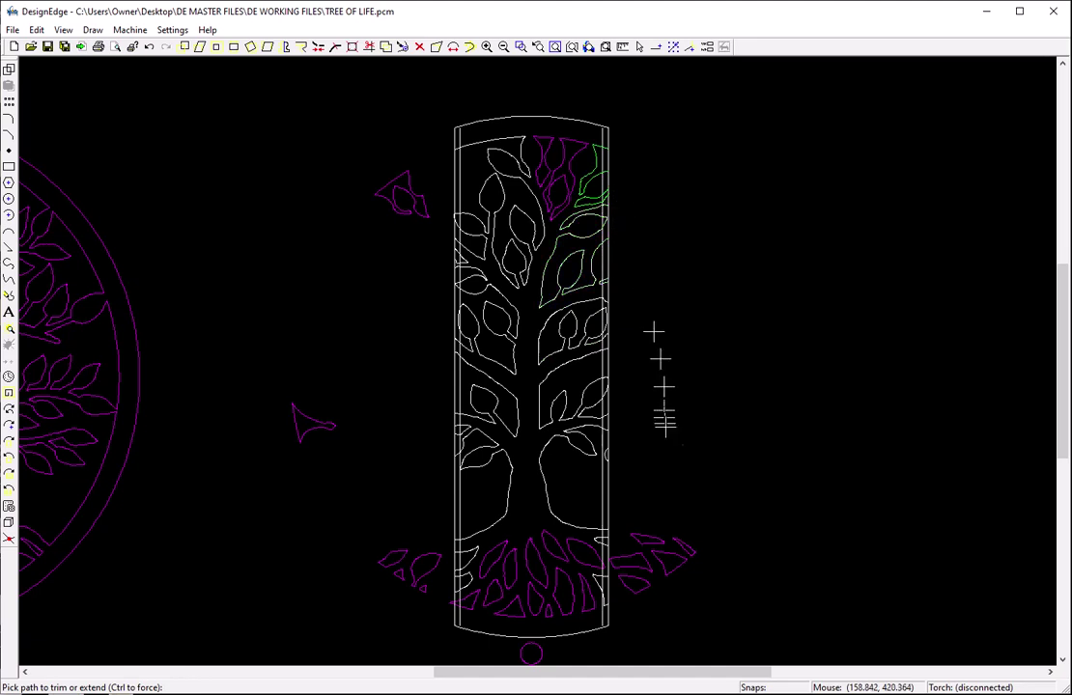
key("Escape")
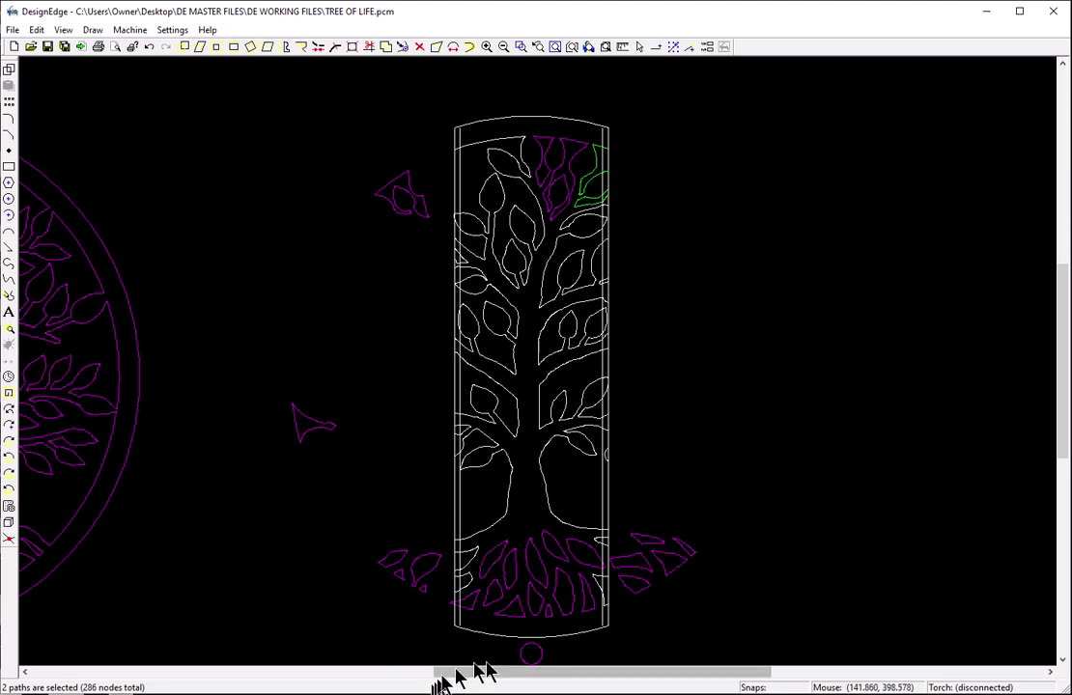
Delete the leftover leaf, branch and root fragments outside the left edge of the center section.
left_click(519, 659)
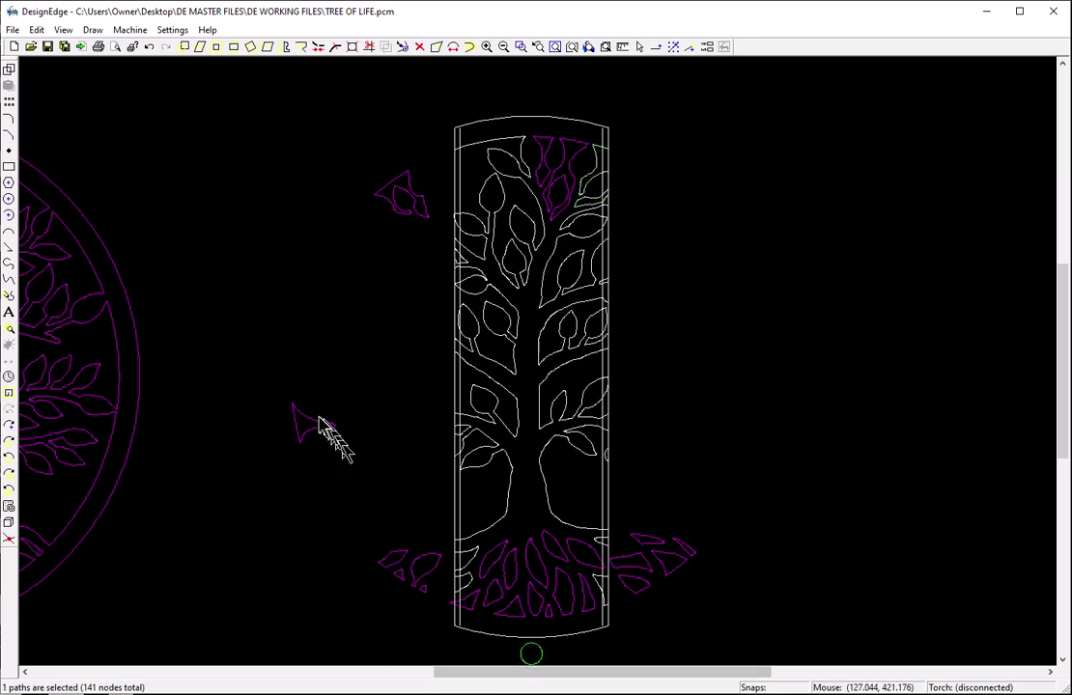
mouse_move(254, 112)
left_mouse_down()
mouse_move(410, 630)
mouse_move(448, 639)
left_mouse_up()
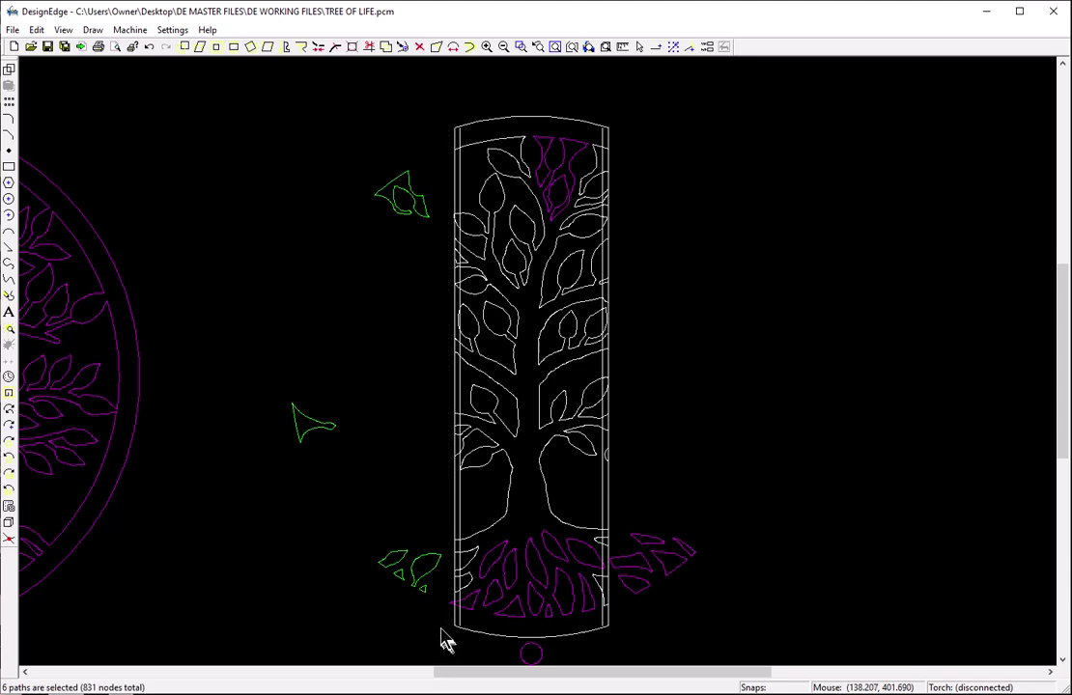
key("Delete")
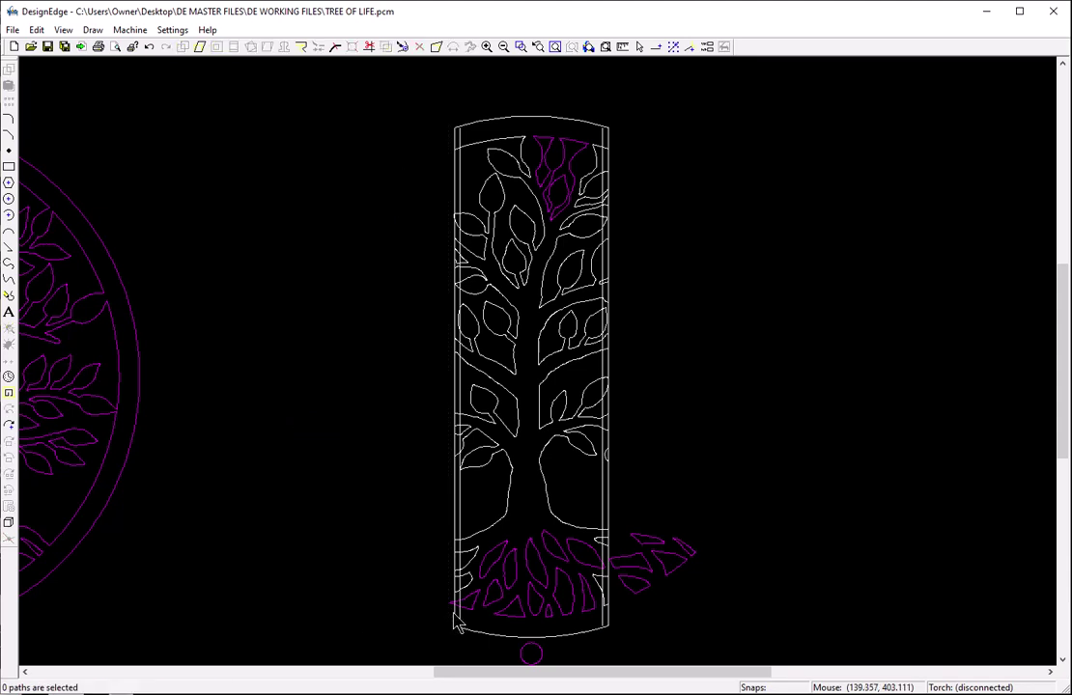
Trim the tip of the lowest left root cutout to the outer vertical line of the center section.
scroll(454, 613, "up", 1)
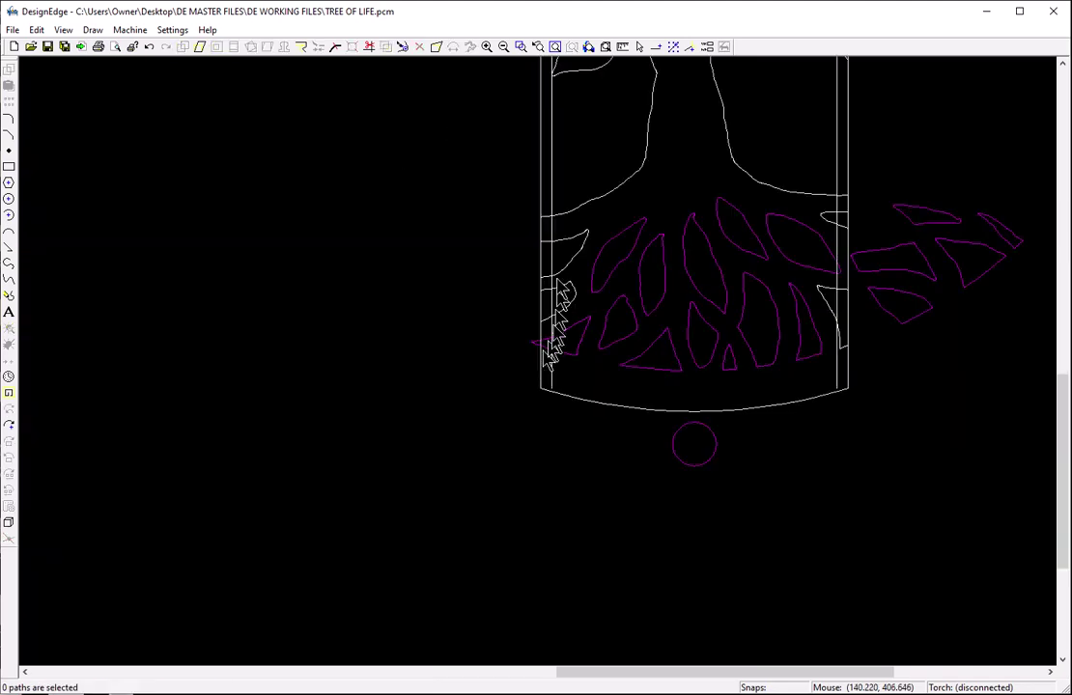
scroll(547, 239, "up", 1)
key("t")
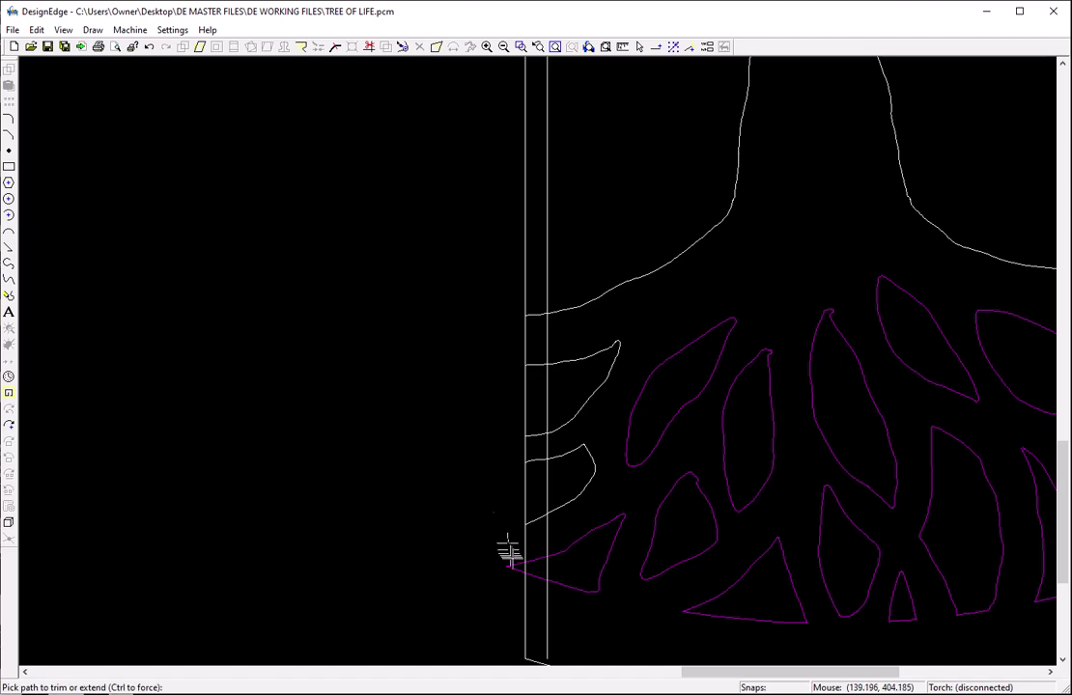
left_click(512, 565)
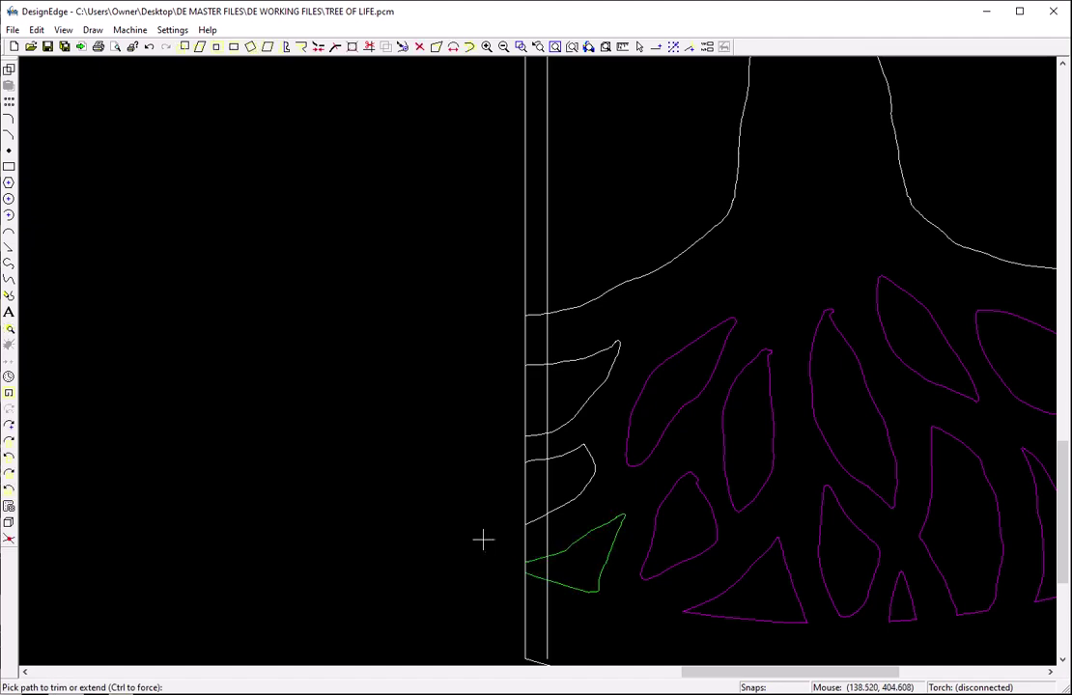
Delete the leftover root fragments outside the right edge of the center section.
scroll(541, 363, "down", 3)
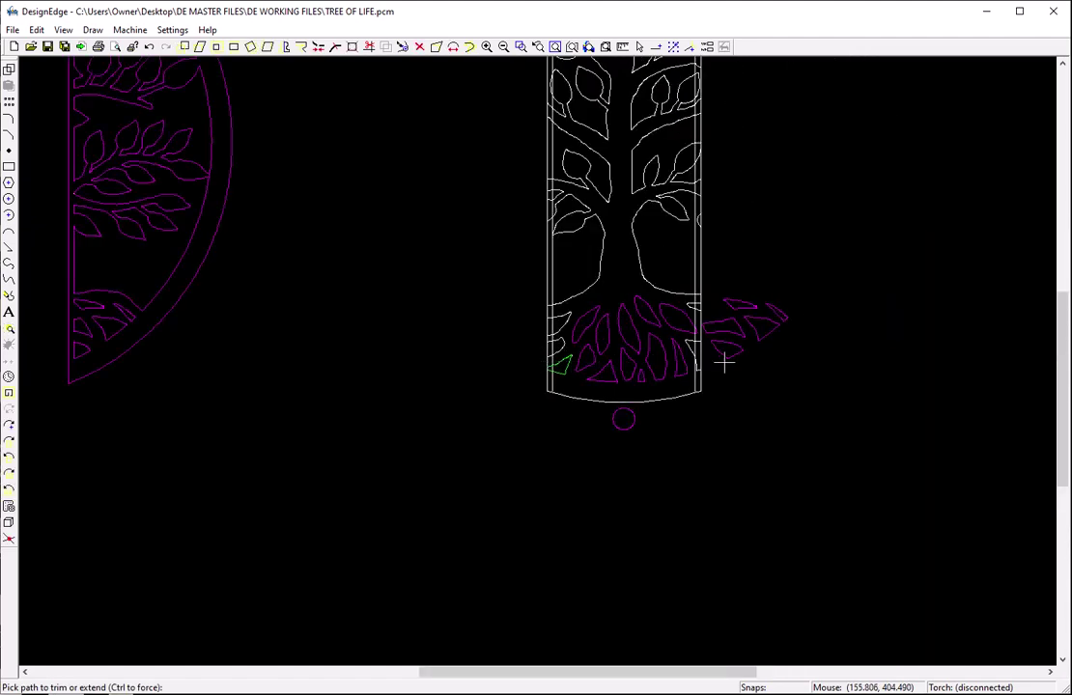
key("Escape")
left_click_drag(815, 283, 707, 390)
key("Delete")
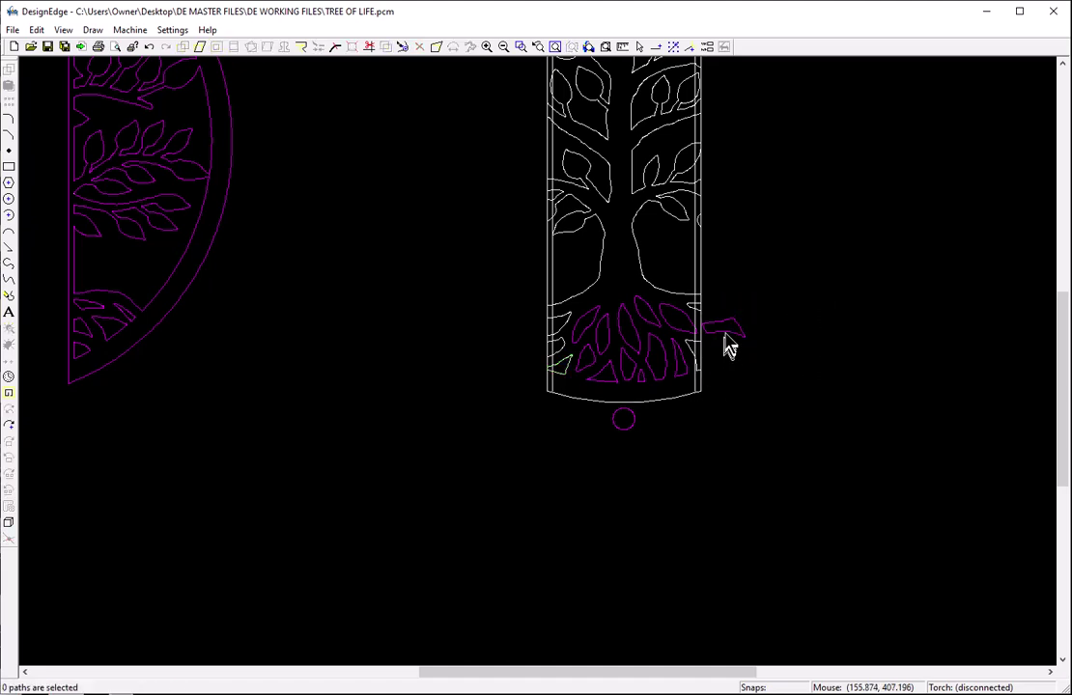
left_click(726, 338)
key("Delete")
Trim the upper-left canopy cutouts to the center section's inner left line and remove the line pieces between them.
scroll(490, 332, "up", 3)
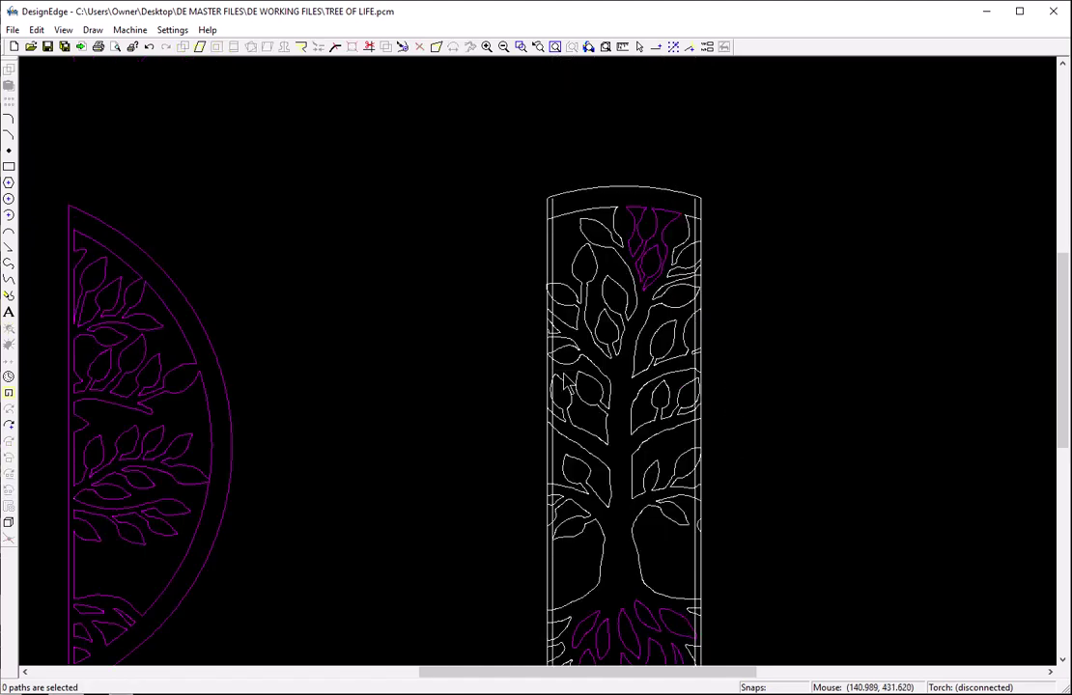
key("t")
scroll(518, 182, "up", 6)
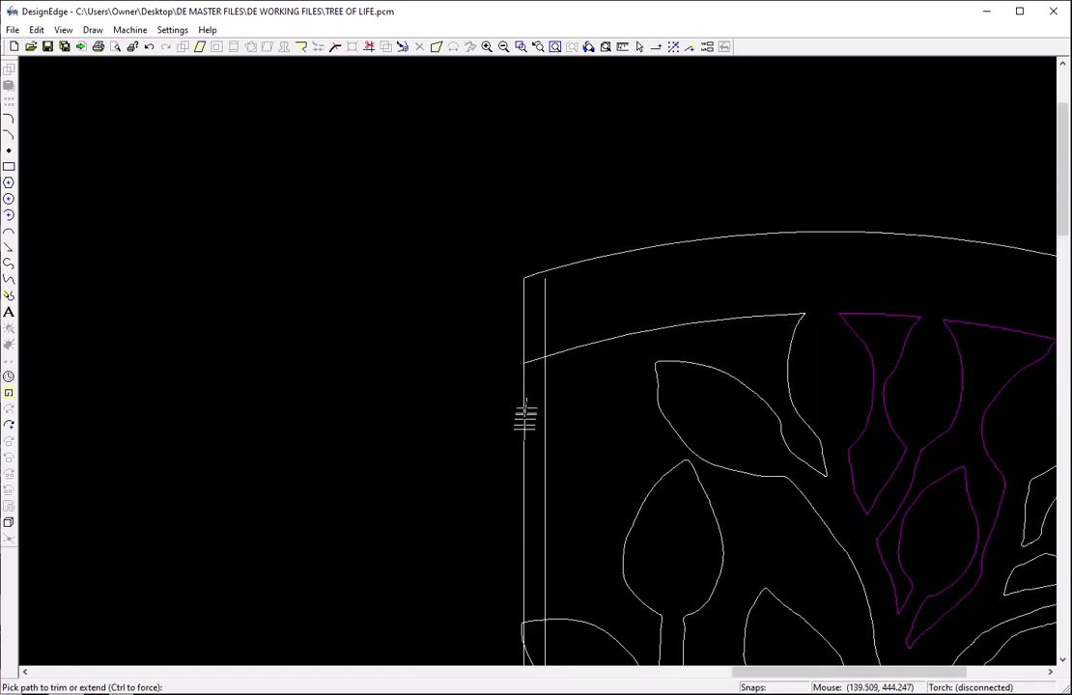
left_click(562, 268)
key("Down")
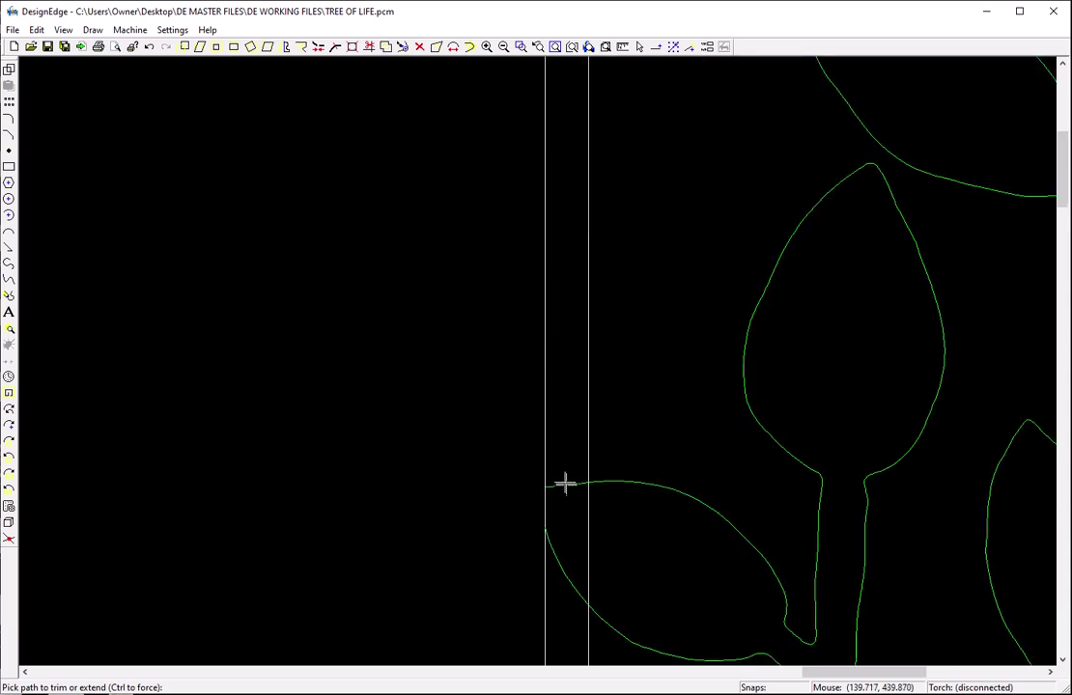
left_click(564, 483)
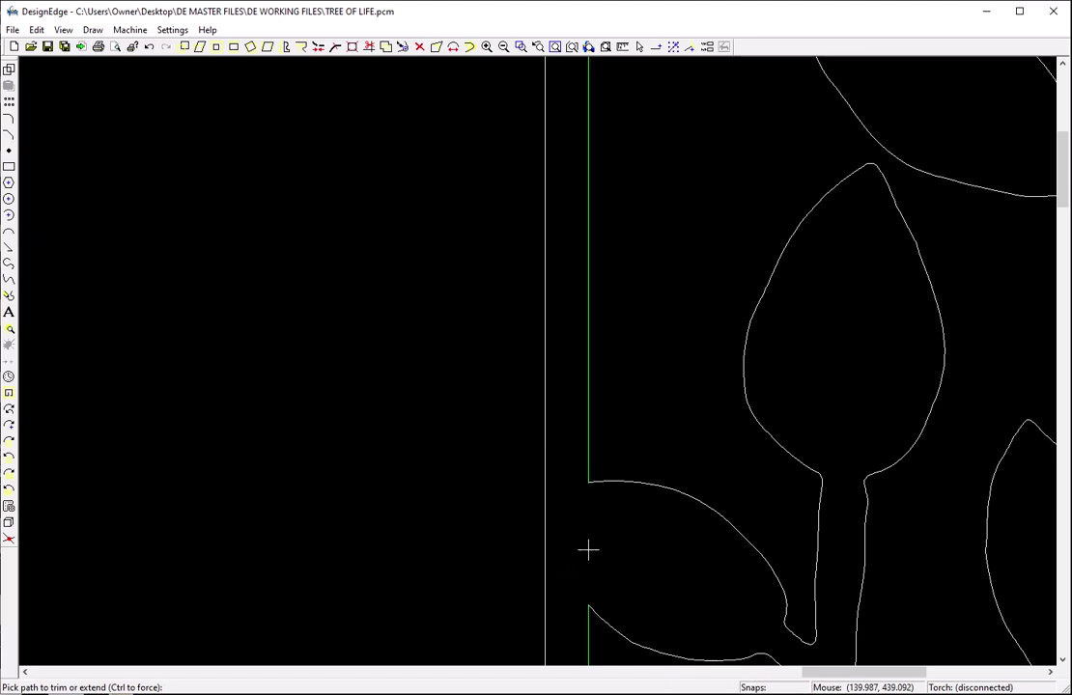
scroll(579, 558, "down", 3)
left_click(558, 391)
left_click(584, 479)
Trim the small pointed cutout and the leaf-shaped opening below it to the inner left line, removing the line pieces between cutouts.
scroll(576, 466, "down", 3)
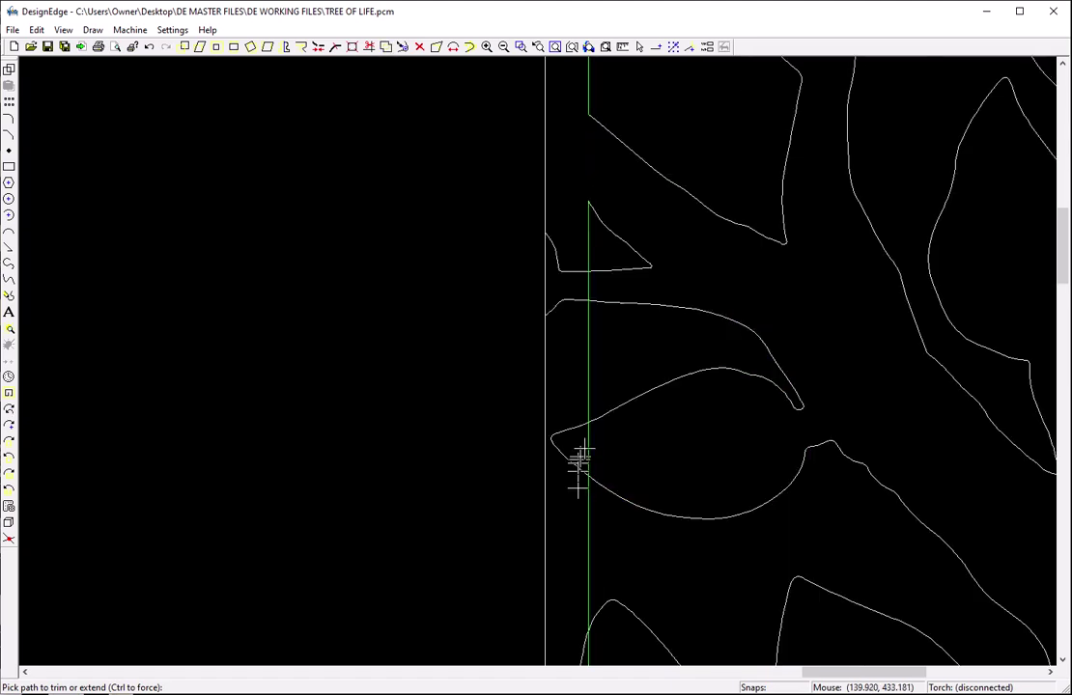
left_click(571, 263)
left_click(566, 270)
left_click(562, 303)
left_click(581, 290)
left_click(568, 425)
left_click(586, 438)
Trim the mid-height leaf and the branch cutout edges beneath it to the inner left line, clearing the line segments between them.
scroll(565, 431, "down", 3)
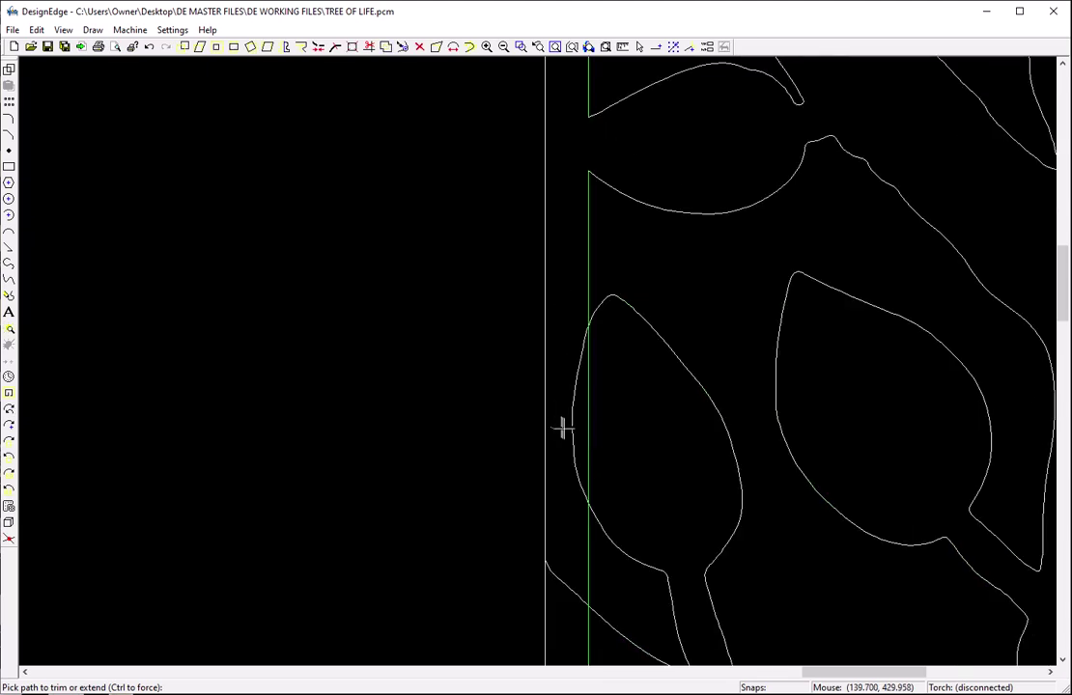
left_click(573, 396)
left_click(586, 412)
scroll(586, 415, "down", 3)
left_click(573, 291)
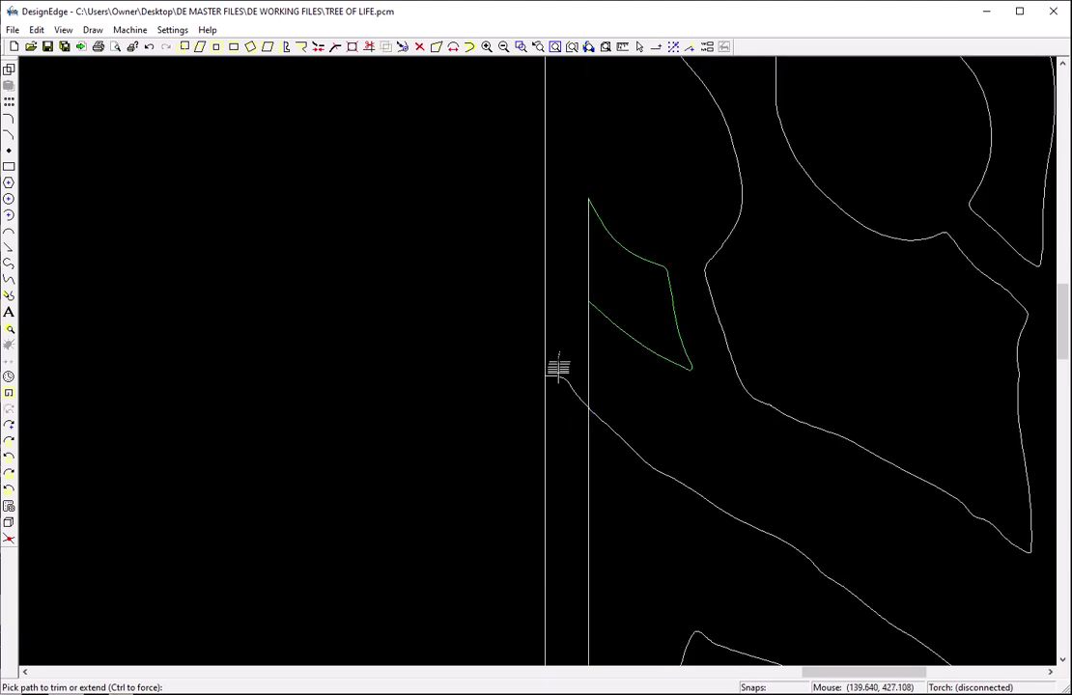
left_click(567, 377)
Trim the lower-left branch cutouts above the trunk opening to the inner left line and remove the line pieces between them.
scroll(579, 371, "down", 3)
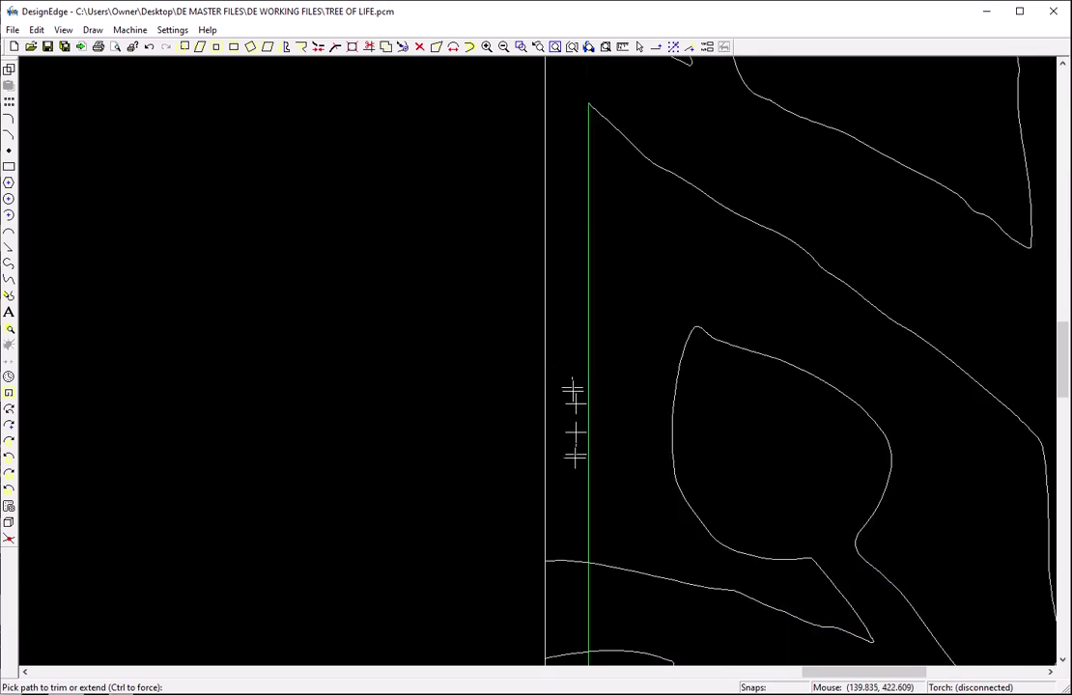
scroll(574, 391, "down", 3)
left_click(569, 261)
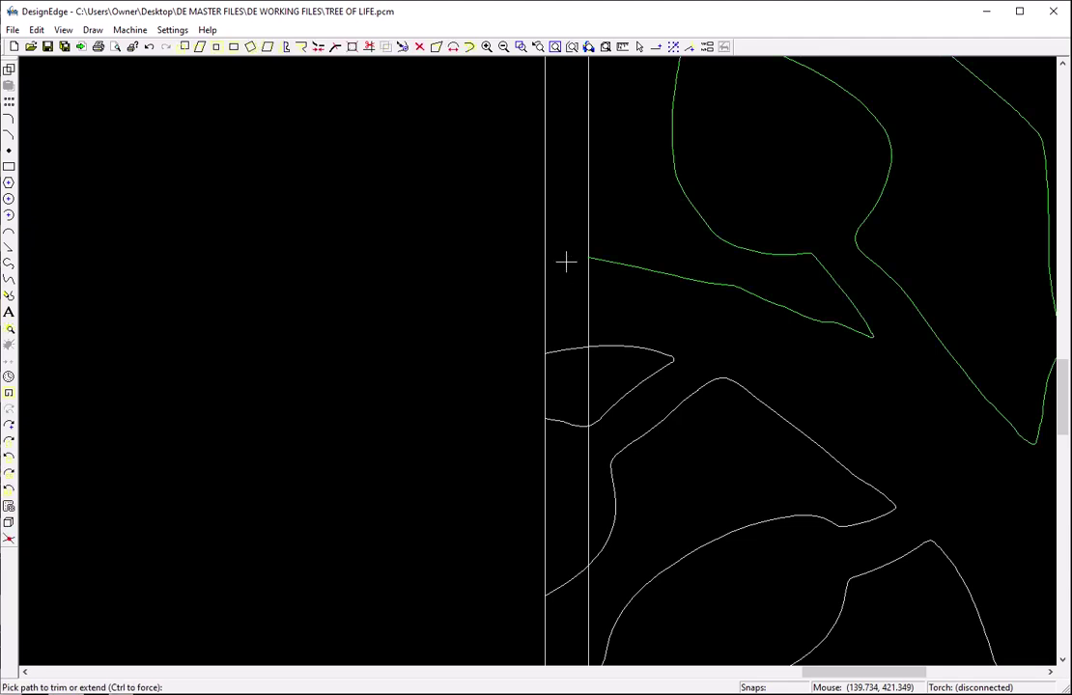
left_click(560, 350)
left_click(585, 316)
left_click(562, 421)
left_click(585, 500)
Trim the trunk opening's lower edge and the upper two left root cutouts to the inner left line, removing the line pieces between them.
scroll(574, 540, "down", 3)
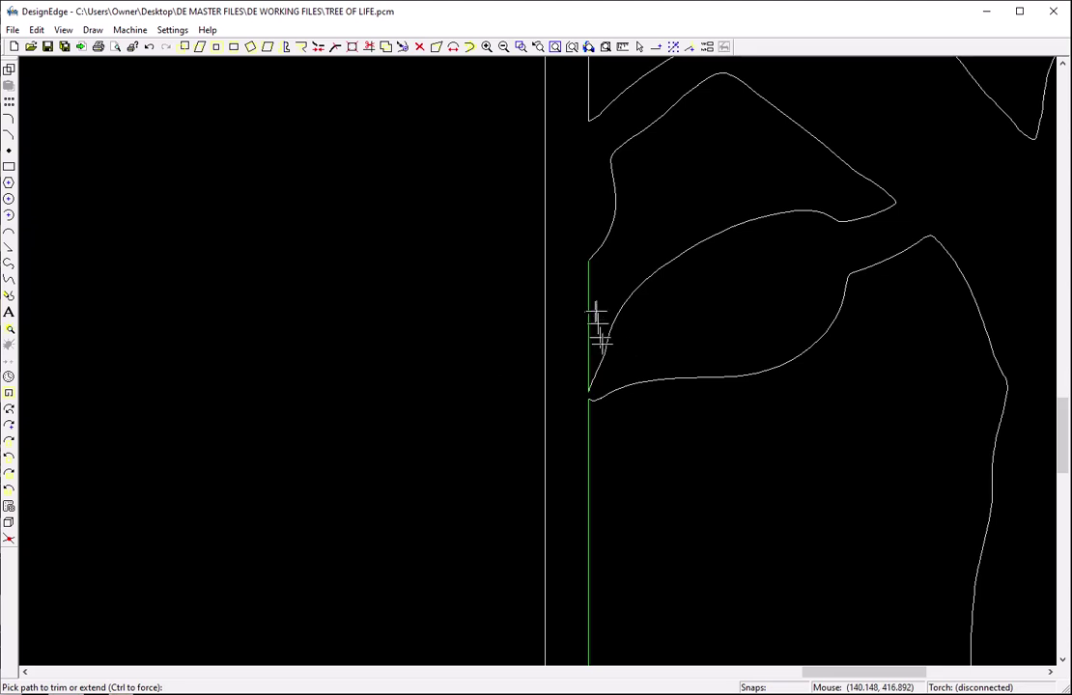
scroll(546, 386, "down", 3)
scroll(551, 409, "down", 3)
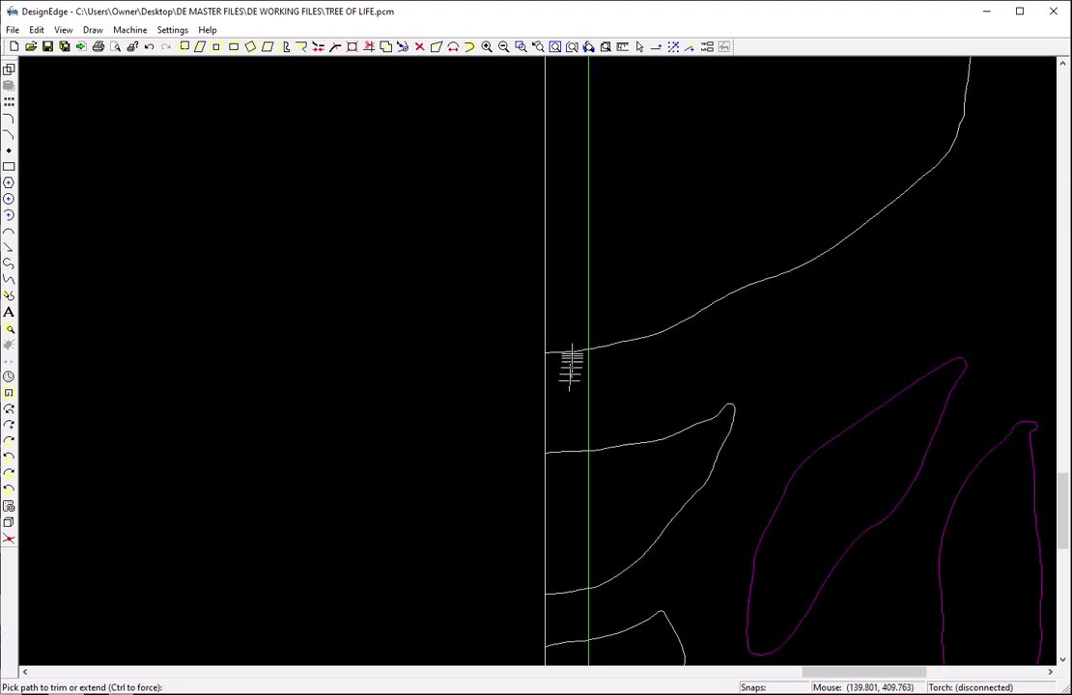
left_click(570, 350)
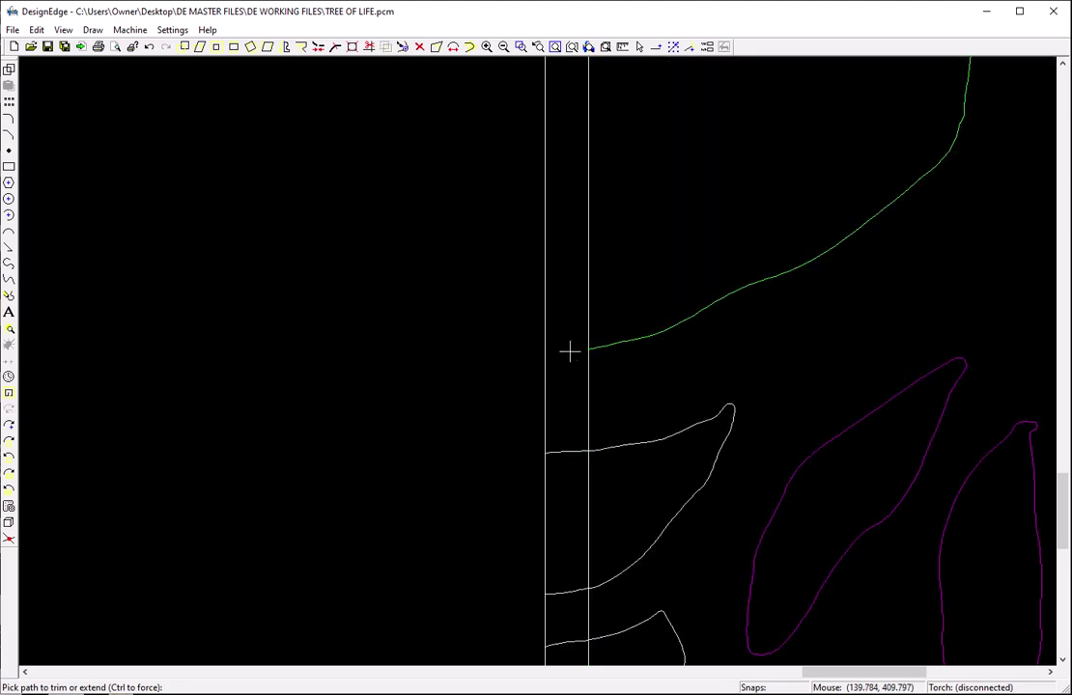
left_click(565, 448)
left_click(582, 417)
scroll(571, 482, "down", 3)
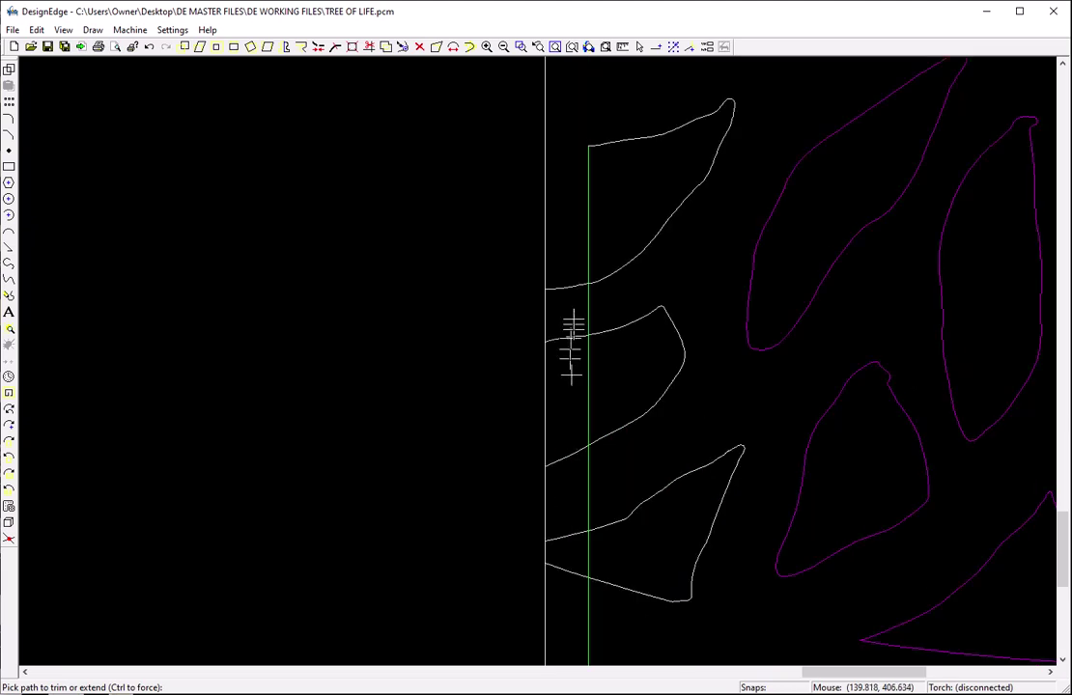
left_click(569, 287)
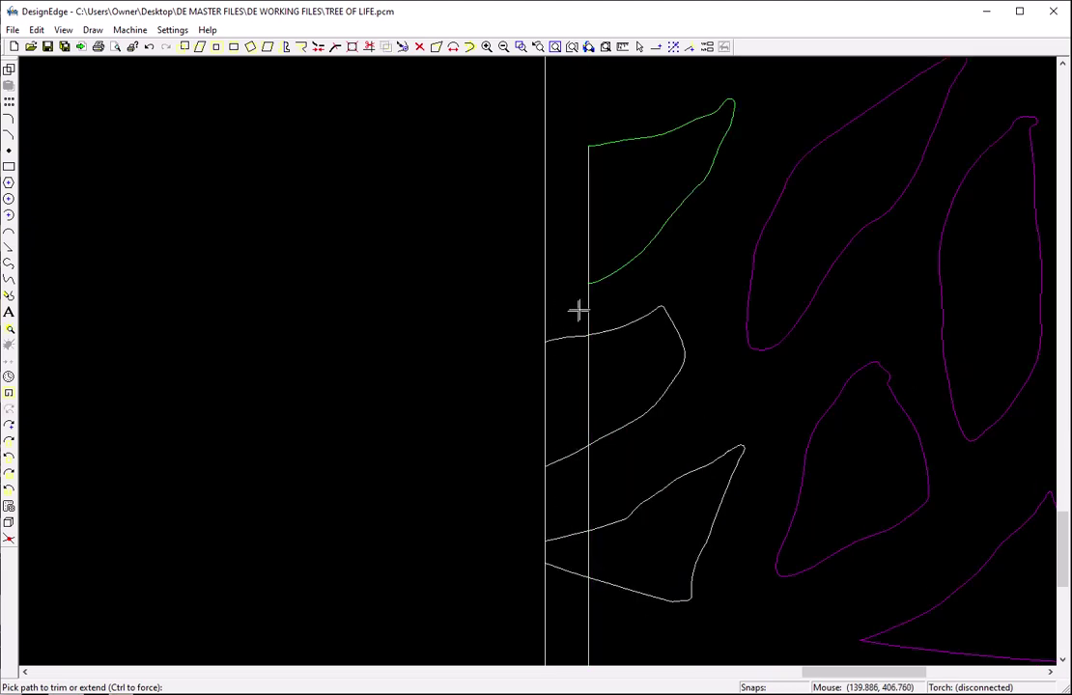
left_click(584, 309)
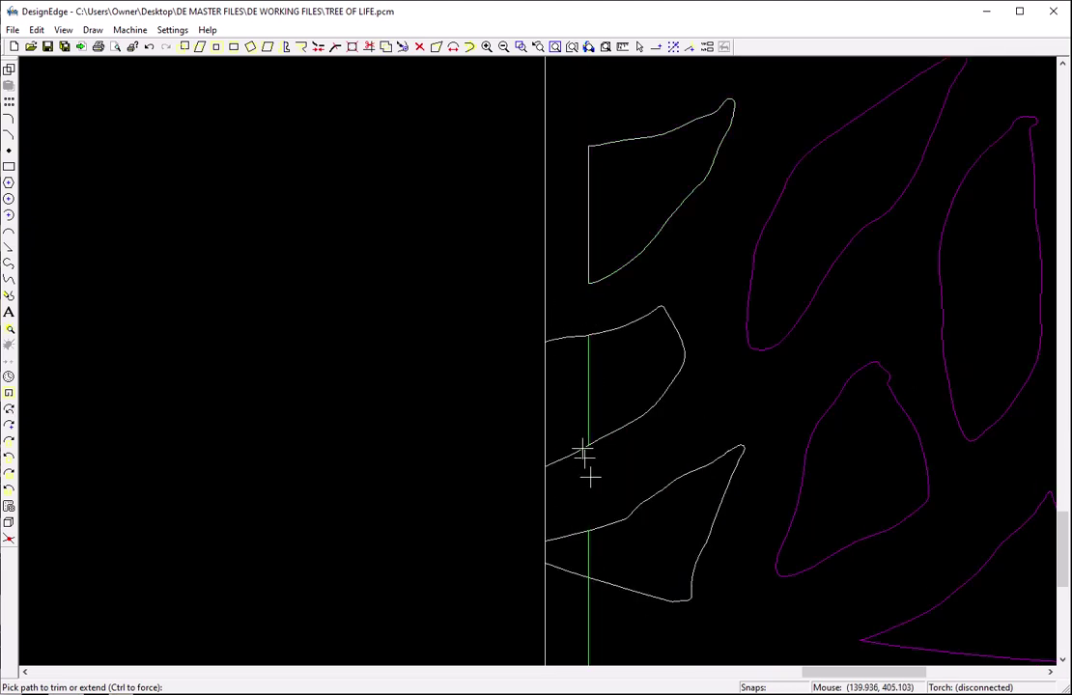
left_click(577, 341)
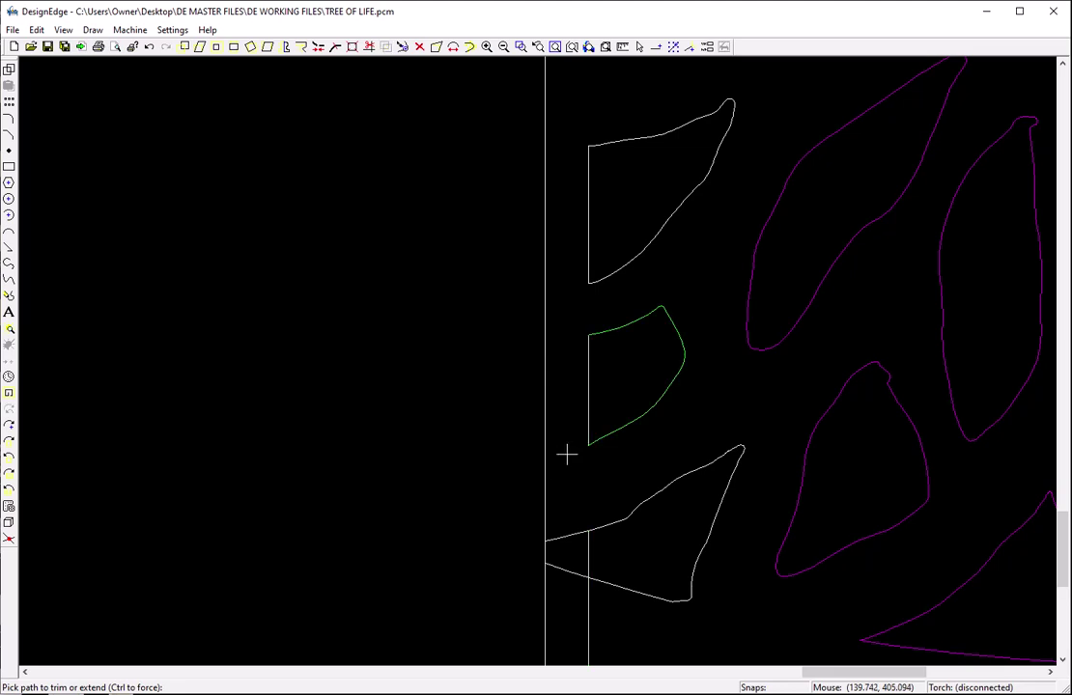
Trim the lowest left root cutout to the inner left line and remove the leftover line below it.
scroll(567, 454, "down", 3)
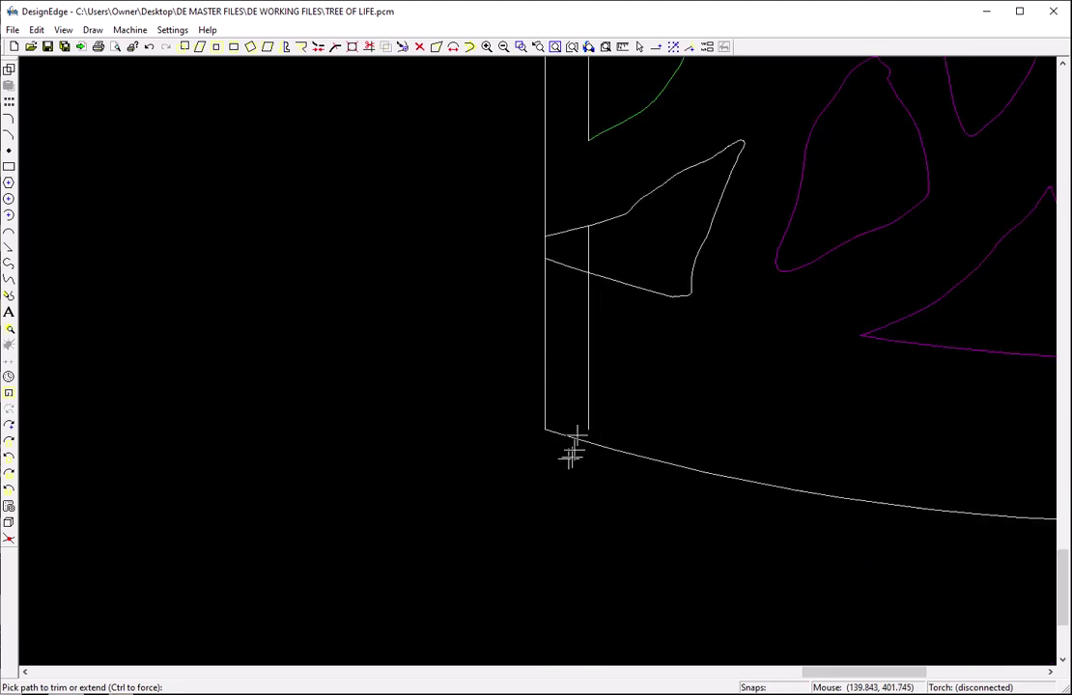
left_click(570, 261)
left_click(588, 323)
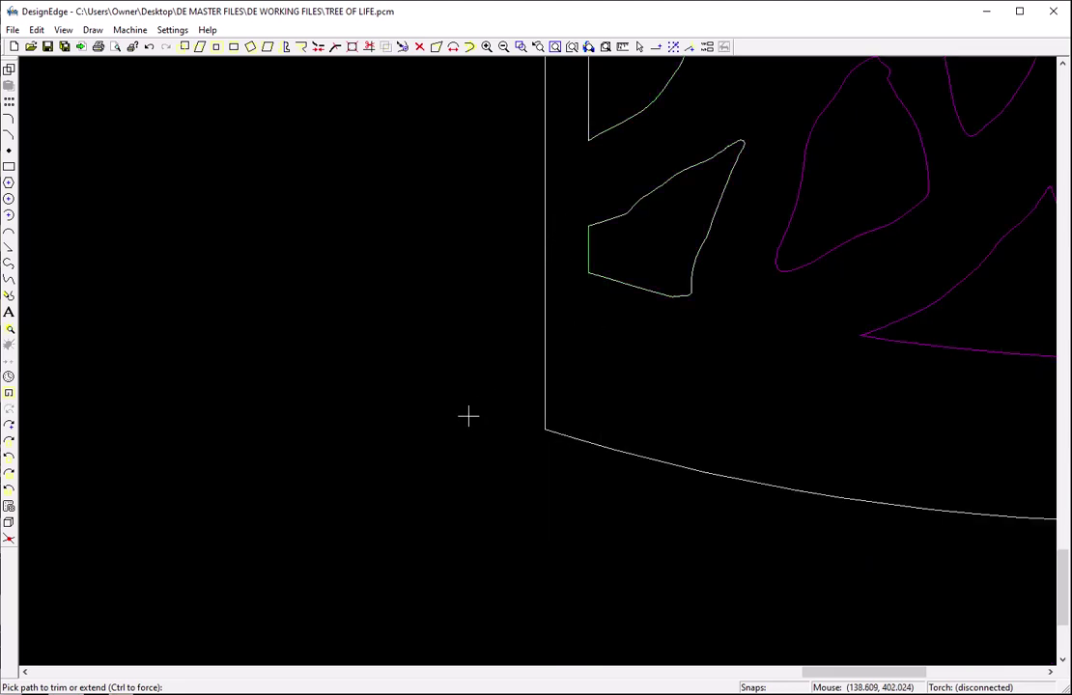
Remove the inner right line's lower end and trim the pointed root cutout and the leaf-shaped one above it to that line.
scroll(468, 416, "right", 8)
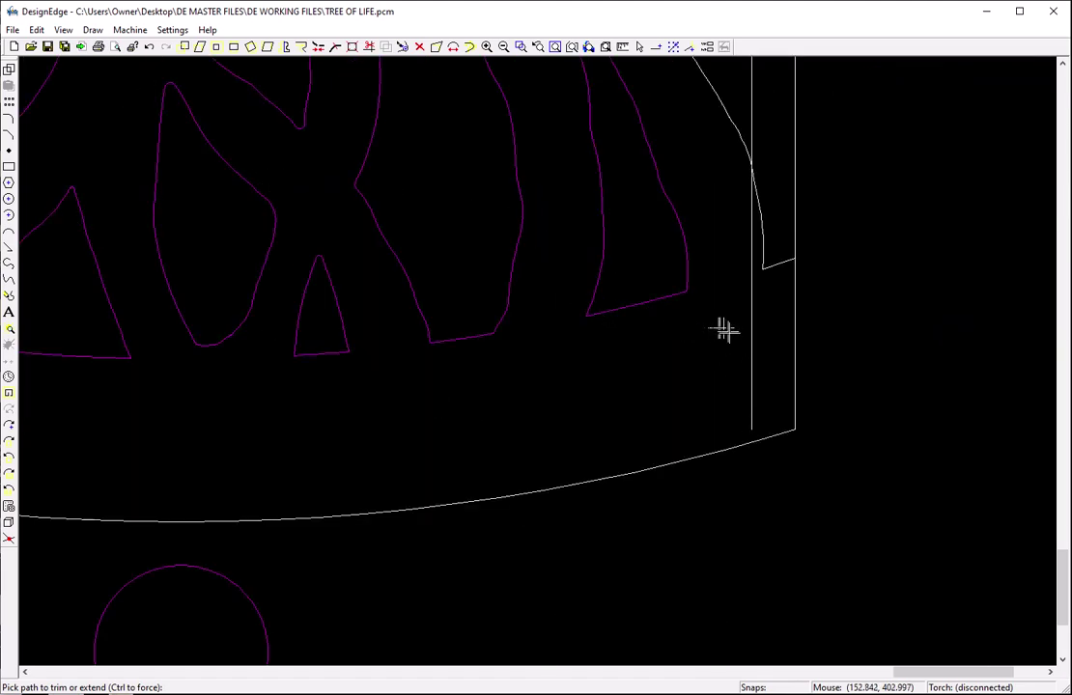
left_click(752, 360)
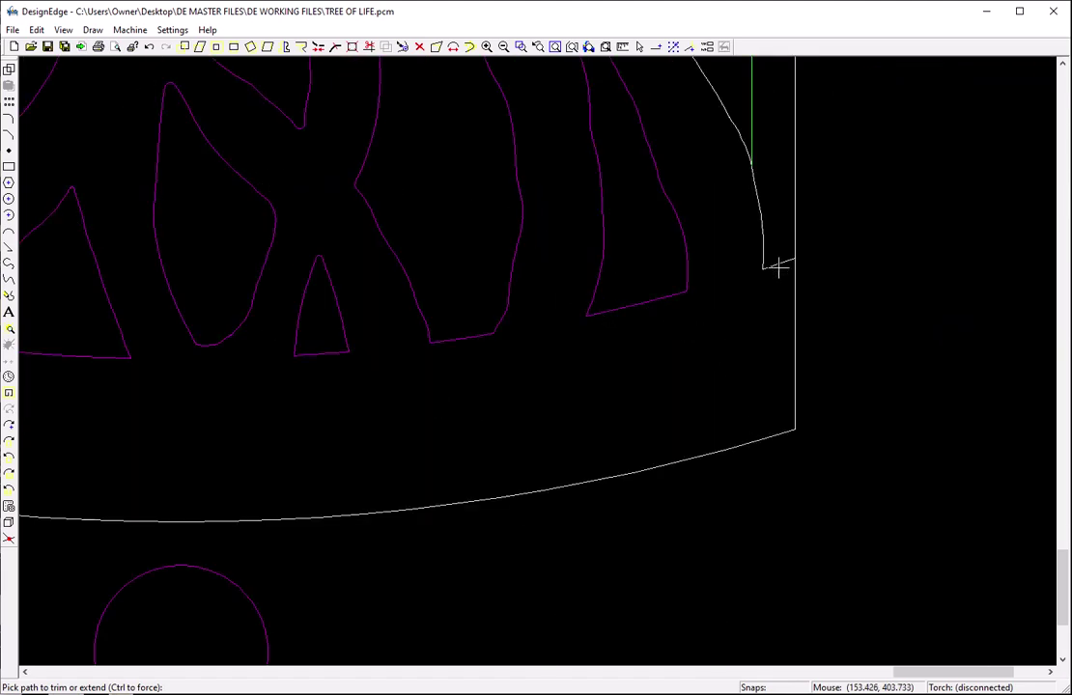
left_click(778, 267)
scroll(752, 301, "up", 3)
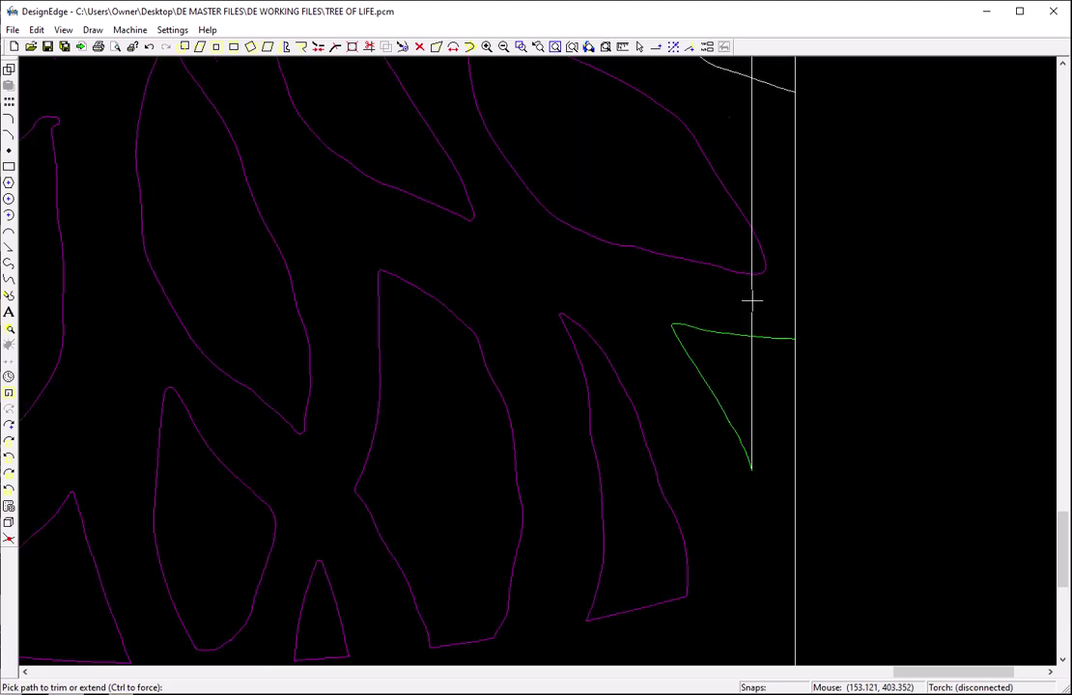
left_click(767, 335)
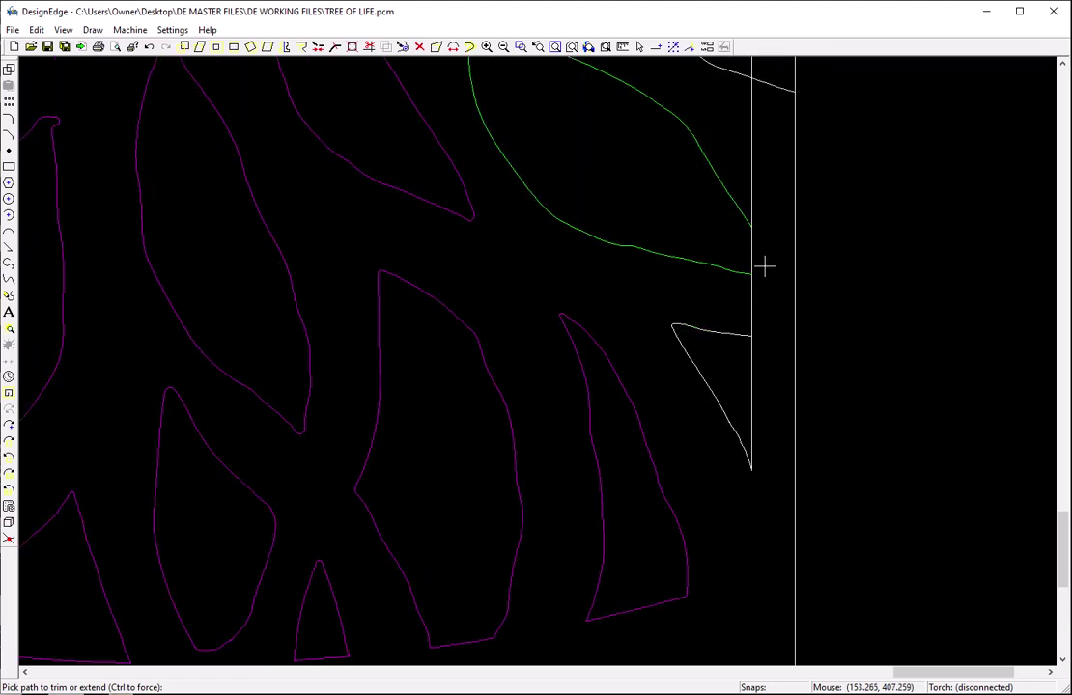
left_click(751, 259)
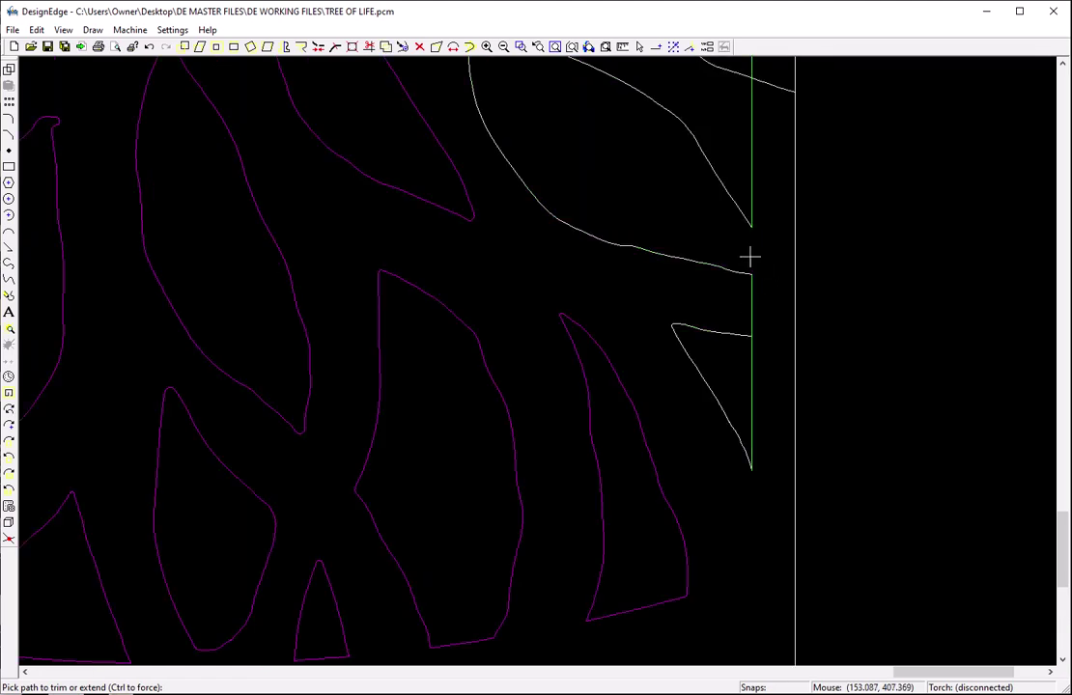
left_click(751, 304)
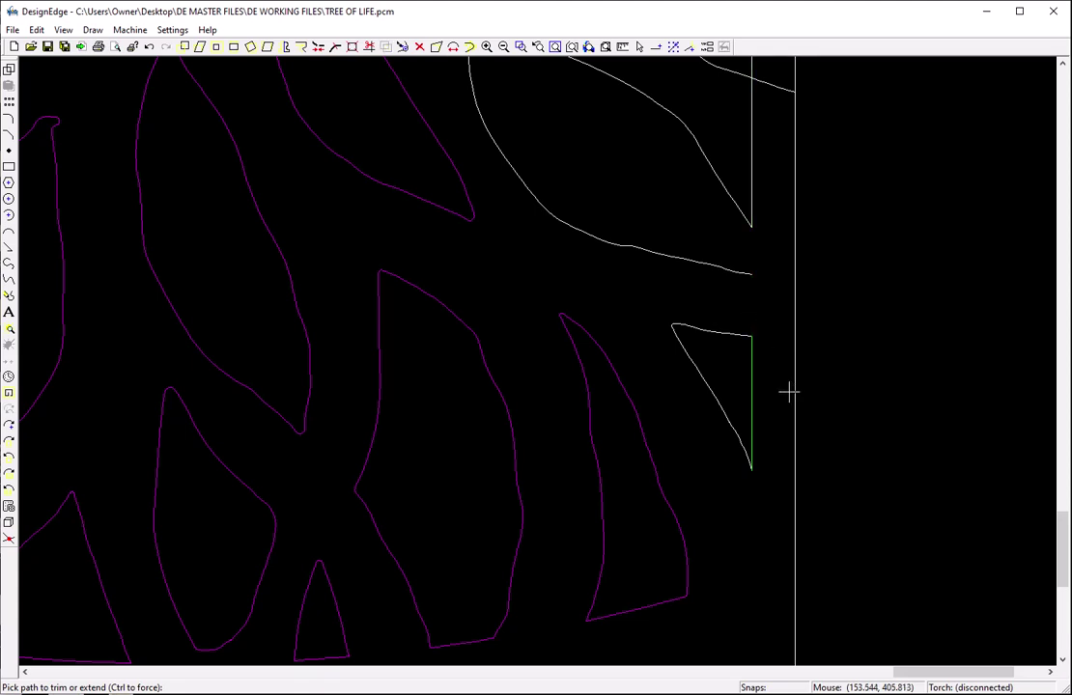
key("Escape")
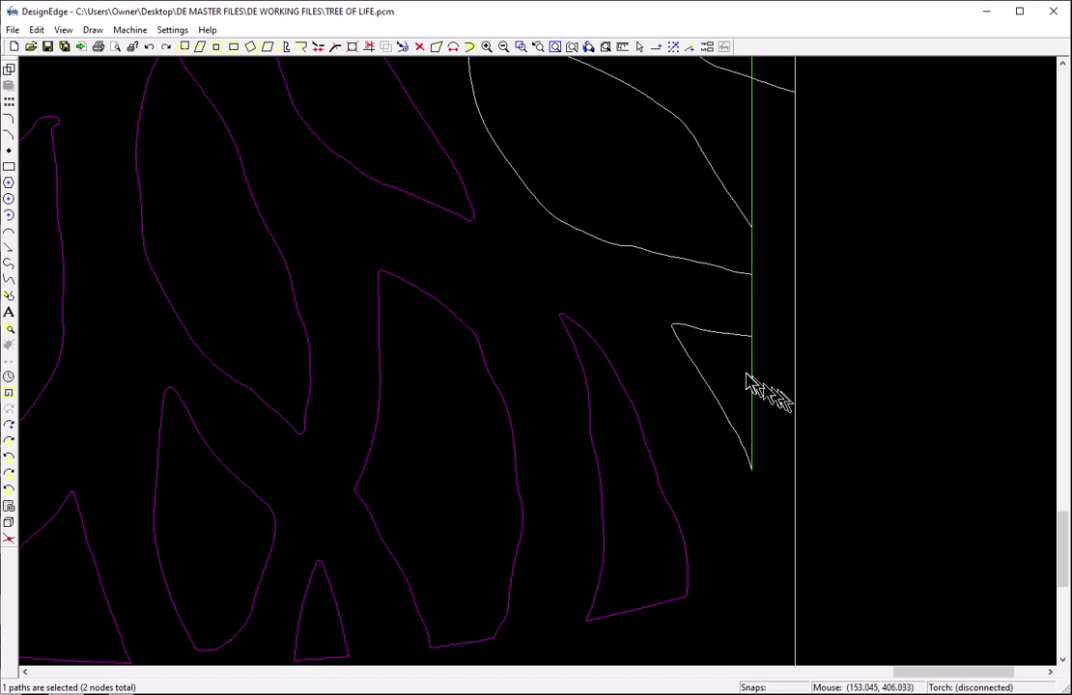
right_click(752, 372)
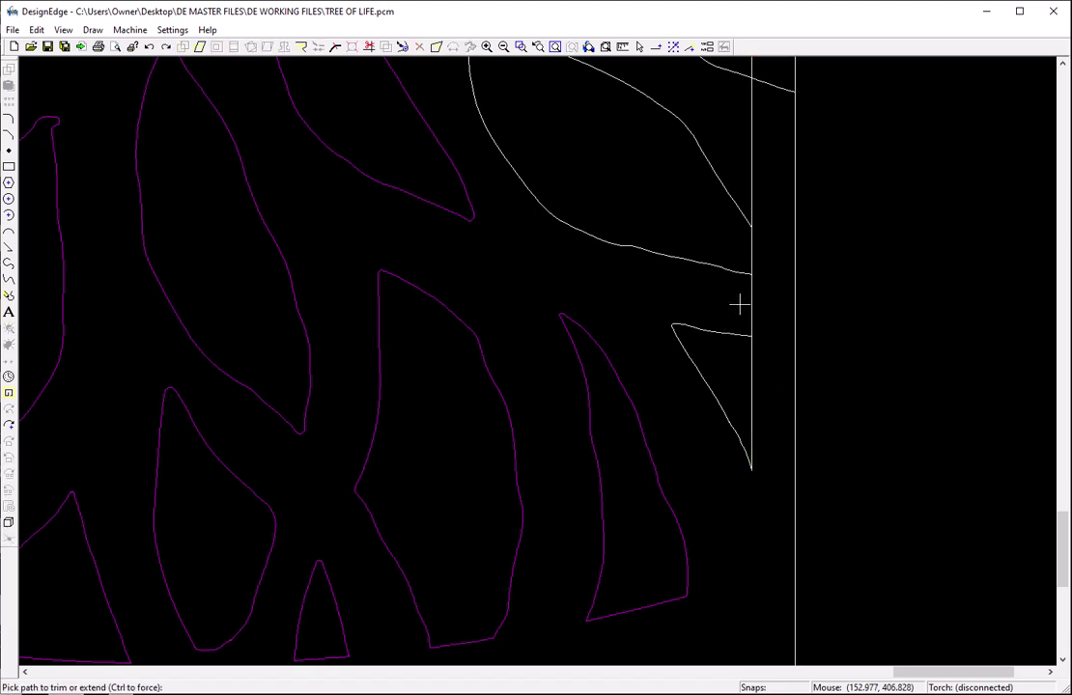
left_click(746, 255)
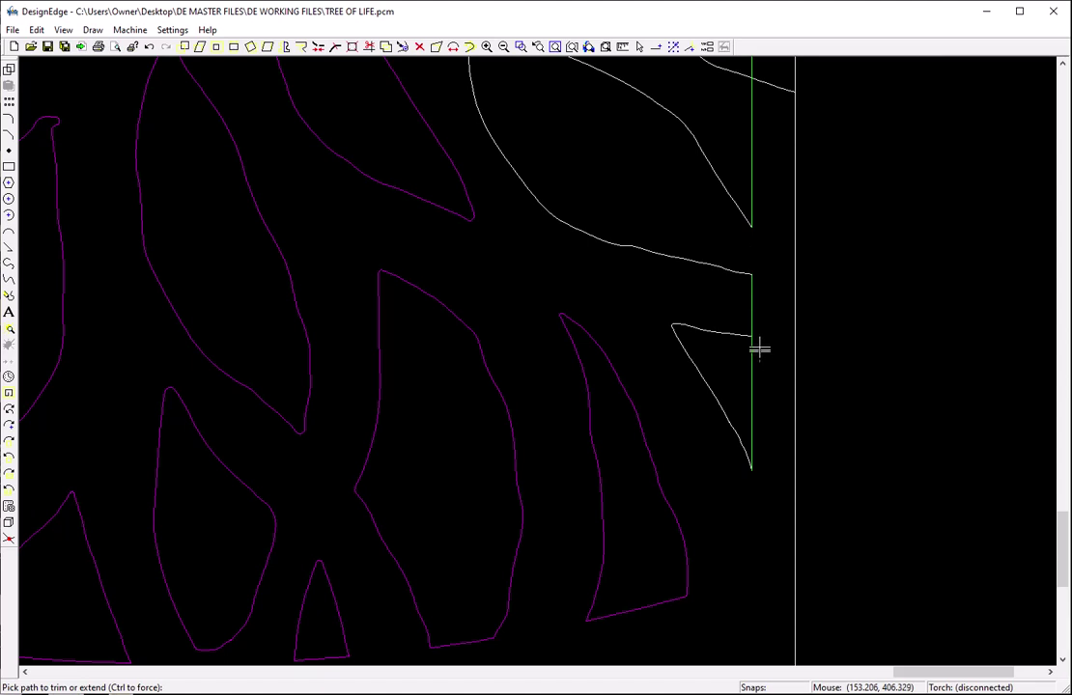
scroll(759, 348, "up", 3)
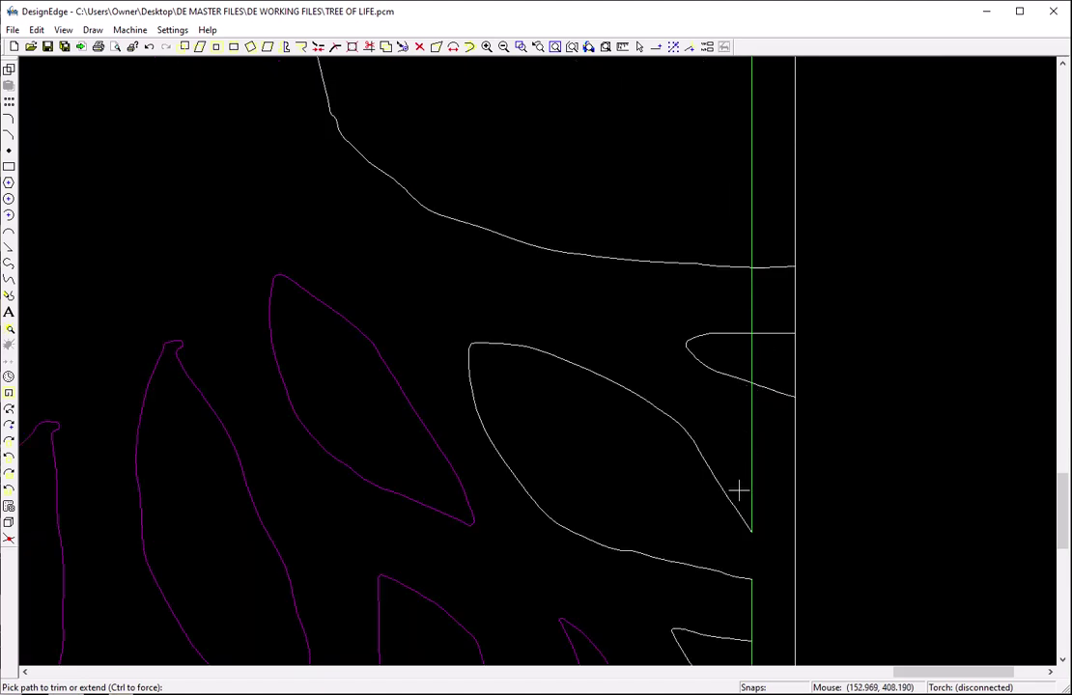
scroll(737, 491, "down", 3)
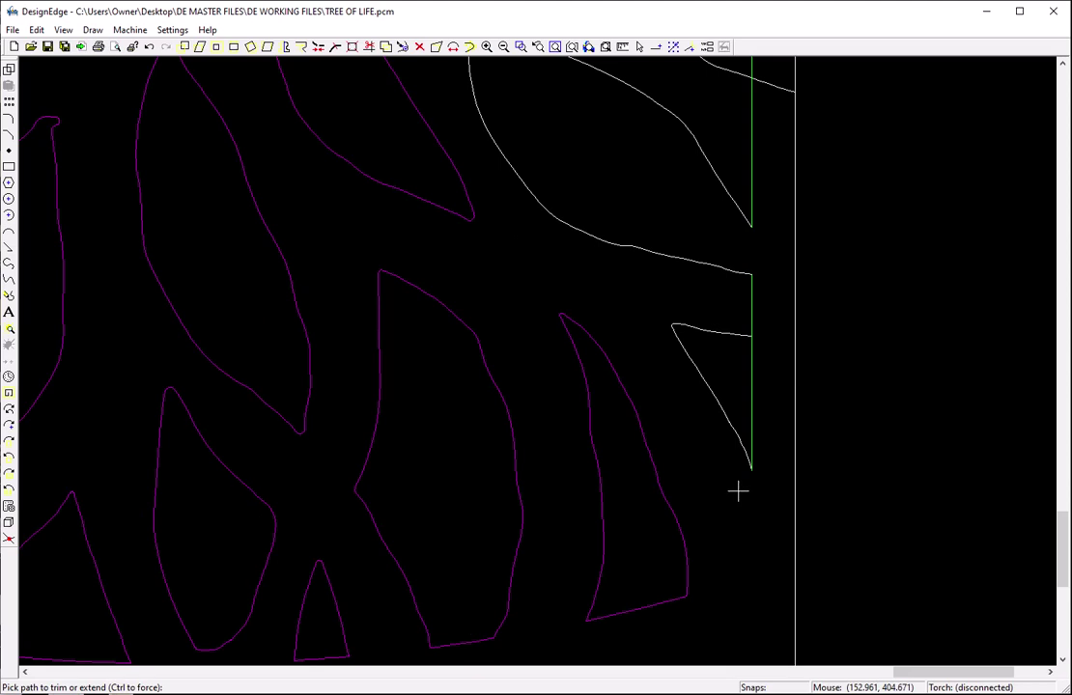
scroll(531, 364, "down", 2)
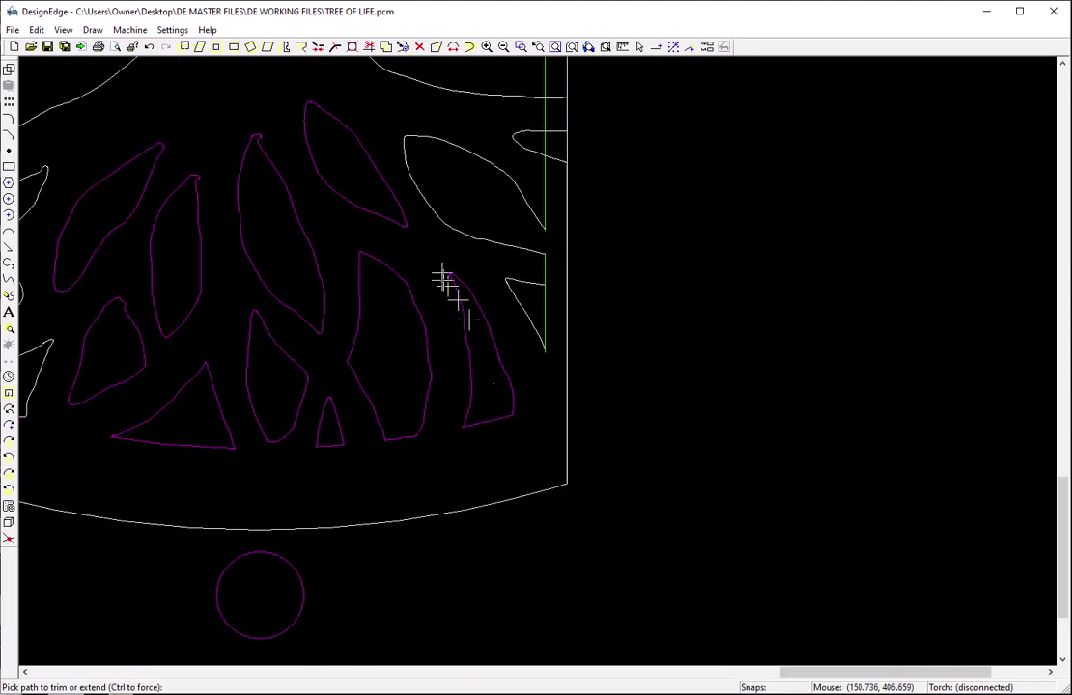
left_click(545, 266)
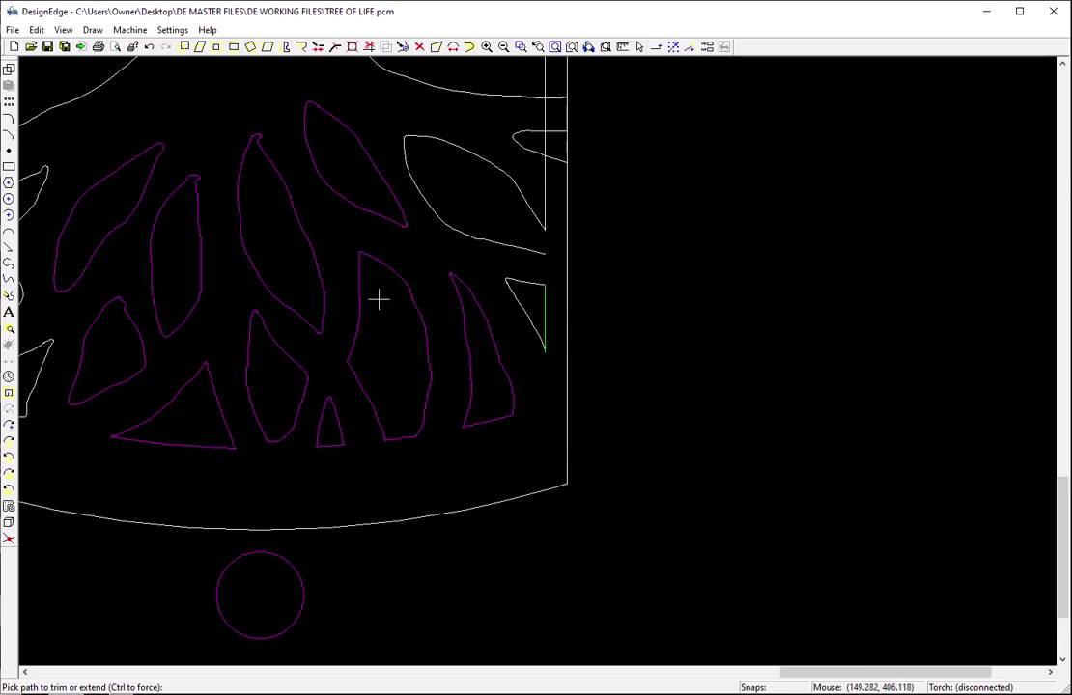
key("Escape")
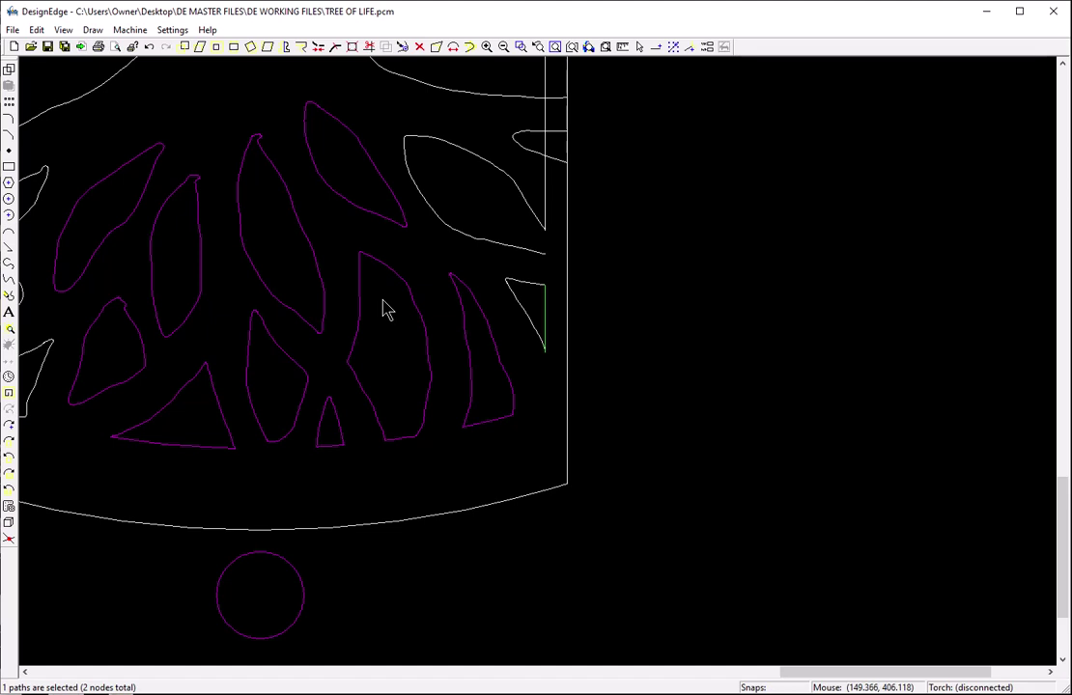
key("ctrl+z")
key("ctrl+z")
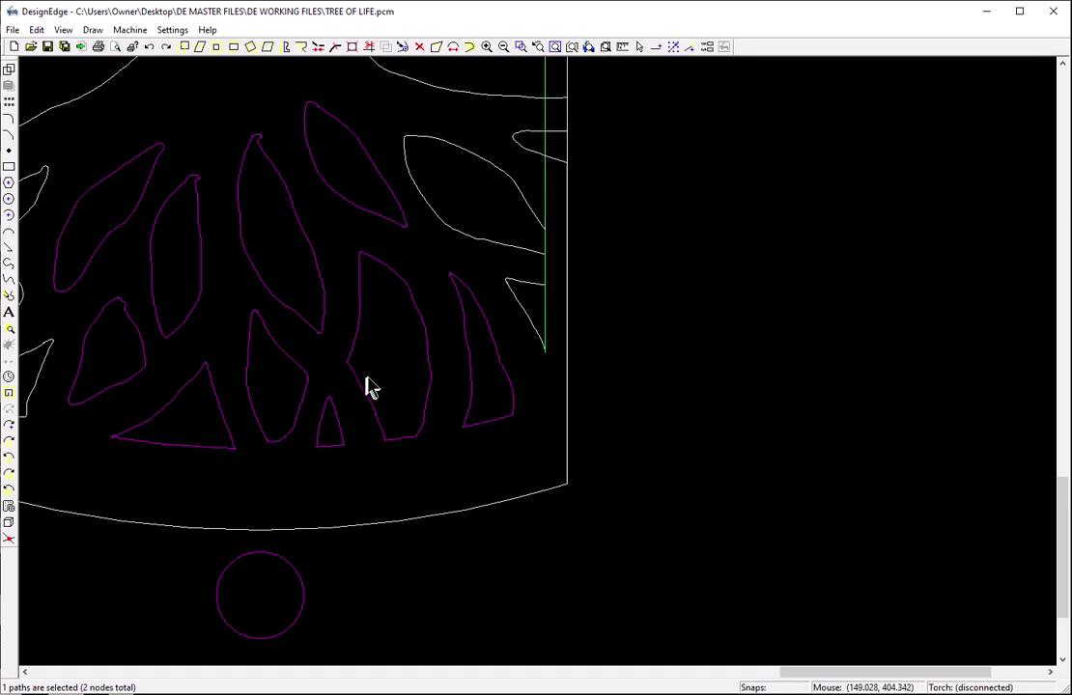
Trim the small right root cutout and the trunk opening's lower edge to the inner right line, removing the line pieces between the cutouts.
key("t")
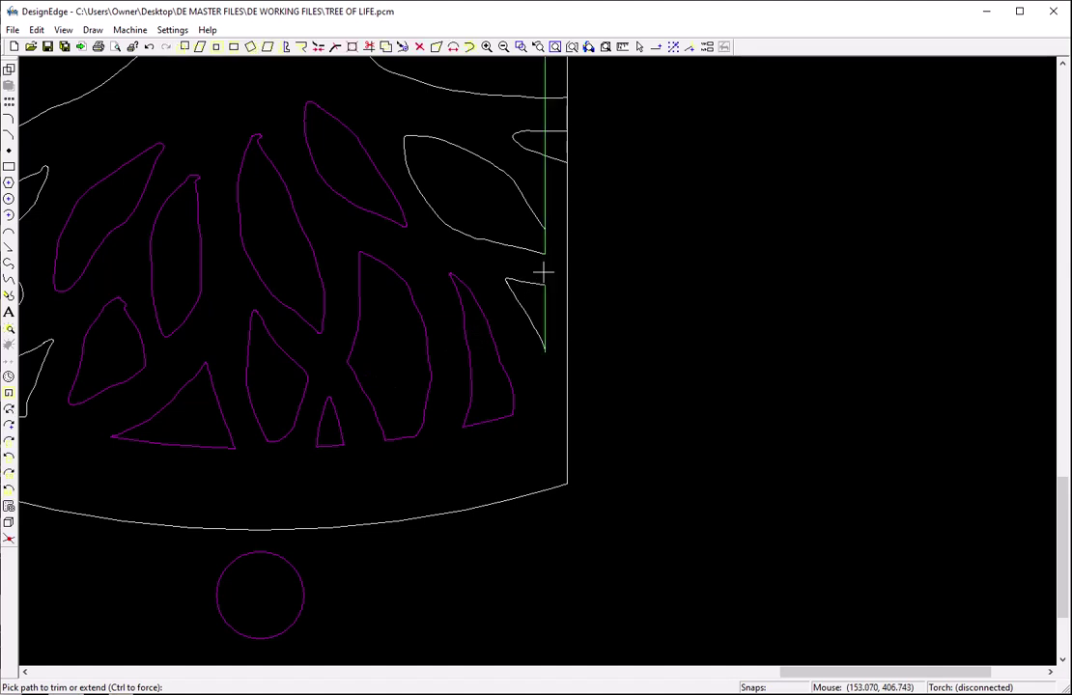
left_click(543, 273)
left_click(546, 166)
left_click(555, 105)
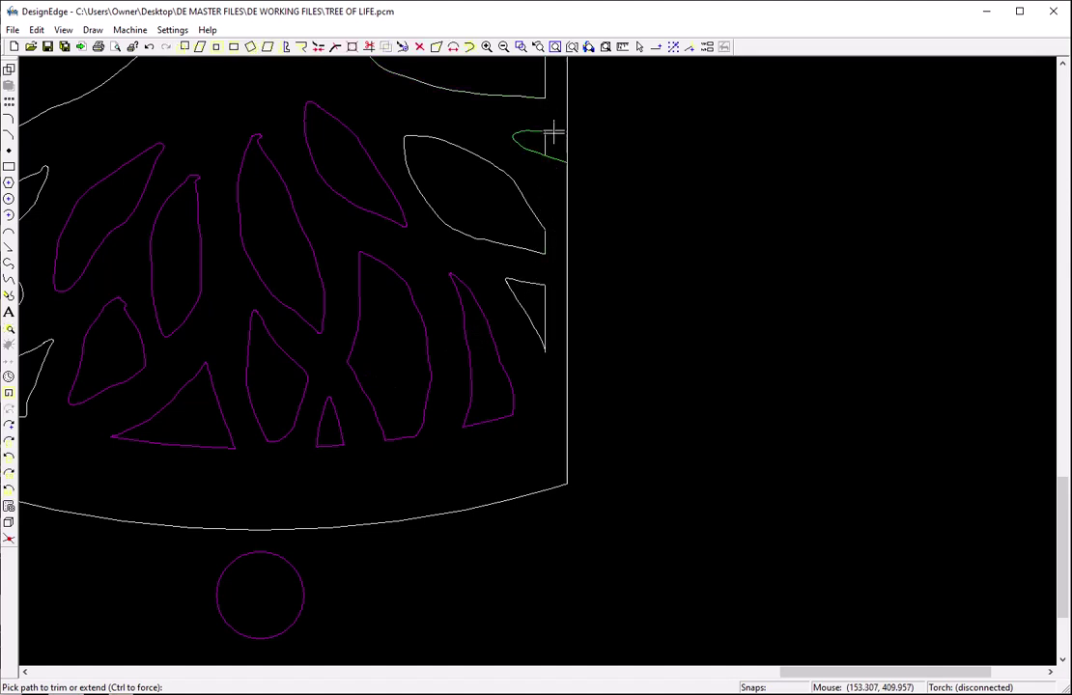
scroll(537, 278, "up", 3)
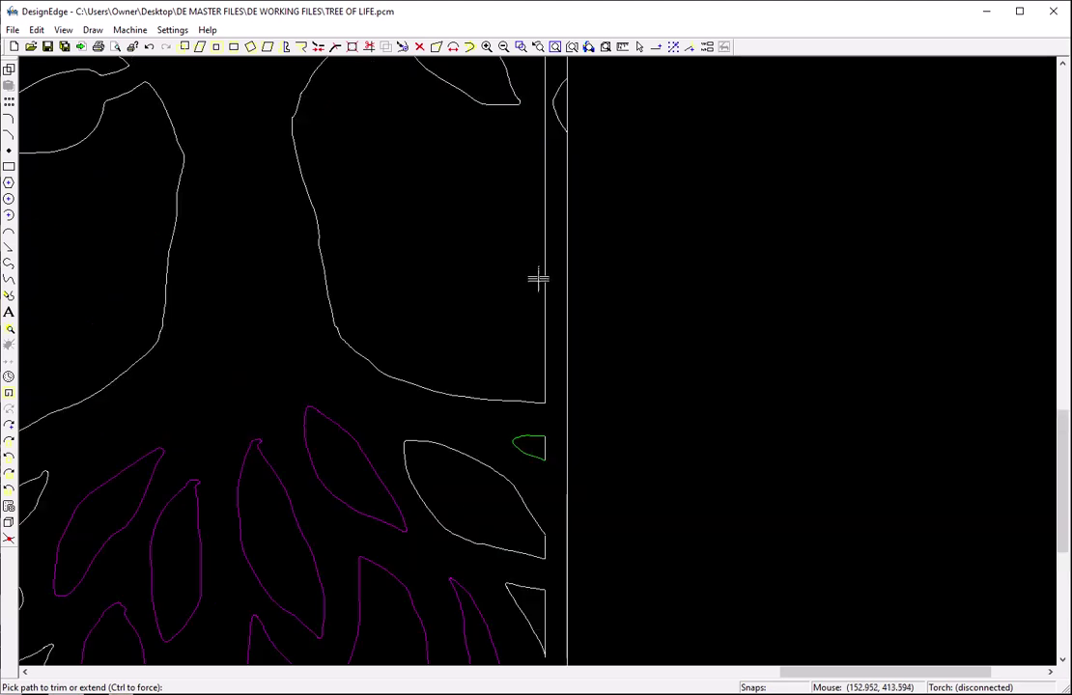
Trim the trunk opening's upper edge and the lowest right branch cutout to the inner right line, clearing the line pieces between the openings.
scroll(522, 329, "up", 3)
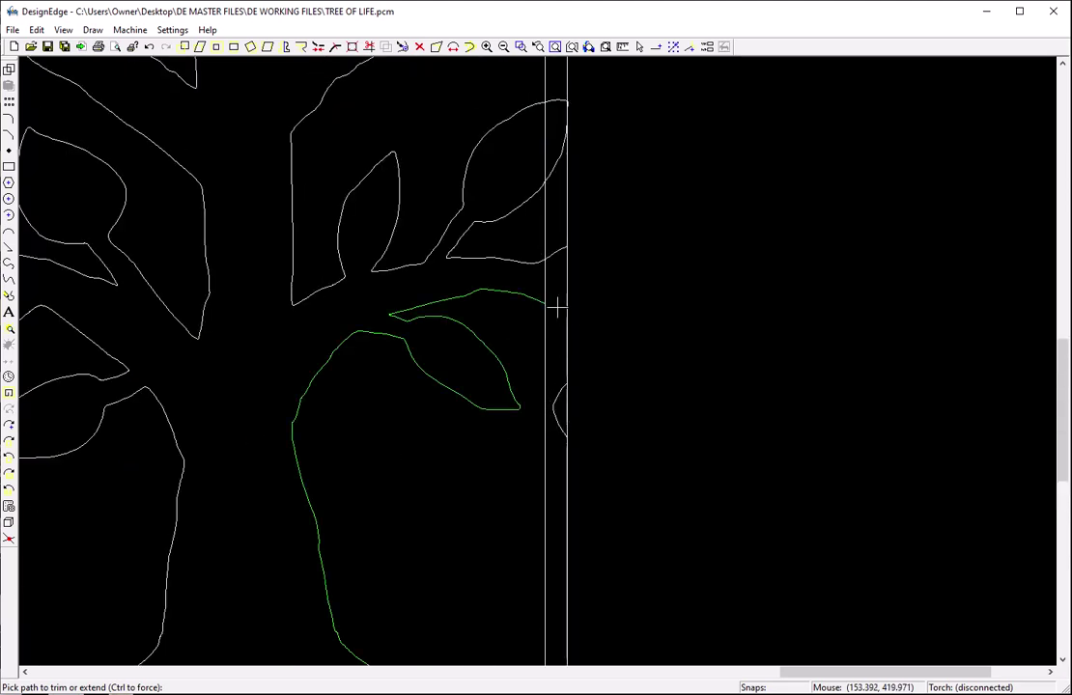
left_click(553, 249)
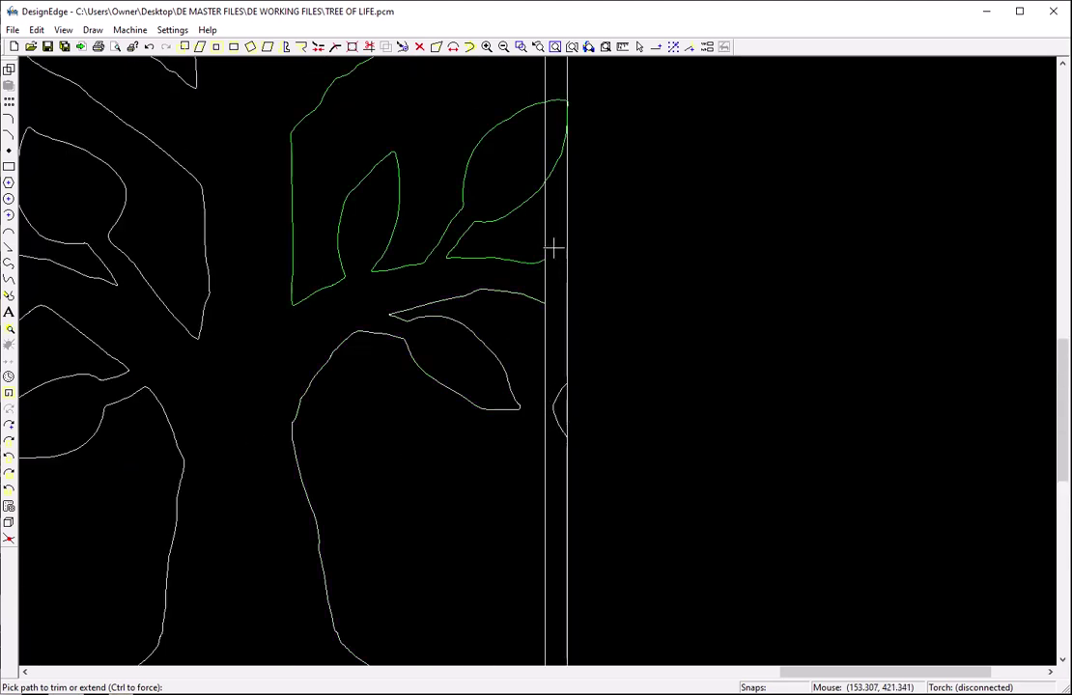
left_click(556, 147)
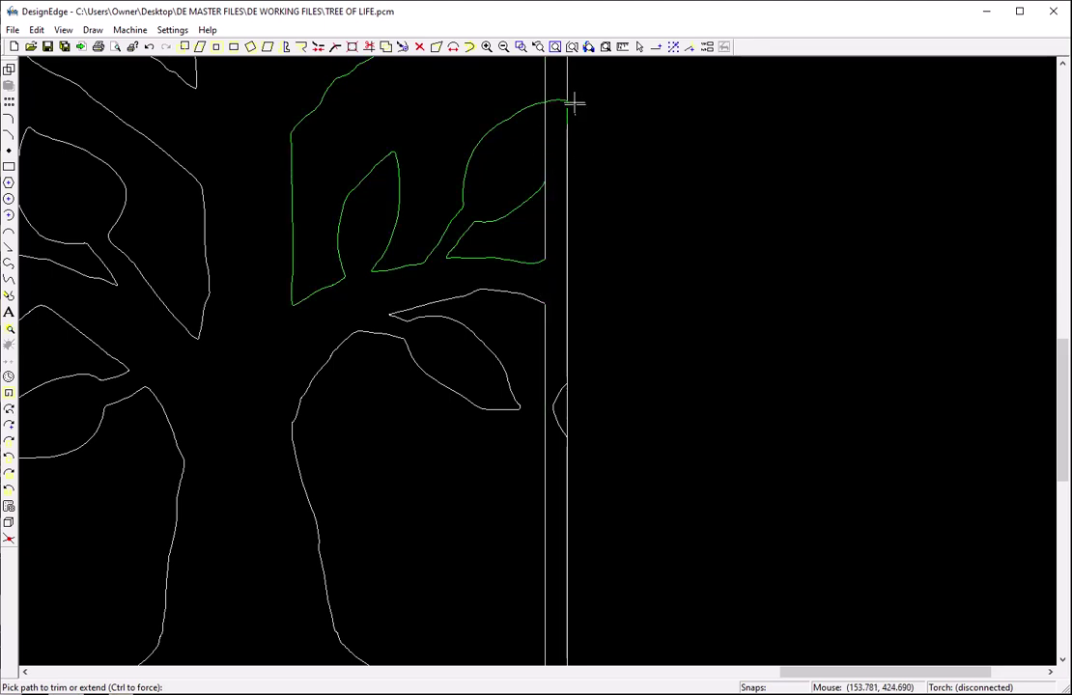
left_click(556, 103)
left_click(546, 131)
Trim the mid-height right branch cutout and its leaf edges to the inner right line, removing the line pieces across the leaf and below.
scroll(536, 222, "up", 3)
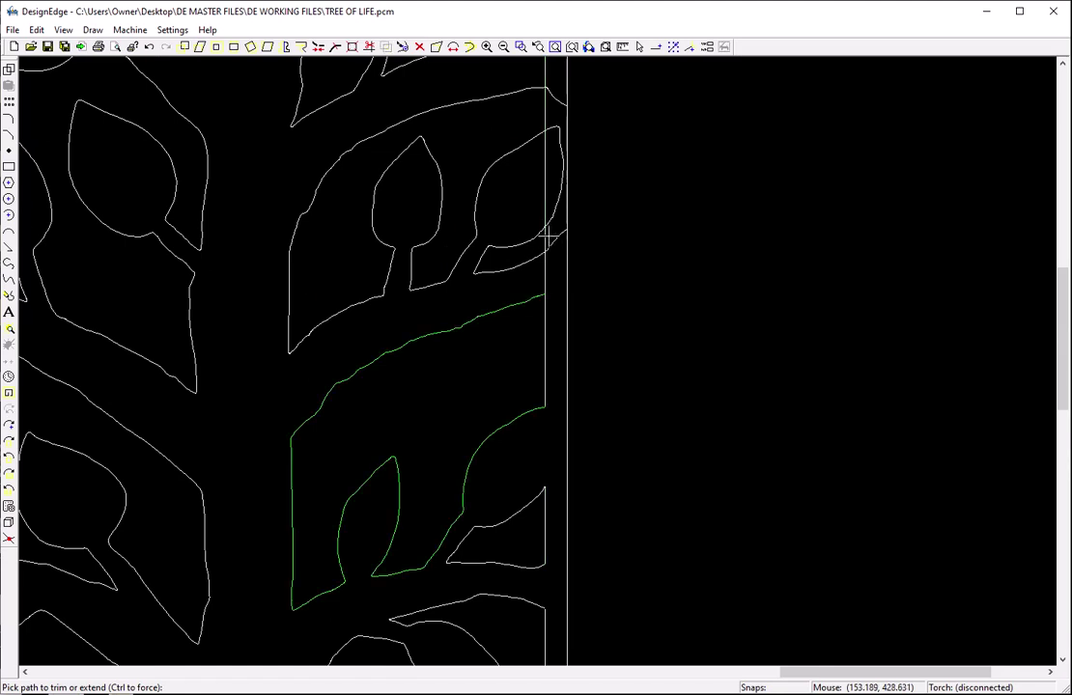
left_click(555, 203)
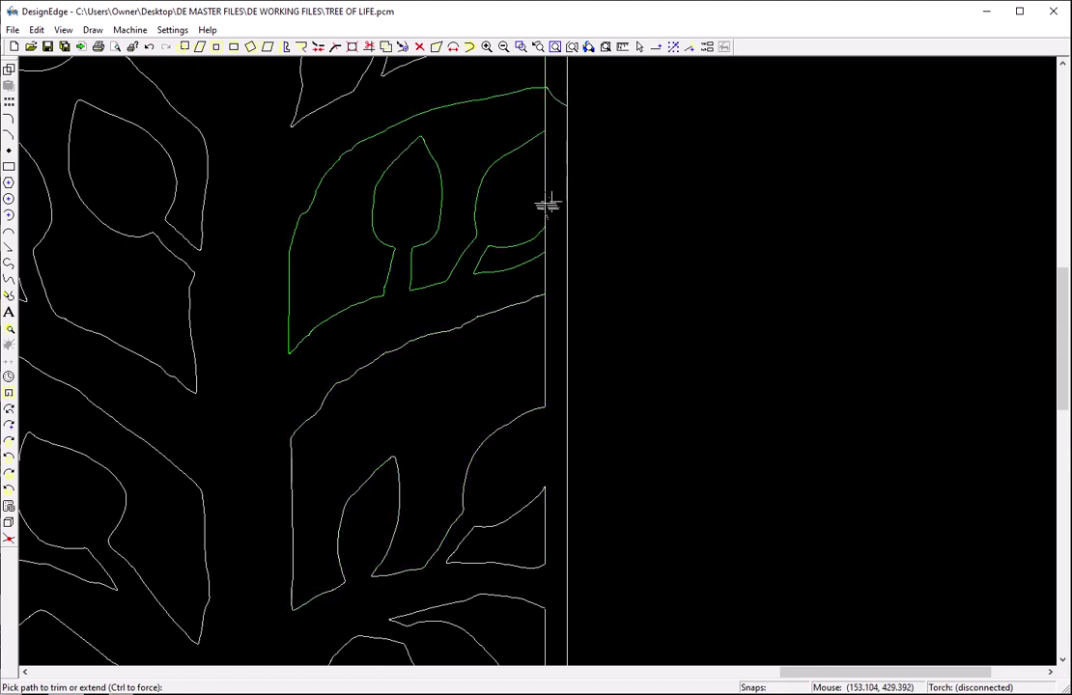
left_click(540, 270)
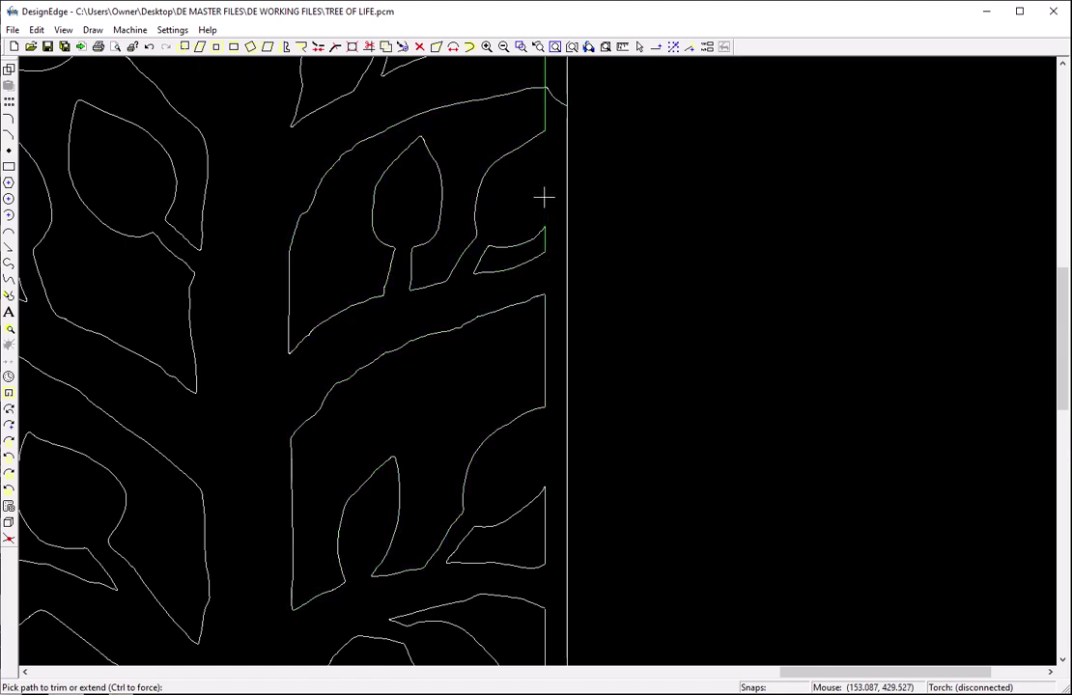
scroll(545, 196, "up", 3)
left_click(552, 422)
left_click(555, 408)
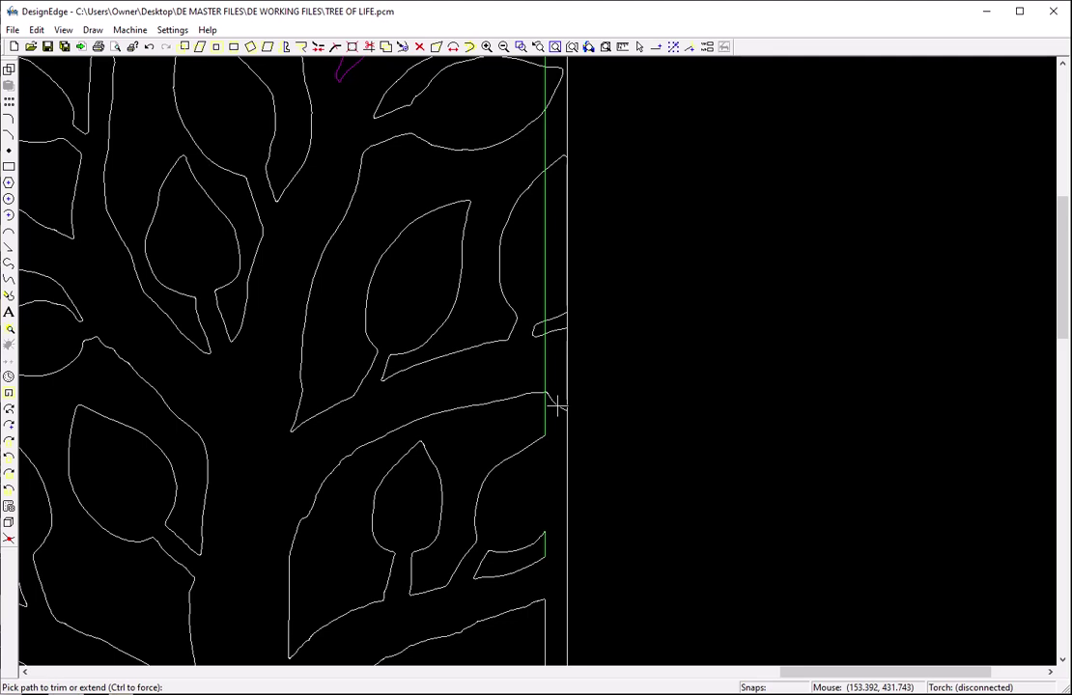
left_click(557, 405)
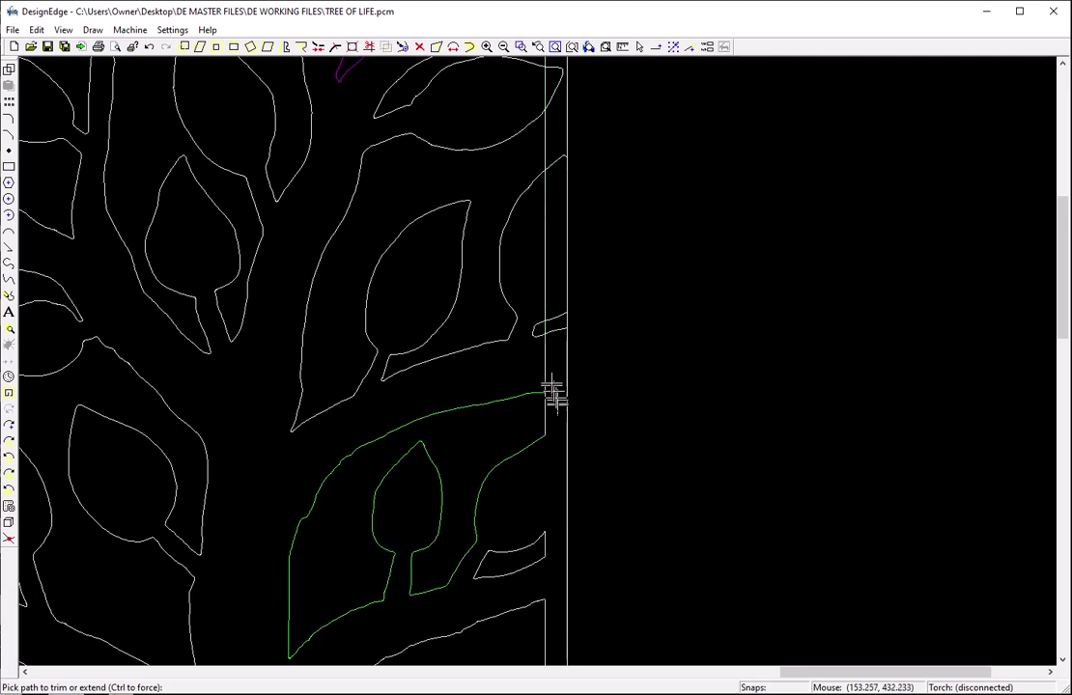
Trim the tiny right cutout and the large leafy cutout around it to the inner right line, clearing the line segments between their edges.
left_click(546, 319)
left_click(545, 253)
left_click(556, 166)
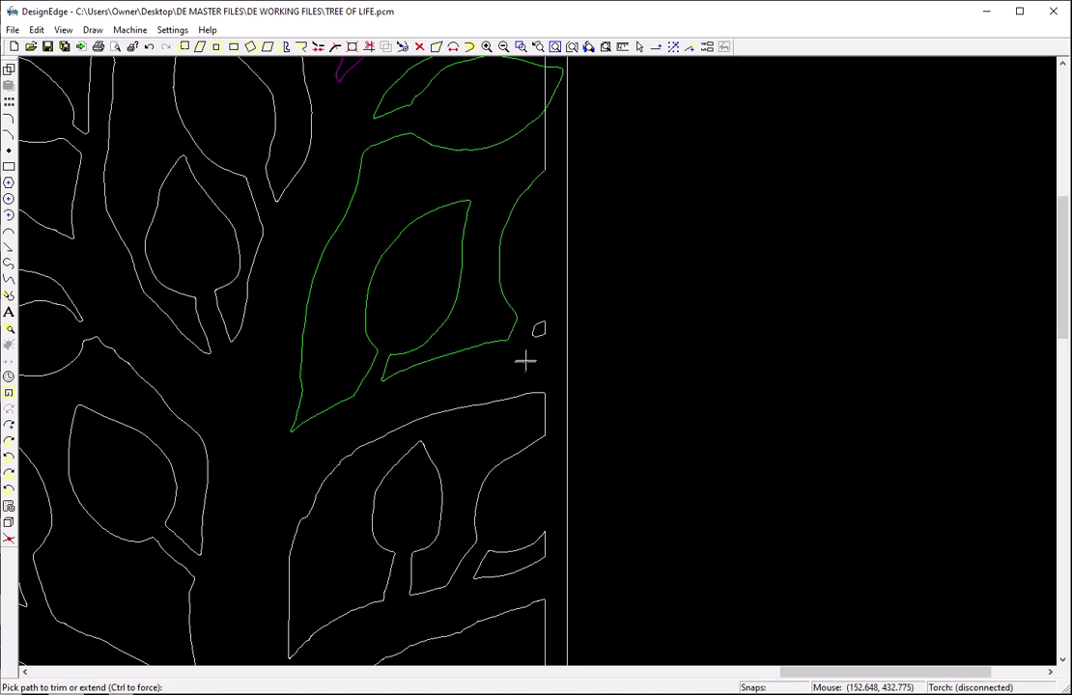
scroll(524, 361, "up", 3)
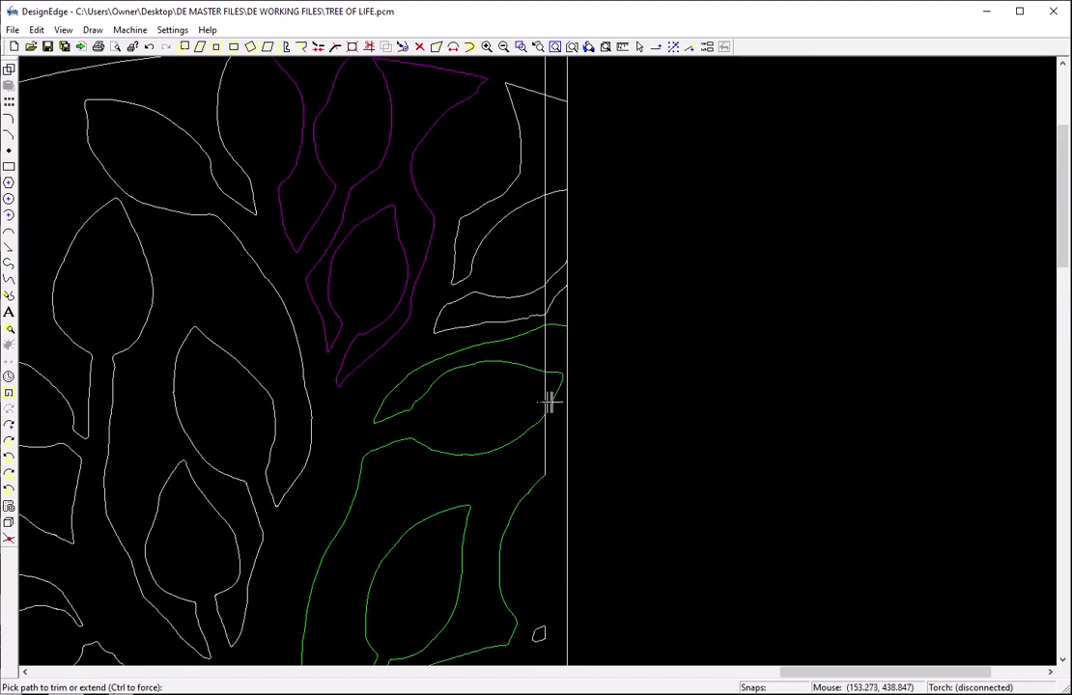
left_click(548, 396)
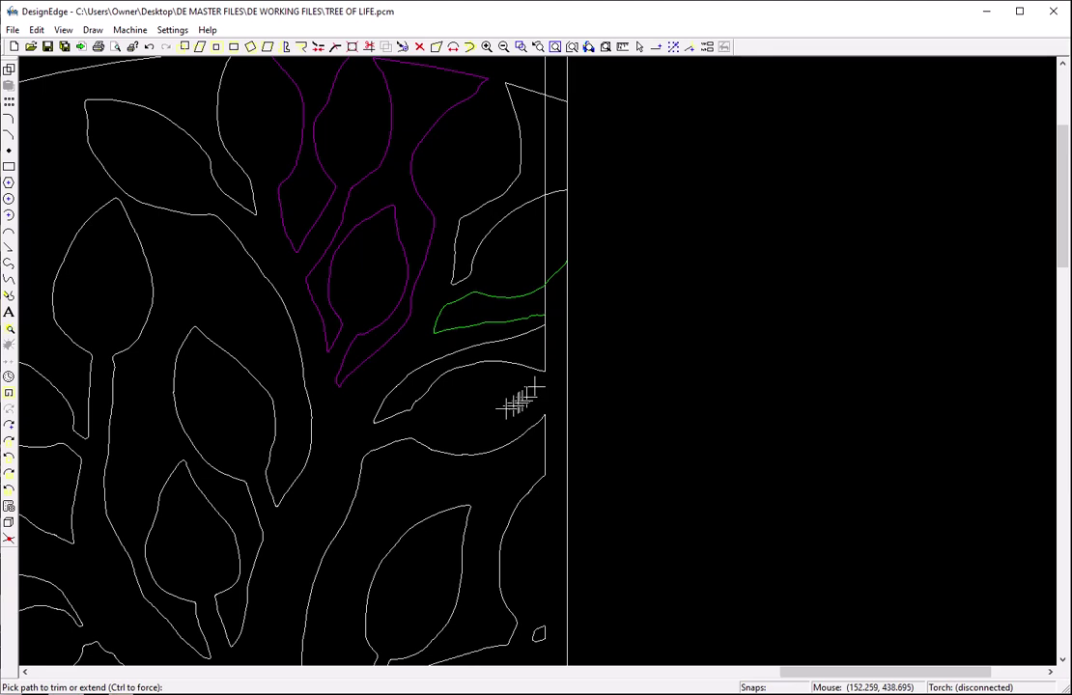
Trim the narrow upper-right branch cutout and the top corner cutout to the inner right line, and remove the leftover line pieces.
left_click(539, 322)
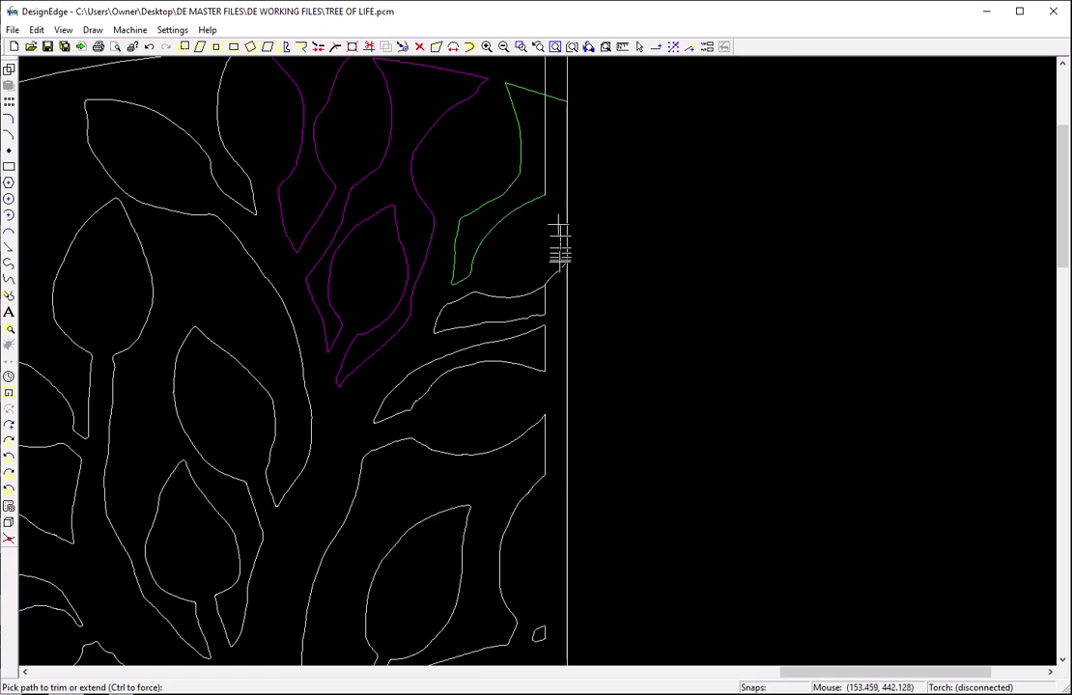
left_click(549, 256)
scroll(509, 325, "up", 2)
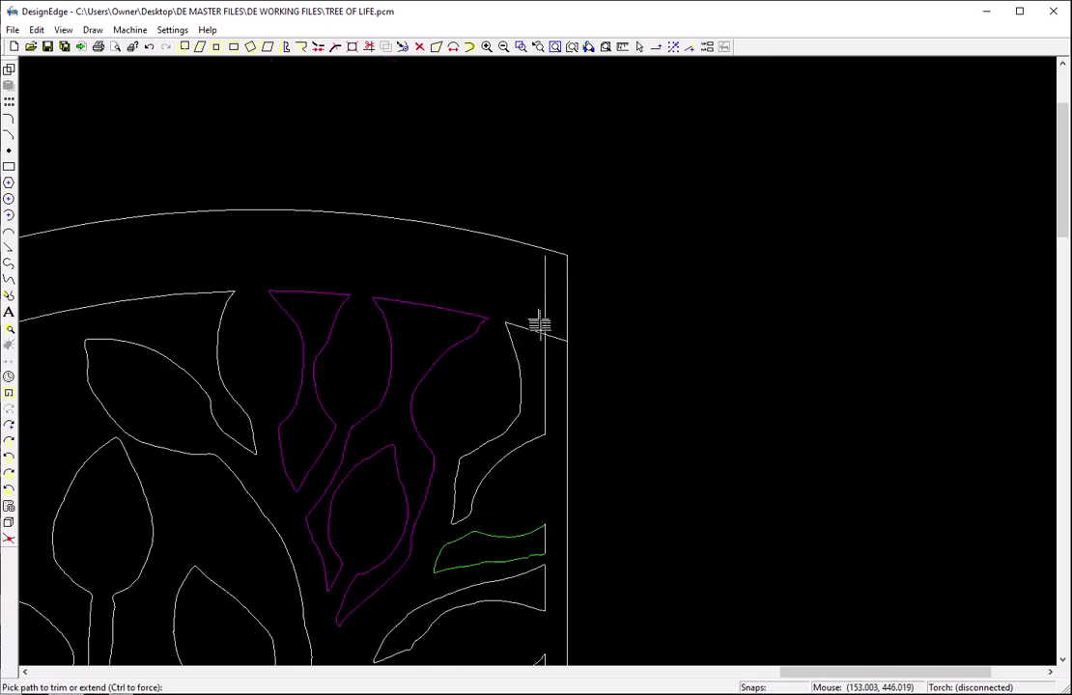
left_click(551, 336)
left_click(543, 306)
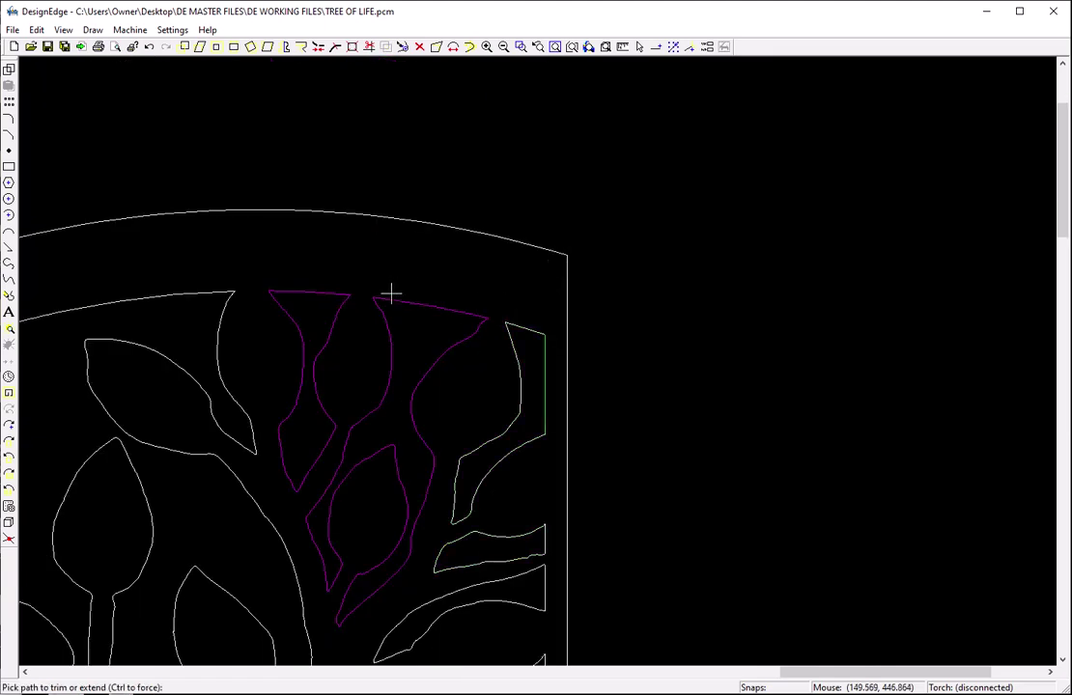
key("Escape")
scroll(394, 303, "down", 5)
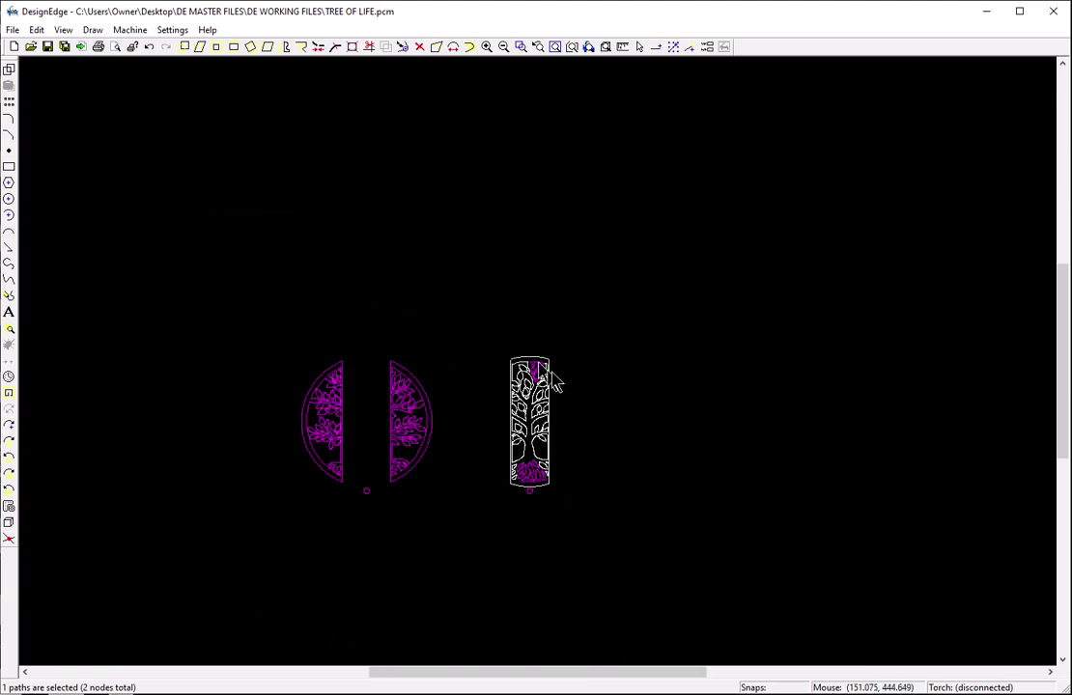
Link the center section's trimmed pieces into closed paths, and delete the stray open pieces at its right edge and on the right side section.
mouse_move(485, 326)
left_mouse_down()
mouse_move(565, 517)
mouse_move(565, 497)
left_mouse_up()
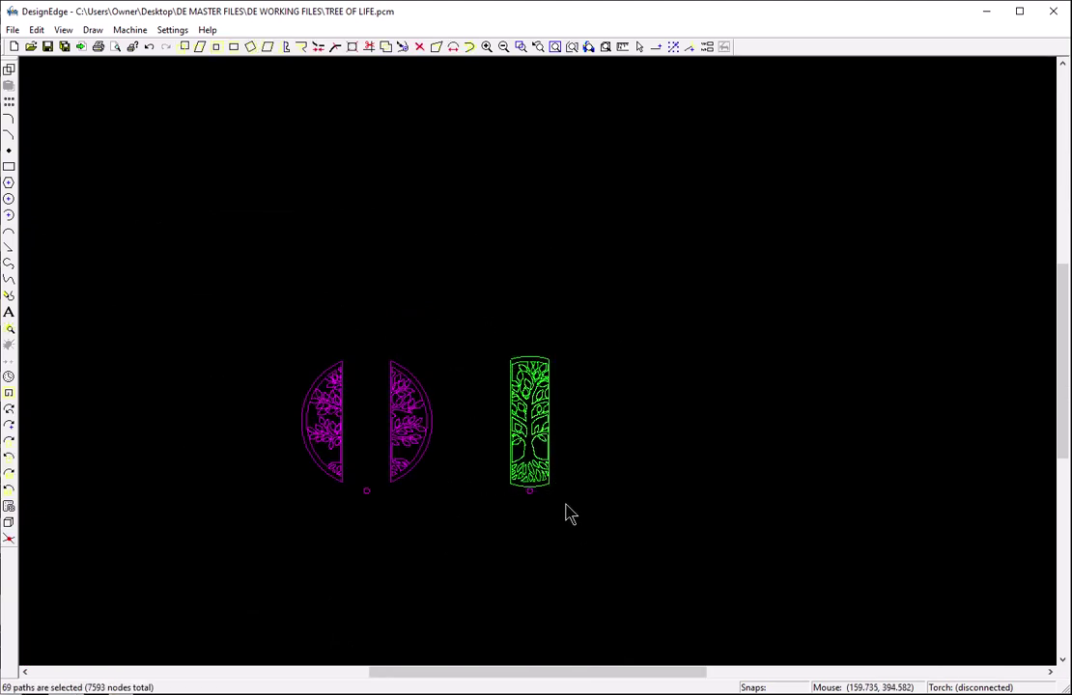
left_click(509, 539)
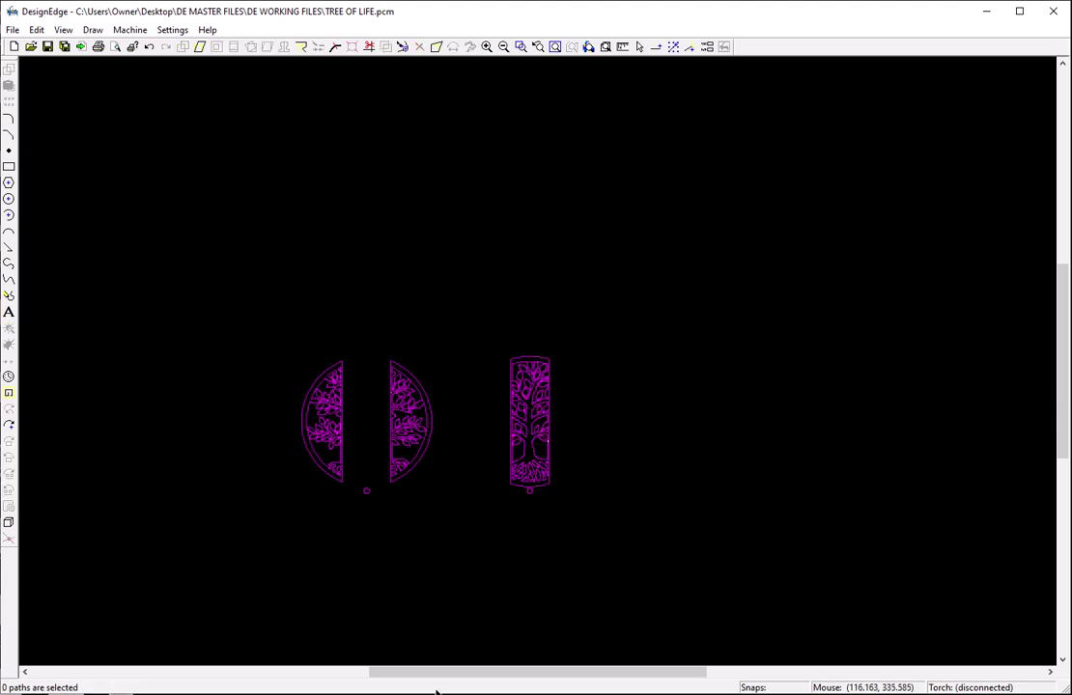
key("z")
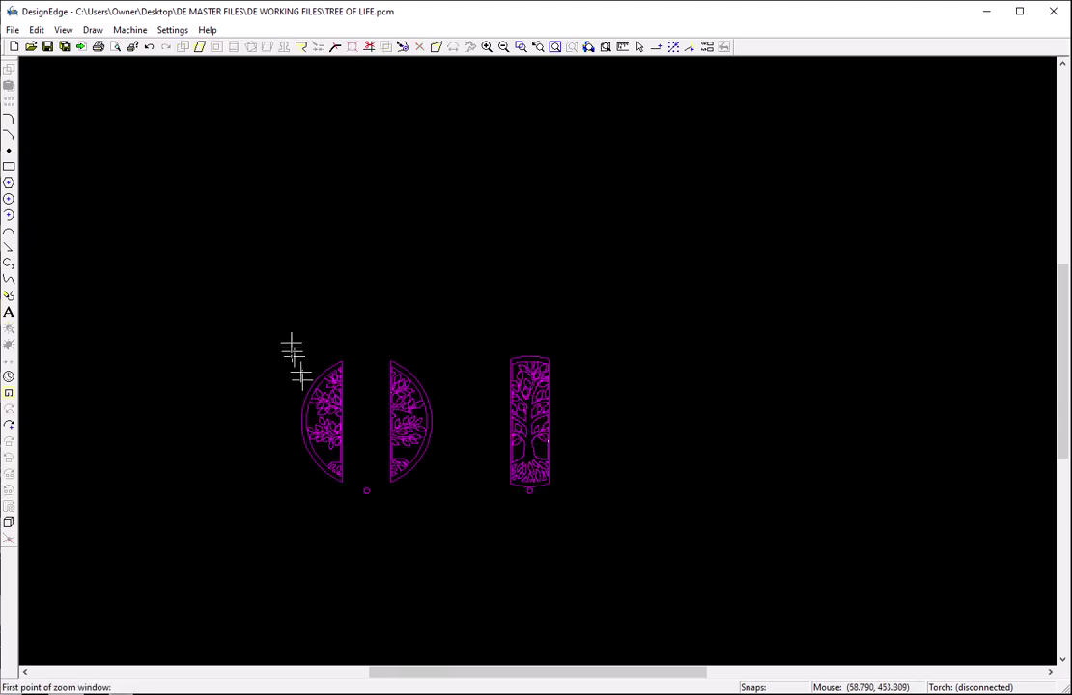
left_click(290, 329)
left_click(558, 508)
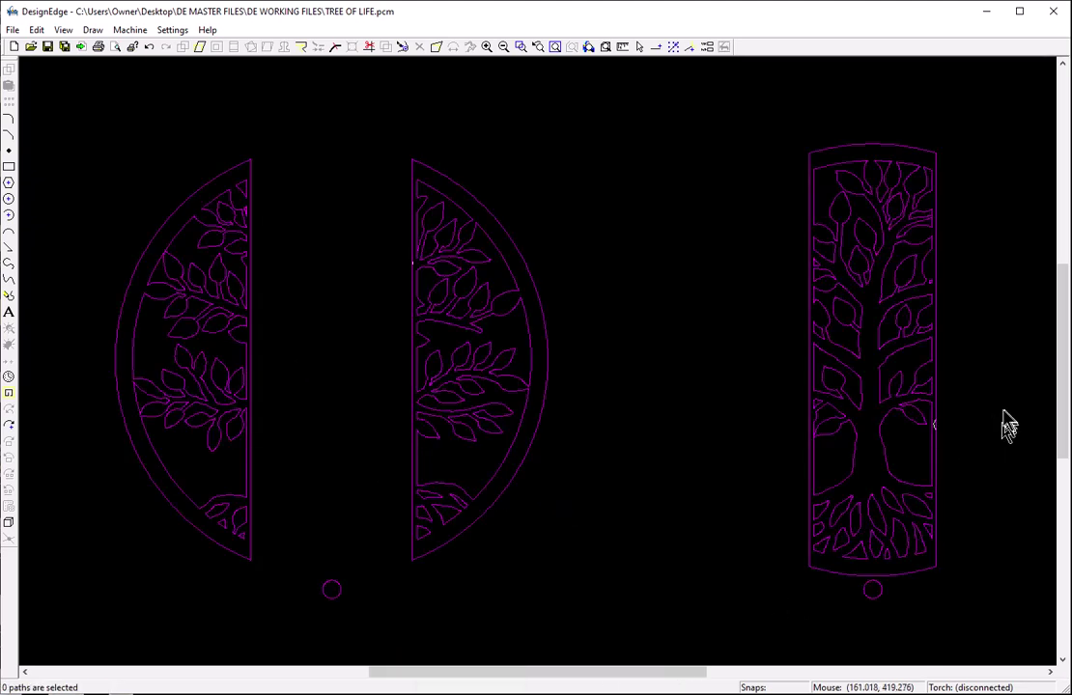
left_click(929, 445)
key("Delete")
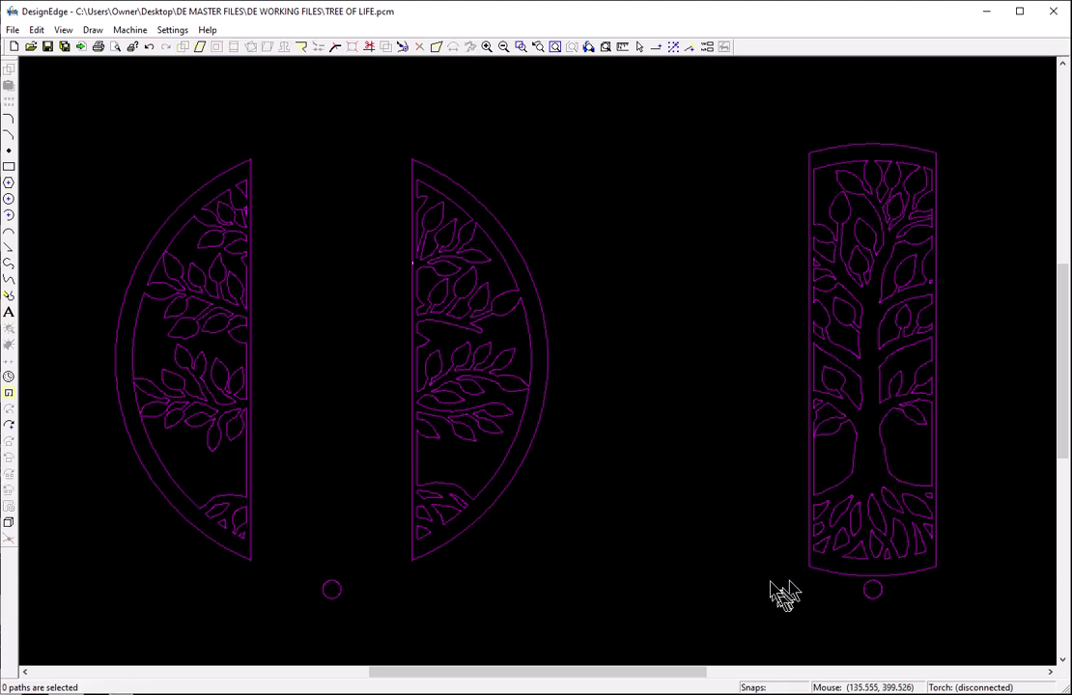
left_click_drag(396, 250, 428, 298)
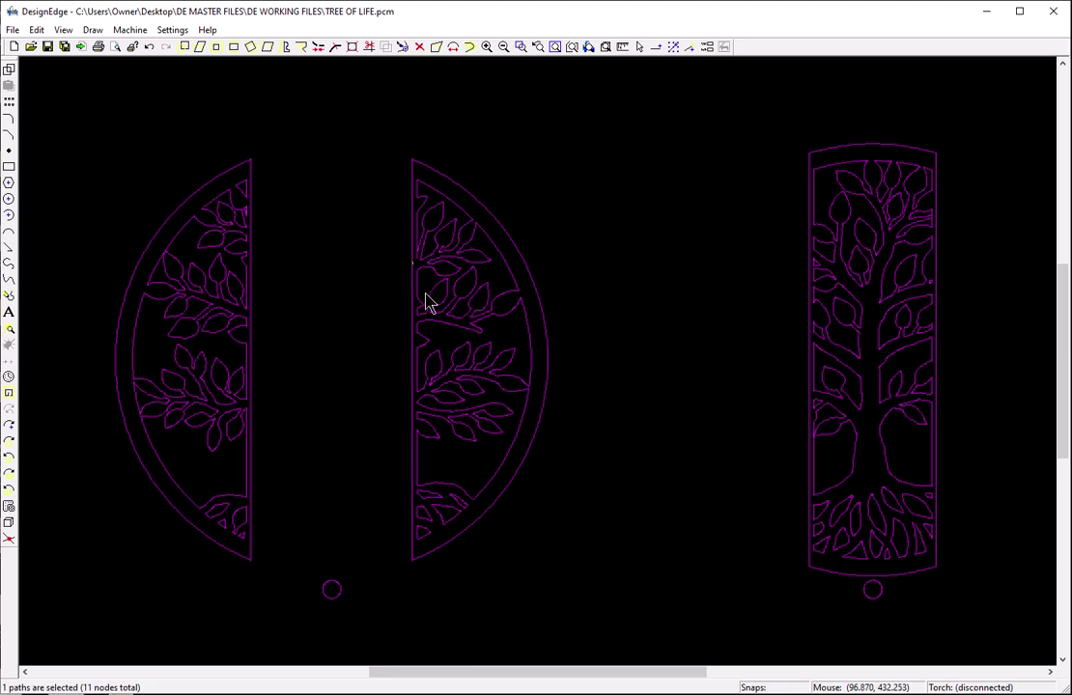
key("Delete")
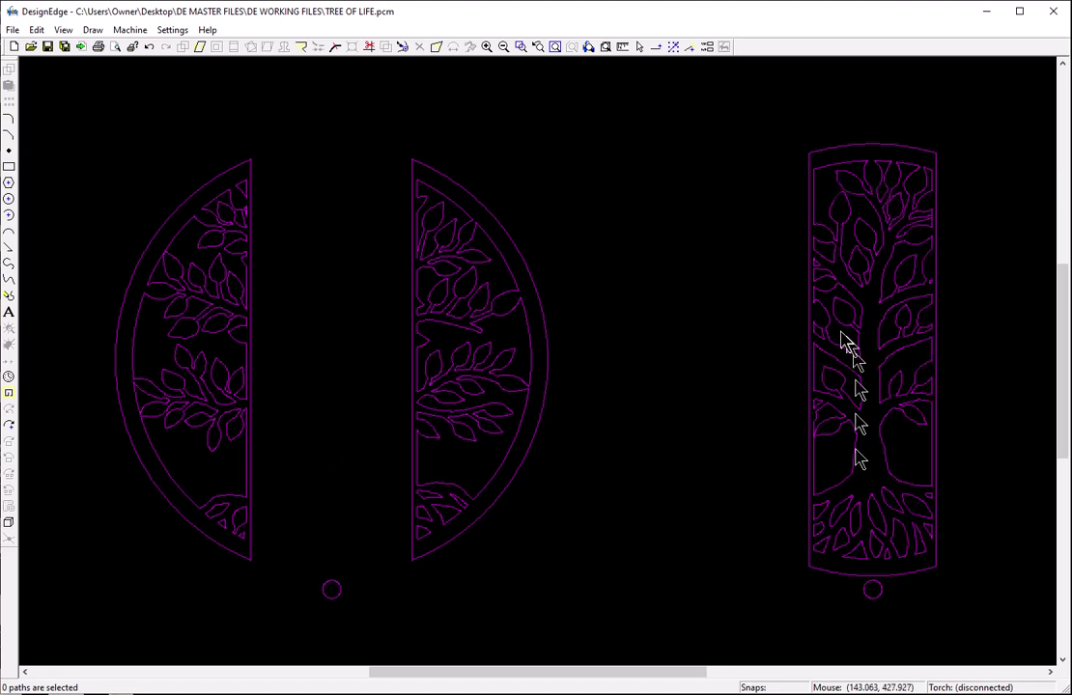
Move the center section between the side sections, from one reference circle's center to the other's, and delete both reference circles.
mouse_move(777, 118)
left_mouse_down()
mouse_move(816, 306)
mouse_move(953, 591)
left_mouse_up()
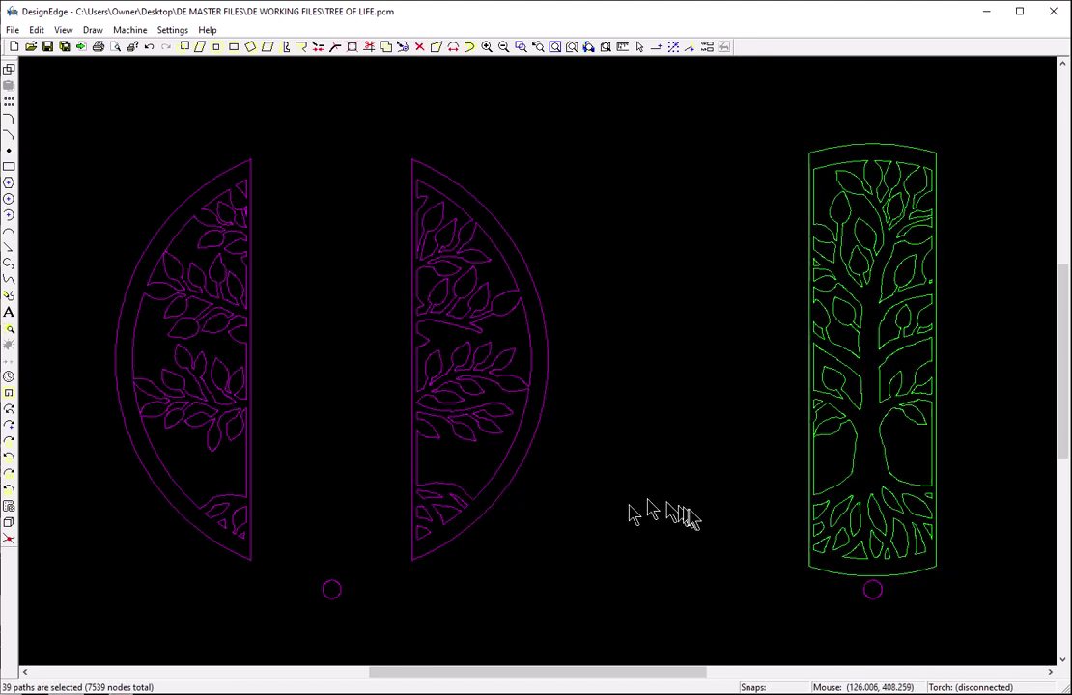
key("m")
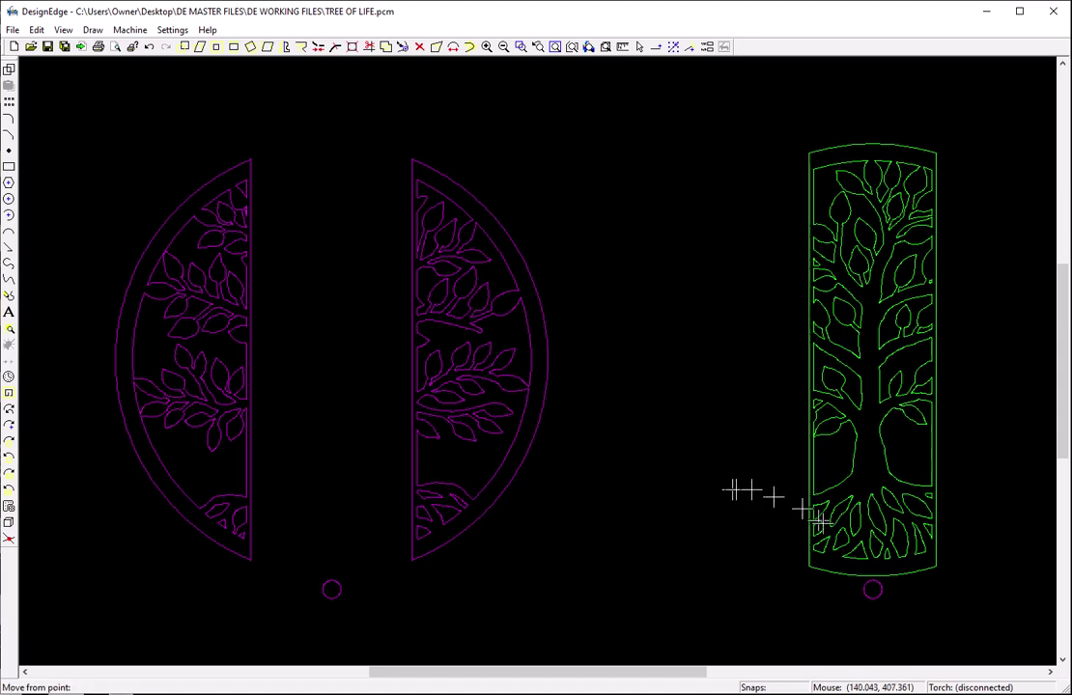
key("c")
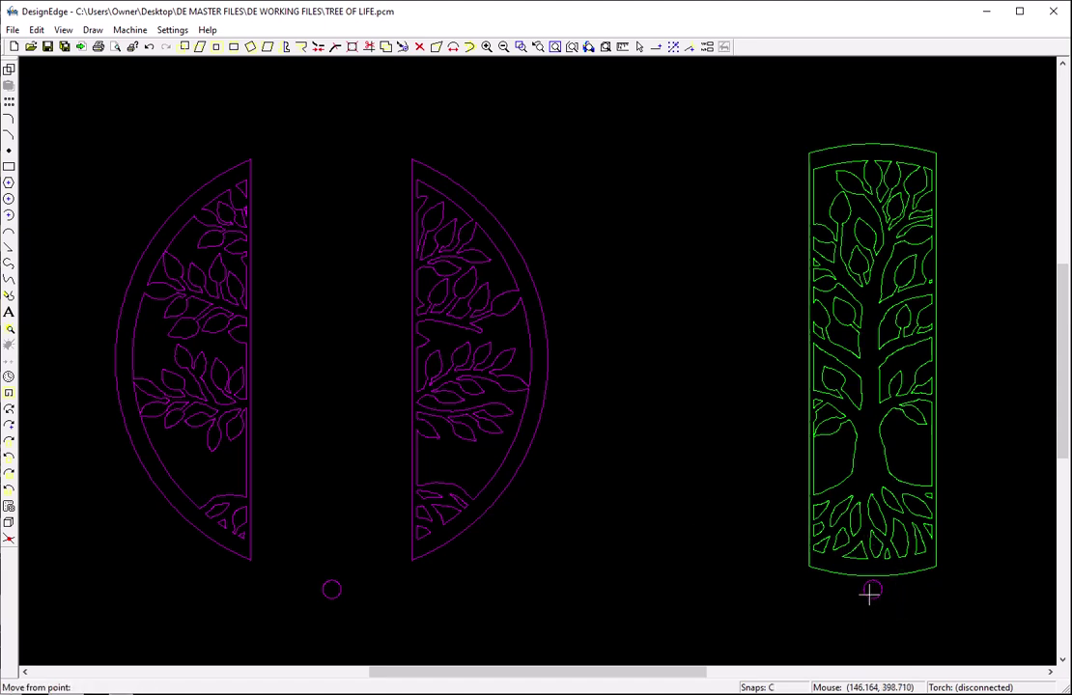
left_click(870, 591)
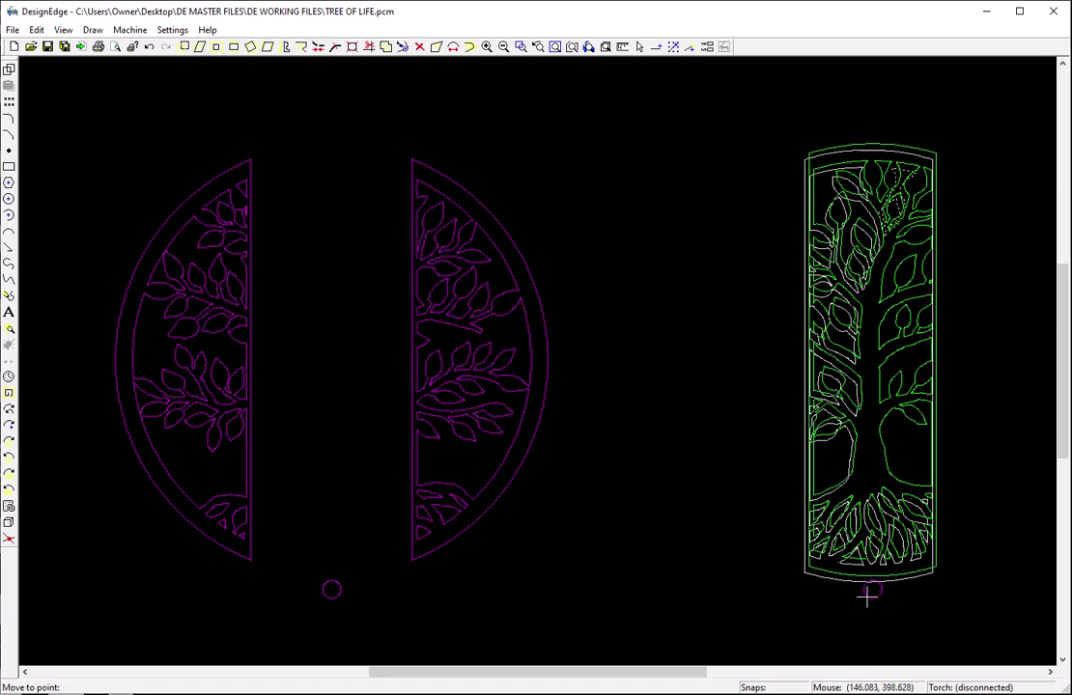
left_click(331, 589)
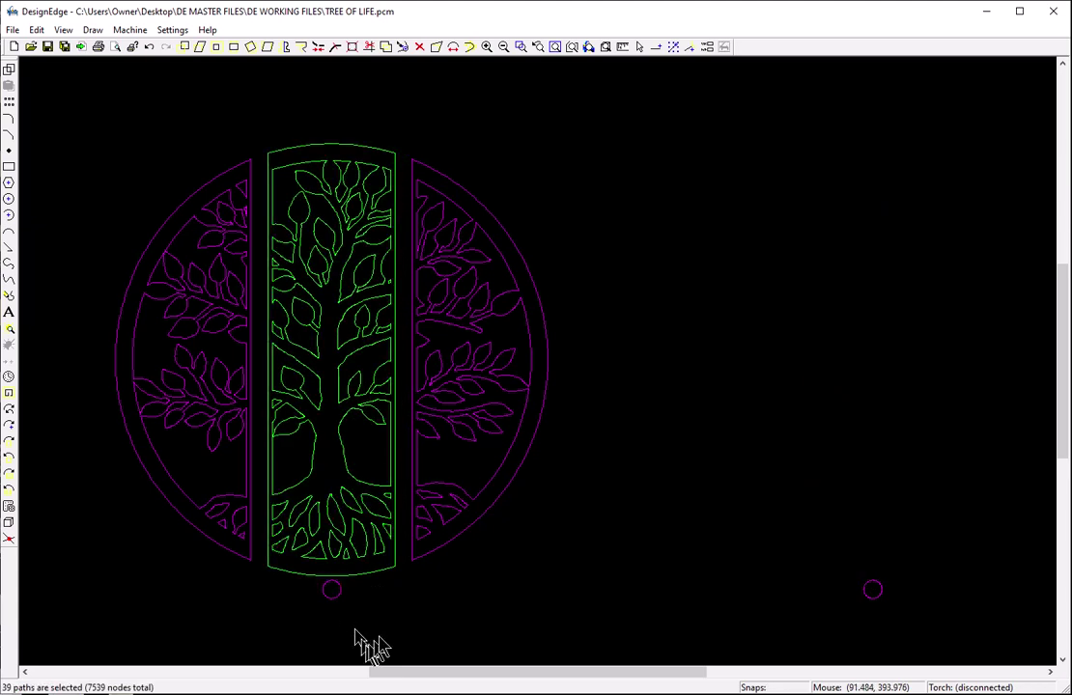
left_click(422, 608)
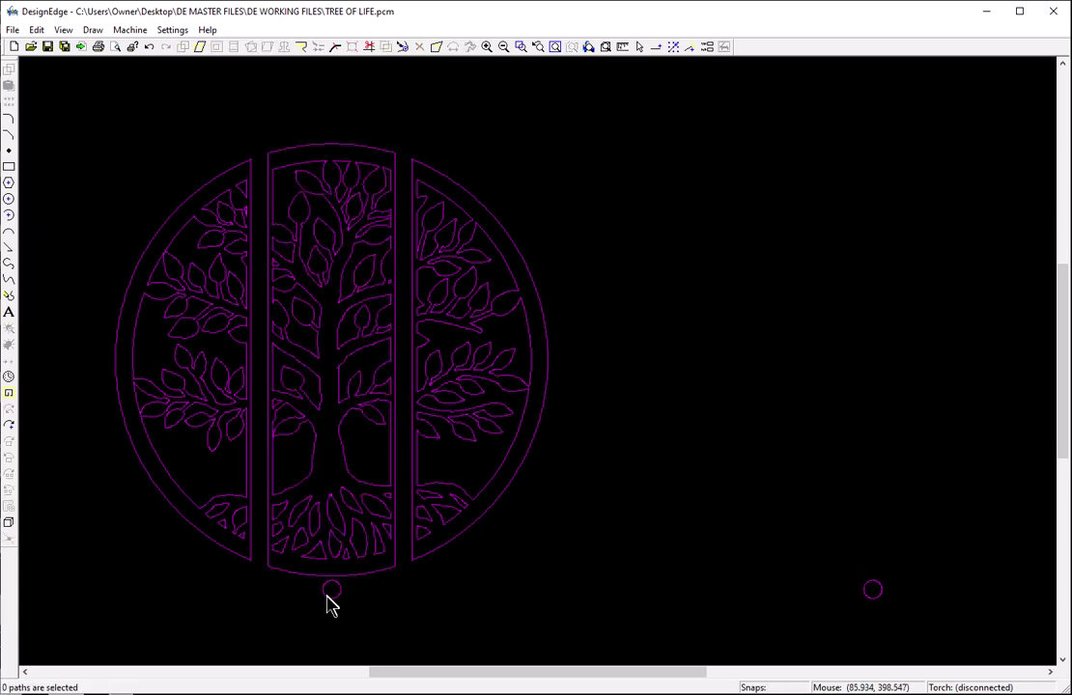
left_click(332, 600)
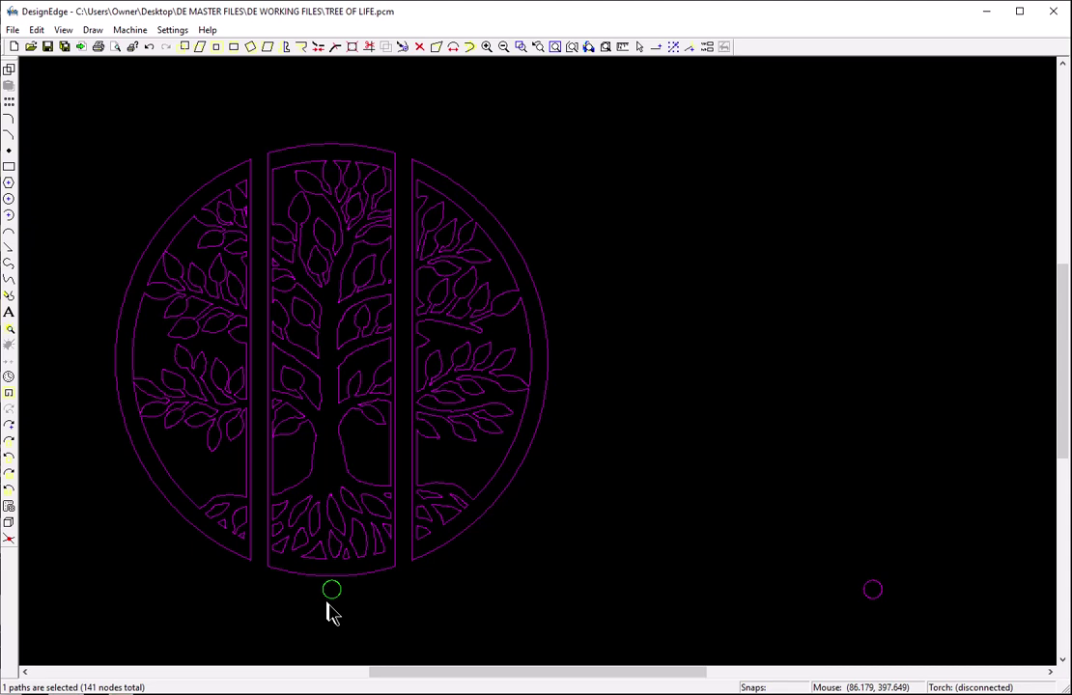
key("Delete")
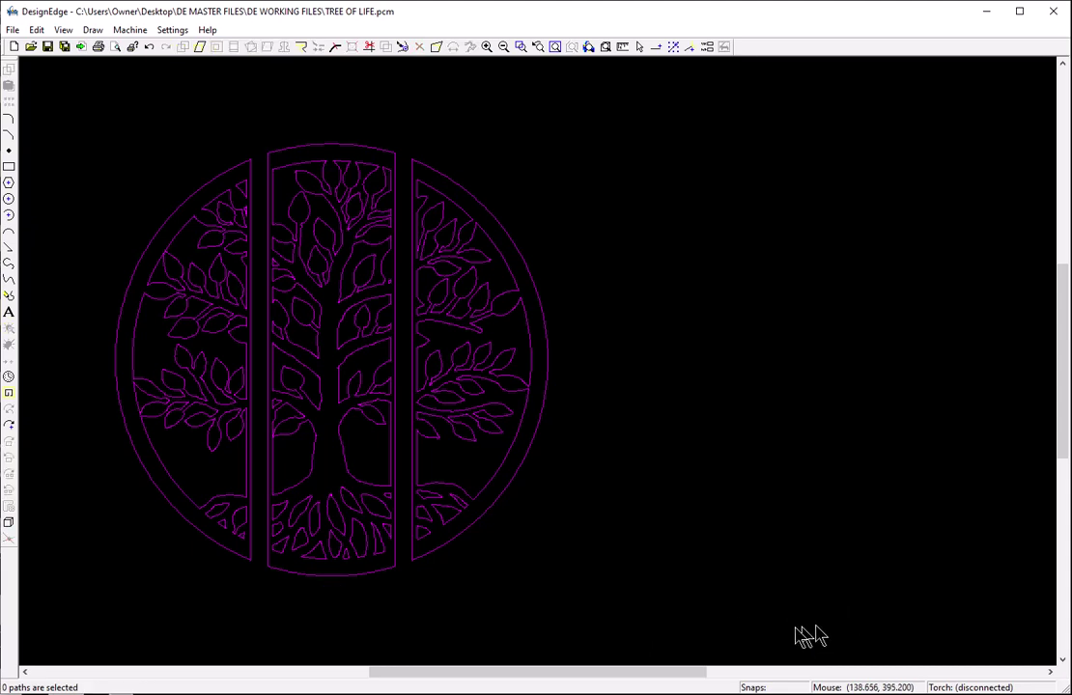
key("f")
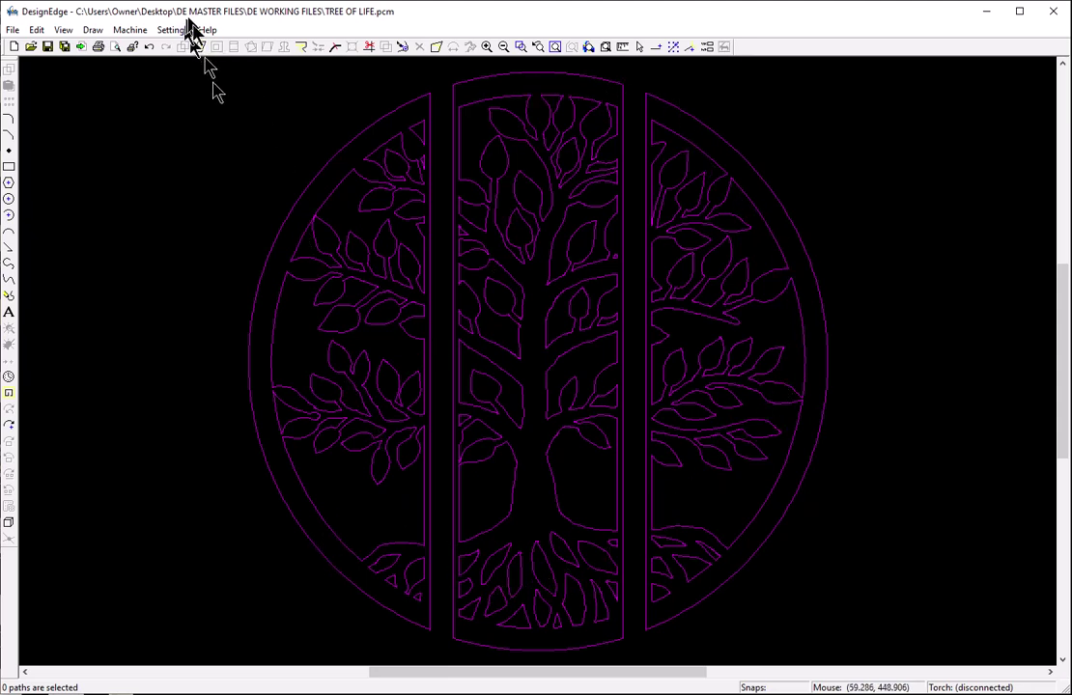
mouse_move(218, 72)
left_mouse_down()
mouse_move(813, 238)
mouse_move(823, 458)
mouse_move(875, 673)
left_mouse_up()
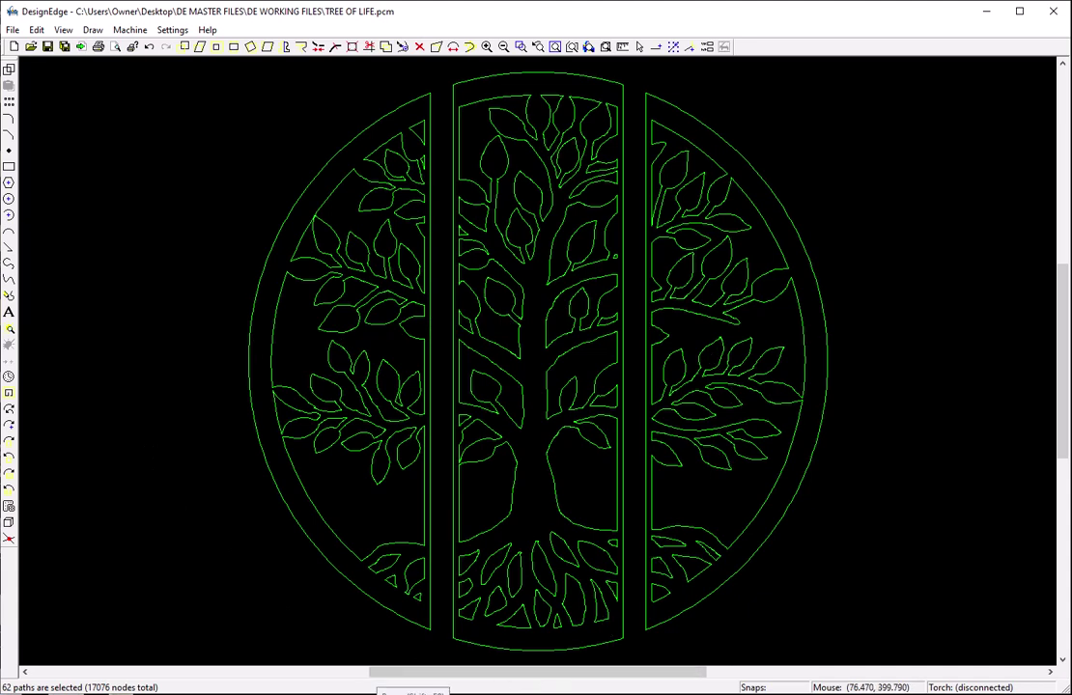
left_click(285, 645)
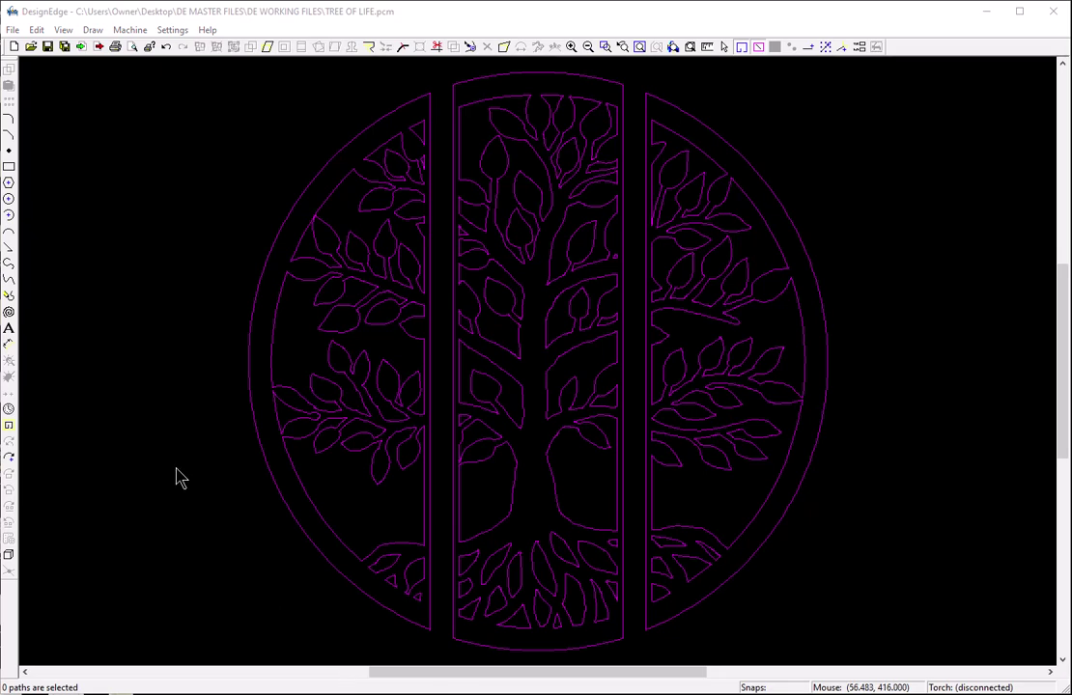
Turn on the display of solid closed paths in the design settings.
key("s")
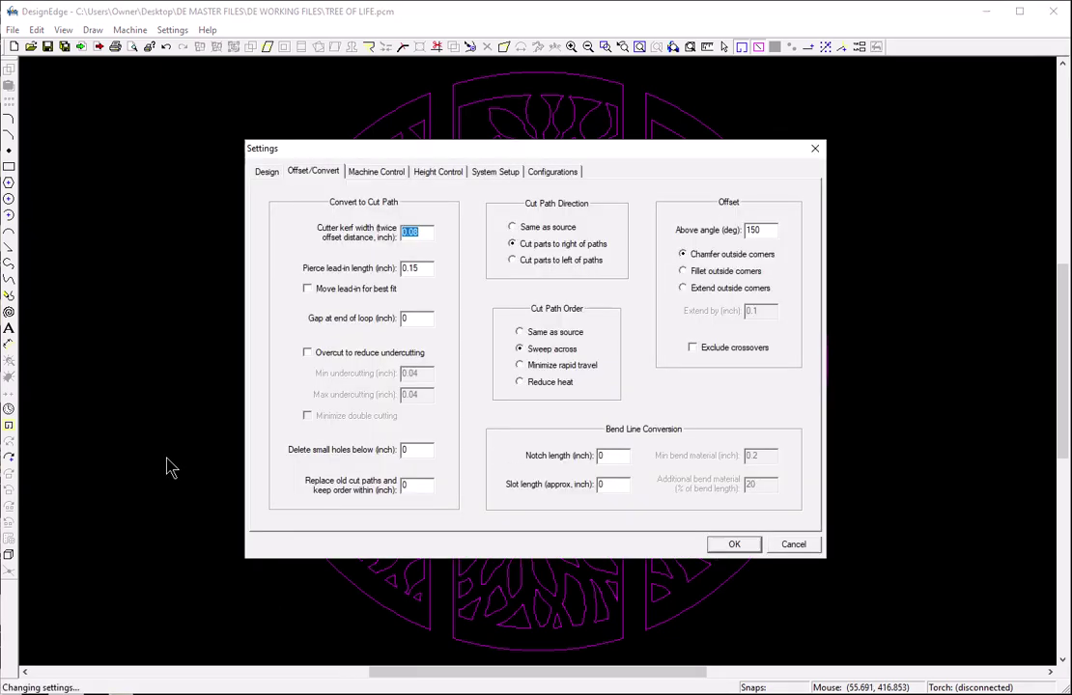
left_click(267, 174)
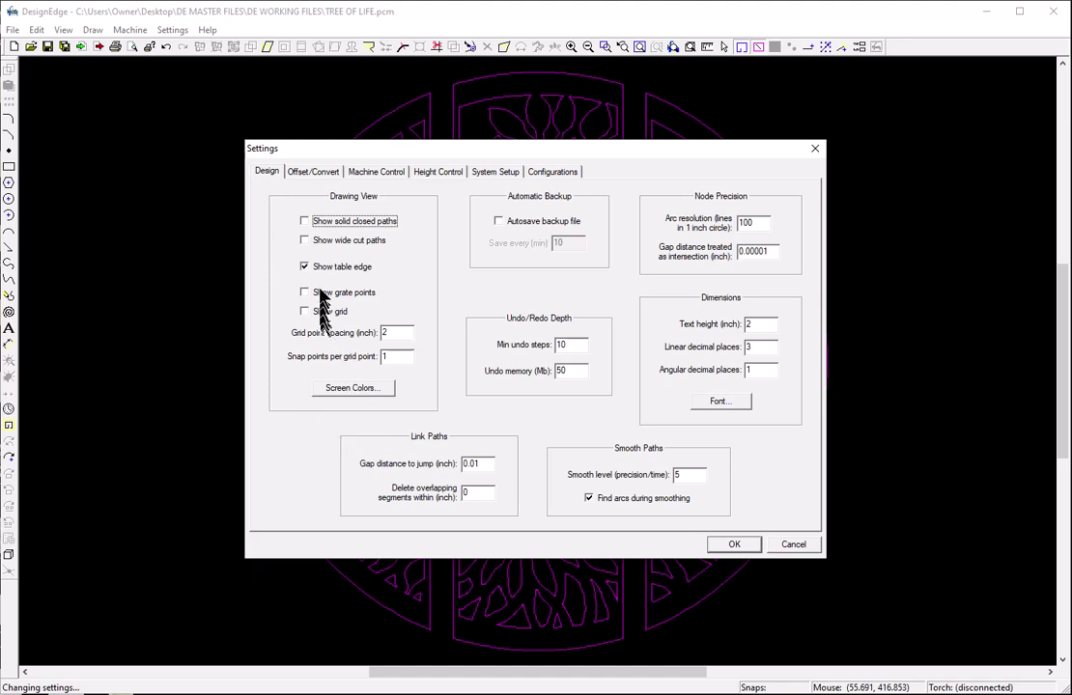
left_click(305, 222)
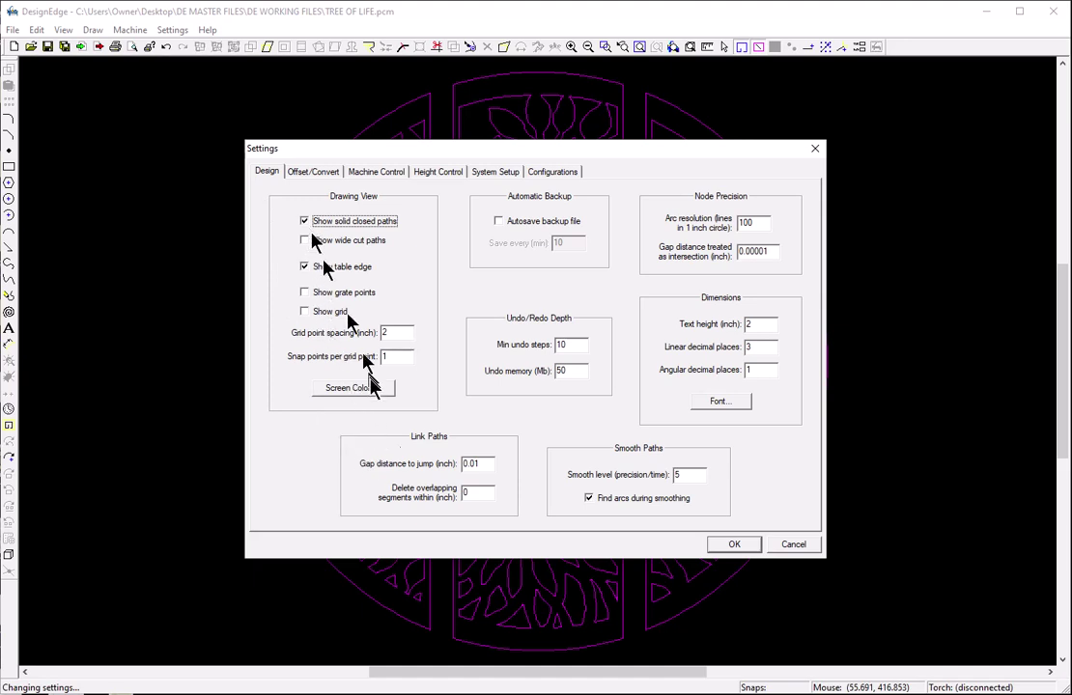
left_click(733, 546)
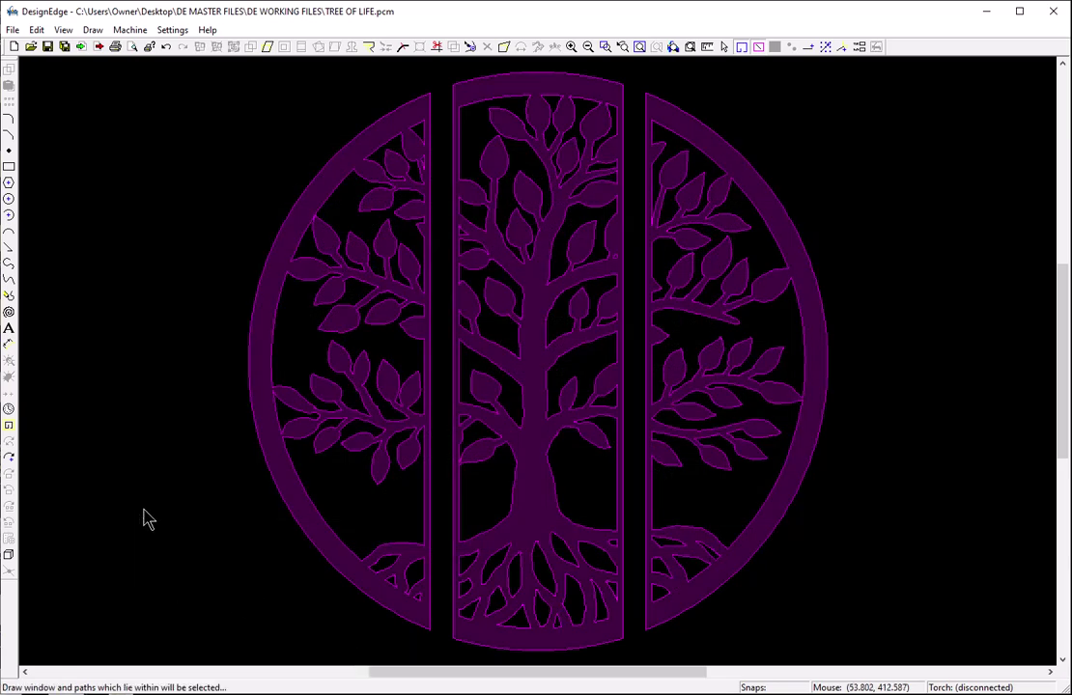
left_click(144, 510)
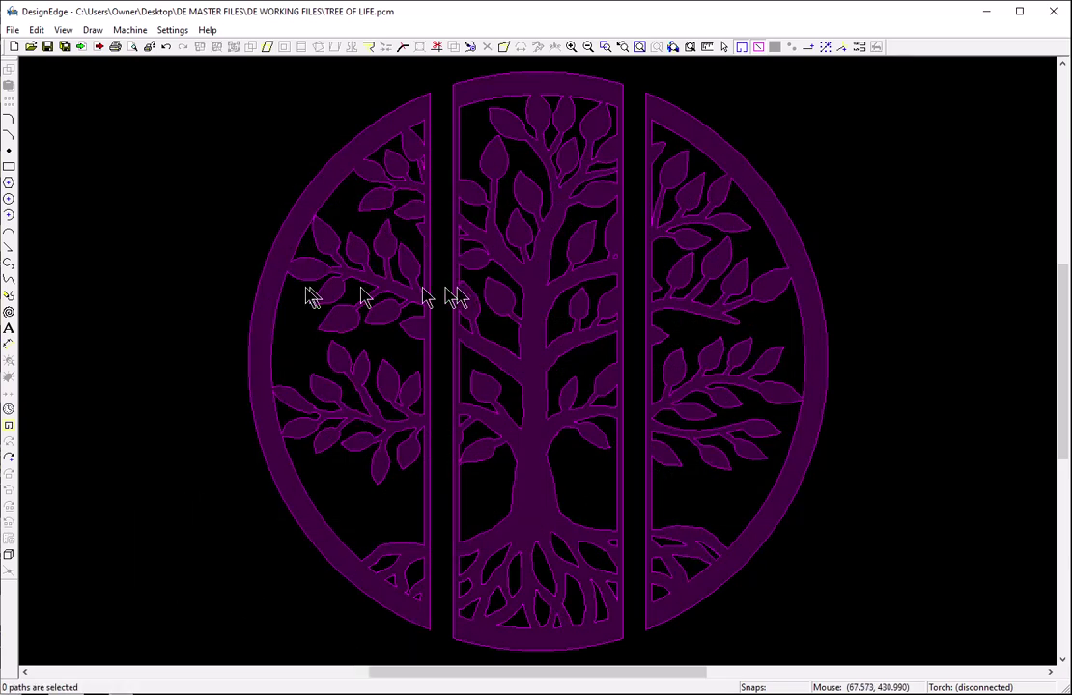
Turn off the standard DesignEdge screen colors and set the background color to white.
key("s")
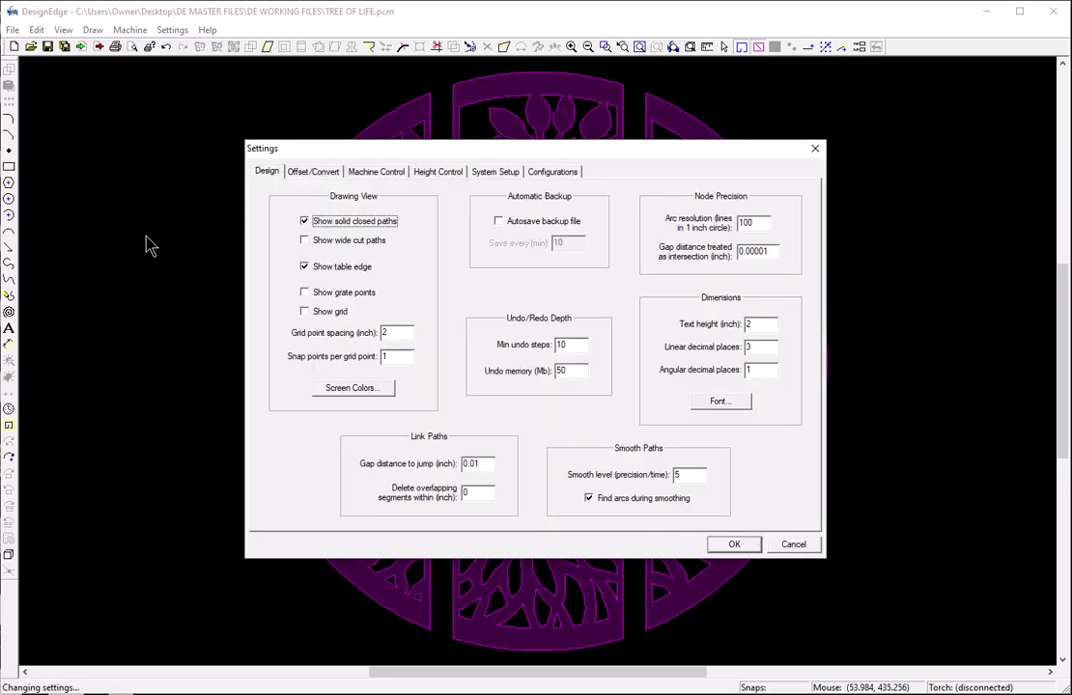
left_click(352, 387)
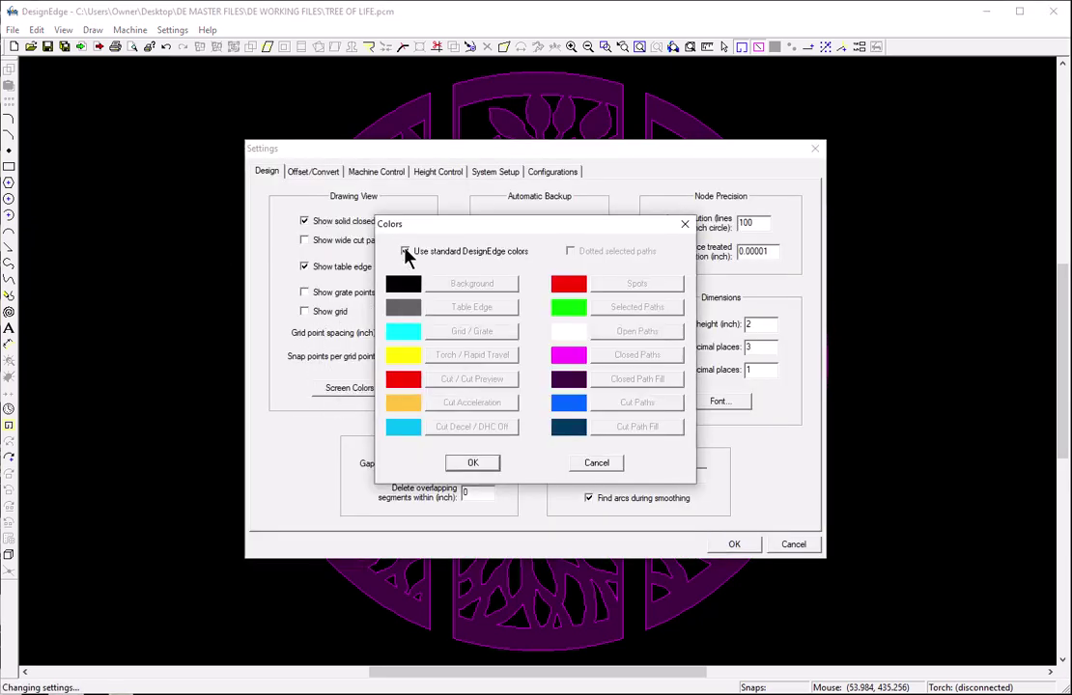
left_click(405, 252)
left_click(471, 284)
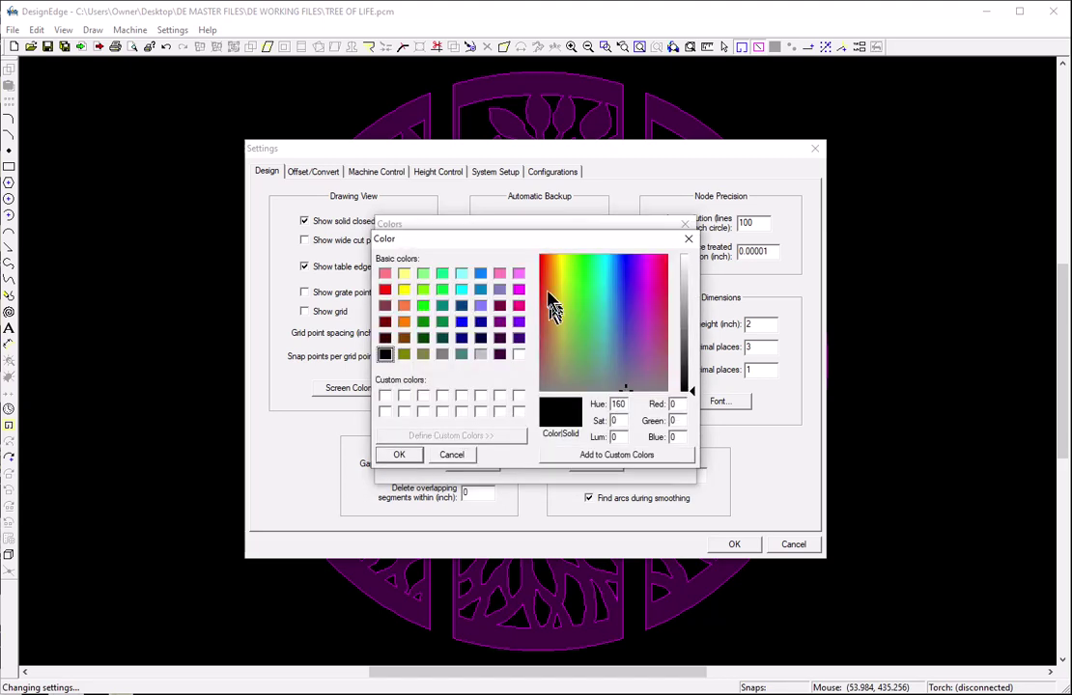
left_click(519, 354)
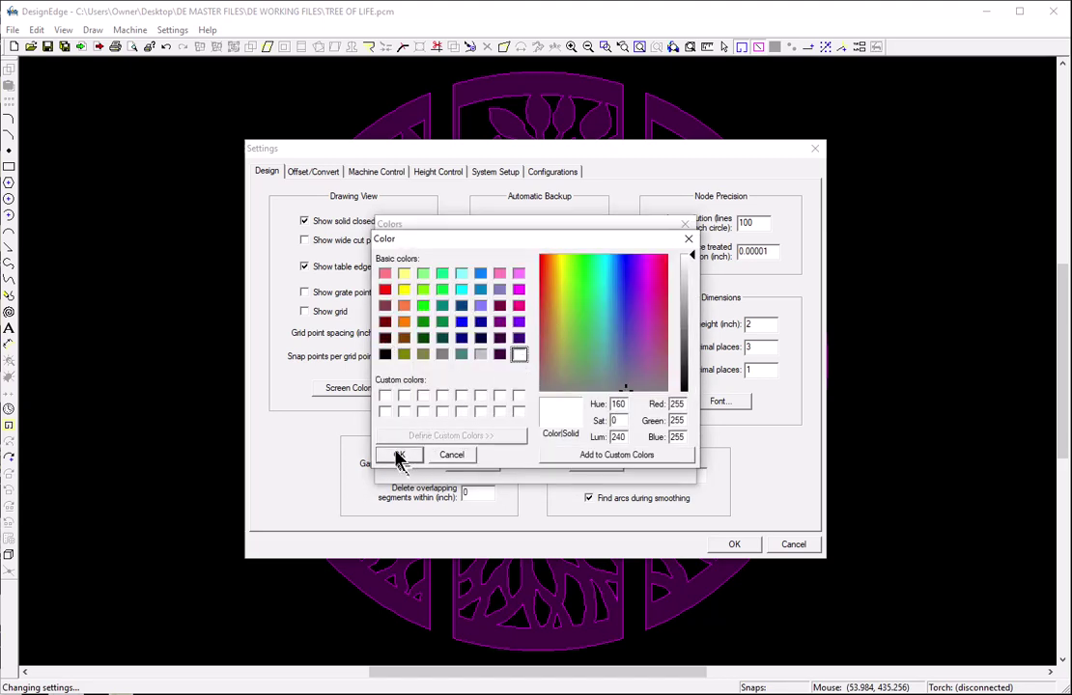
left_click(397, 456)
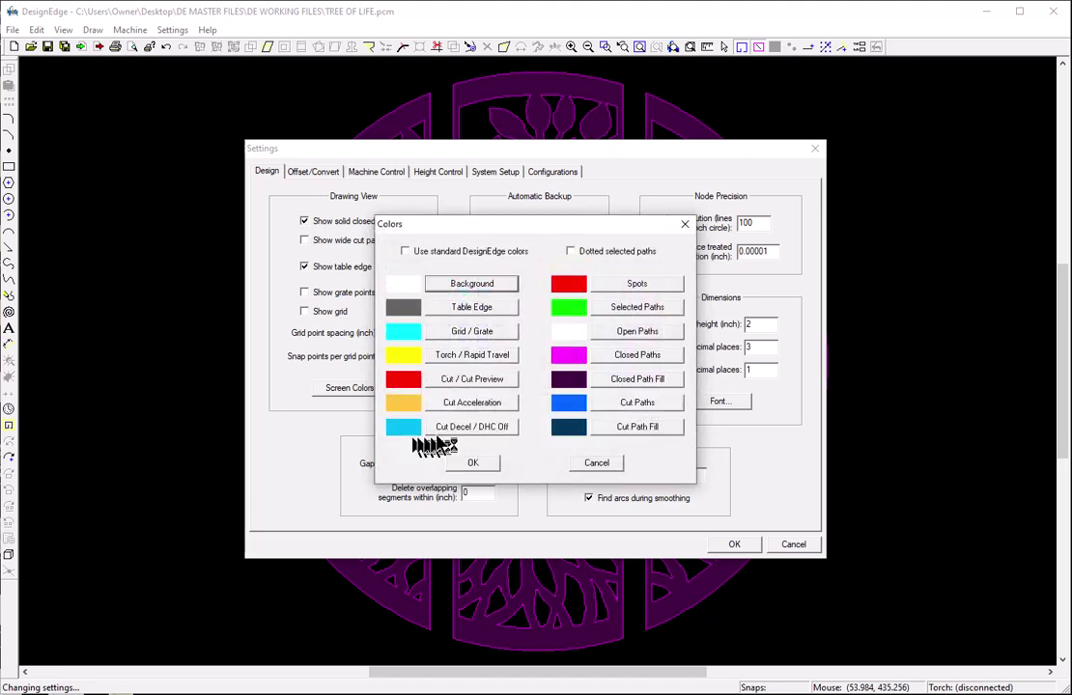
Set the closed path fill to green (0, 128, 64) and the closed path outlines to dark green, and apply the settings.
left_click(629, 379)
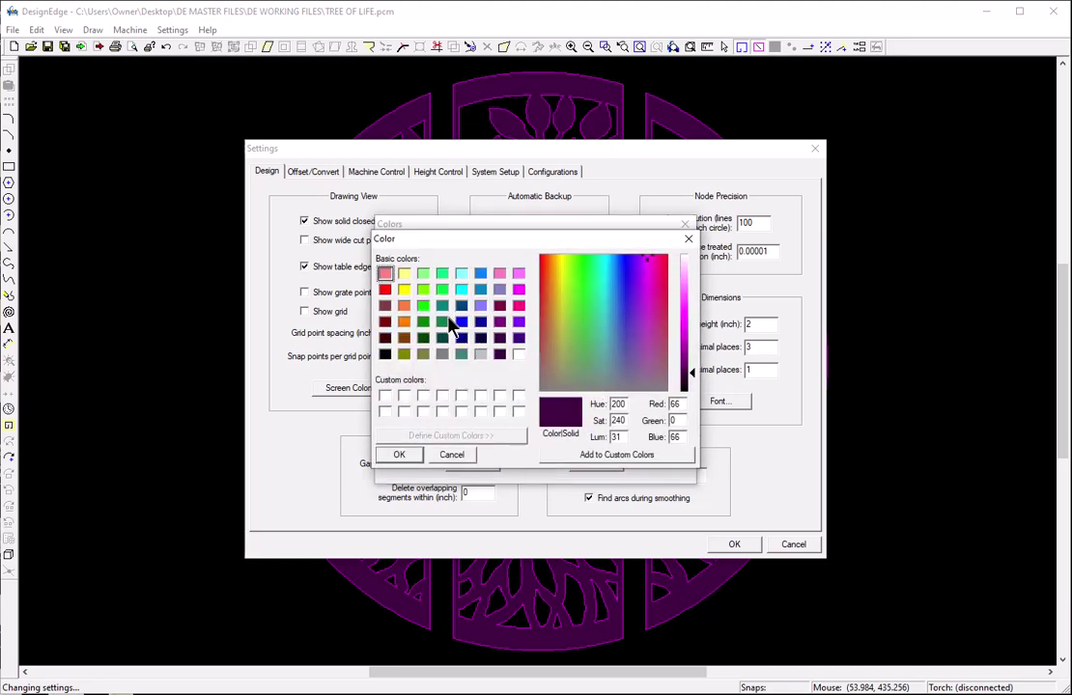
left_click(443, 323)
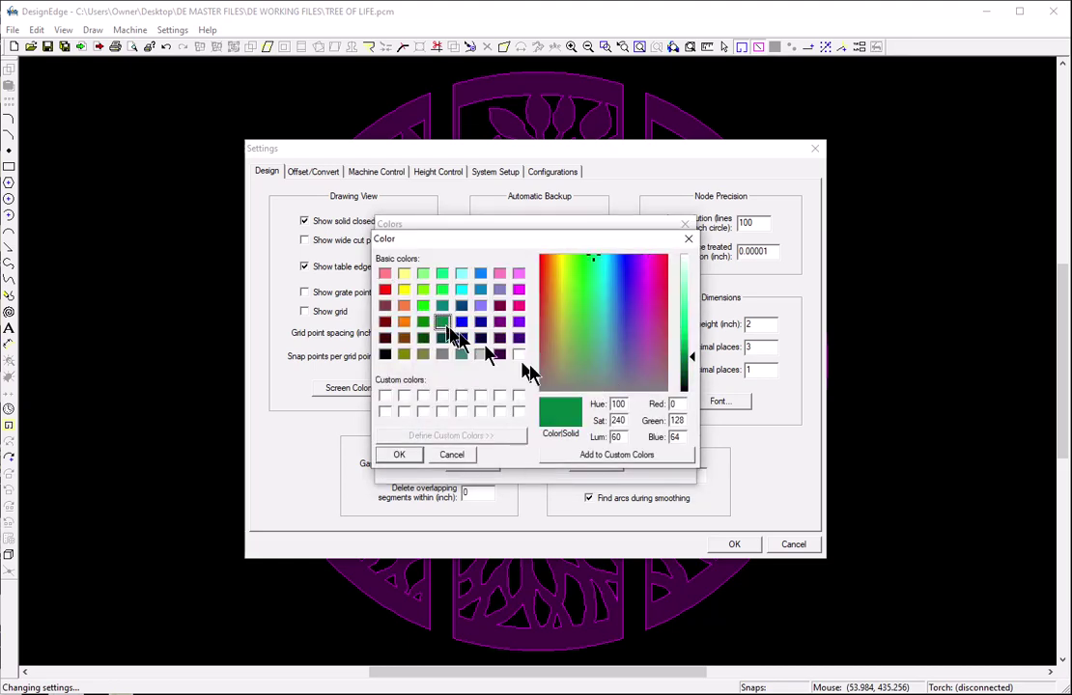
left_click(398, 456)
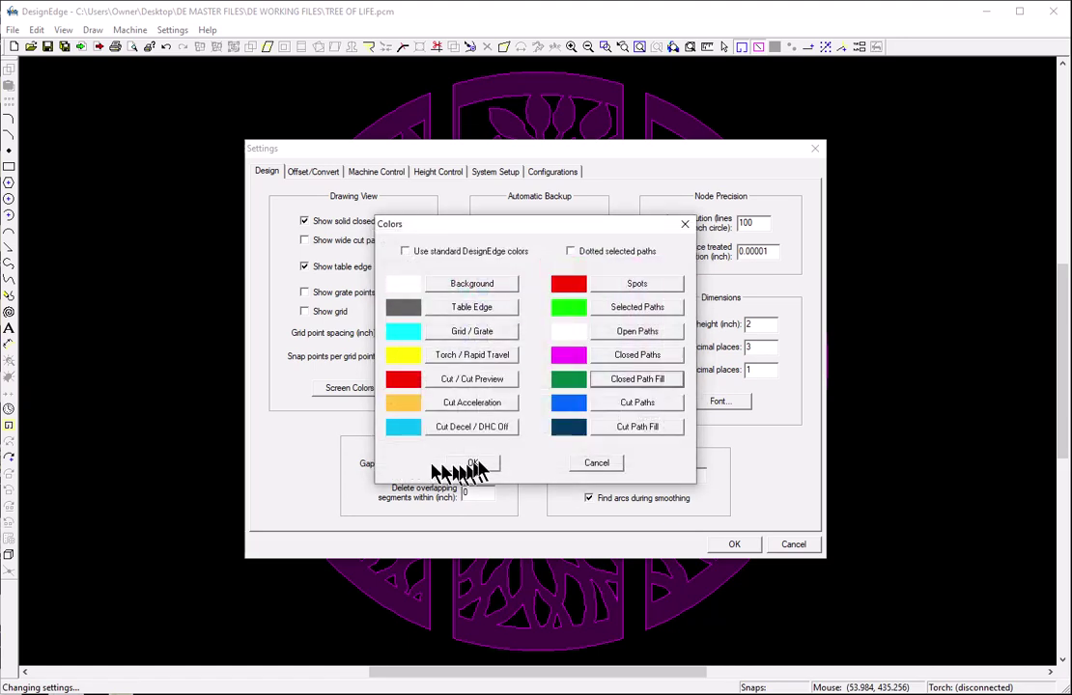
left_click(622, 357)
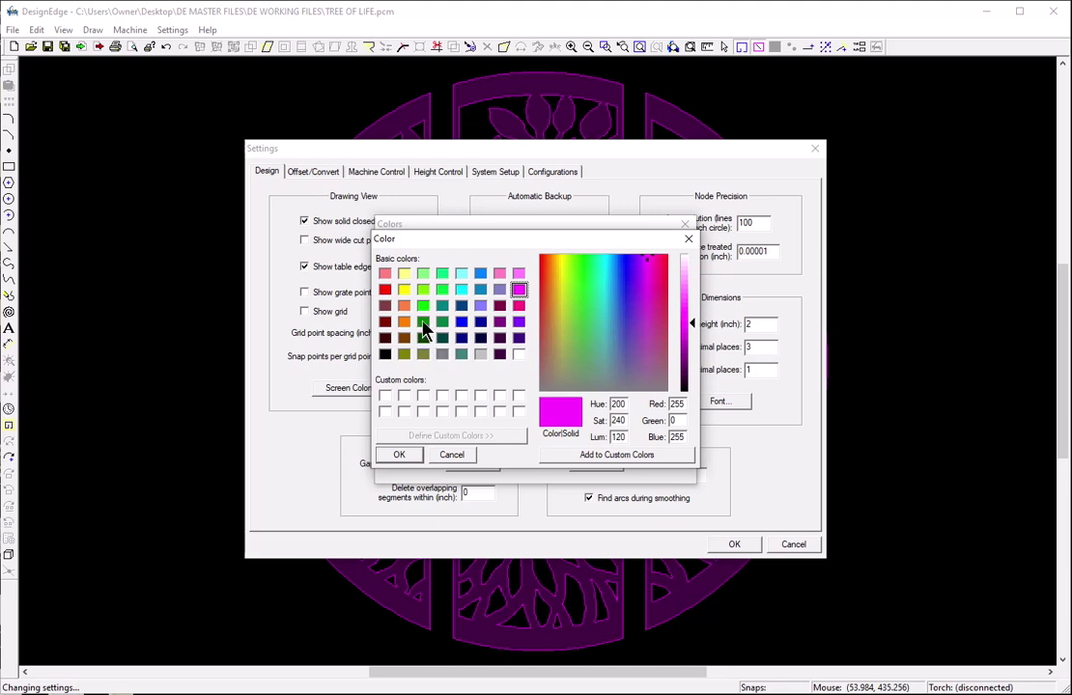
left_click(422, 322)
left_click(402, 455)
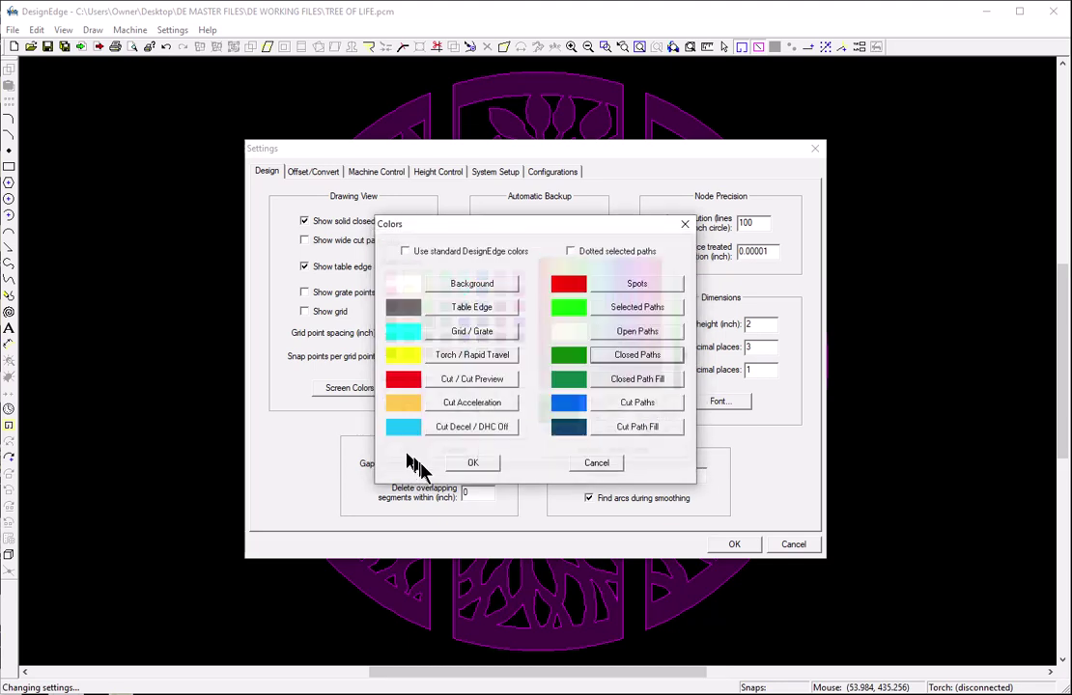
left_click(472, 463)
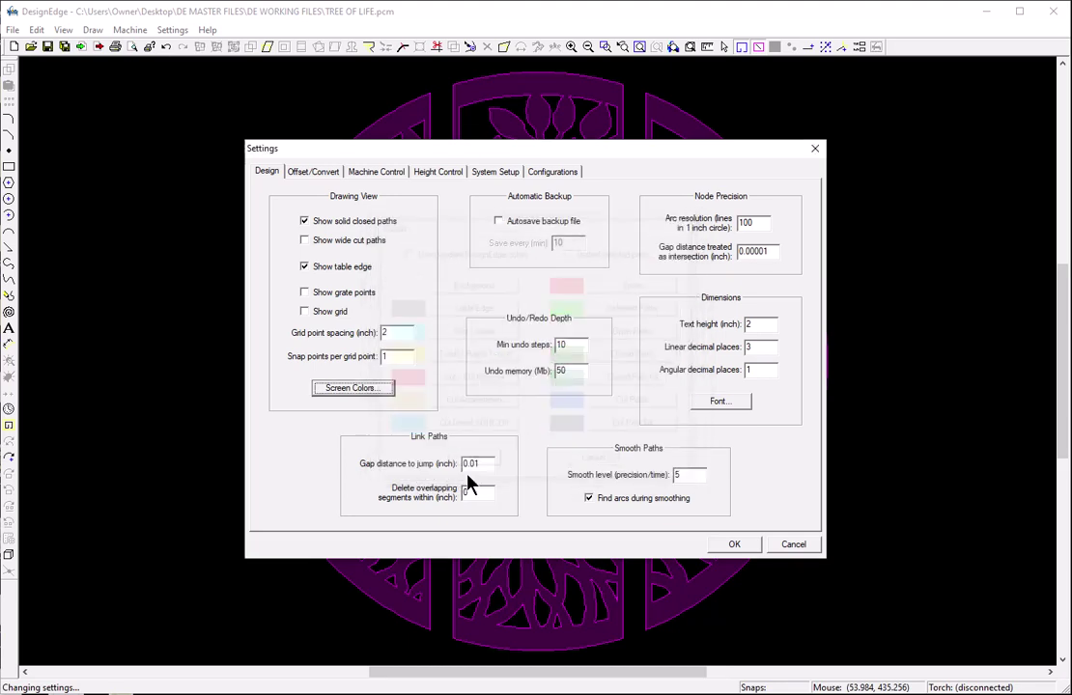
left_click(723, 545)
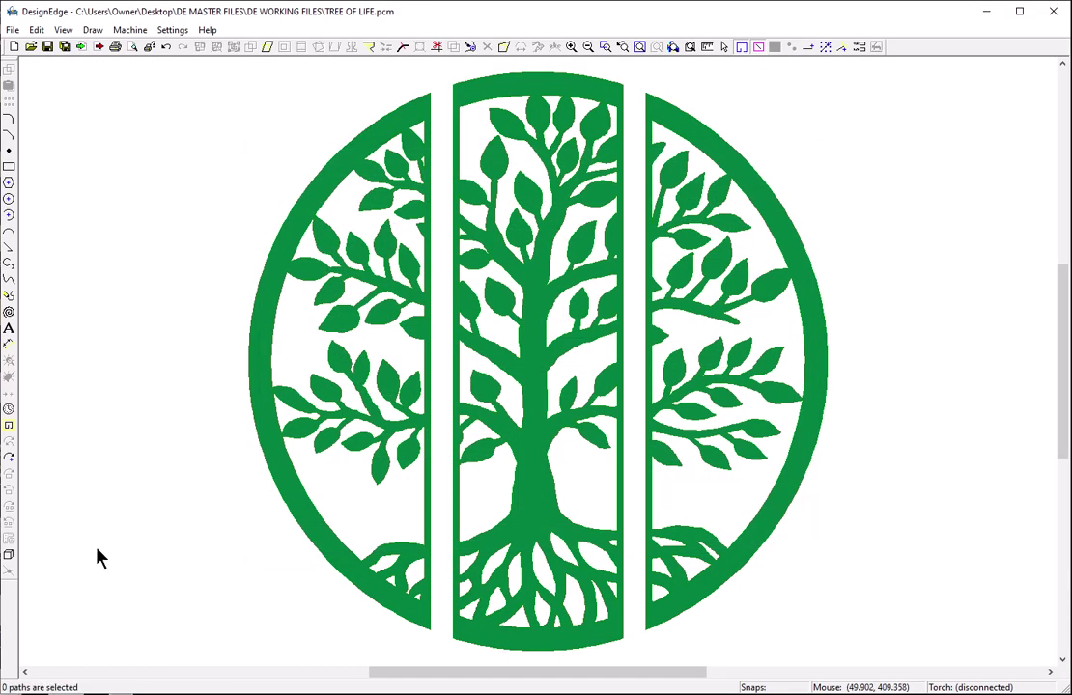